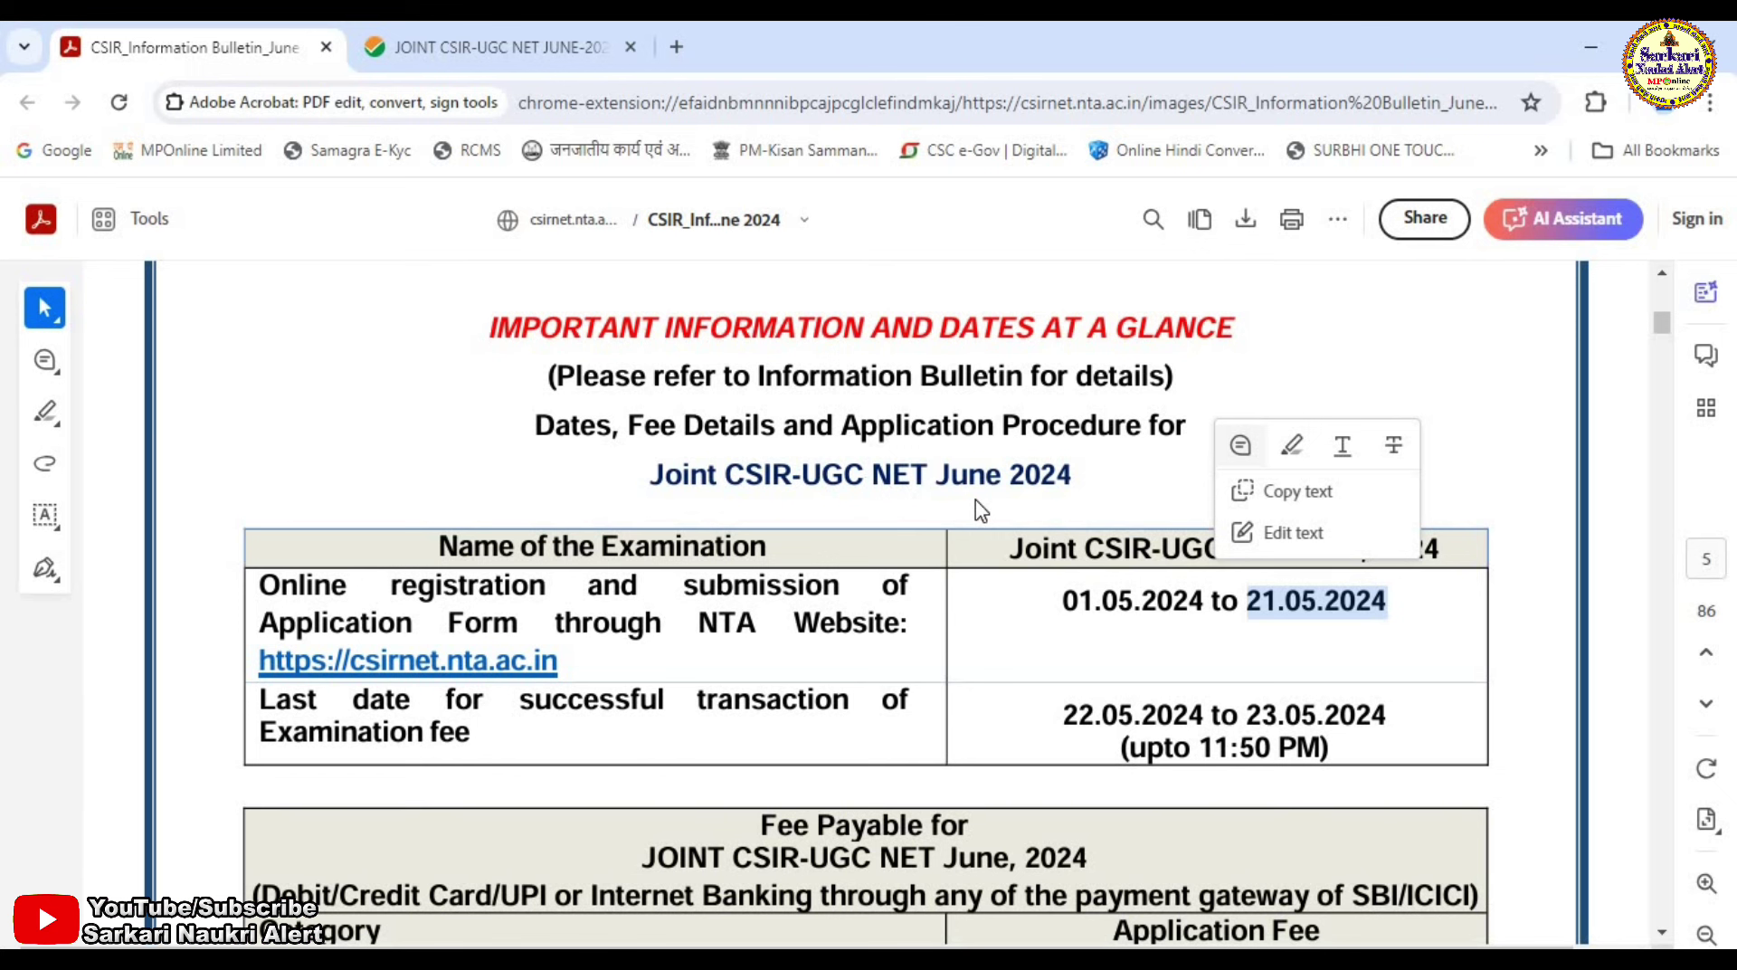
Dismiss the text options on the highlighted date and scroll through the notice page.
click(980, 511)
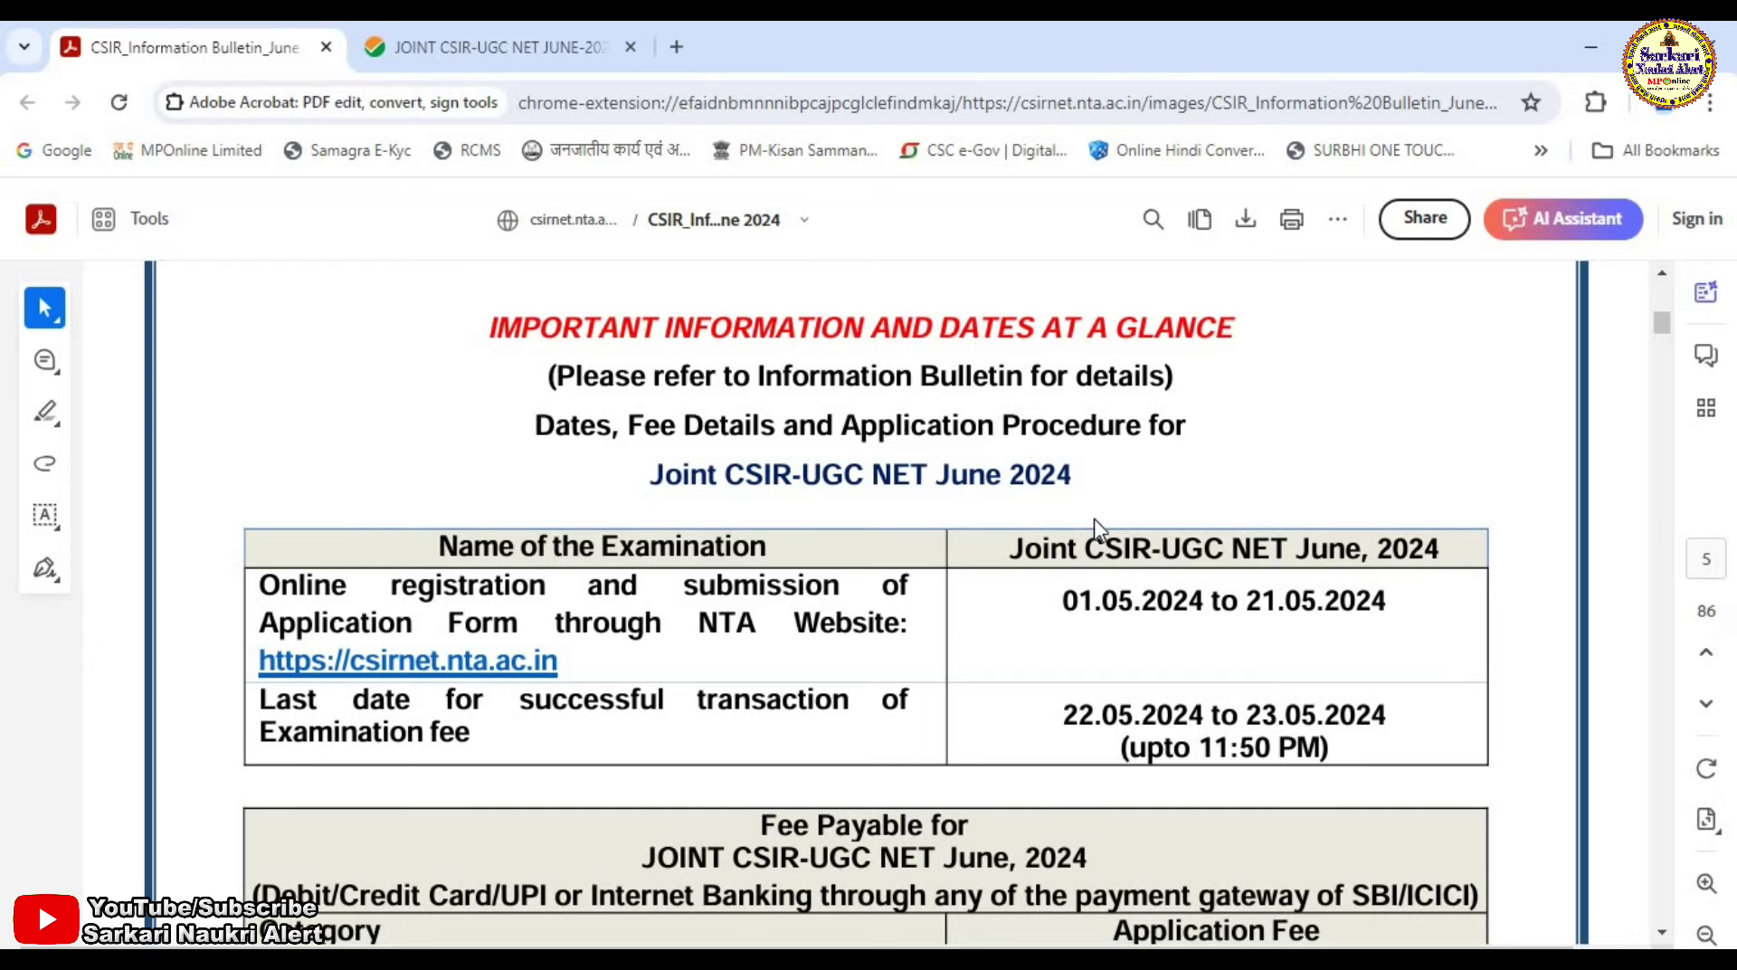
scroll(1094, 519, down, 3)
scroll(1094, 534, down, 2)
scroll(1096, 532, up, 7)
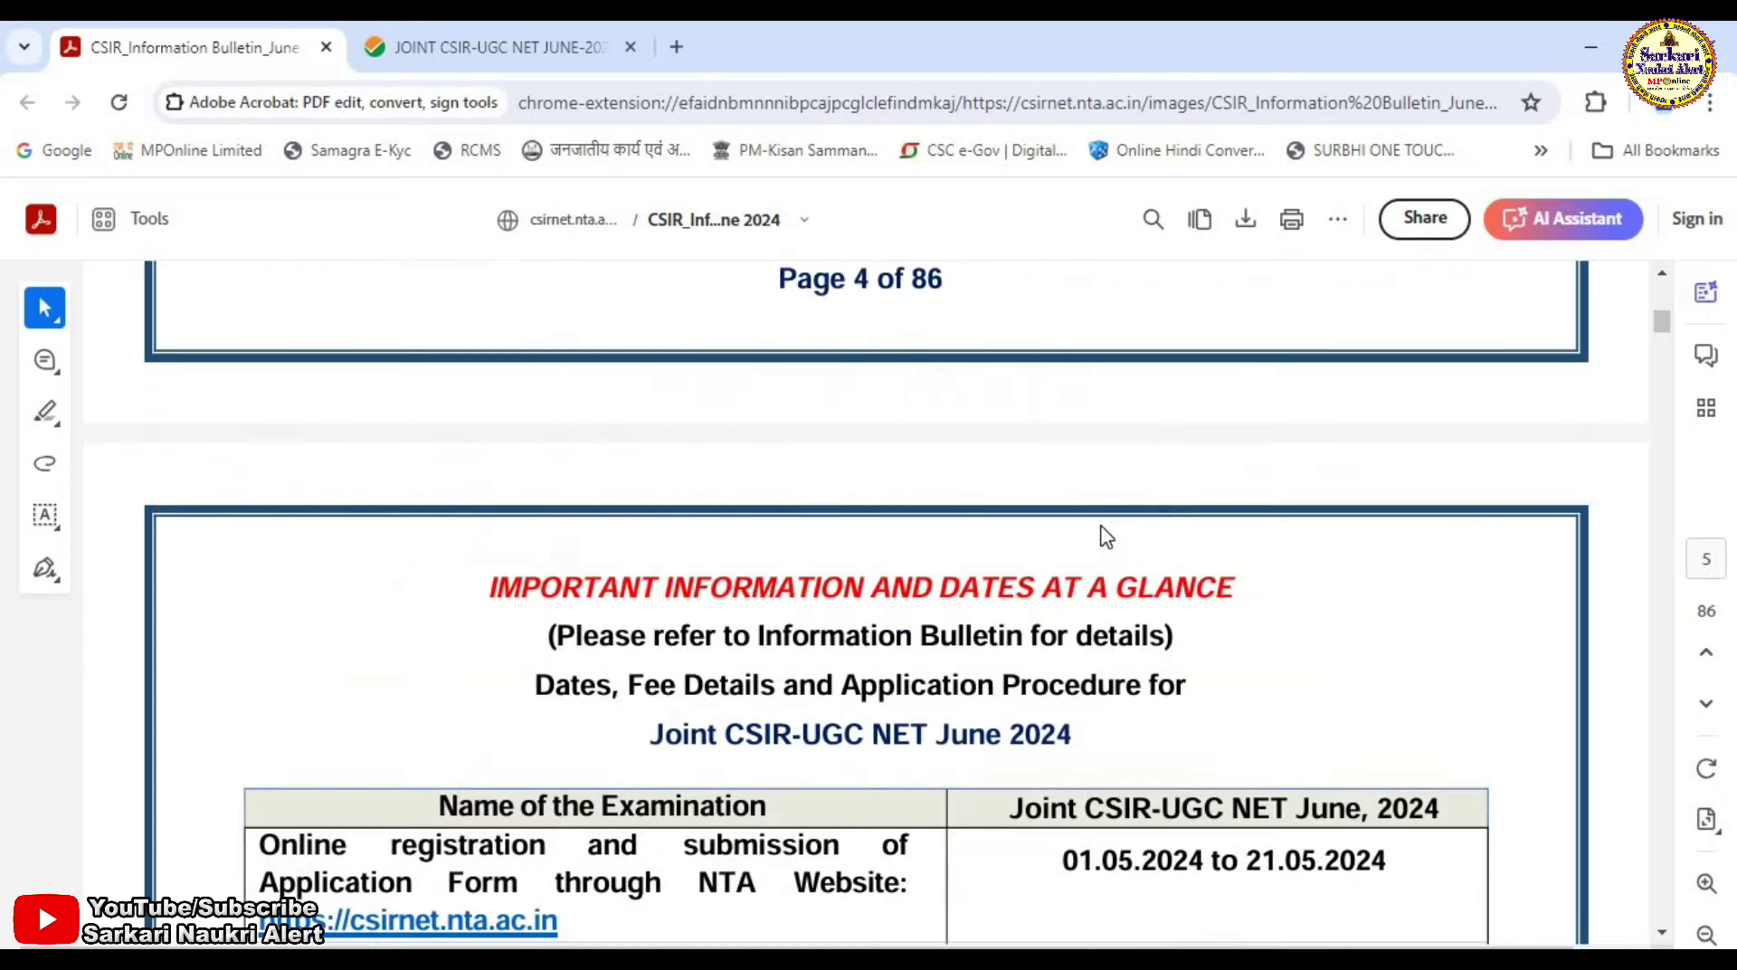
scroll(1103, 530, down, 15)
scroll(1114, 527, up, 7)
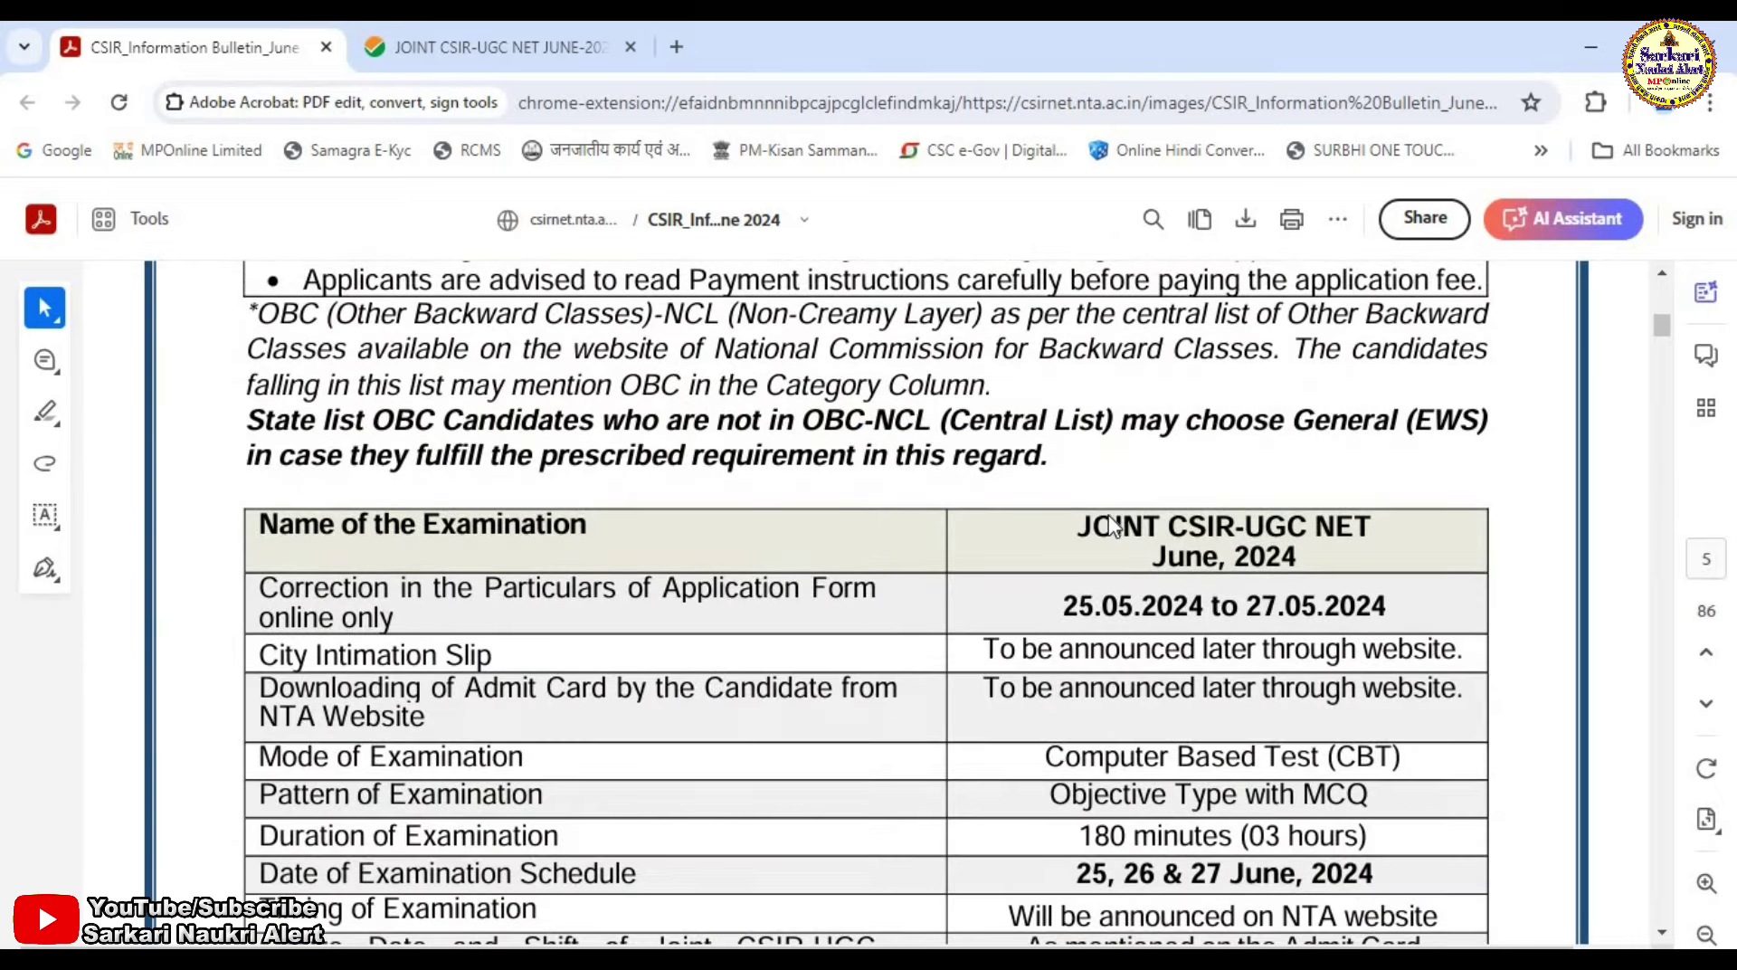
scroll(1117, 525, down, 17)
scroll(1120, 522, down, 15)
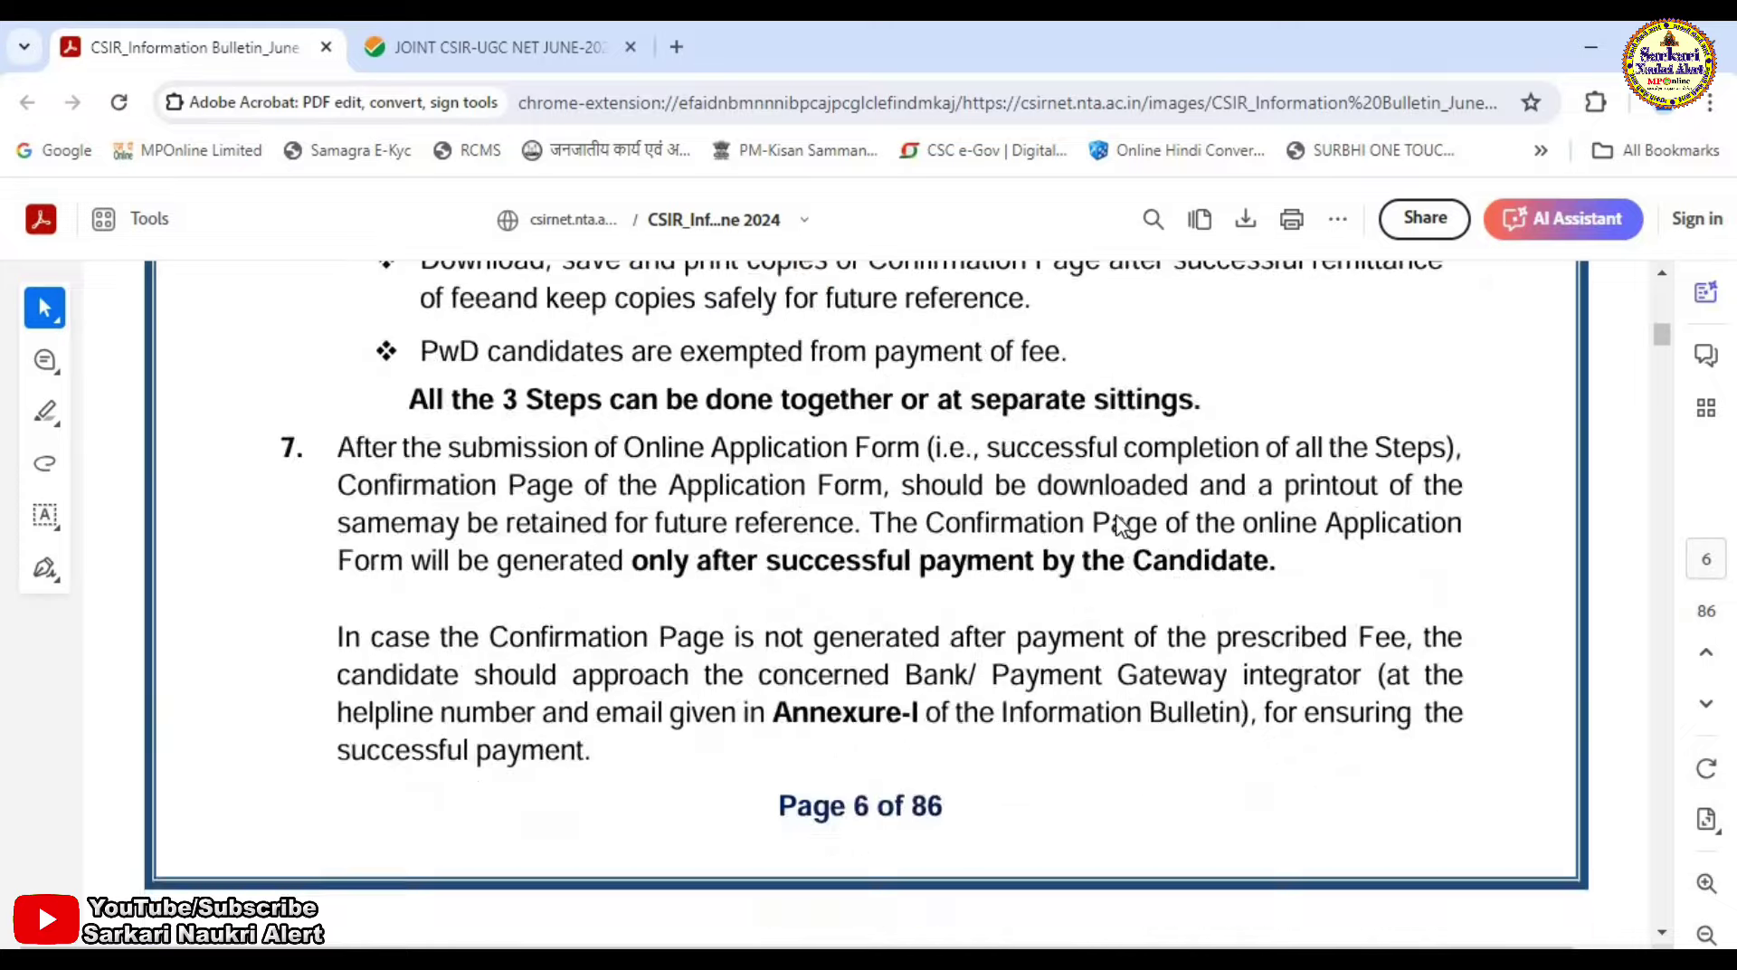
scroll(1121, 527, down, 15)
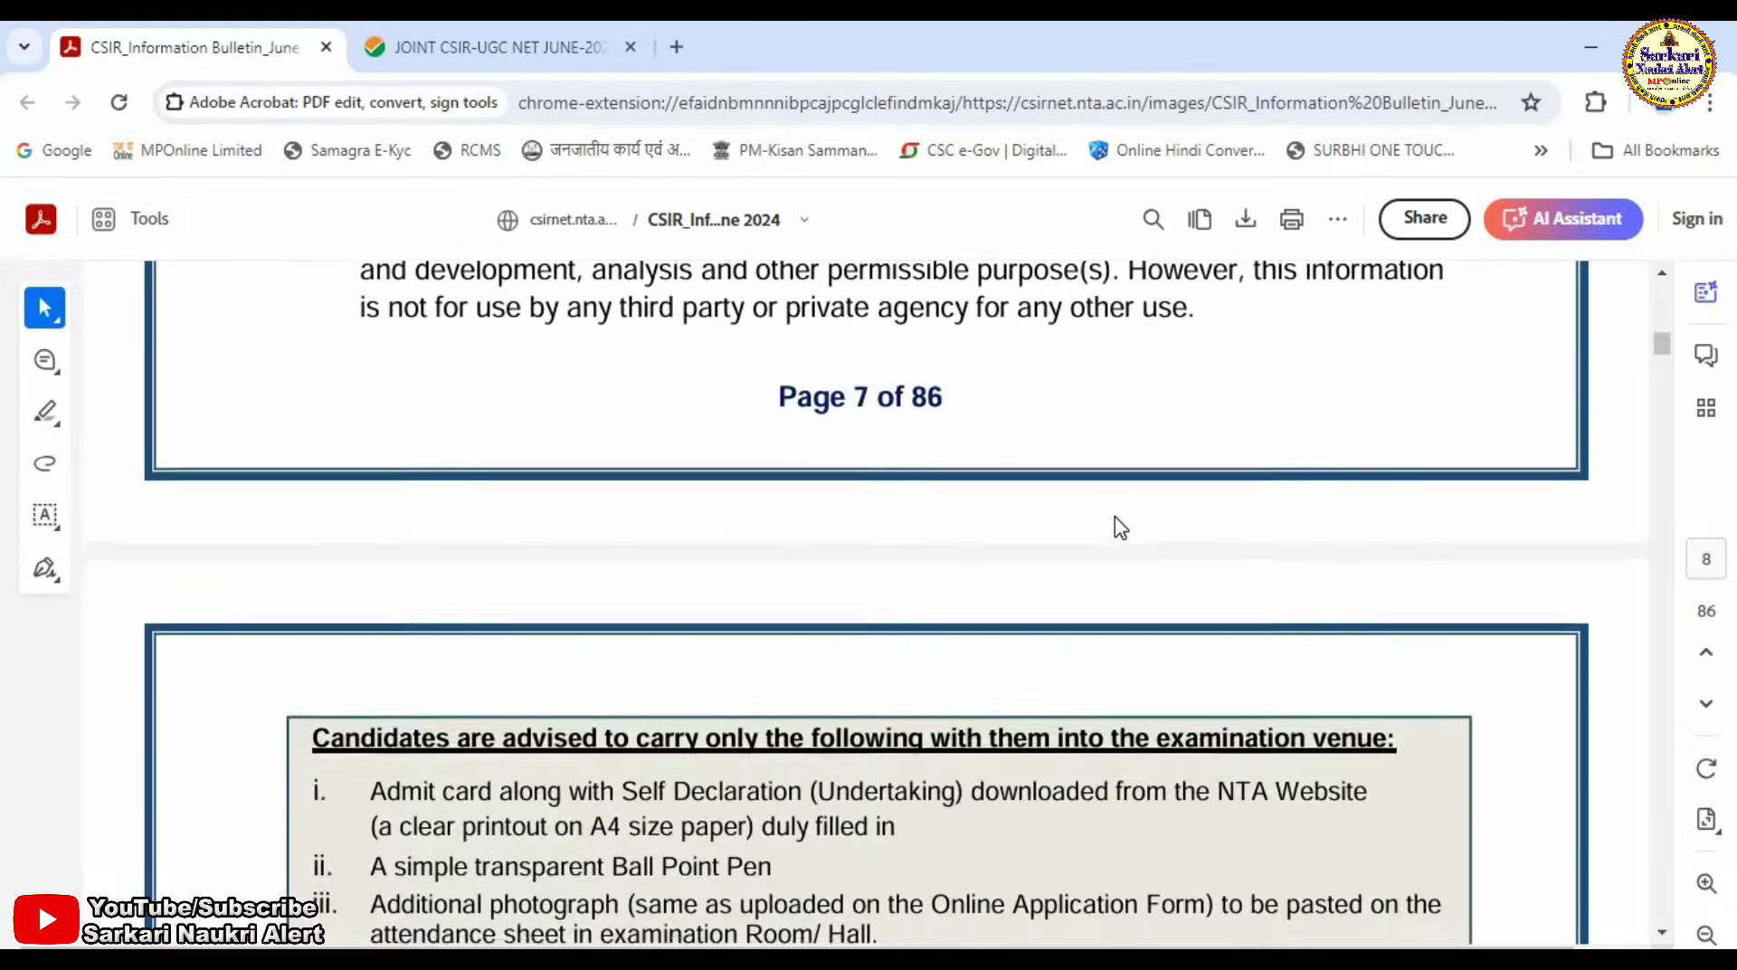
scroll(1129, 532, up, 7)
scroll(1131, 531, up, 18)
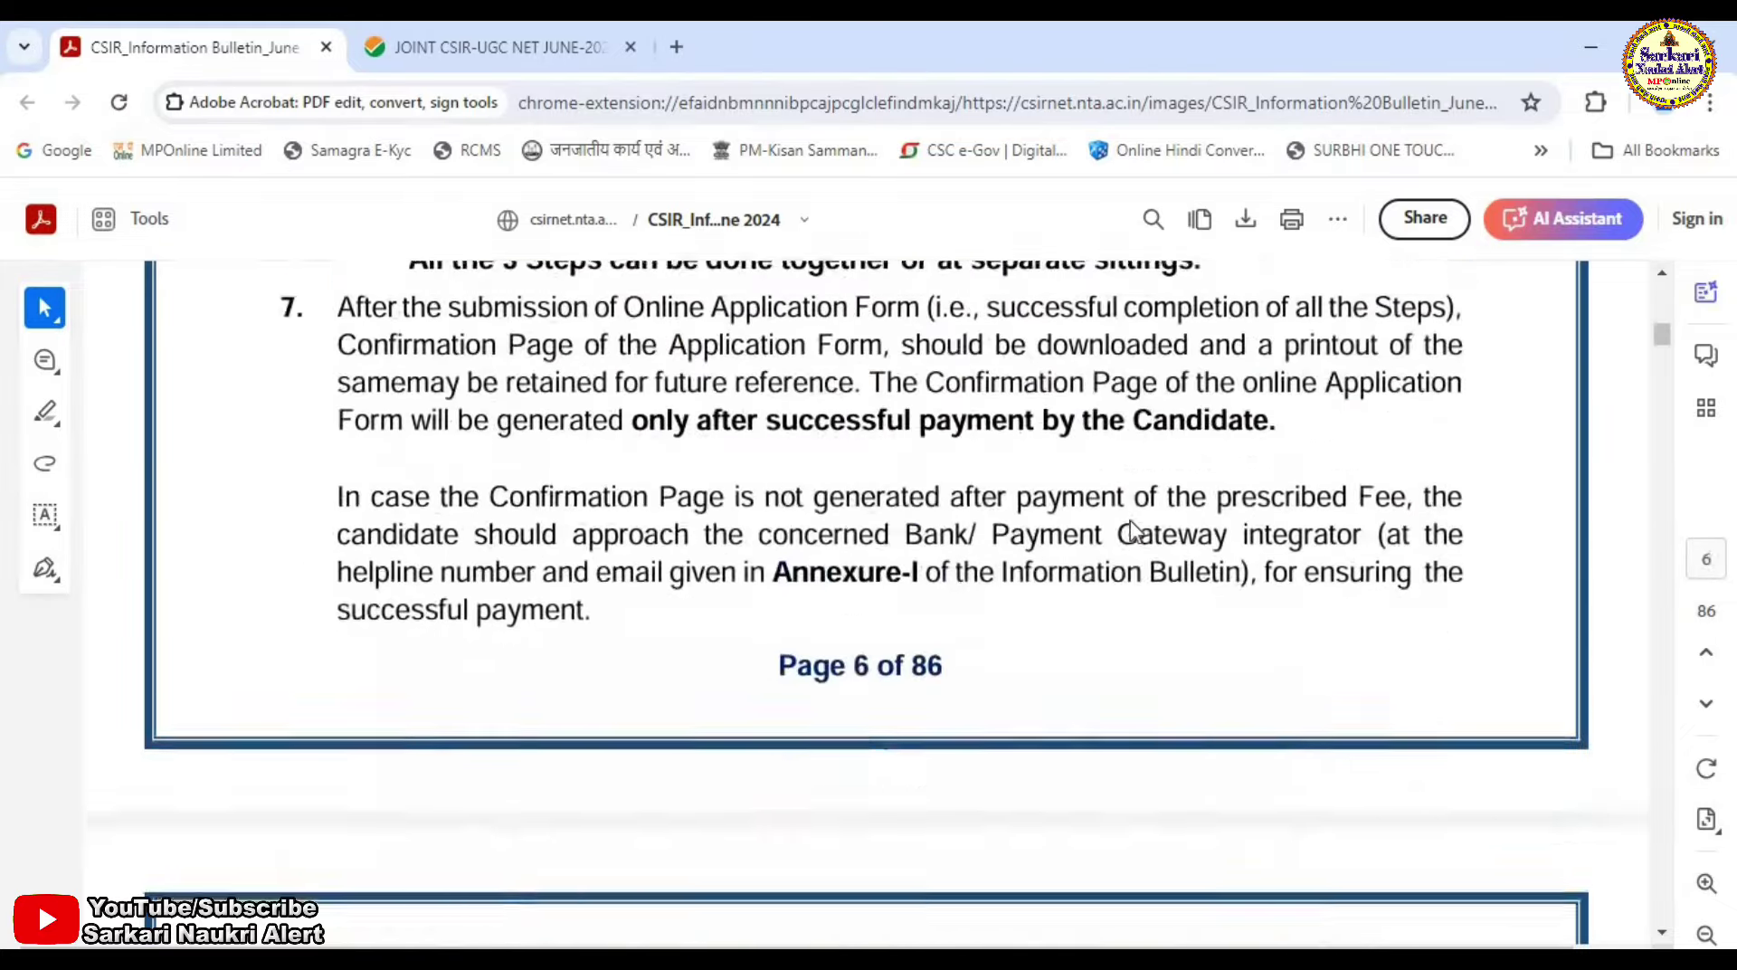
scroll(1134, 531, up, 10)
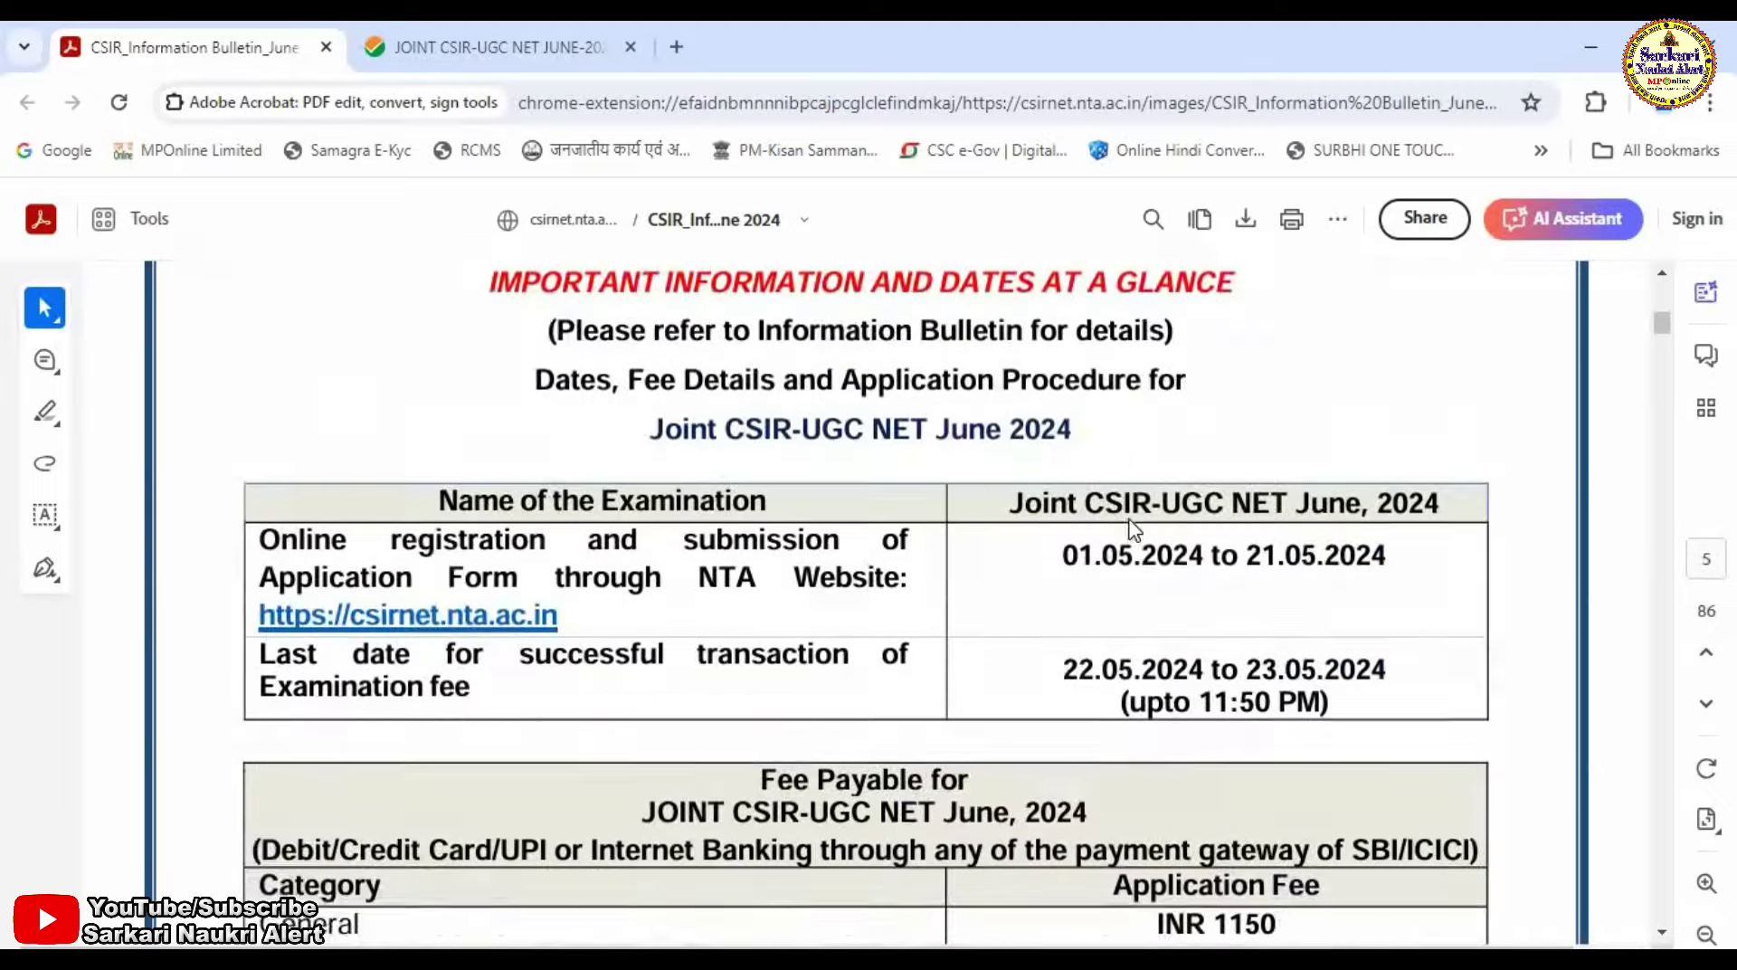
scroll(1131, 525, up, 2)
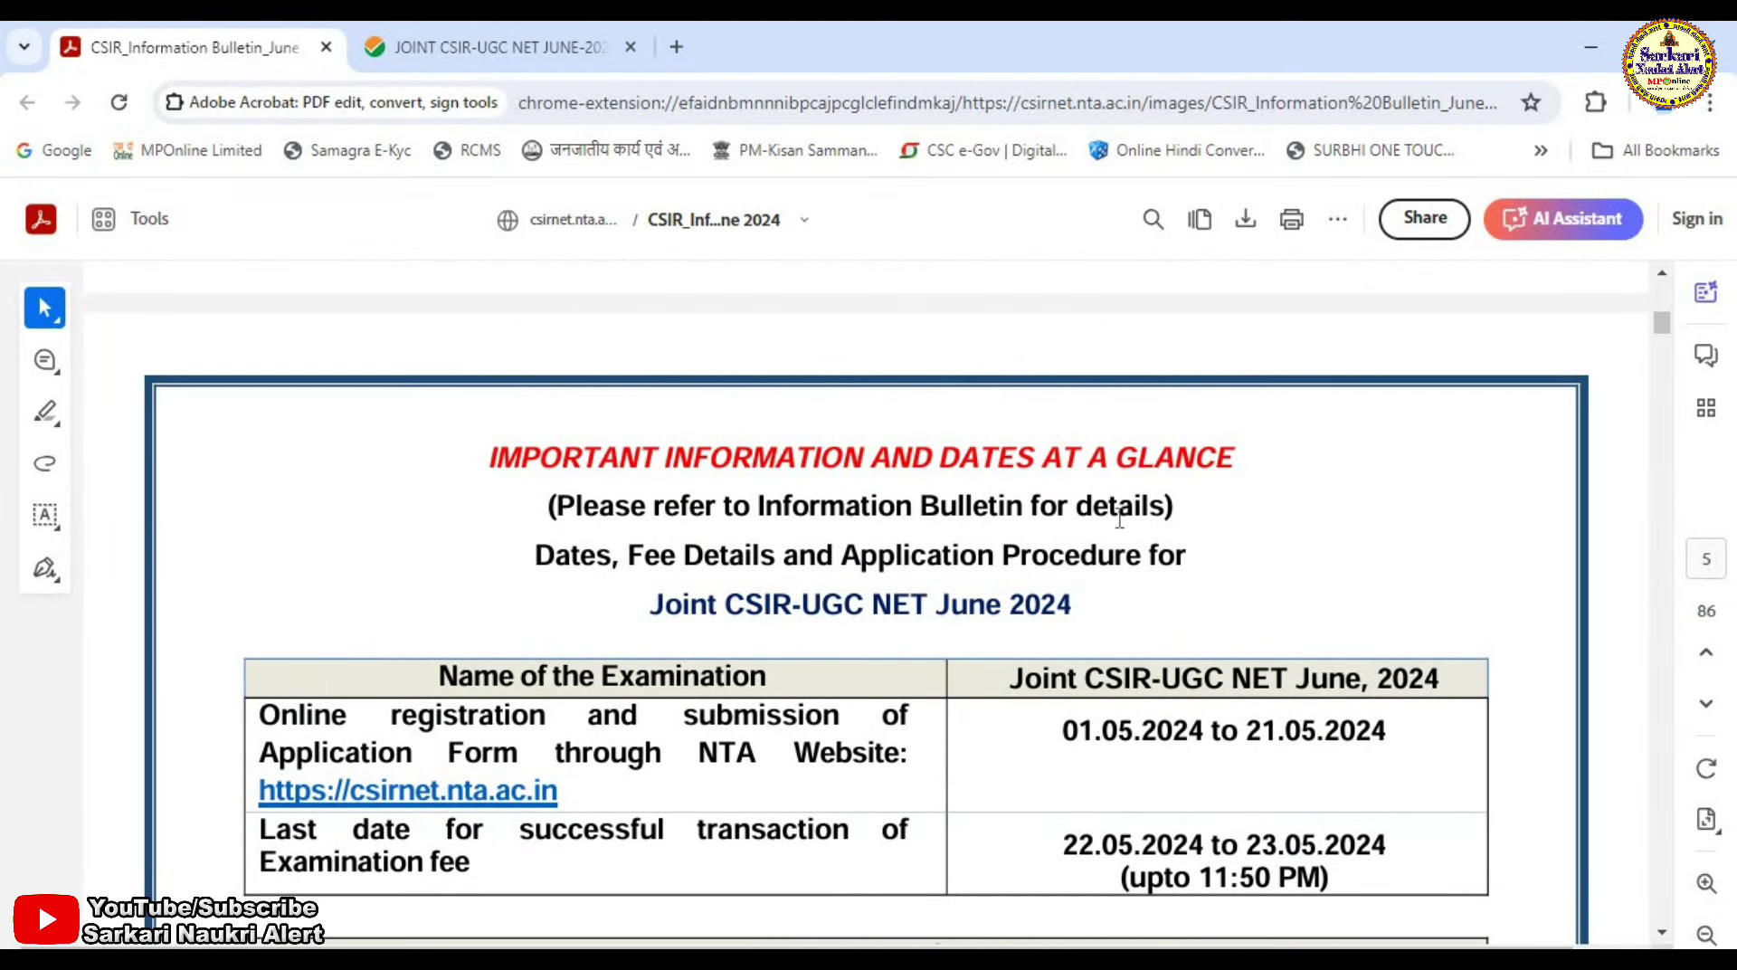
Switch to the JOINT CSIR-UGC NET JUNE-2024 tab and scroll to New Candidate Register Here.
scroll(1119, 520, down, 3)
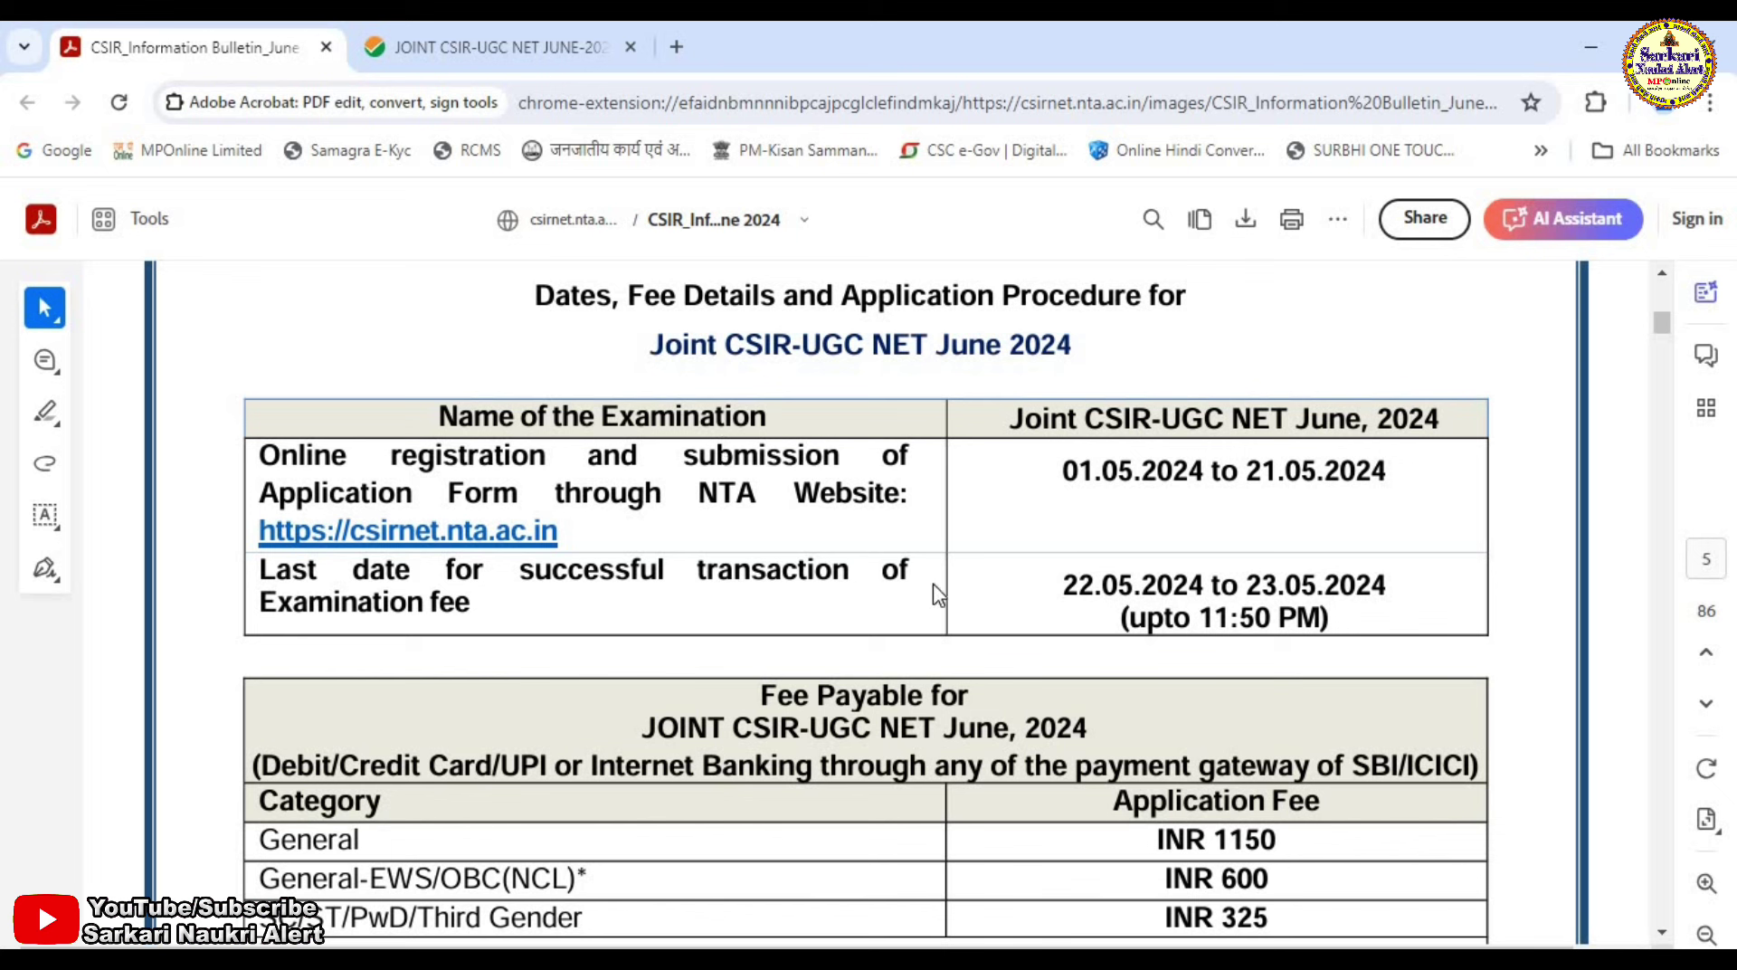
click(471, 45)
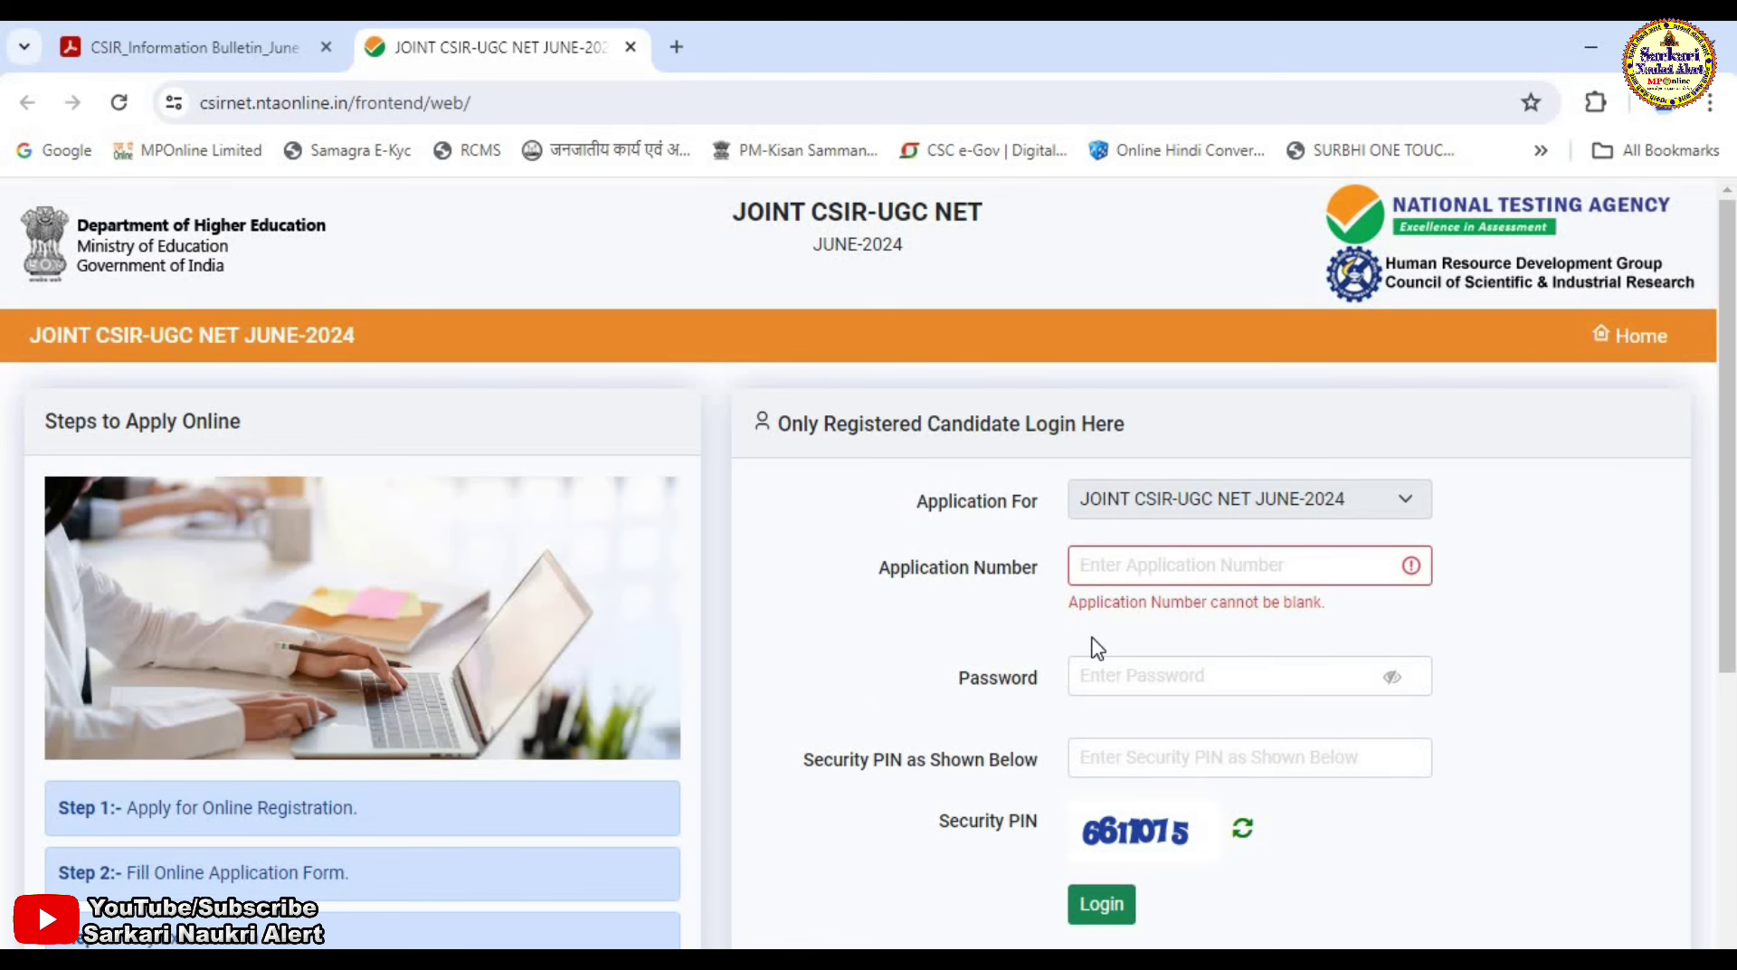
scroll(905, 621, down, 4)
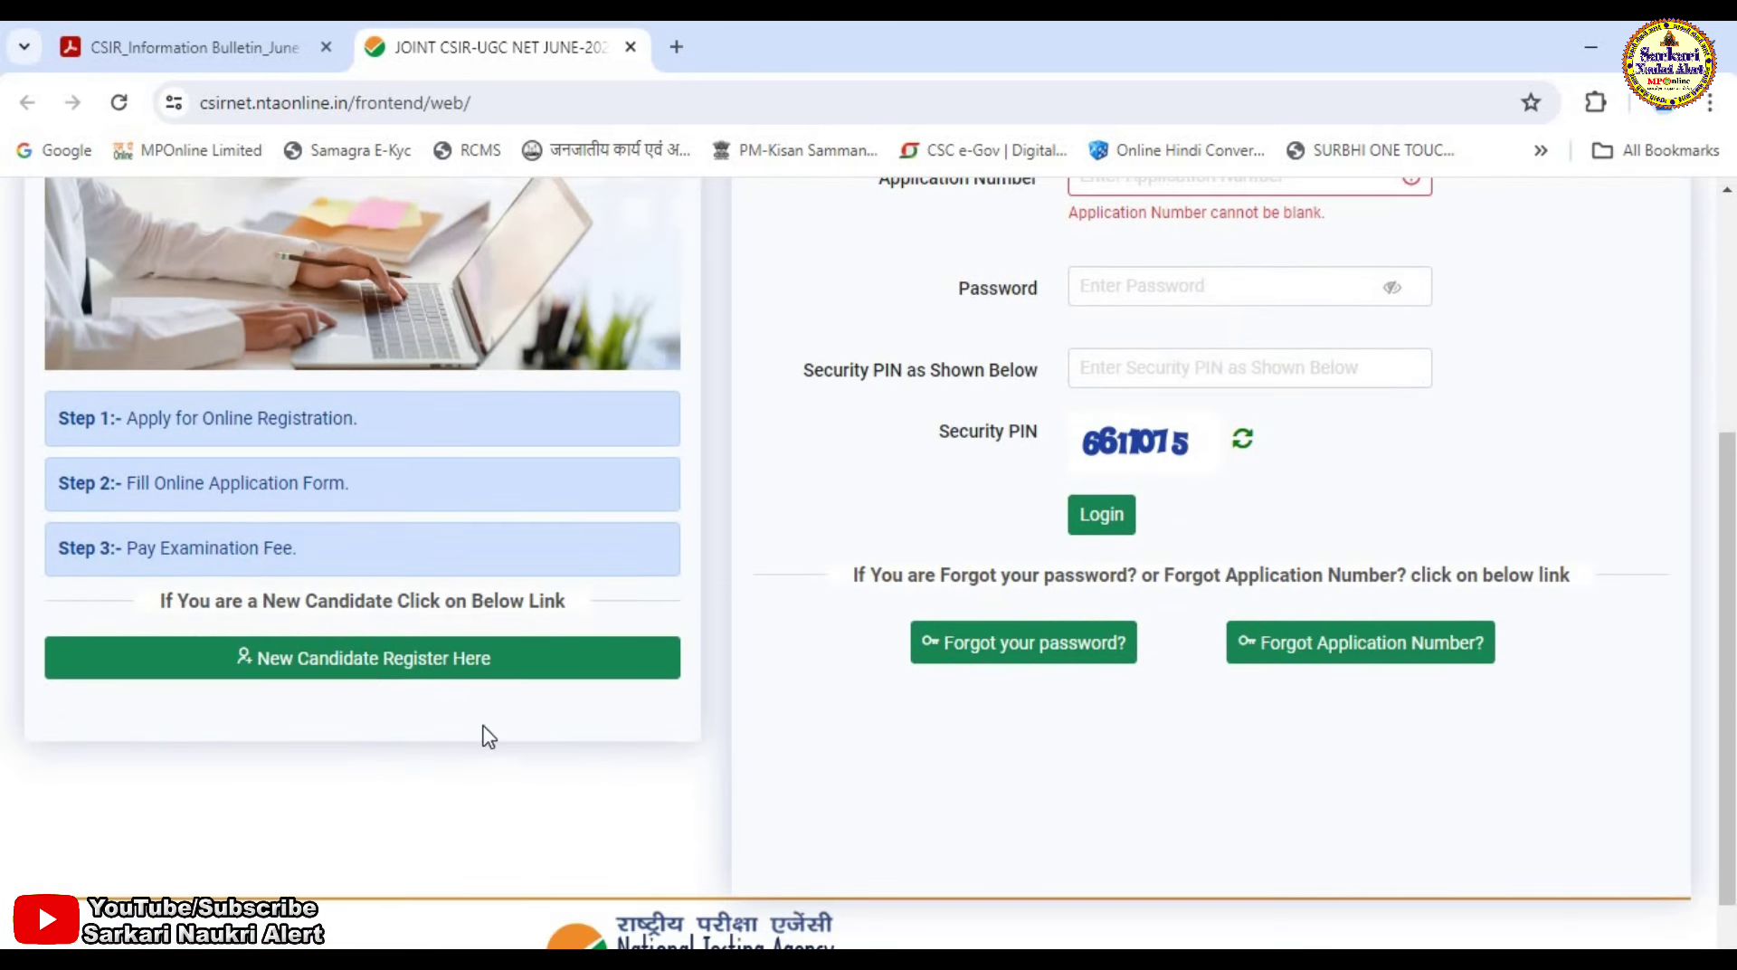
Start new candidate registration and read down through the instructions.
click(370, 674)
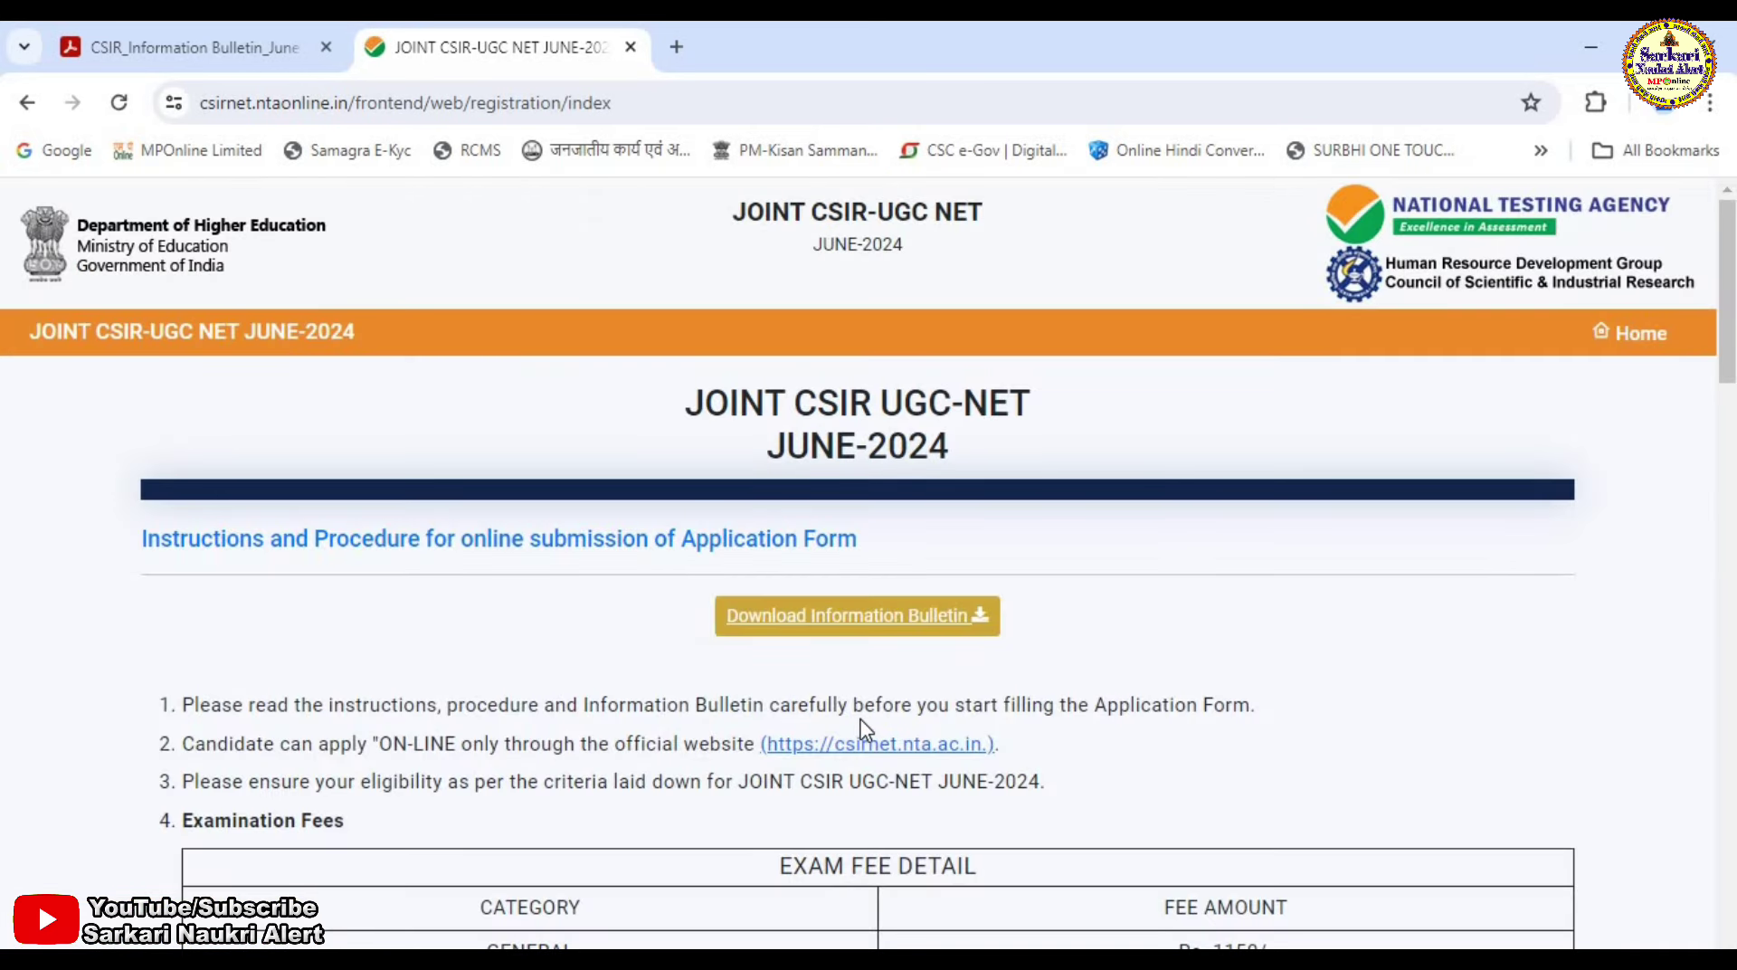
scroll(701, 683, down, 2)
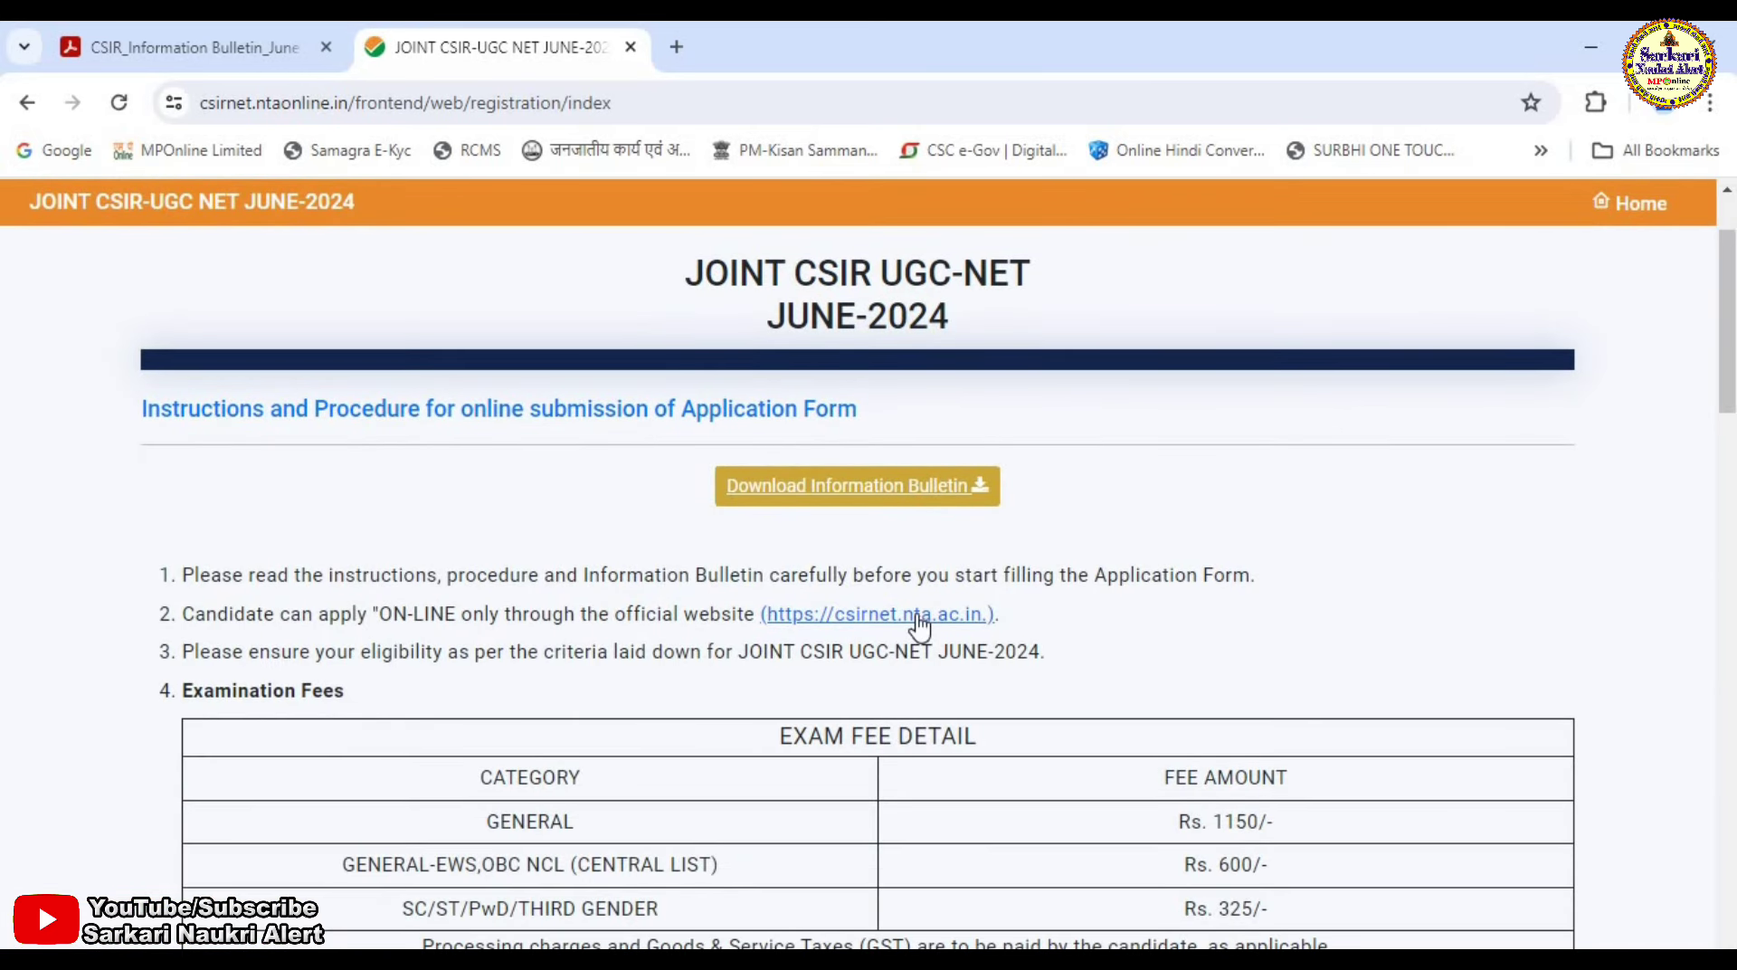
scroll(914, 620, down, 6)
scroll(765, 561, down, 5)
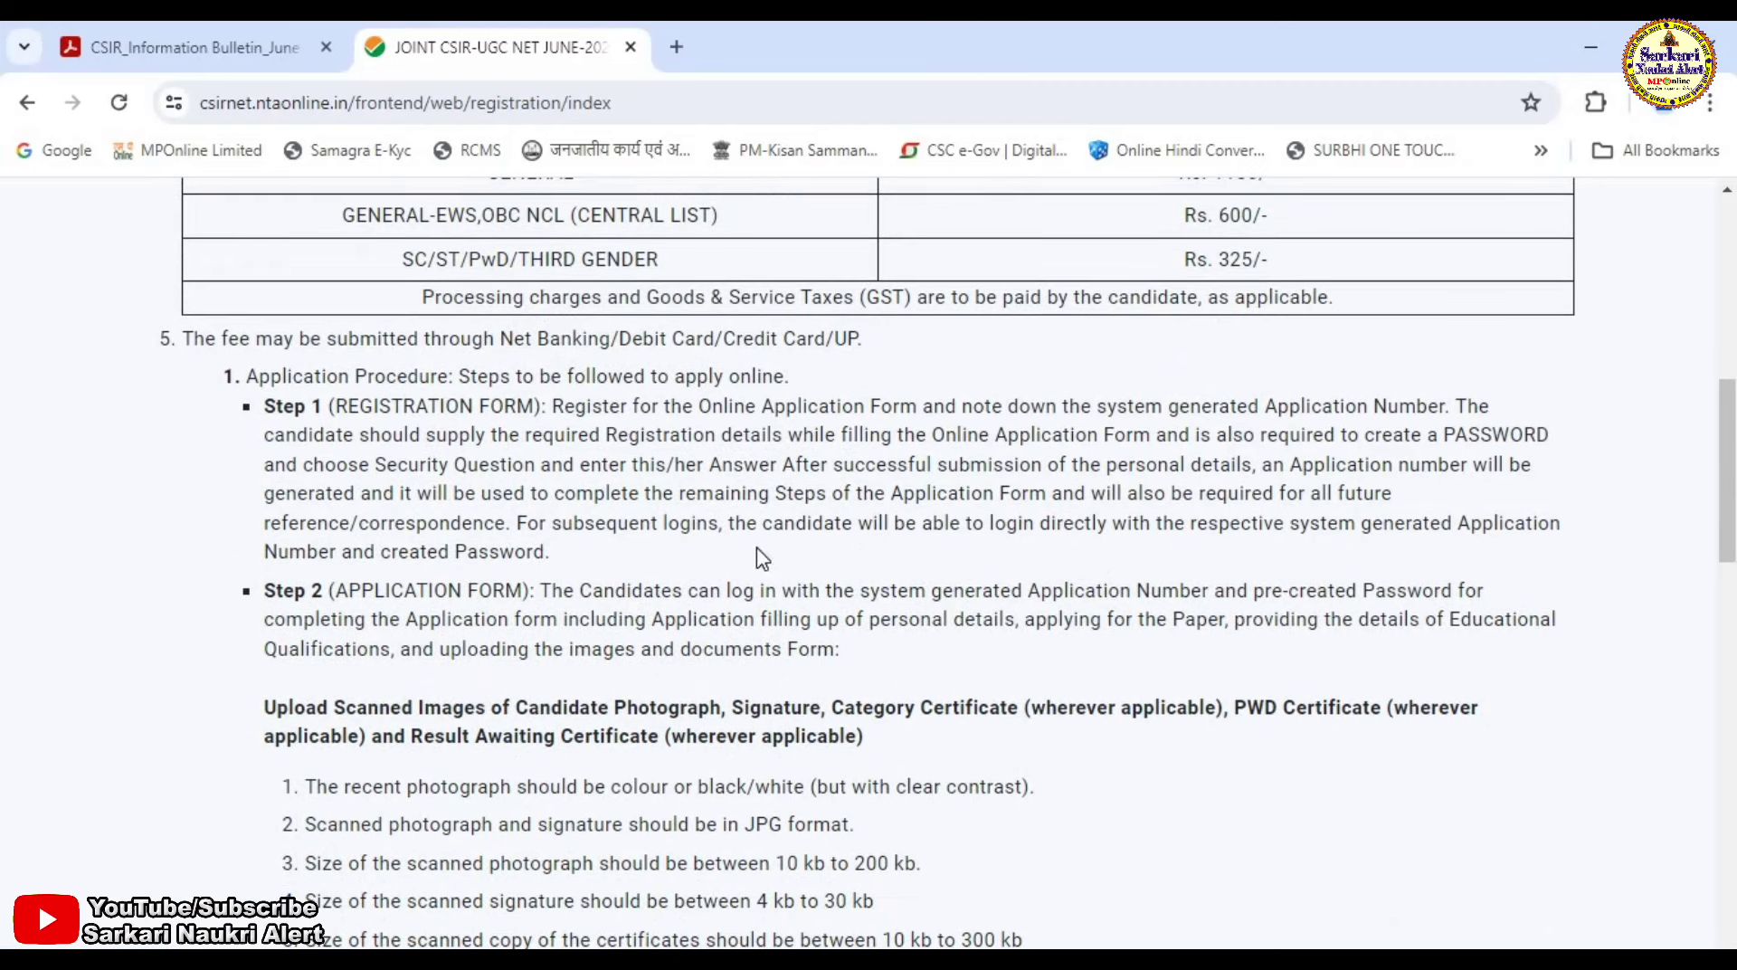
scroll(765, 563, down, 4)
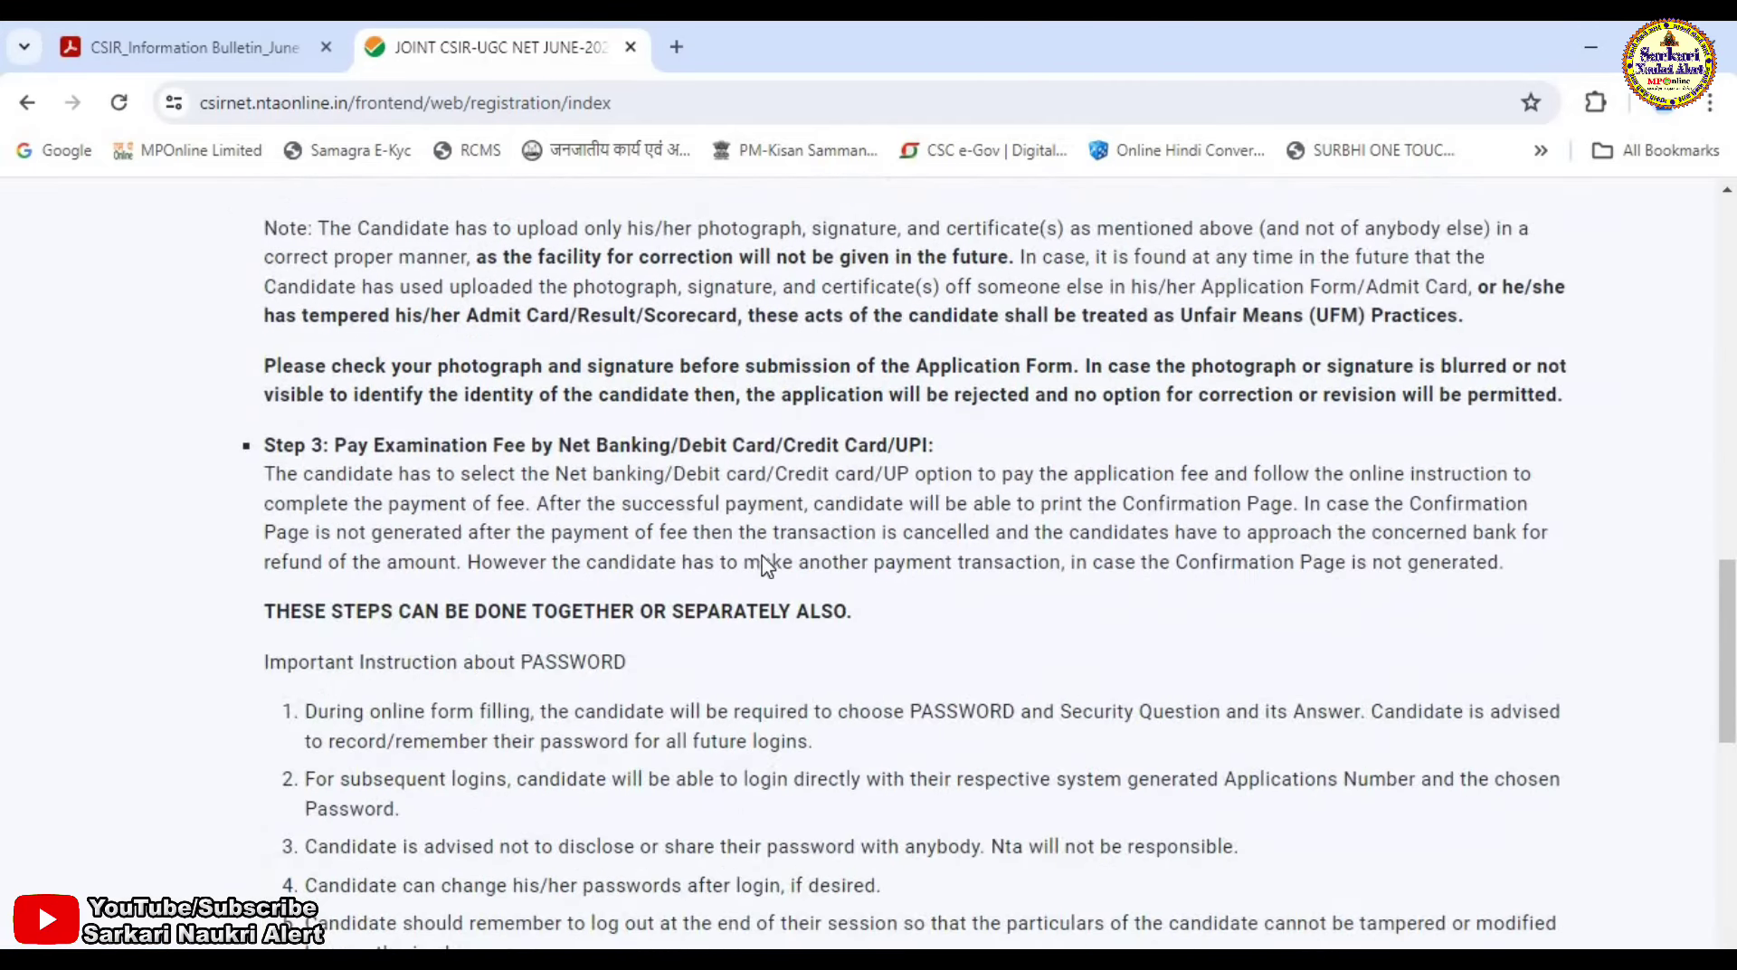
scroll(755, 554, down, 3)
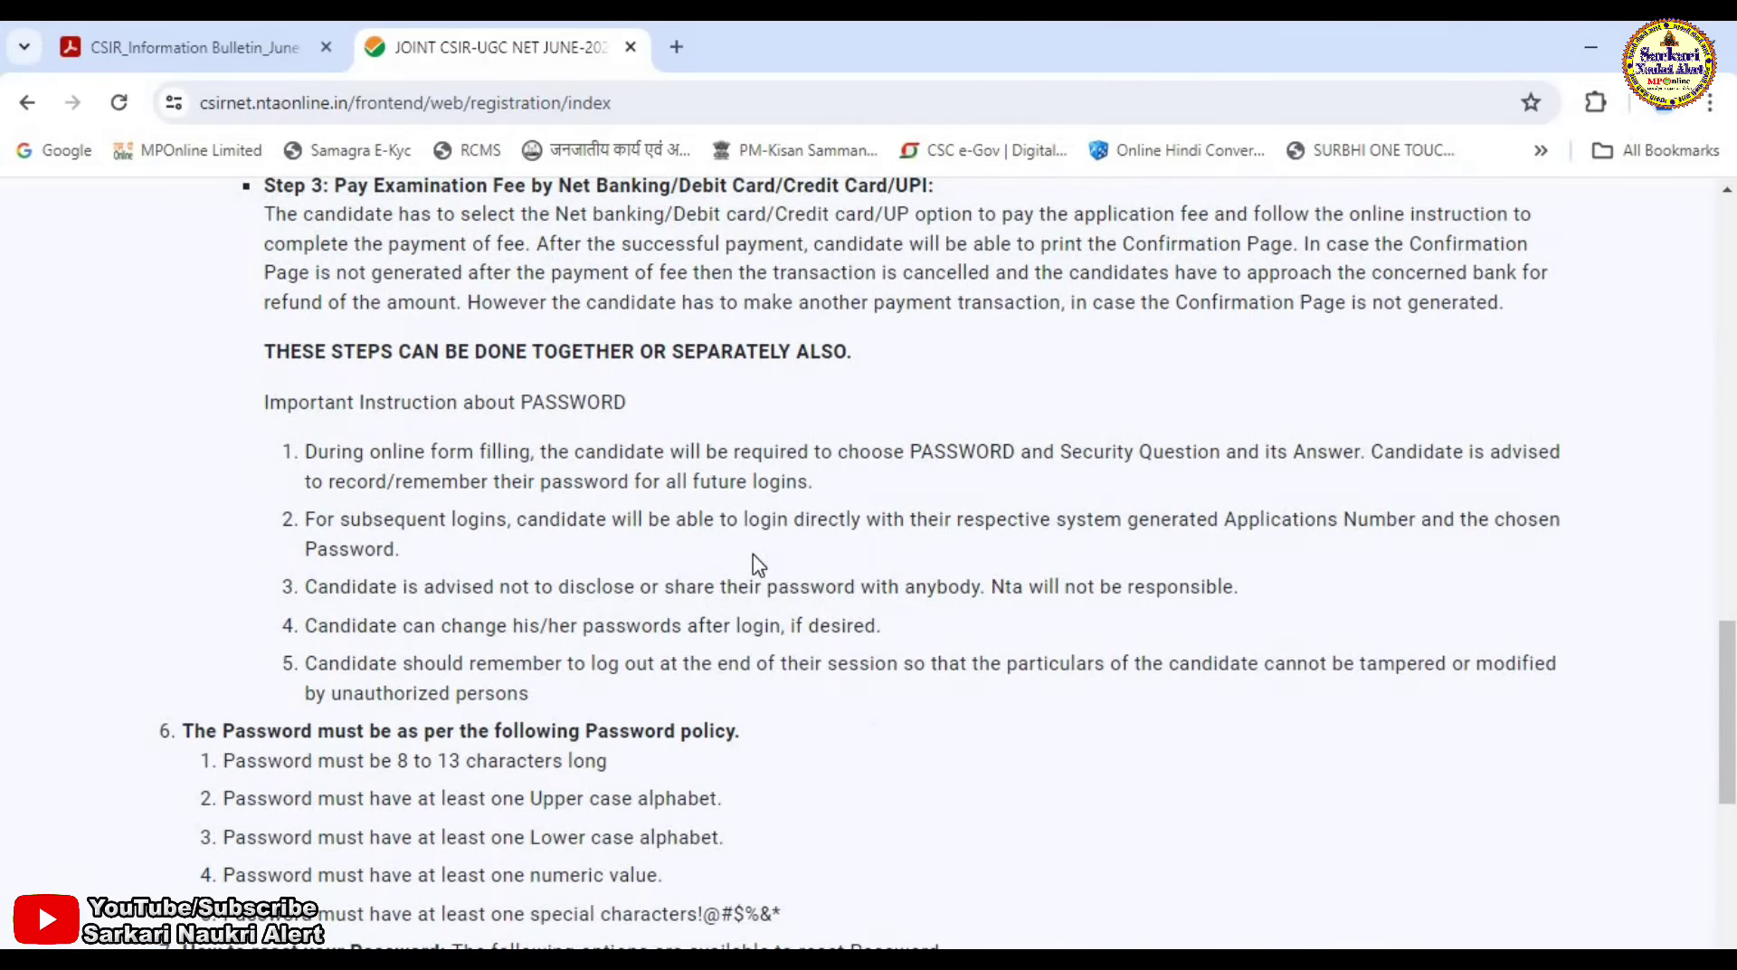
scroll(758, 564, down, 7)
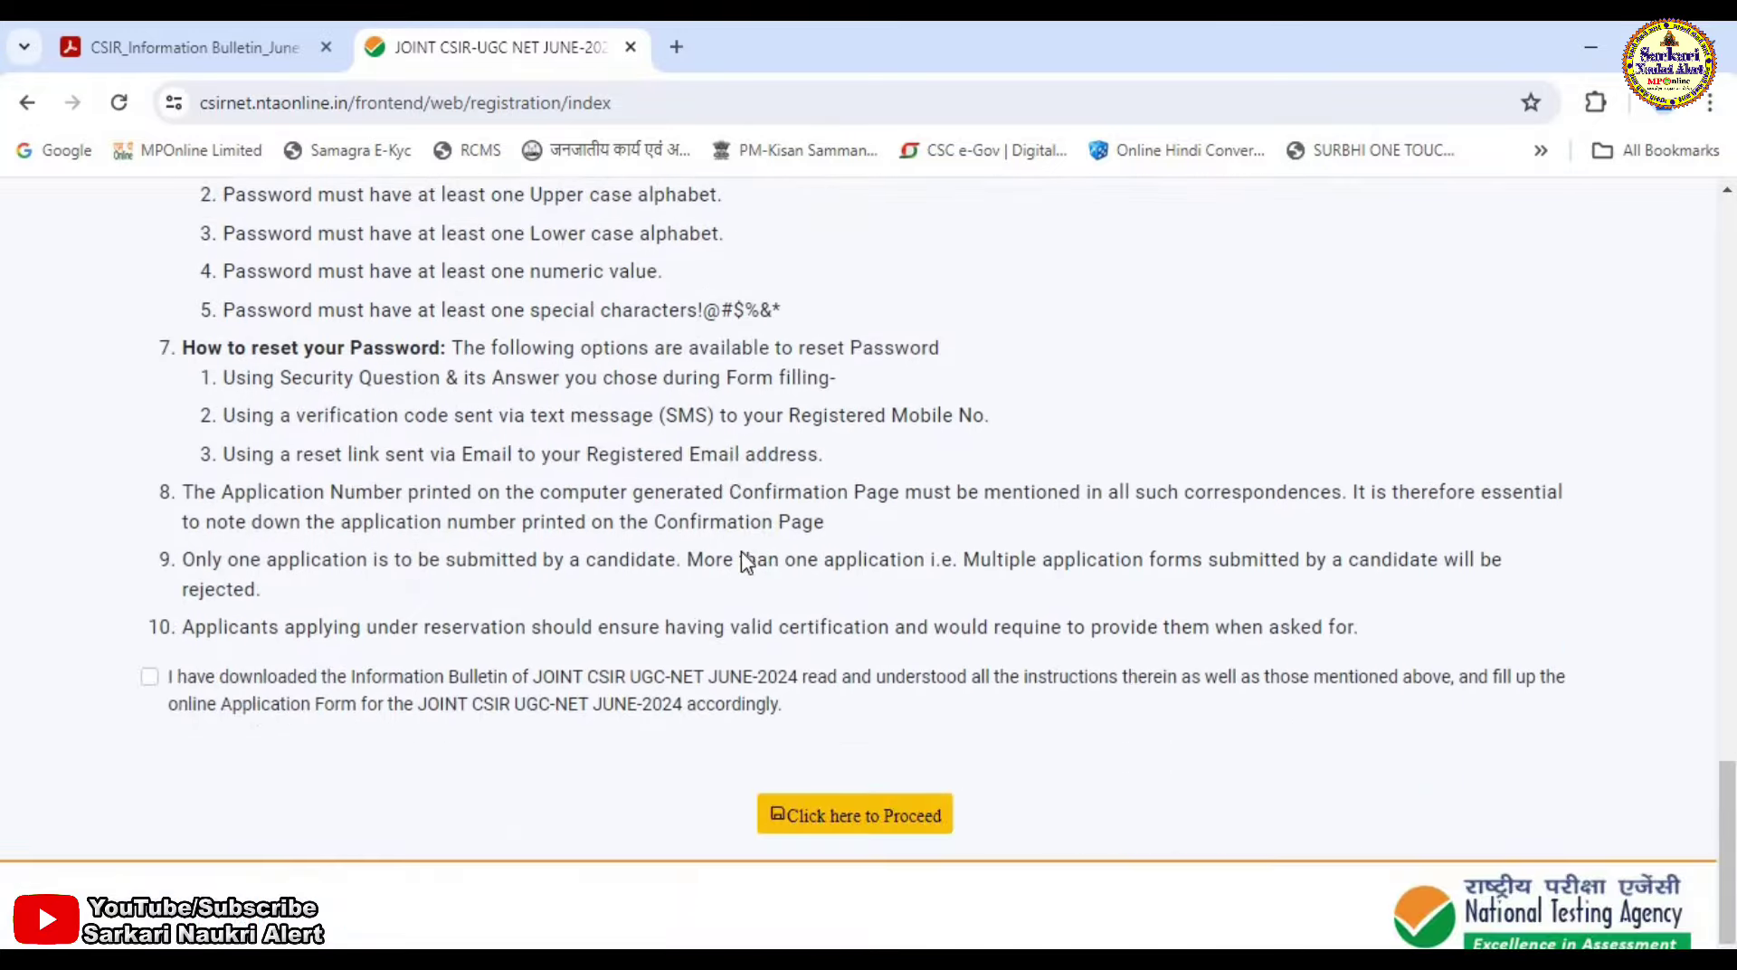
Tick the information bulletin declaration and proceed to the login and identification page.
scroll(803, 667, up, 5)
drag(230, 540, 740, 566)
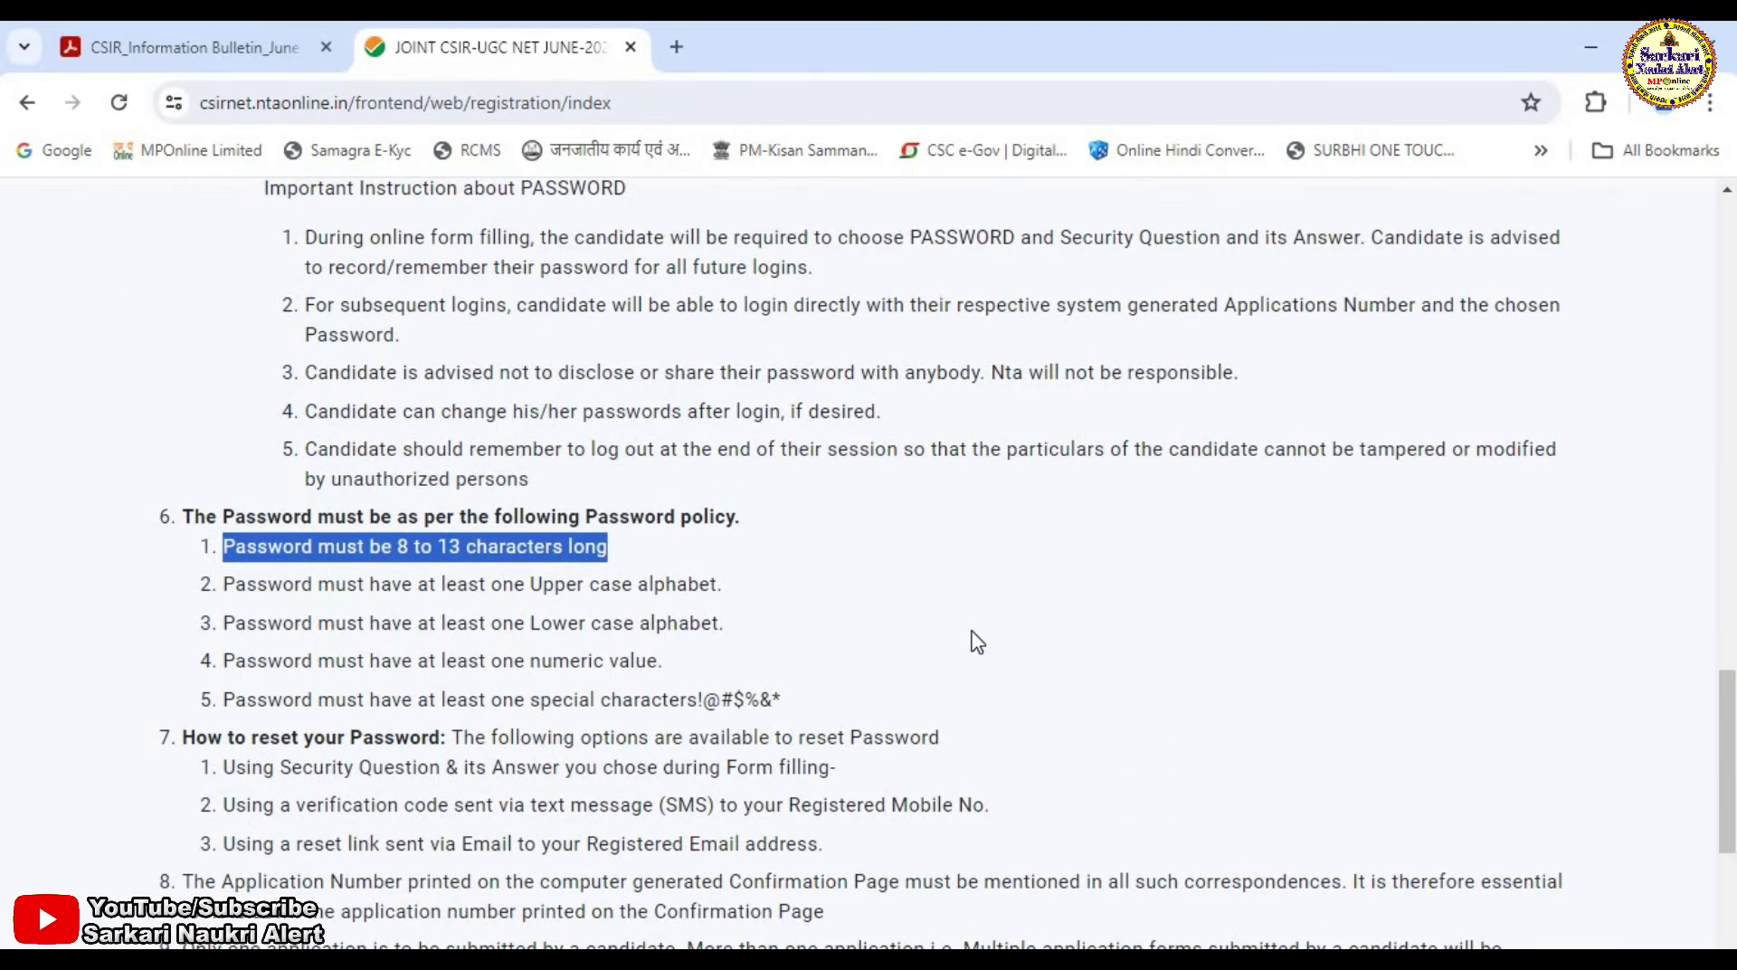
scroll(974, 640, down, 4)
click(149, 677)
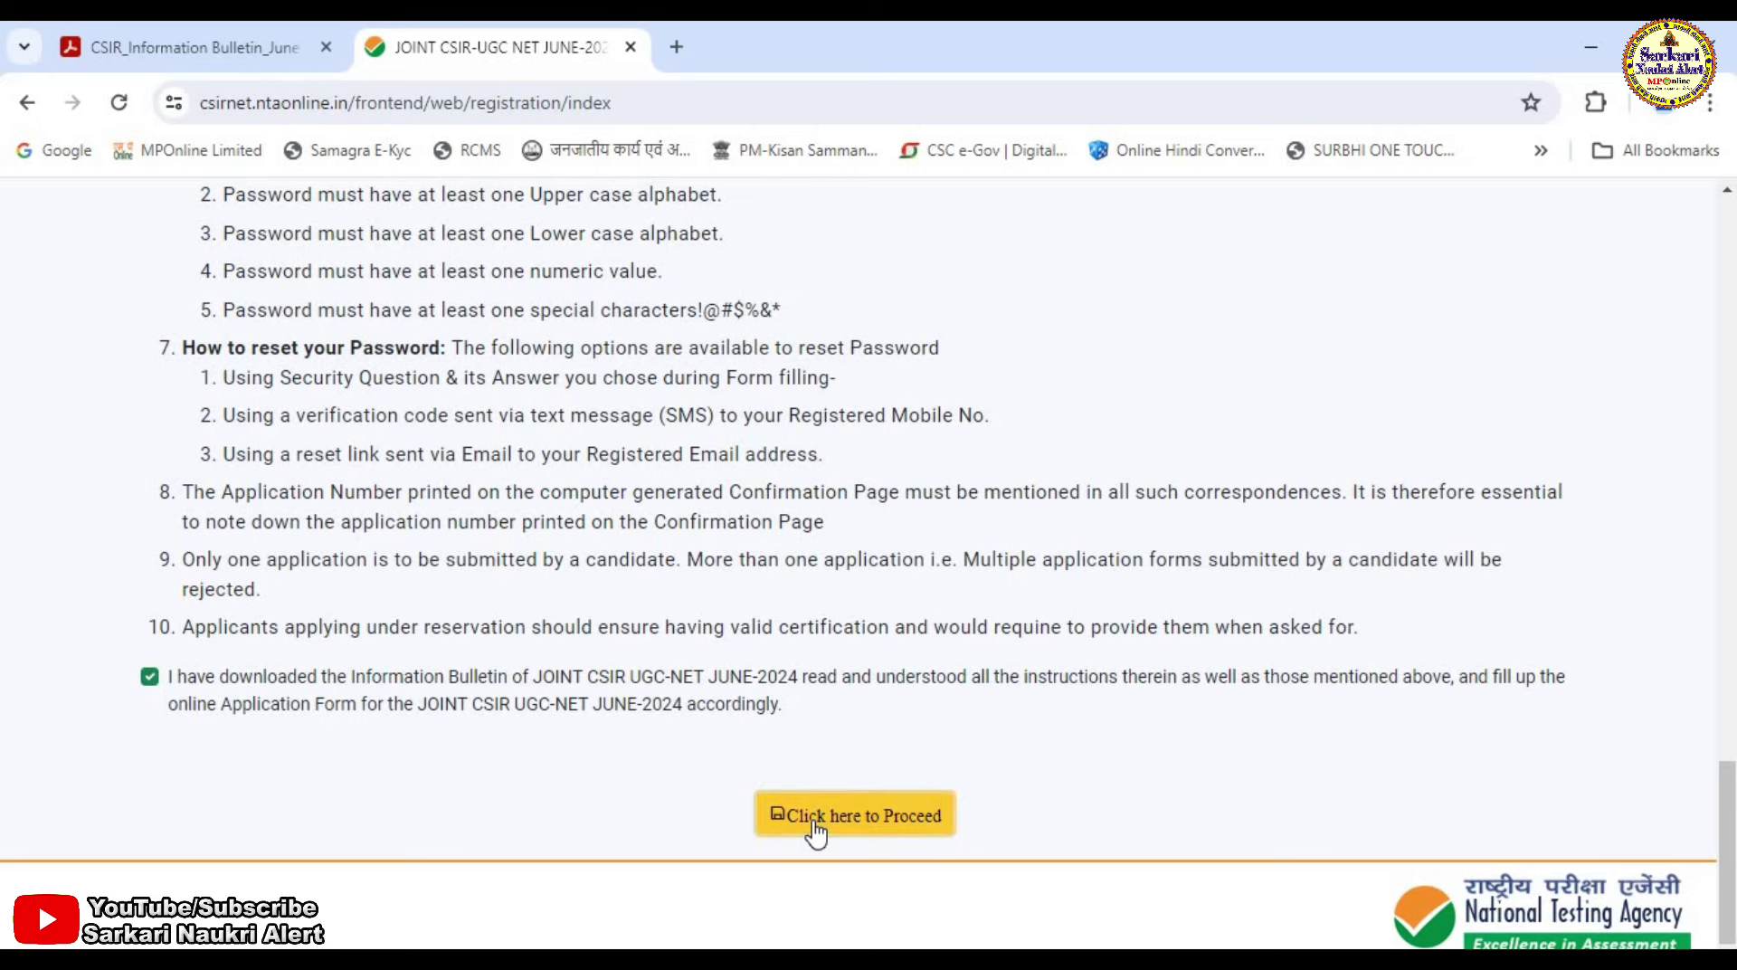
click(813, 823)
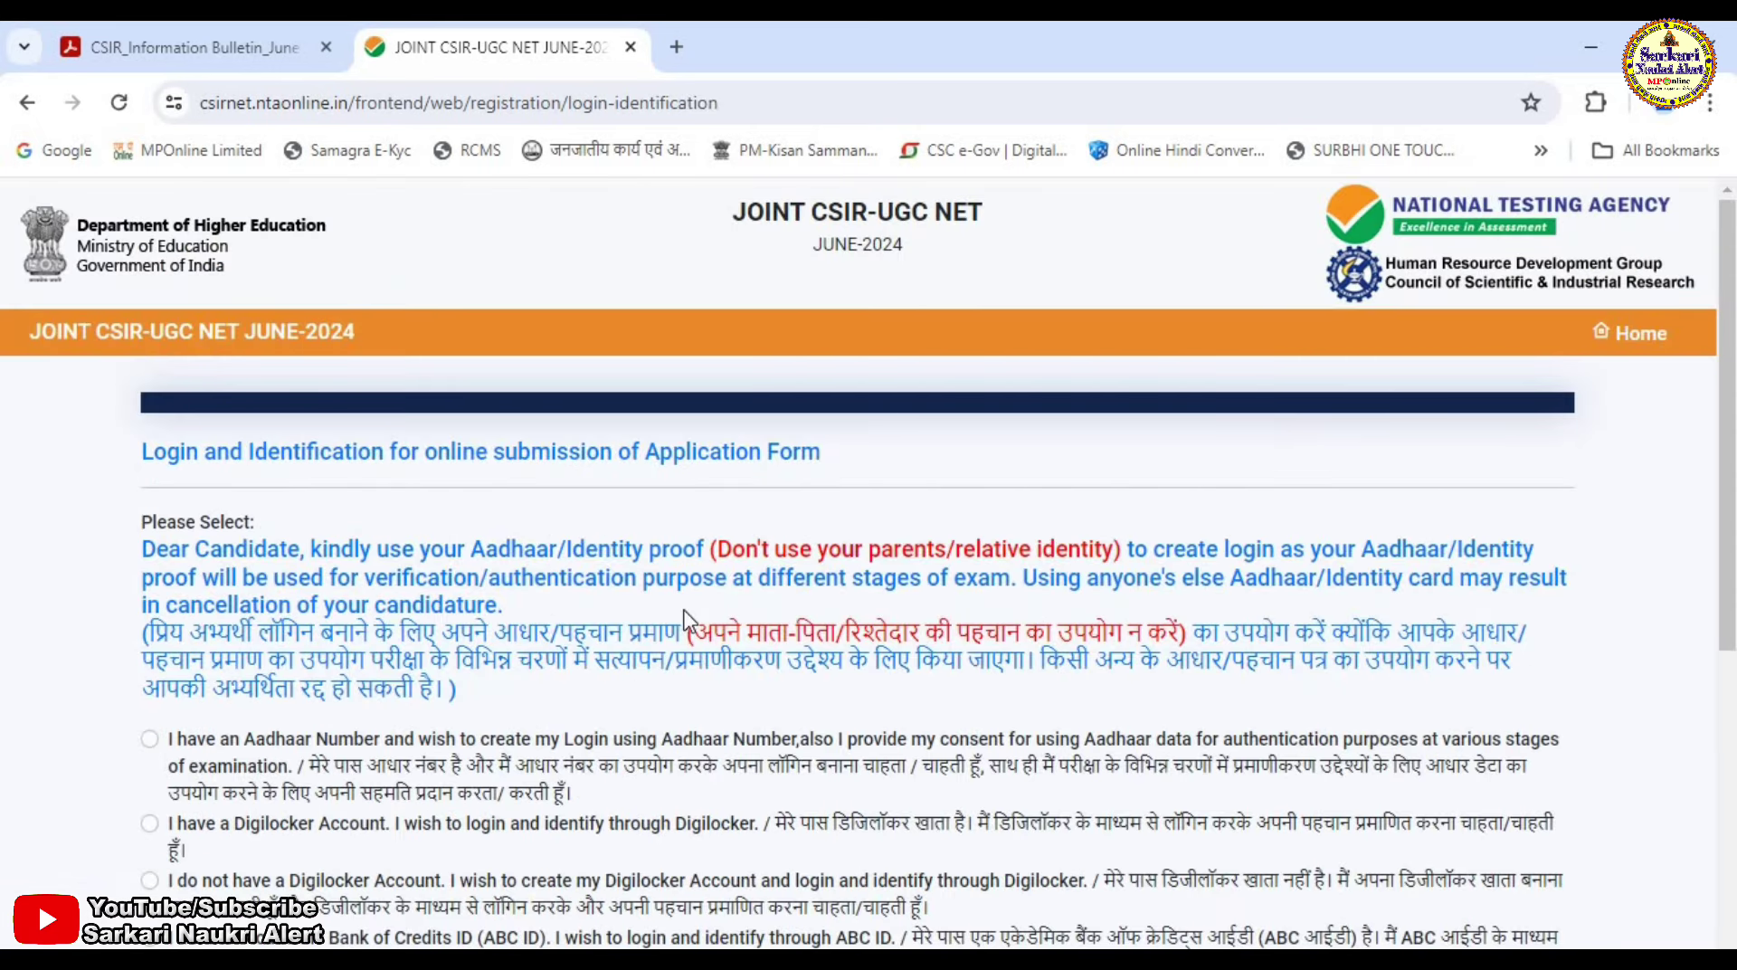
Choose the Aadhaar Number login option and select the Aadhaar number field.
scroll(687, 625, down, 1)
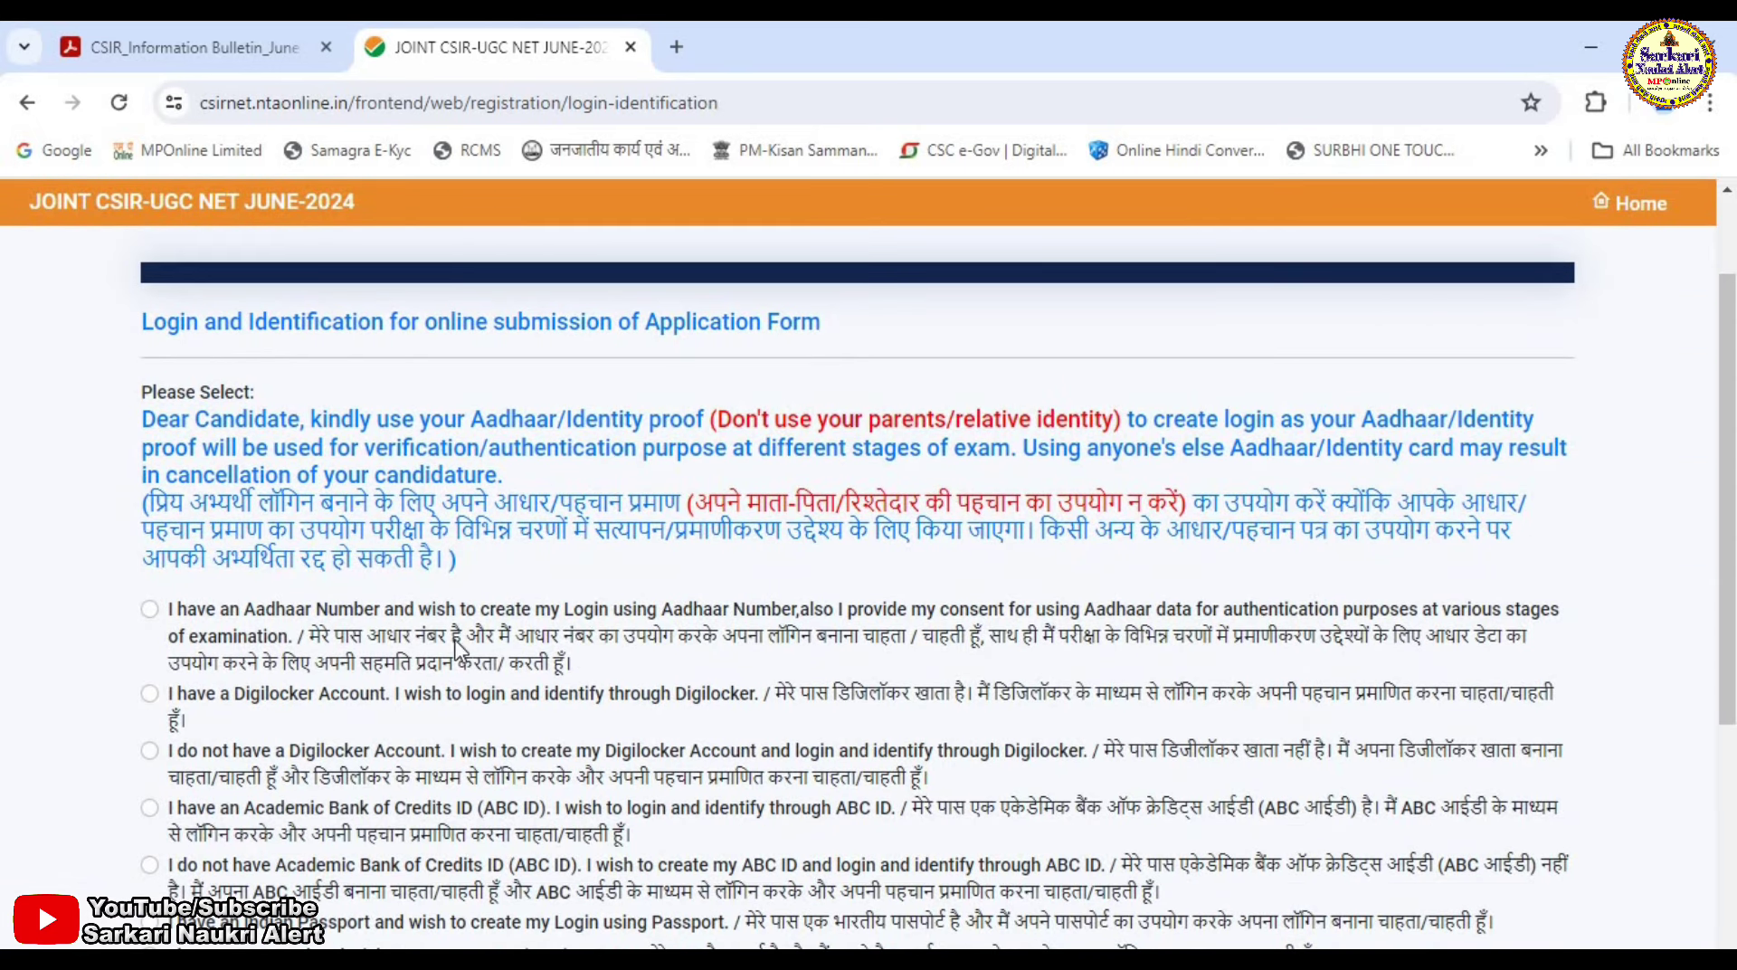
scroll(195, 640, down, 1)
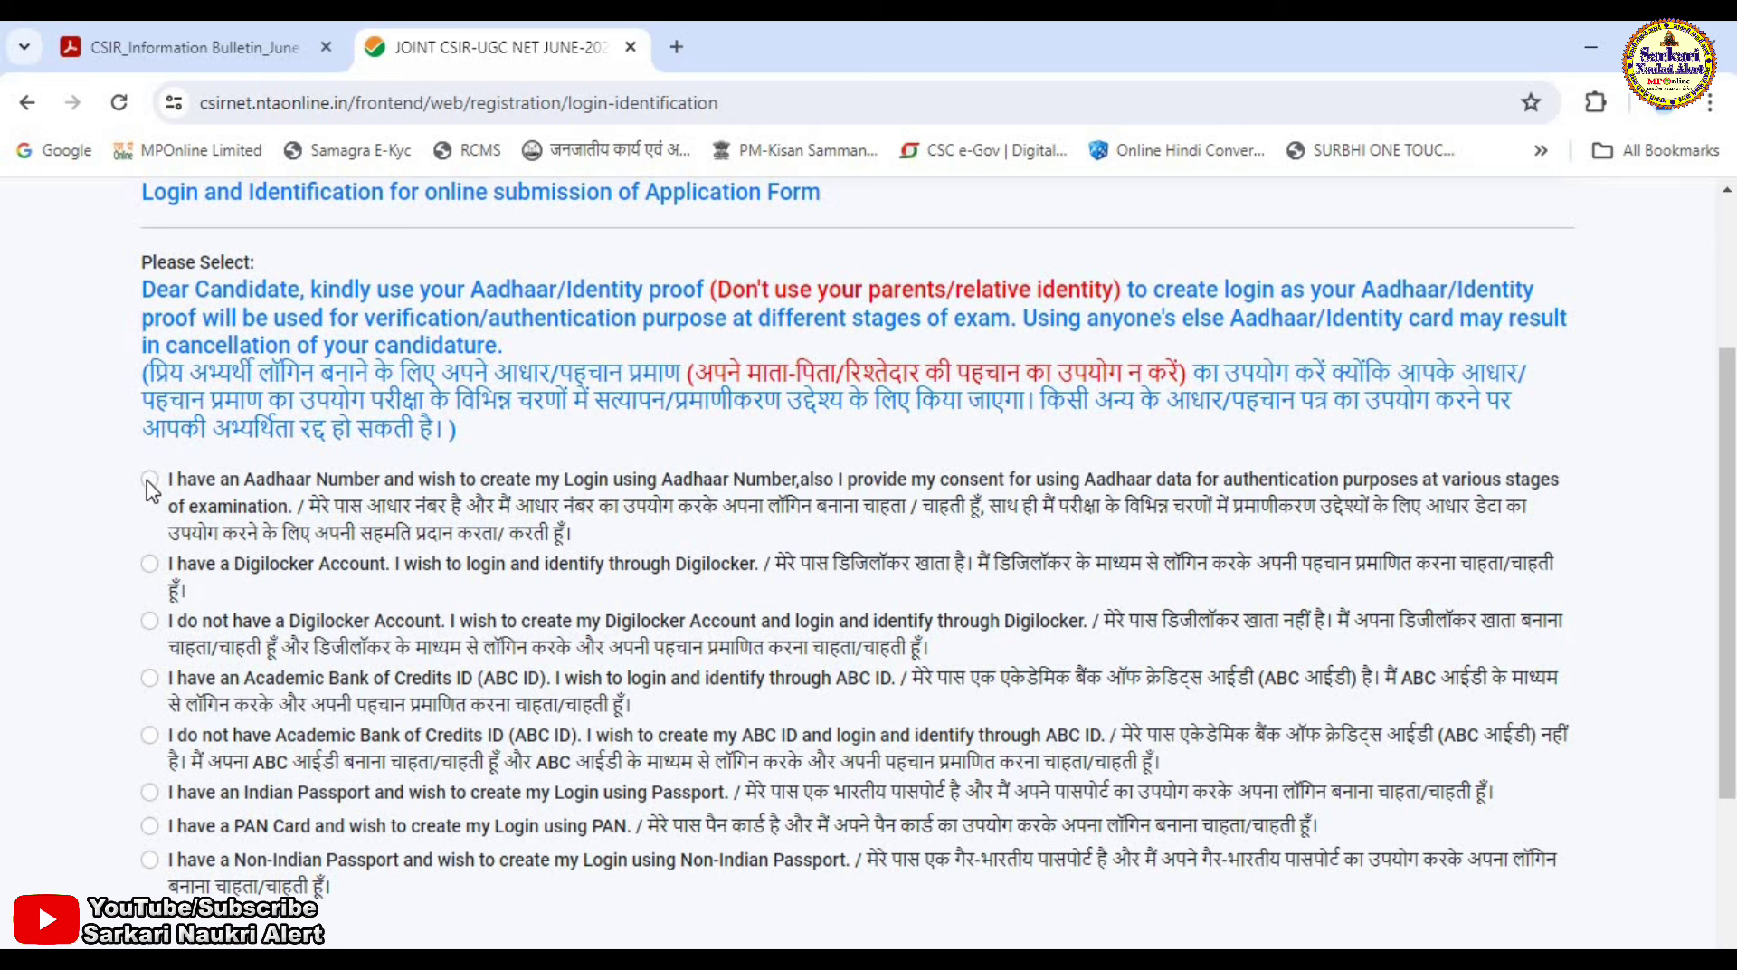
click(148, 482)
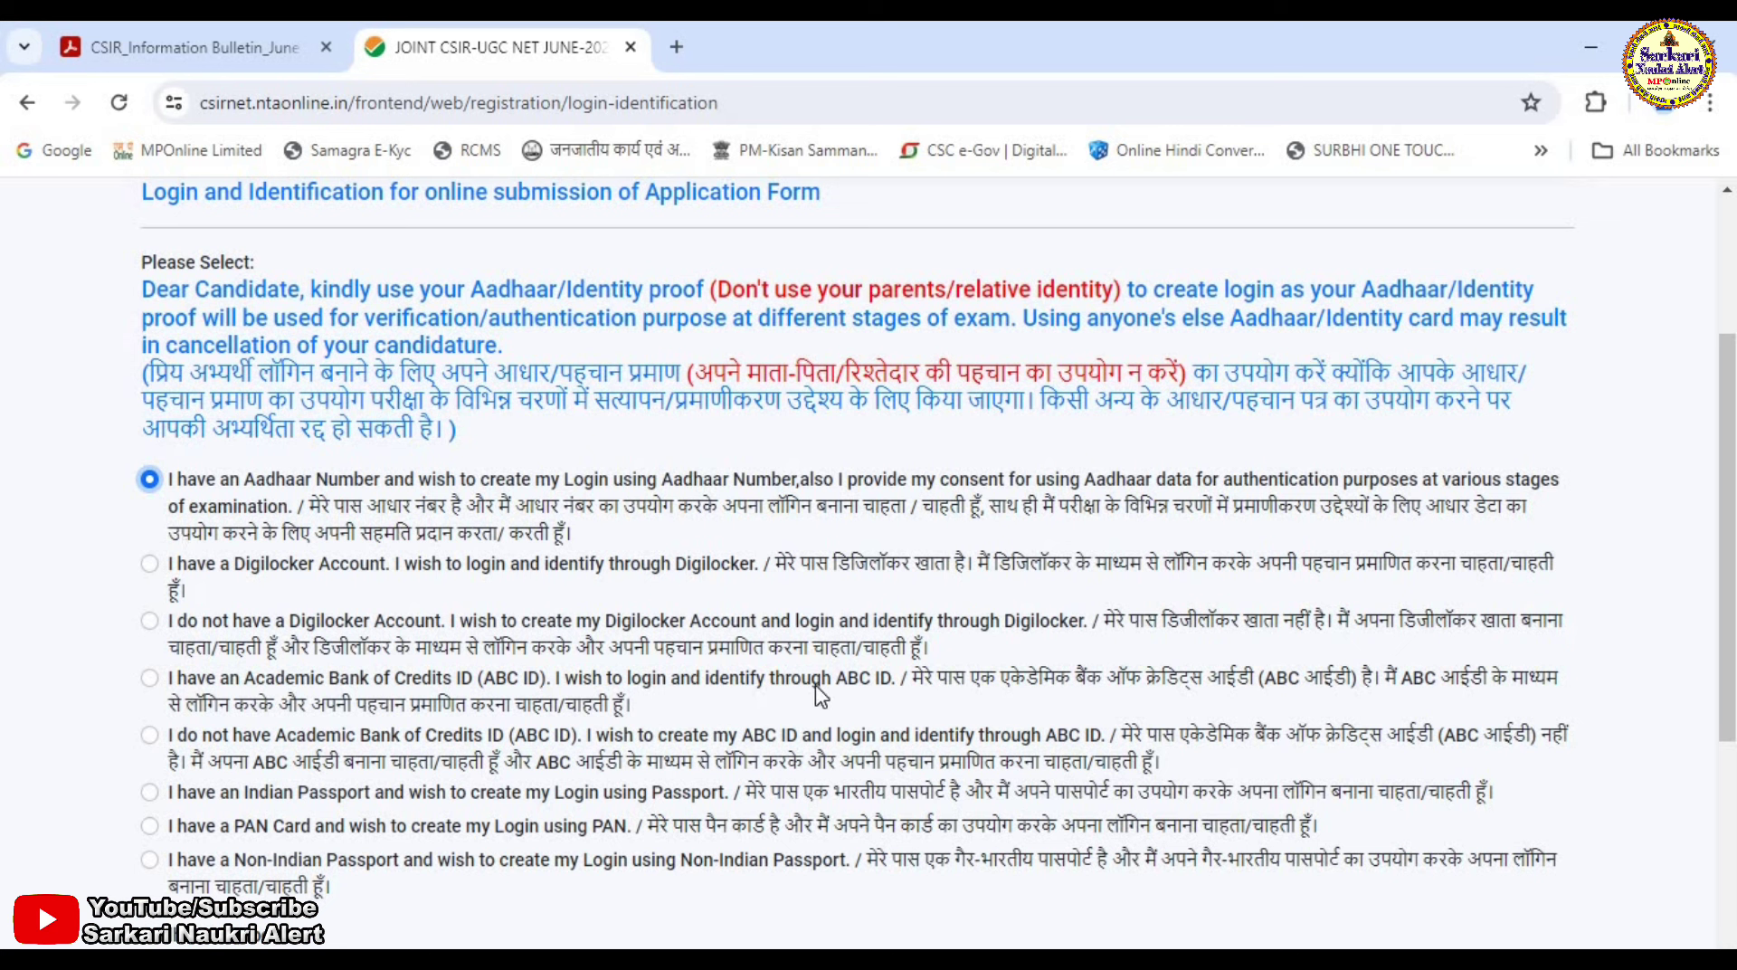
scroll(311, 533, down, 3)
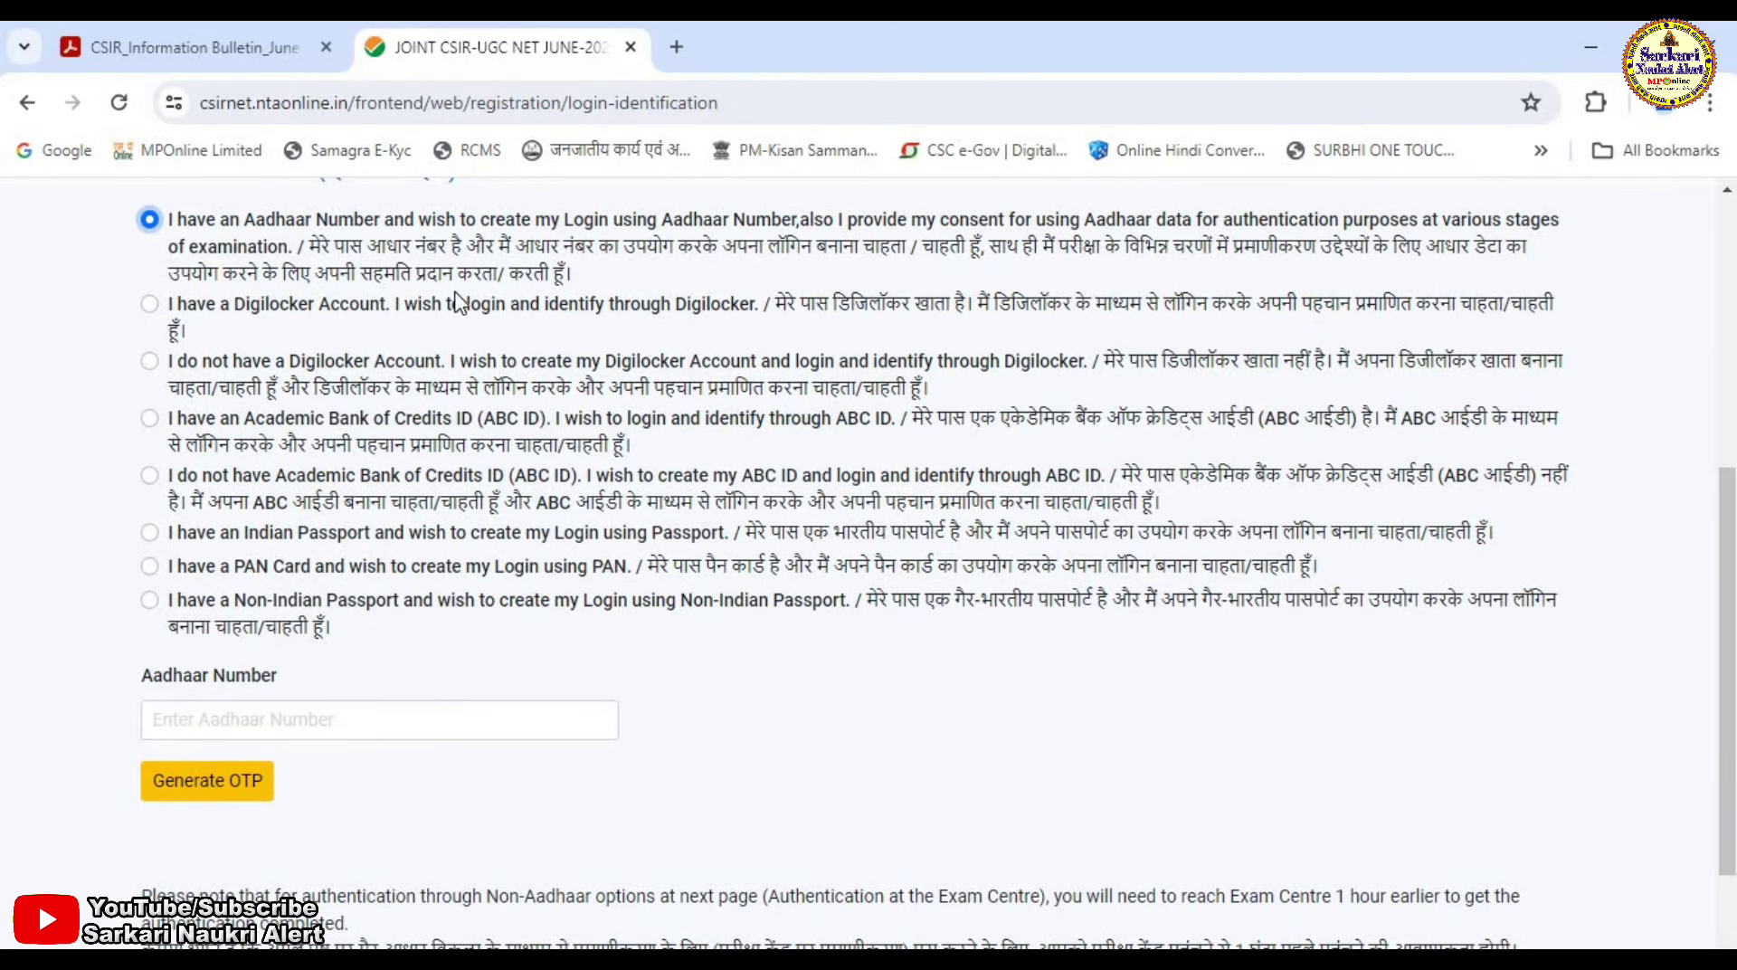
click(219, 717)
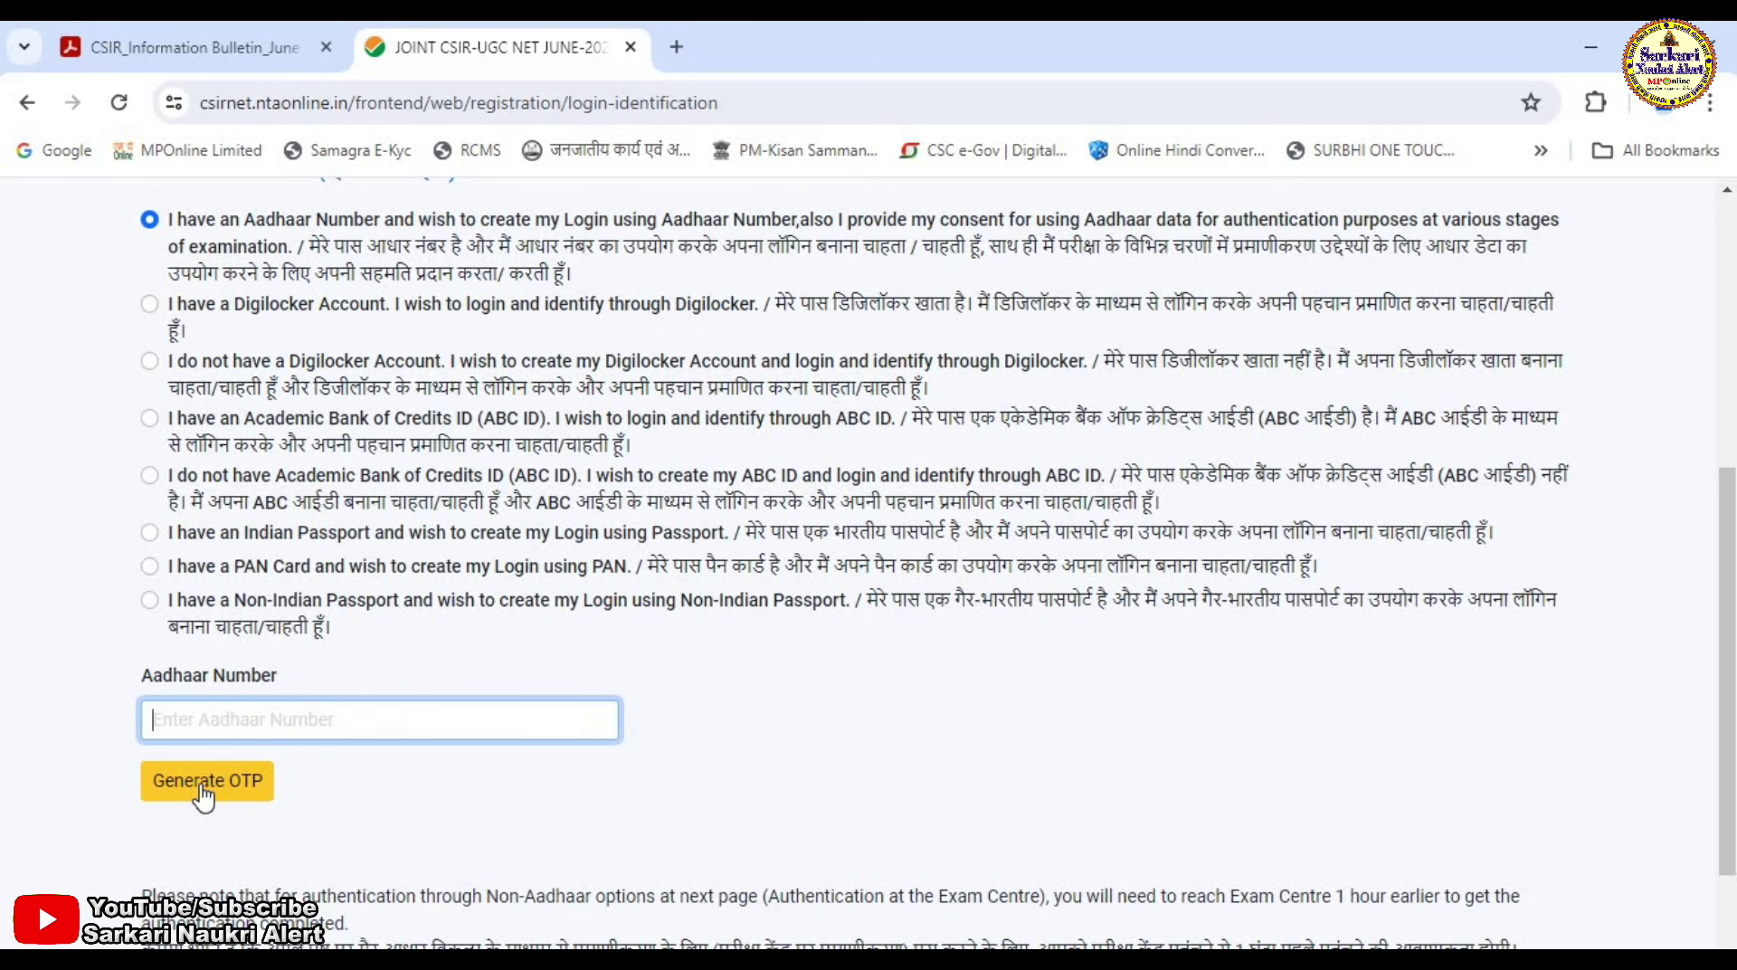
scroll(407, 765, down, 2)
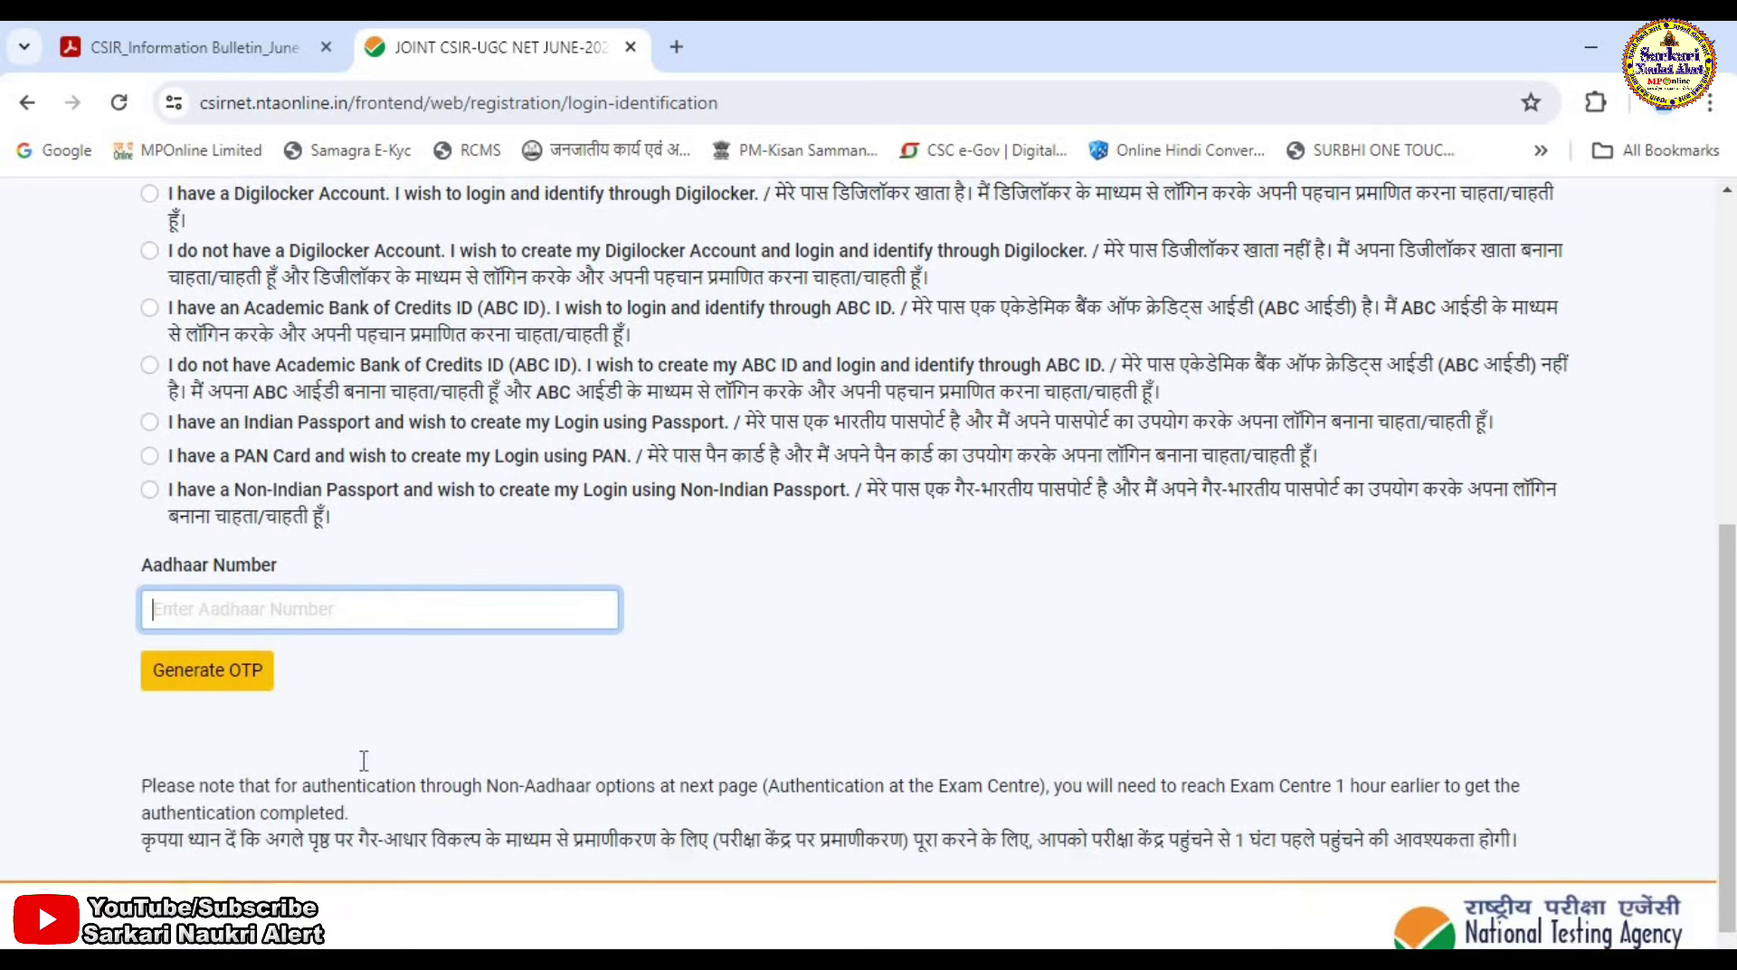
scroll(479, 751, up, 2)
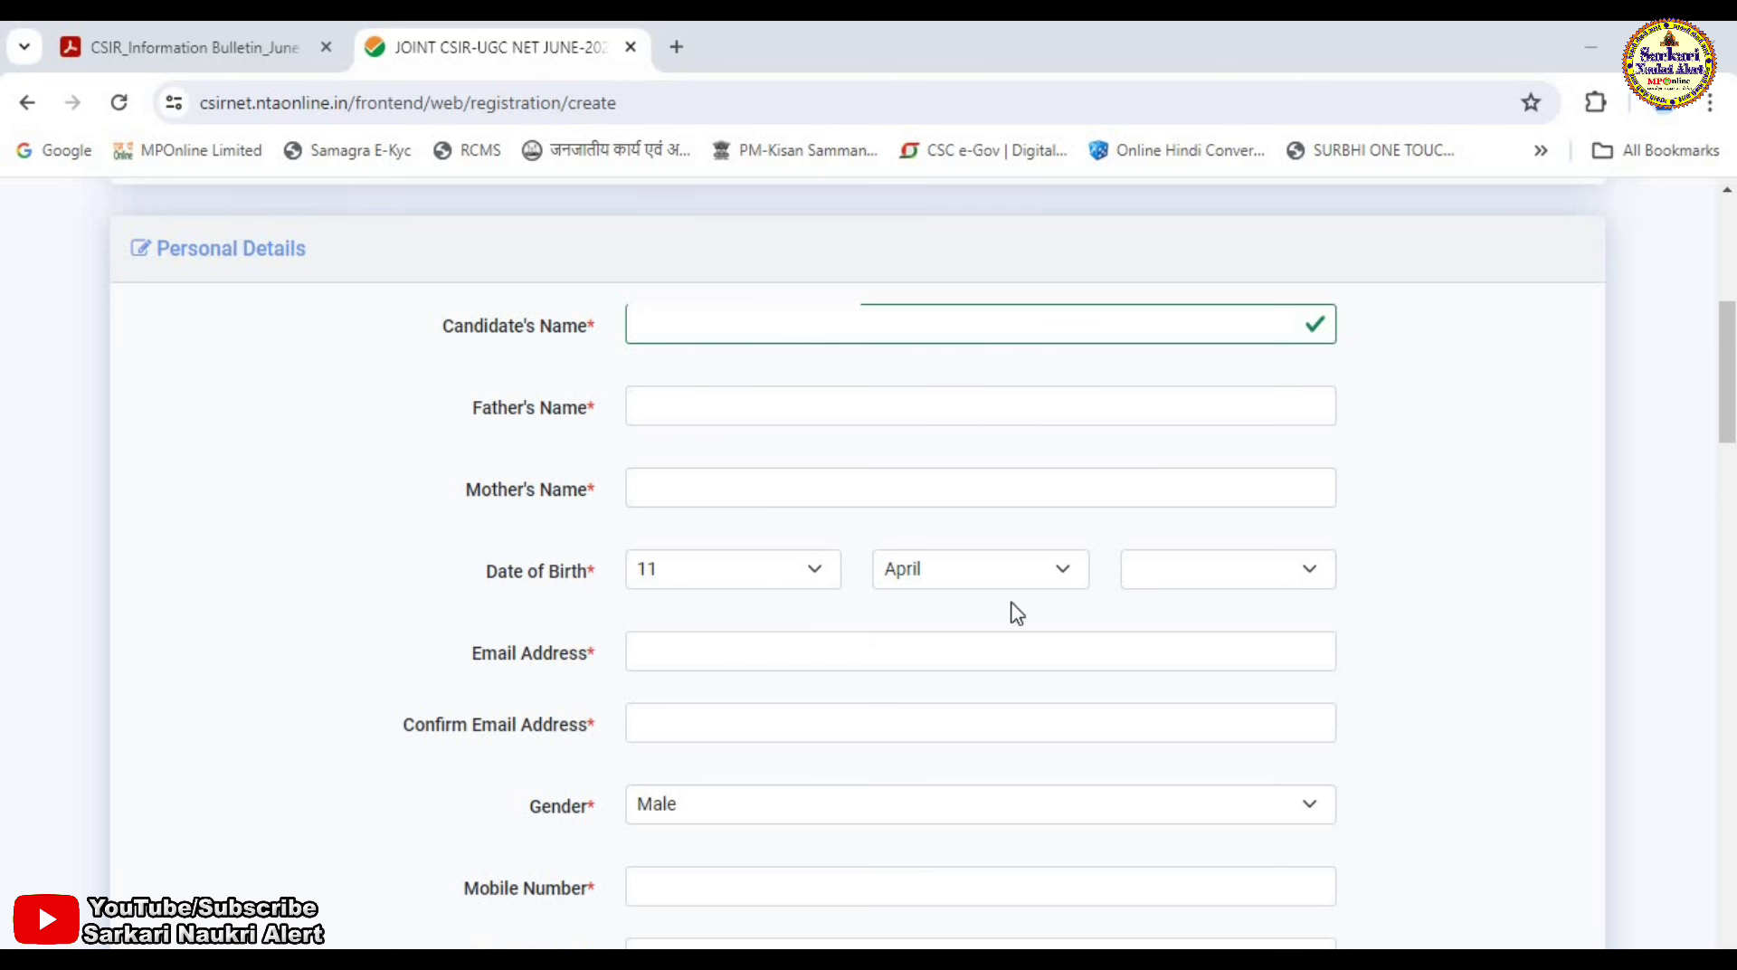
Fill in the father's and mother's names, email address and mobile number fields.
click(648, 415)
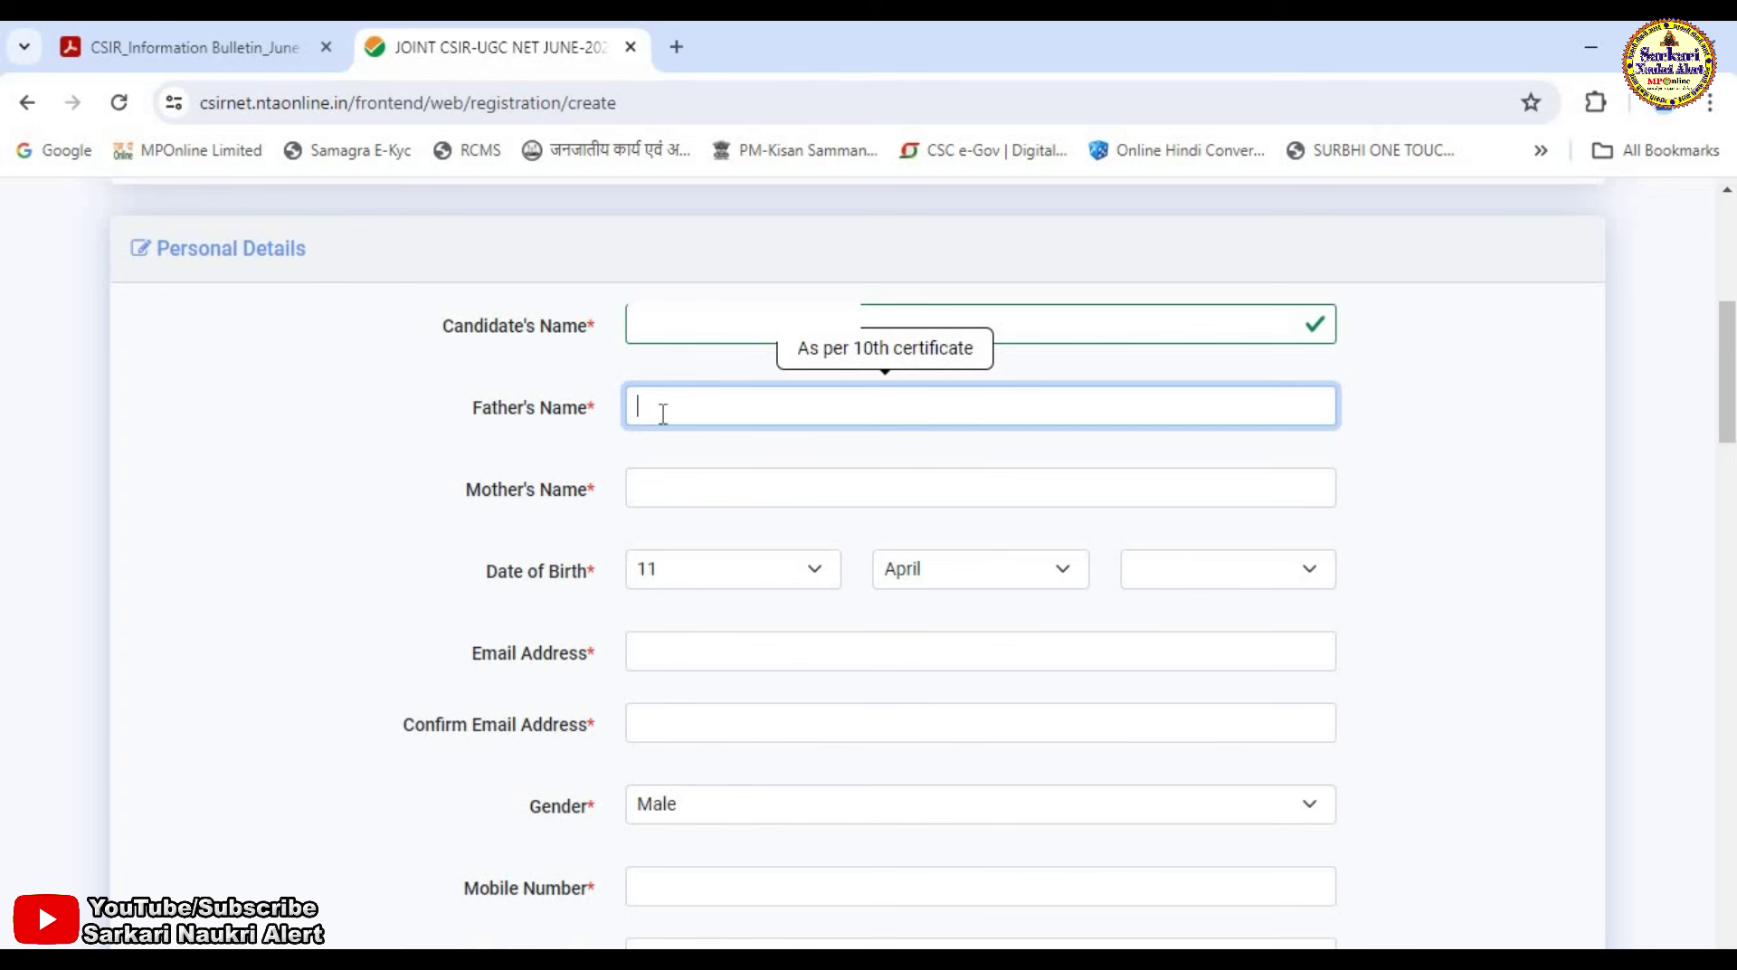
click(708, 488)
click(1732, 351)
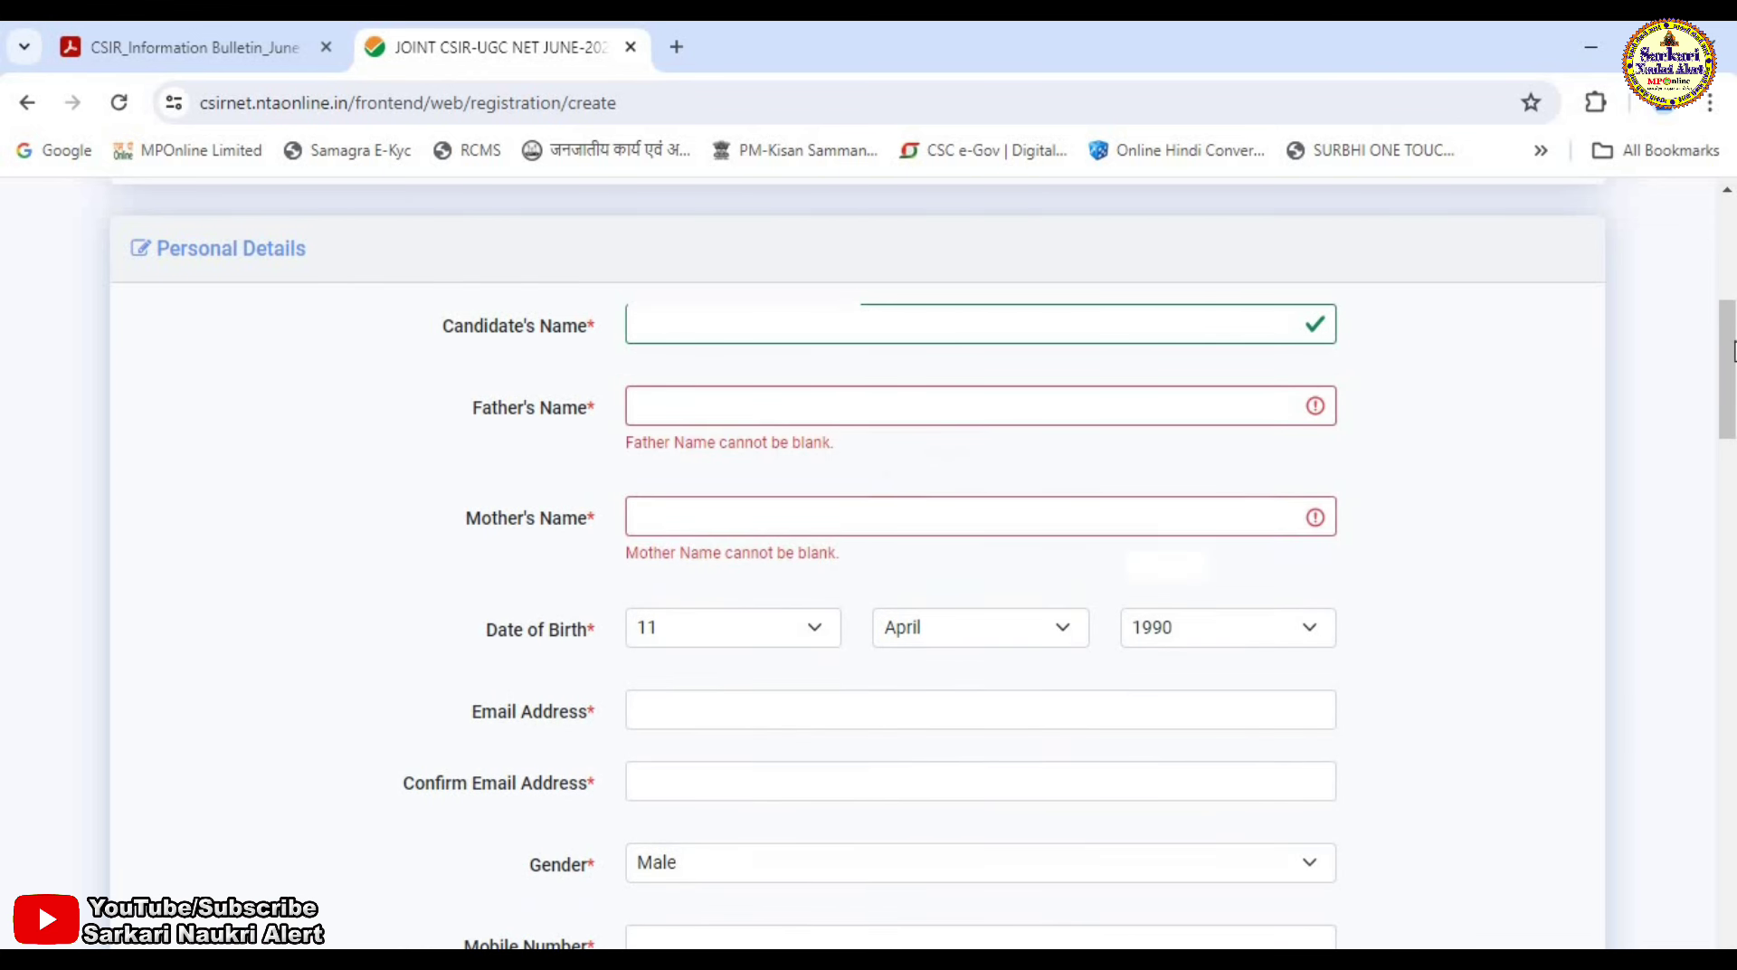
drag(1733, 351, 1732, 440)
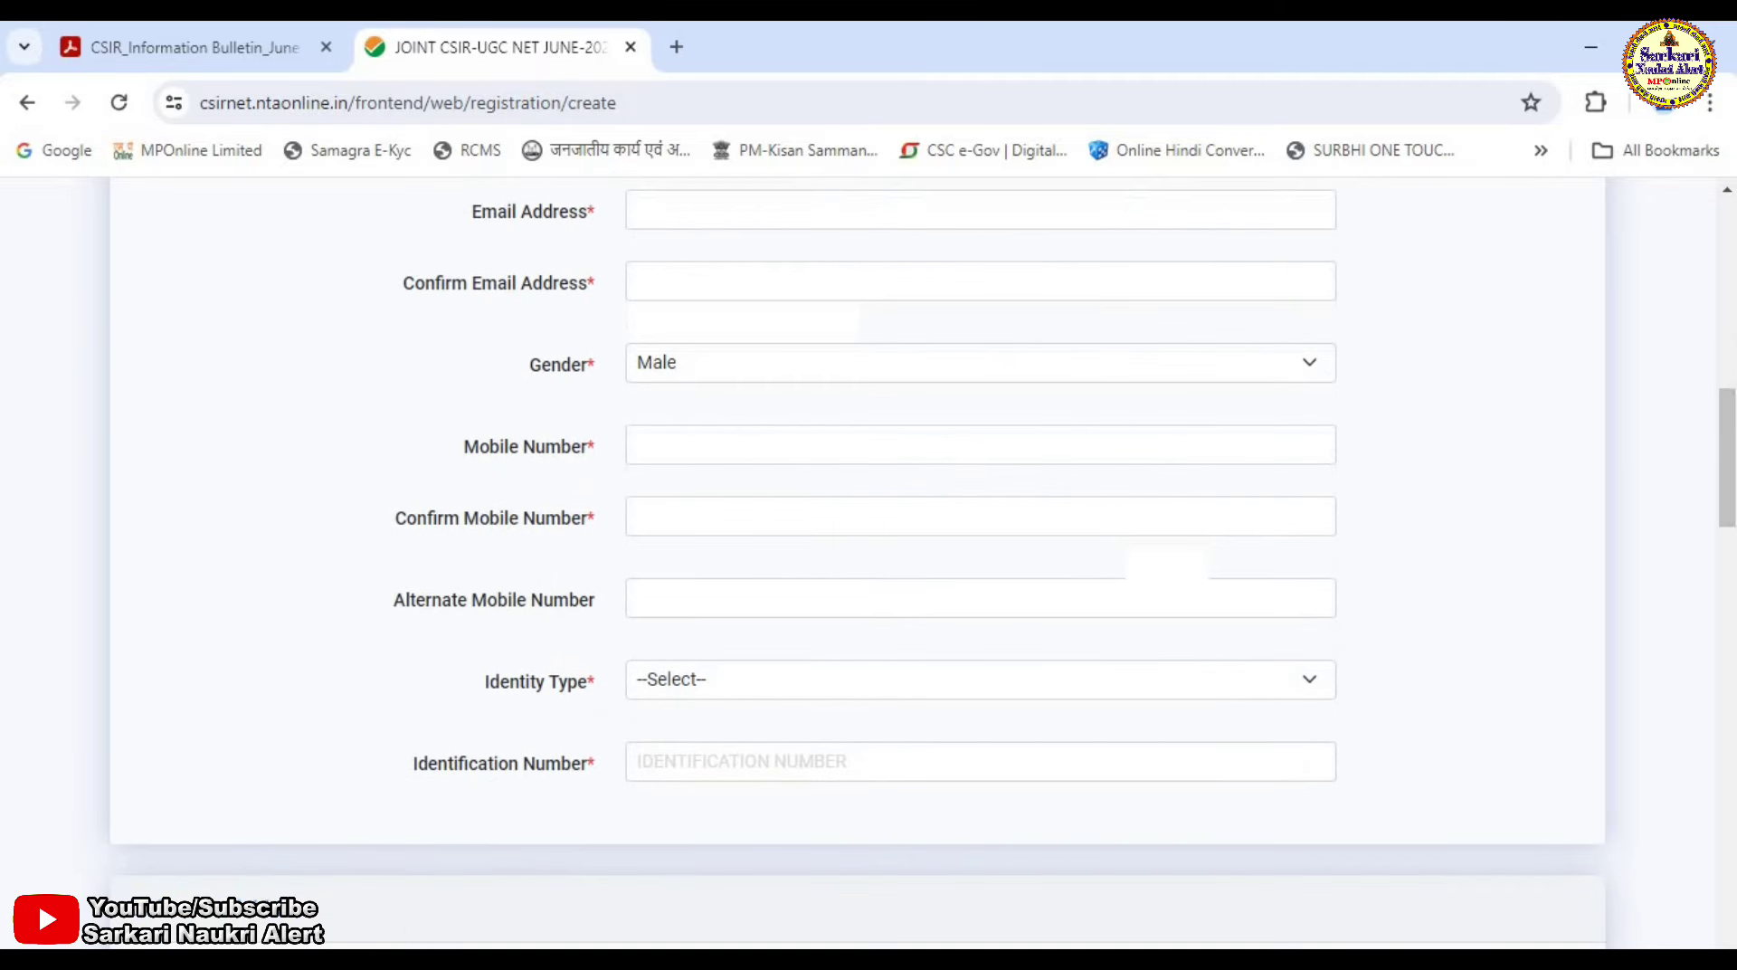
click(752, 220)
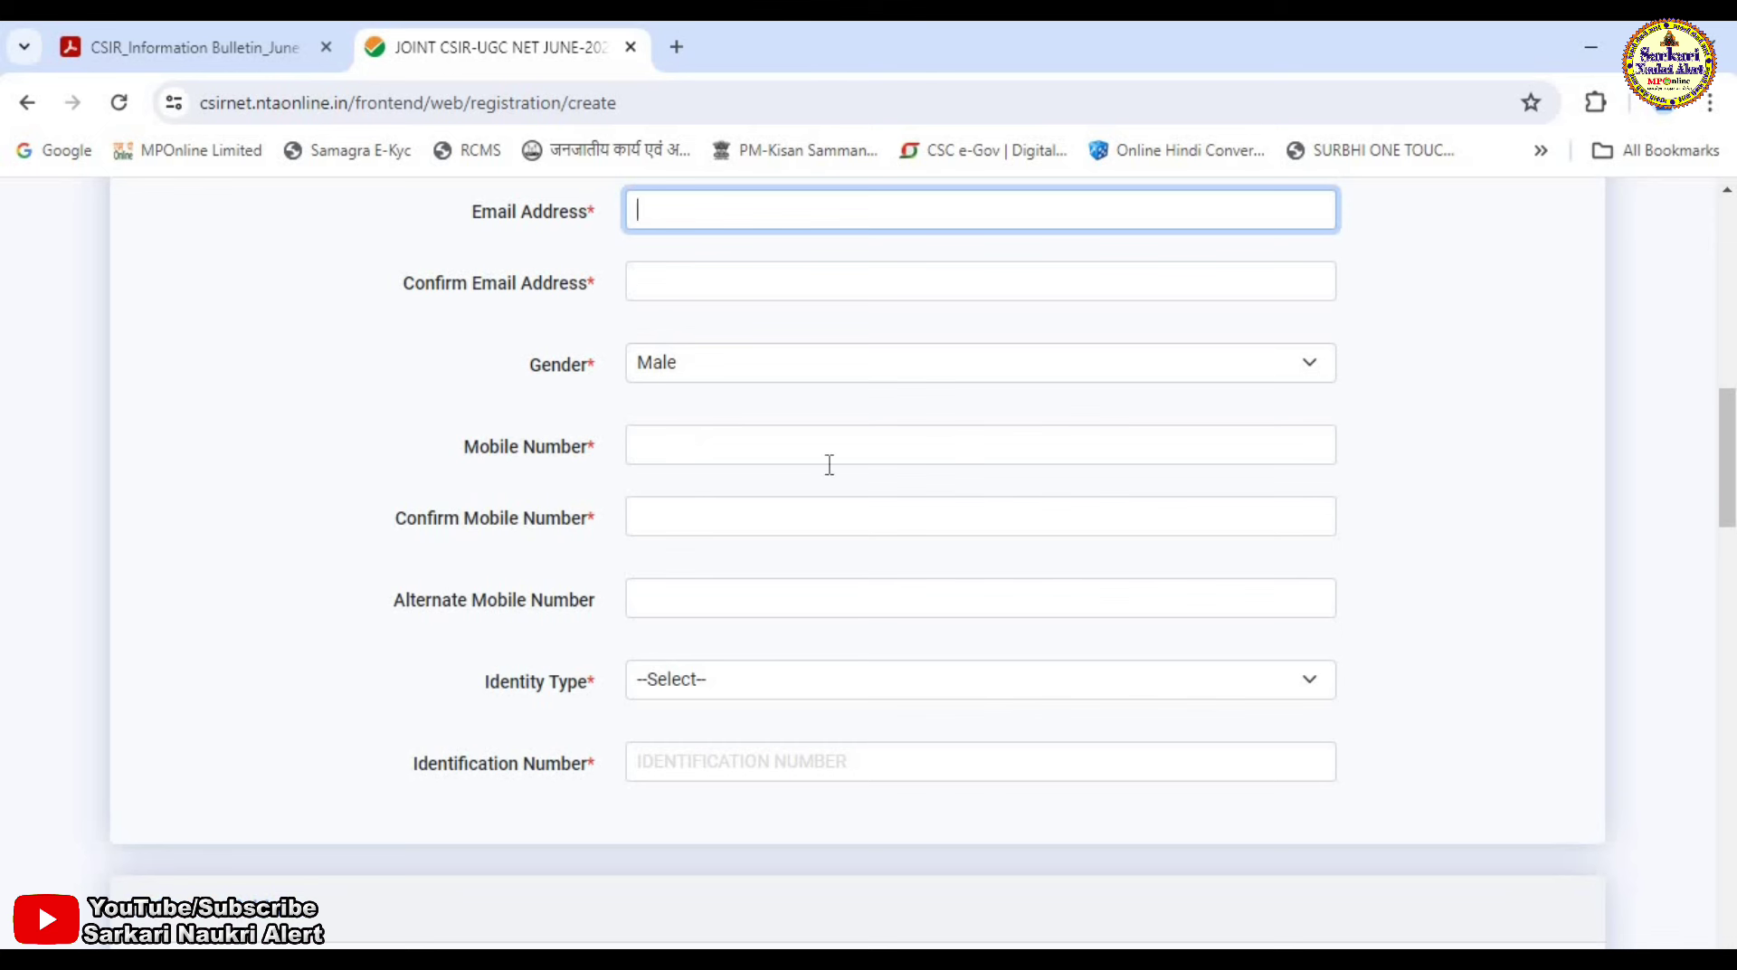
click(780, 461)
click(705, 547)
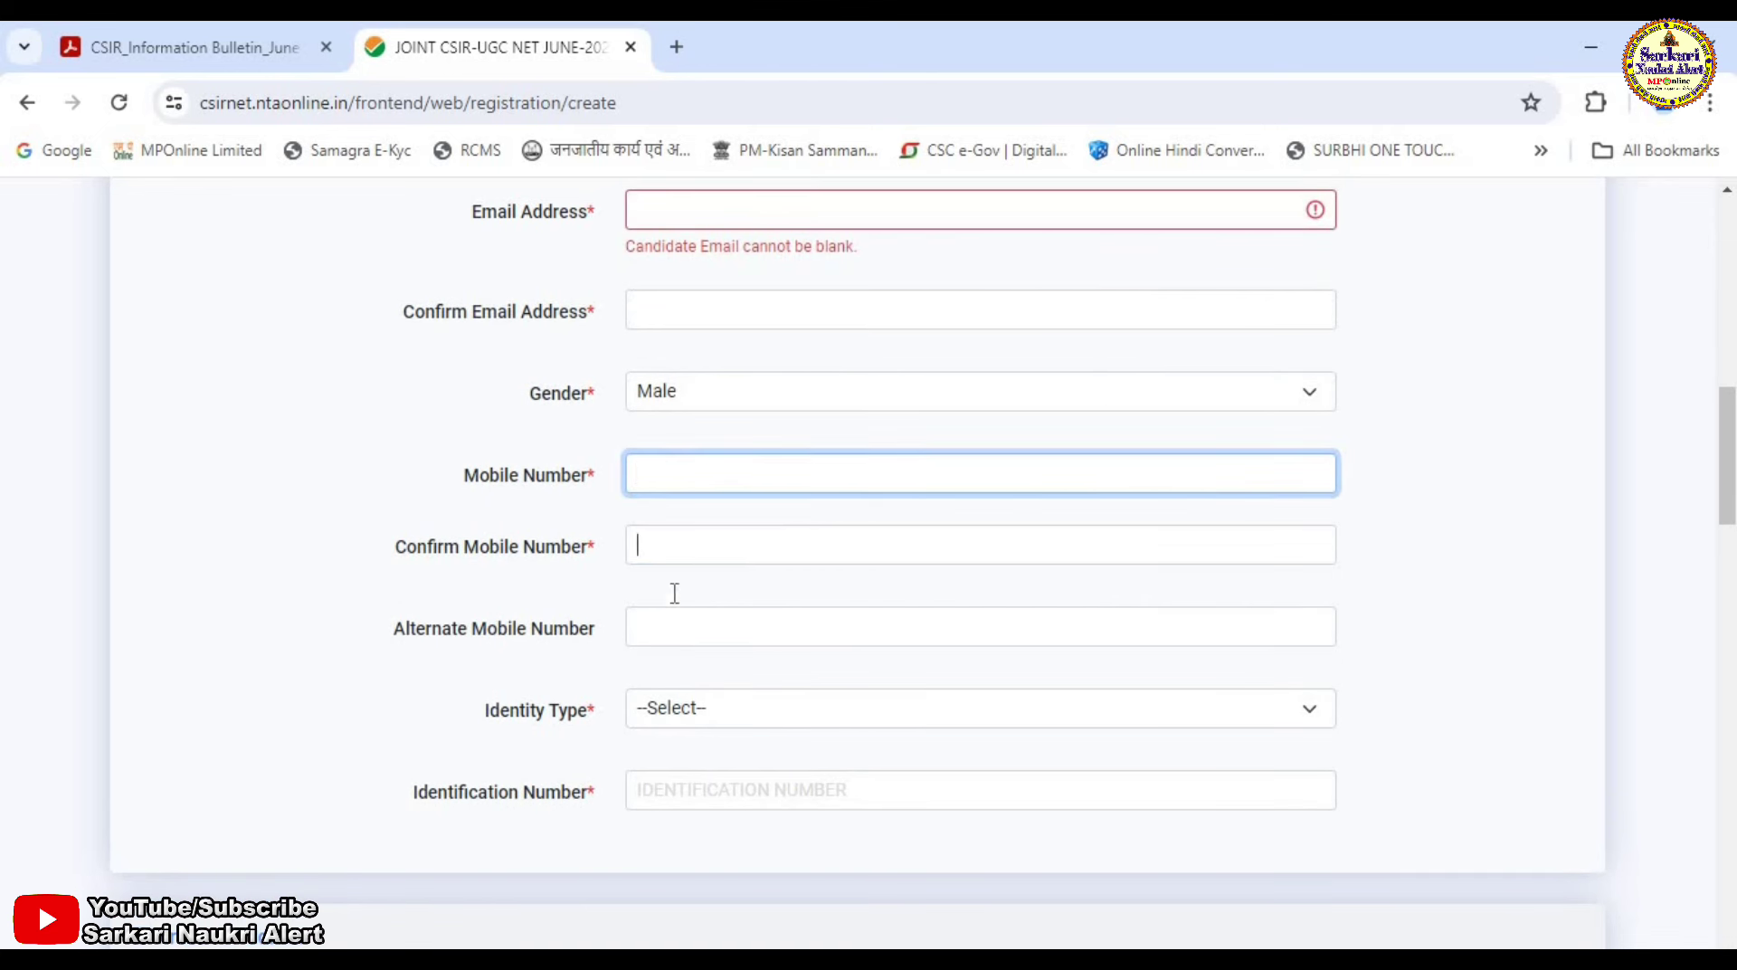
scroll(478, 697, down, 1)
Set identity type to OTHER Valid GOVT. IDENTITY WITH PHOTOGRAPH and enter the identification number.
click(760, 624)
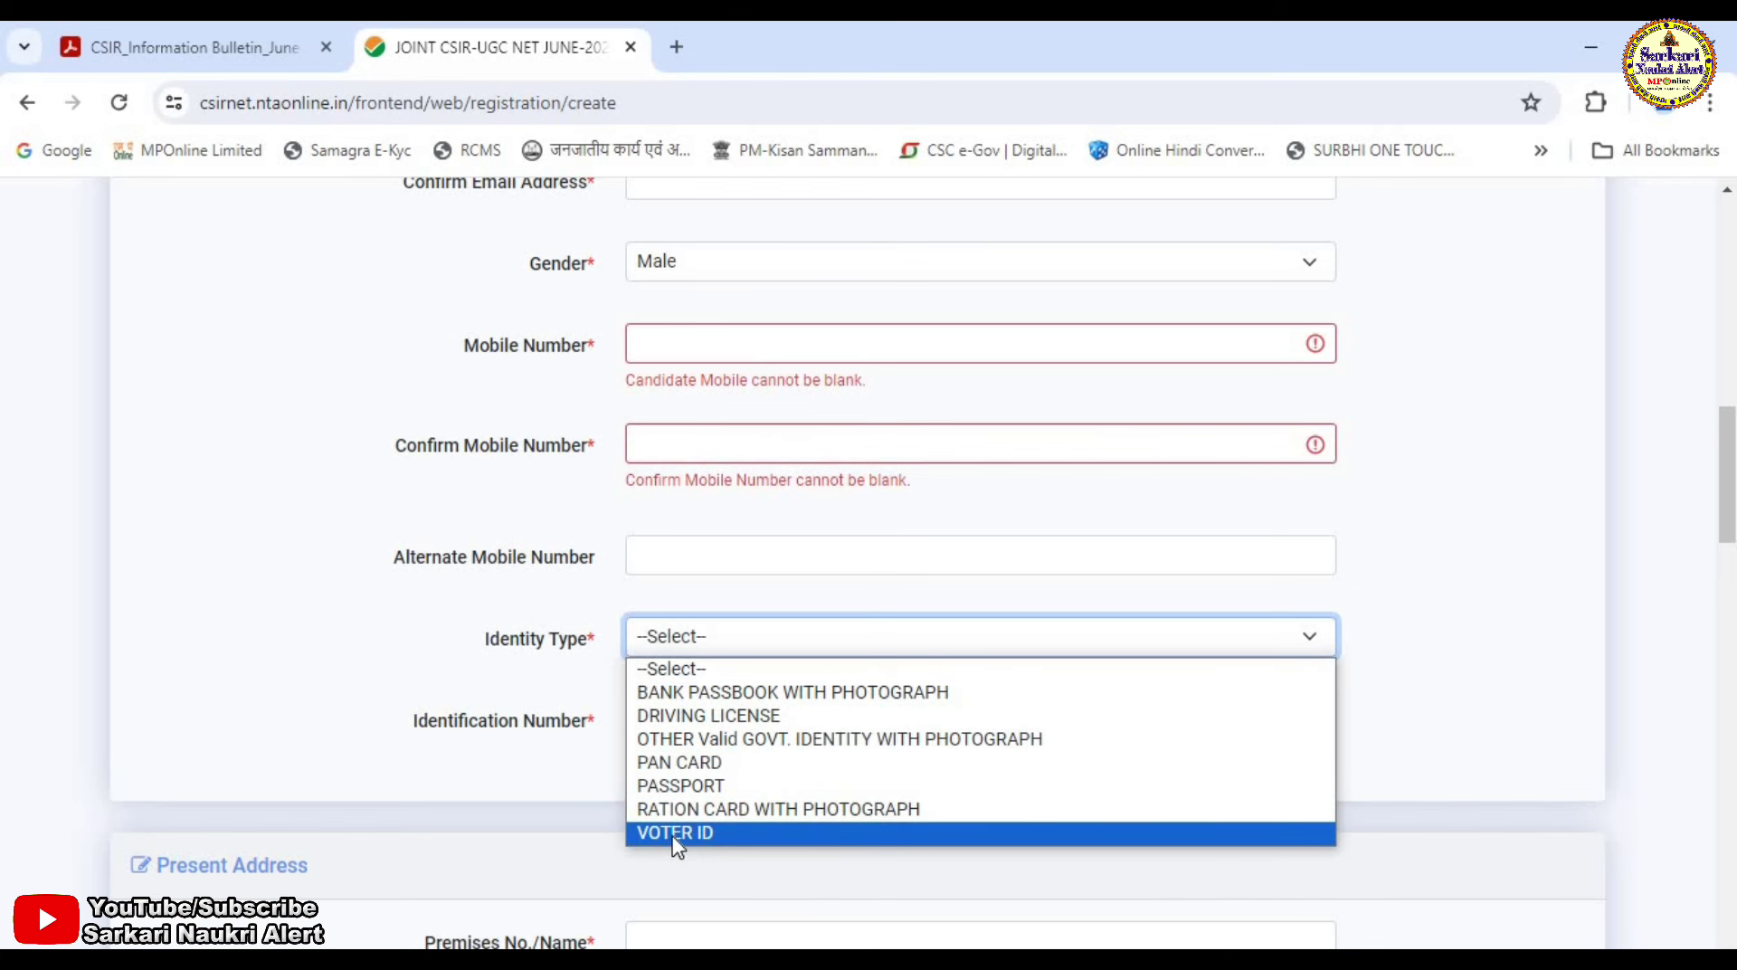
click(684, 742)
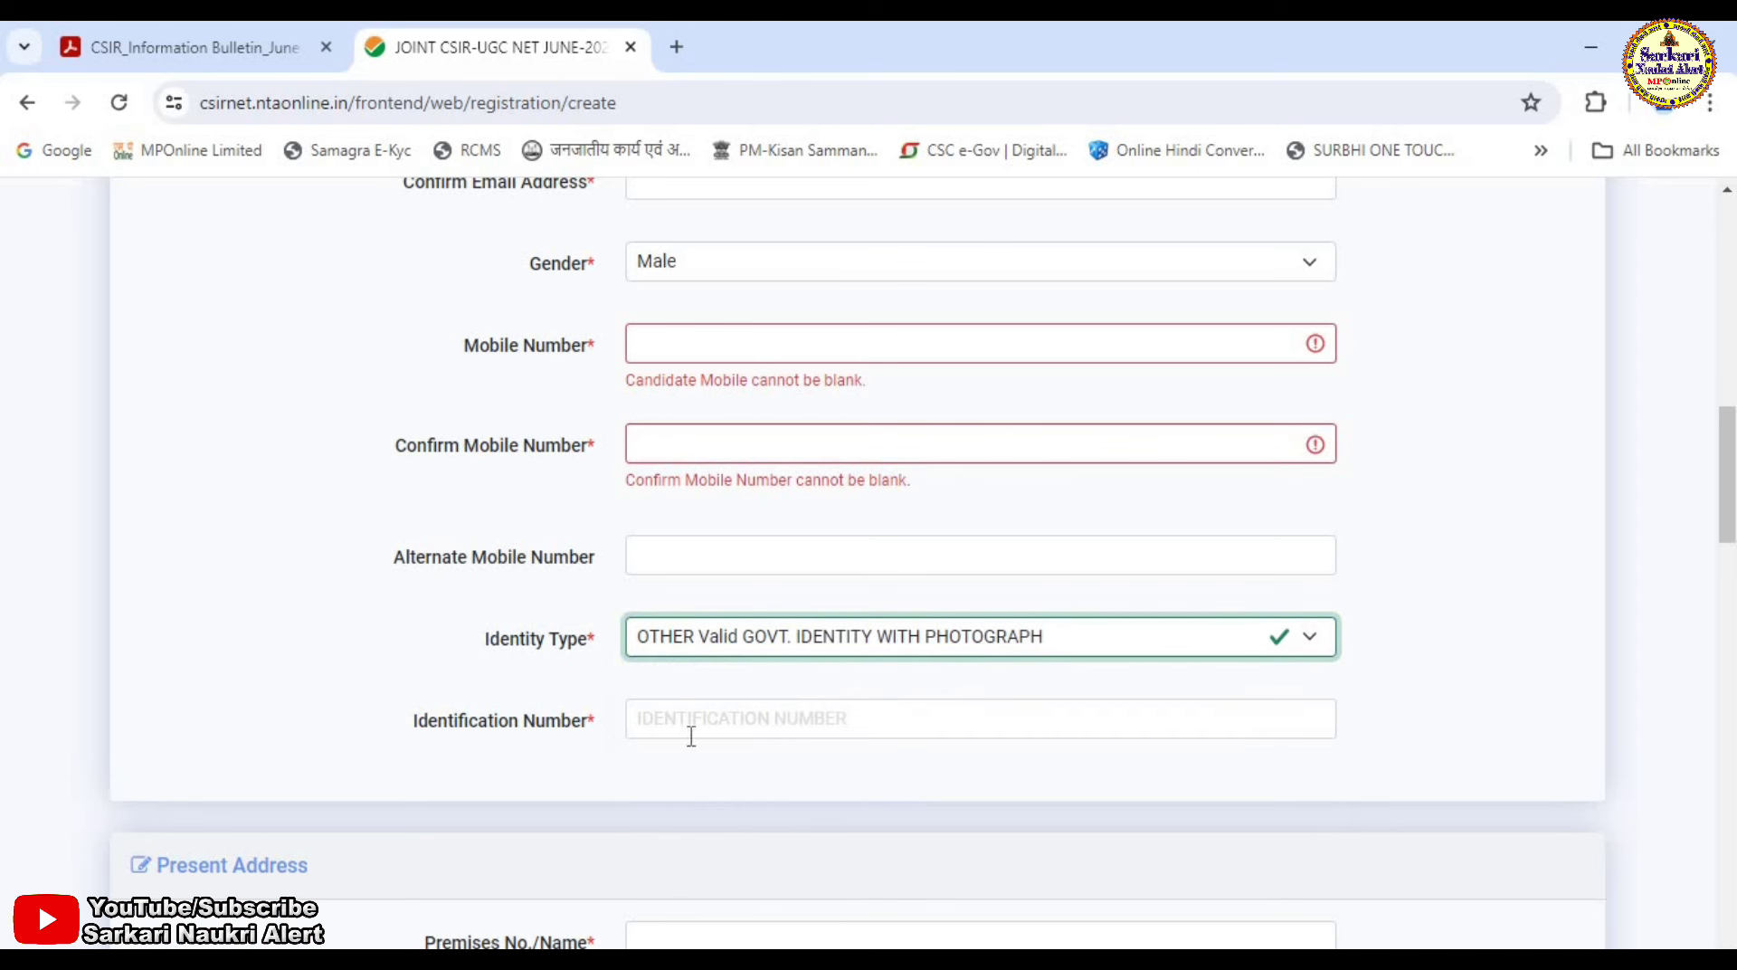
click(687, 720)
scroll(749, 742, down, 3)
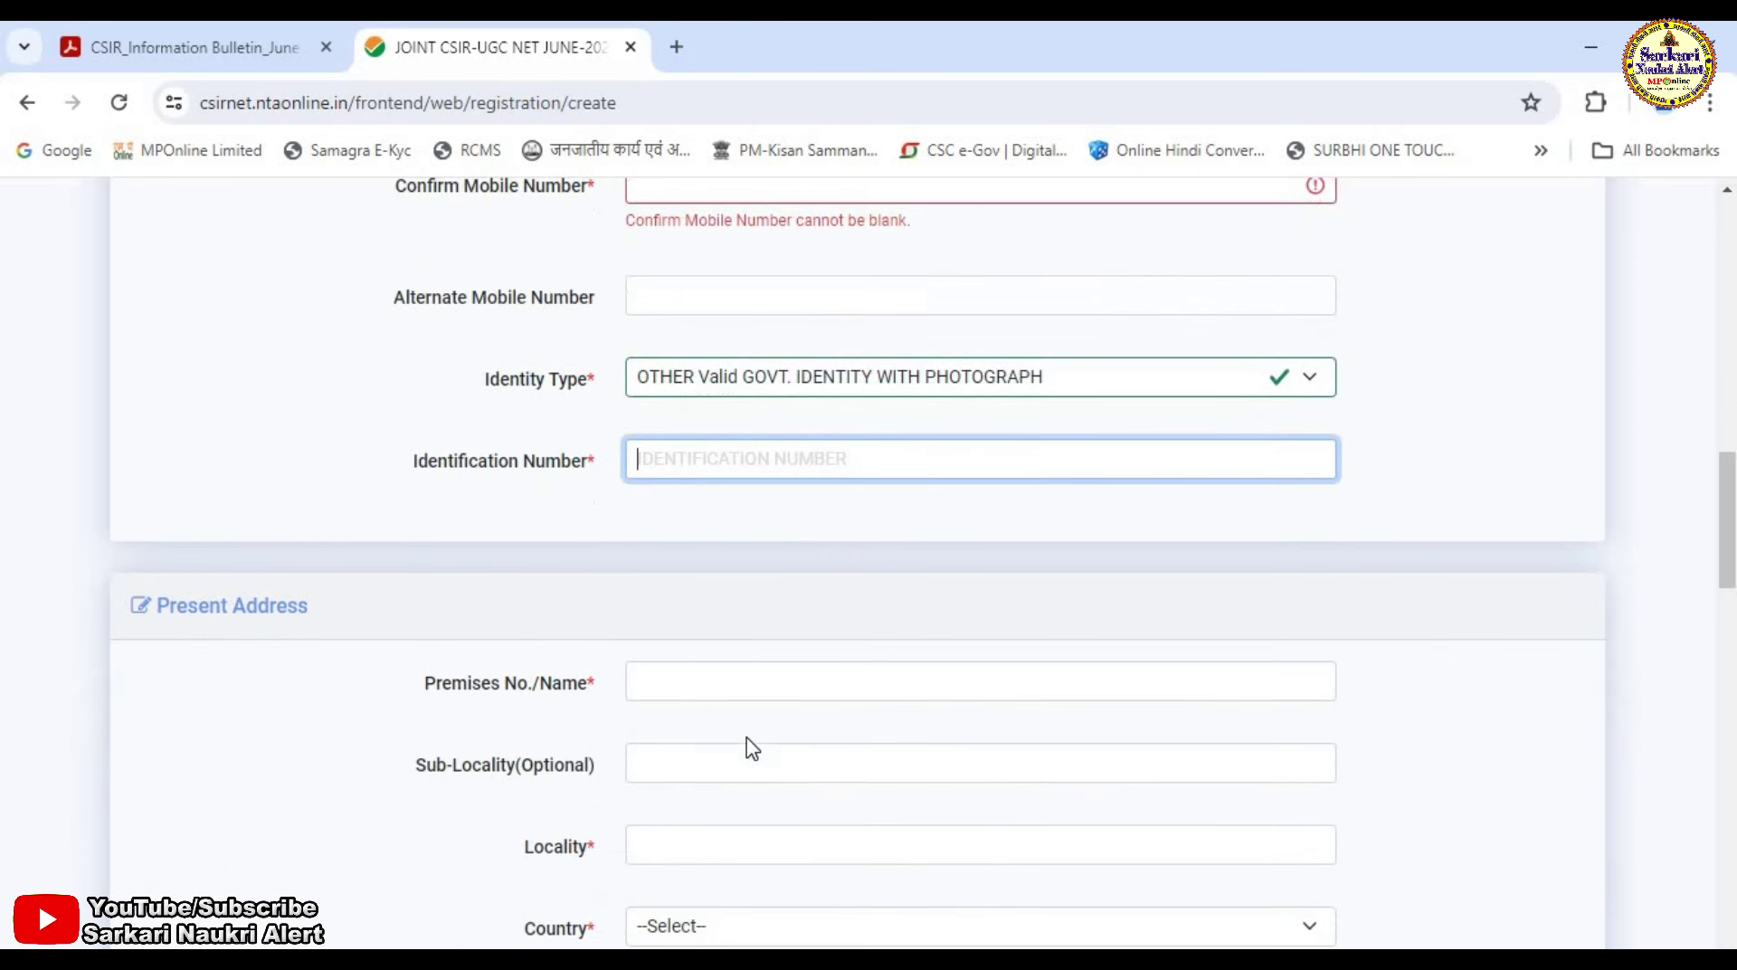
scroll(749, 733, down, 3)
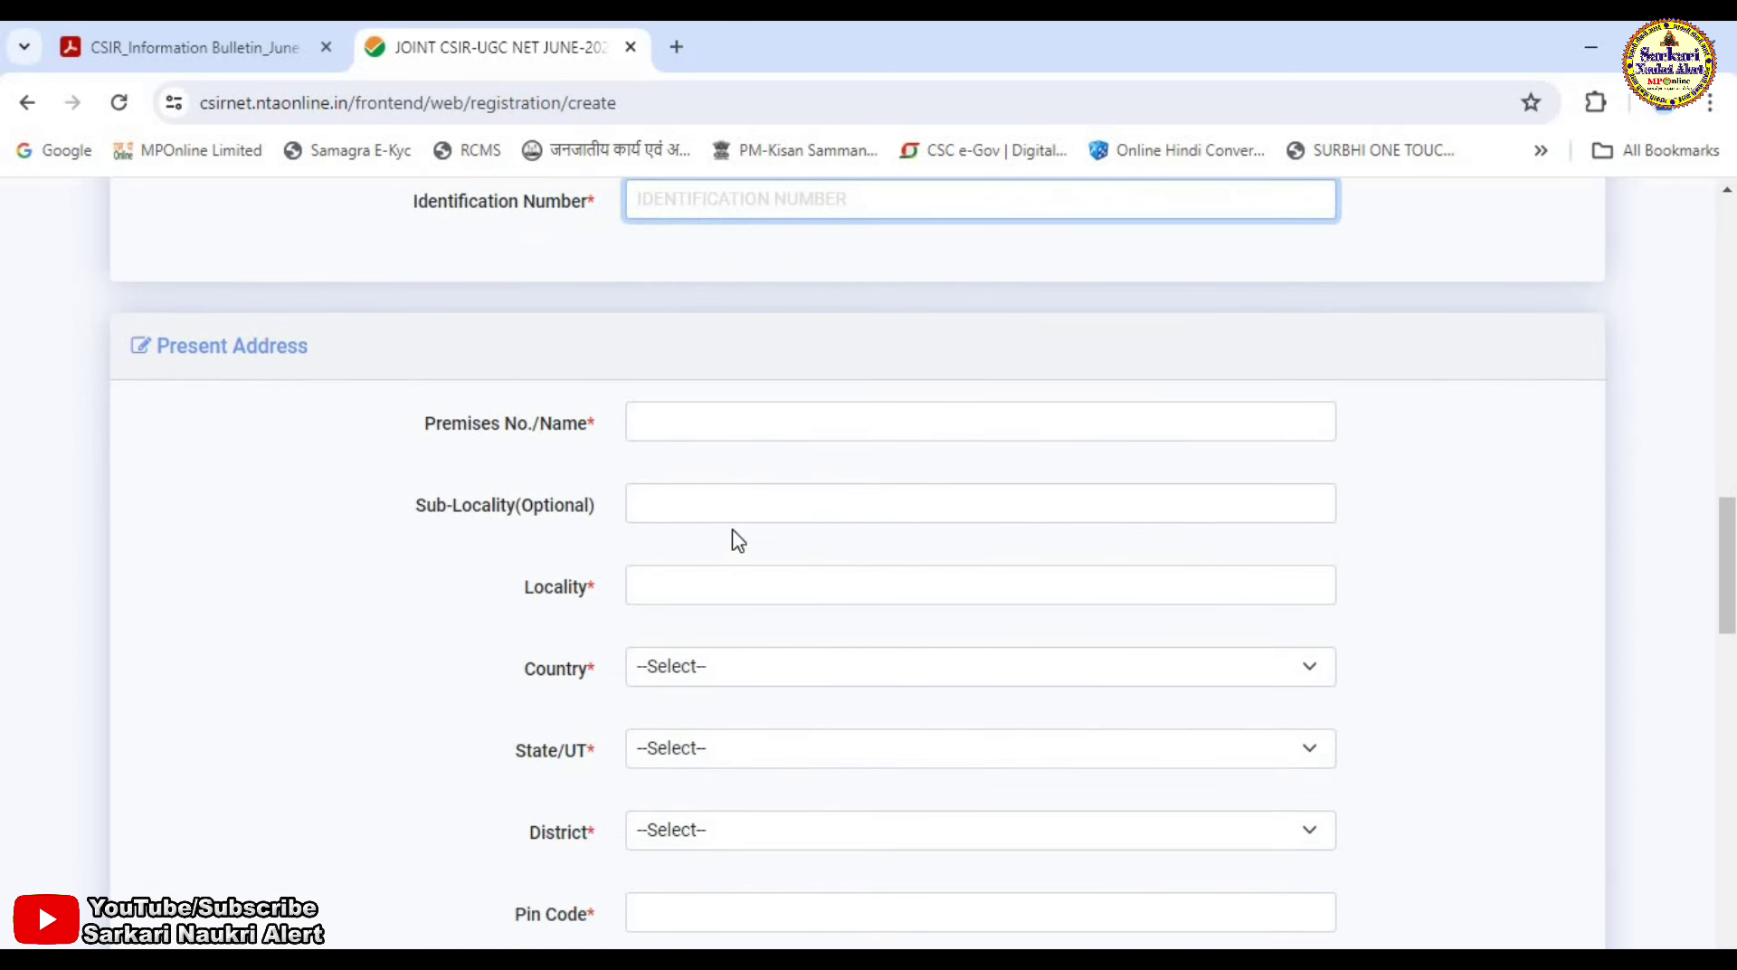
scroll(740, 579, down, 3)
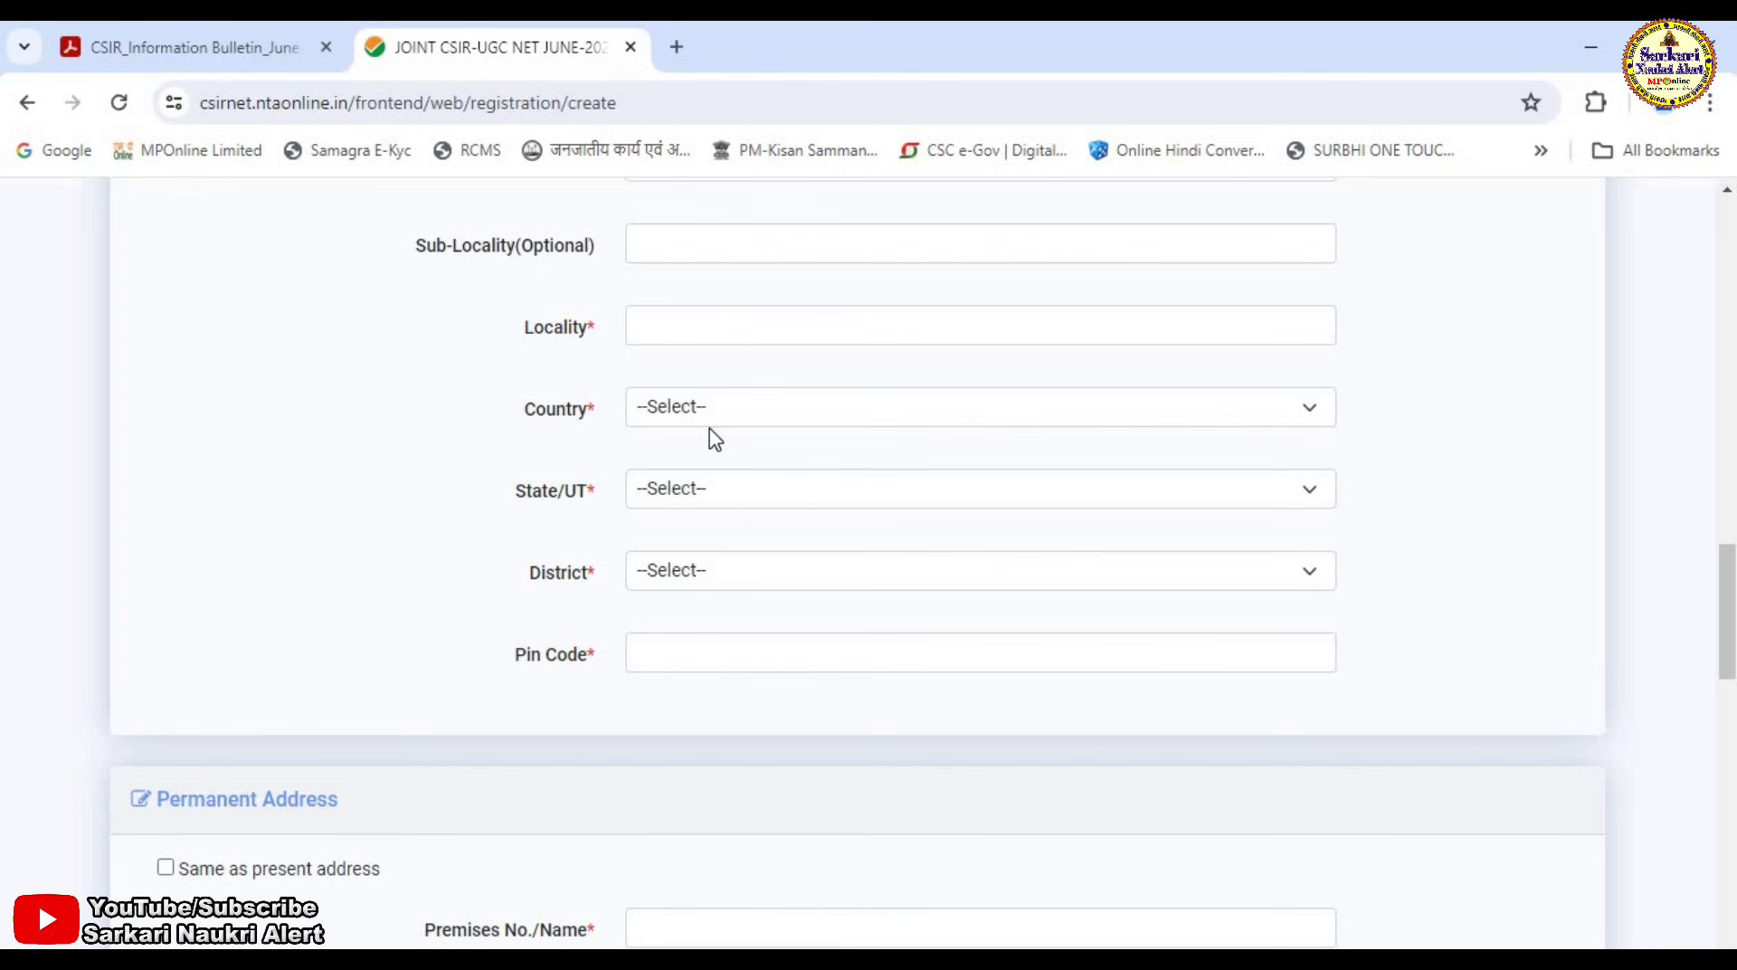
Set the present address to INDIA, MADHYA PRADESH, DHAR and enter the pin code.
click(684, 414)
click(682, 461)
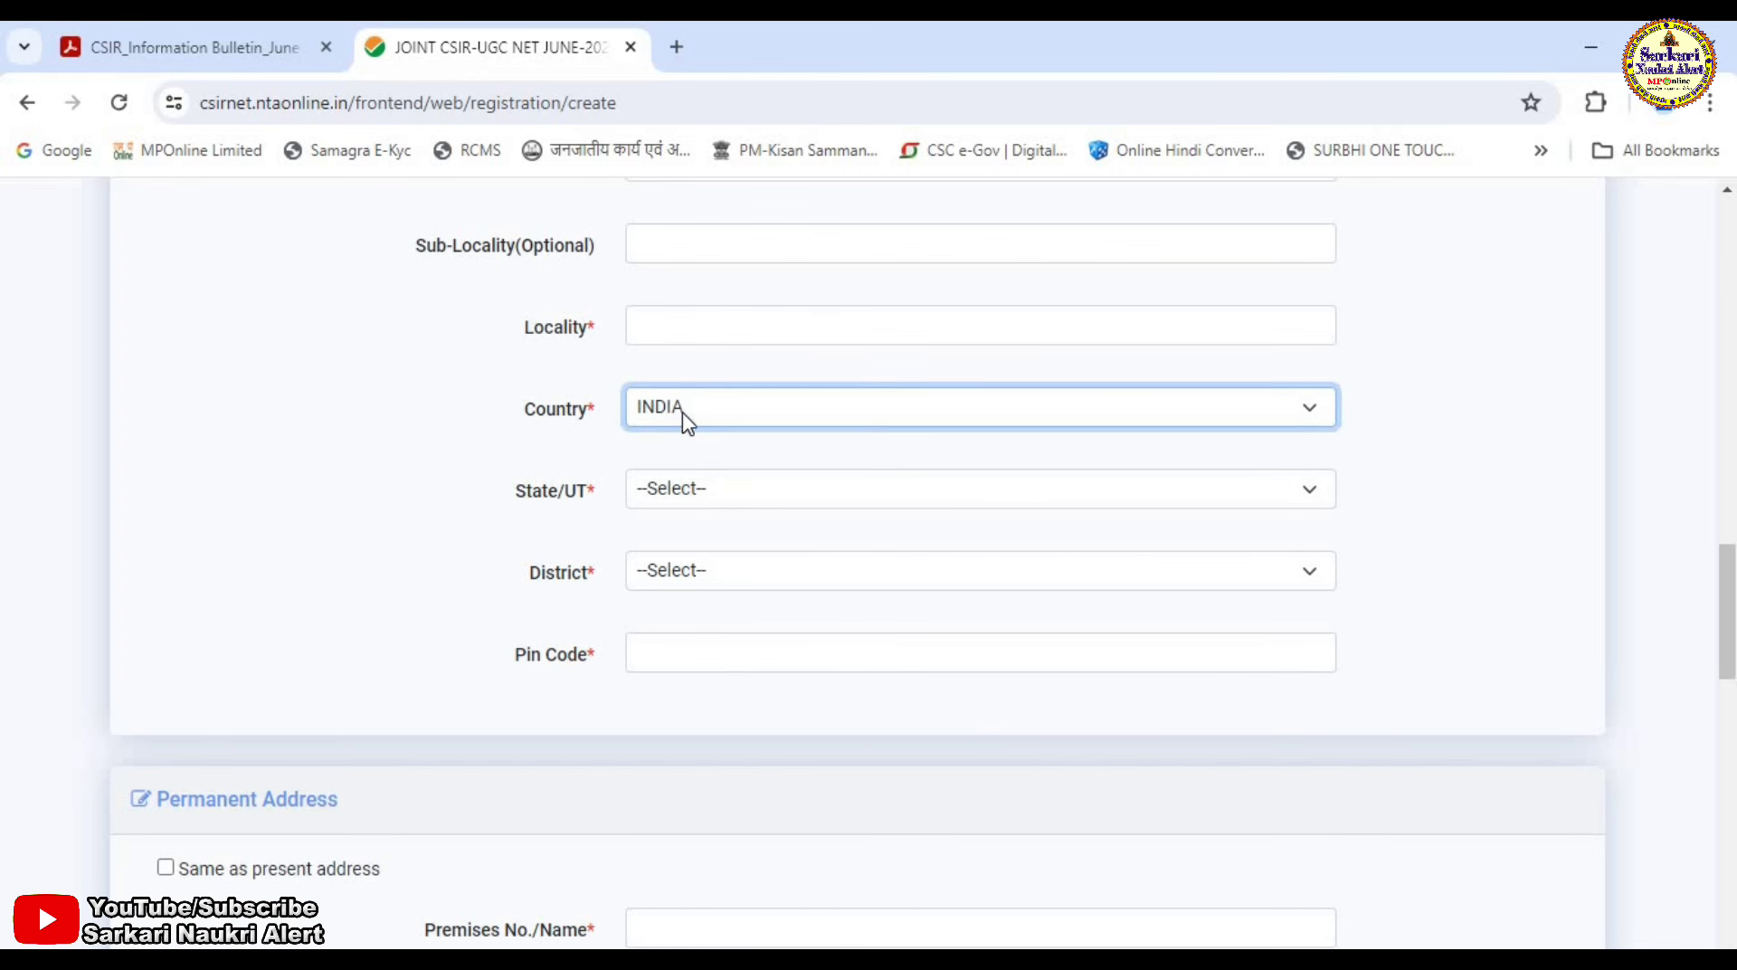
click(643, 498)
key(m)
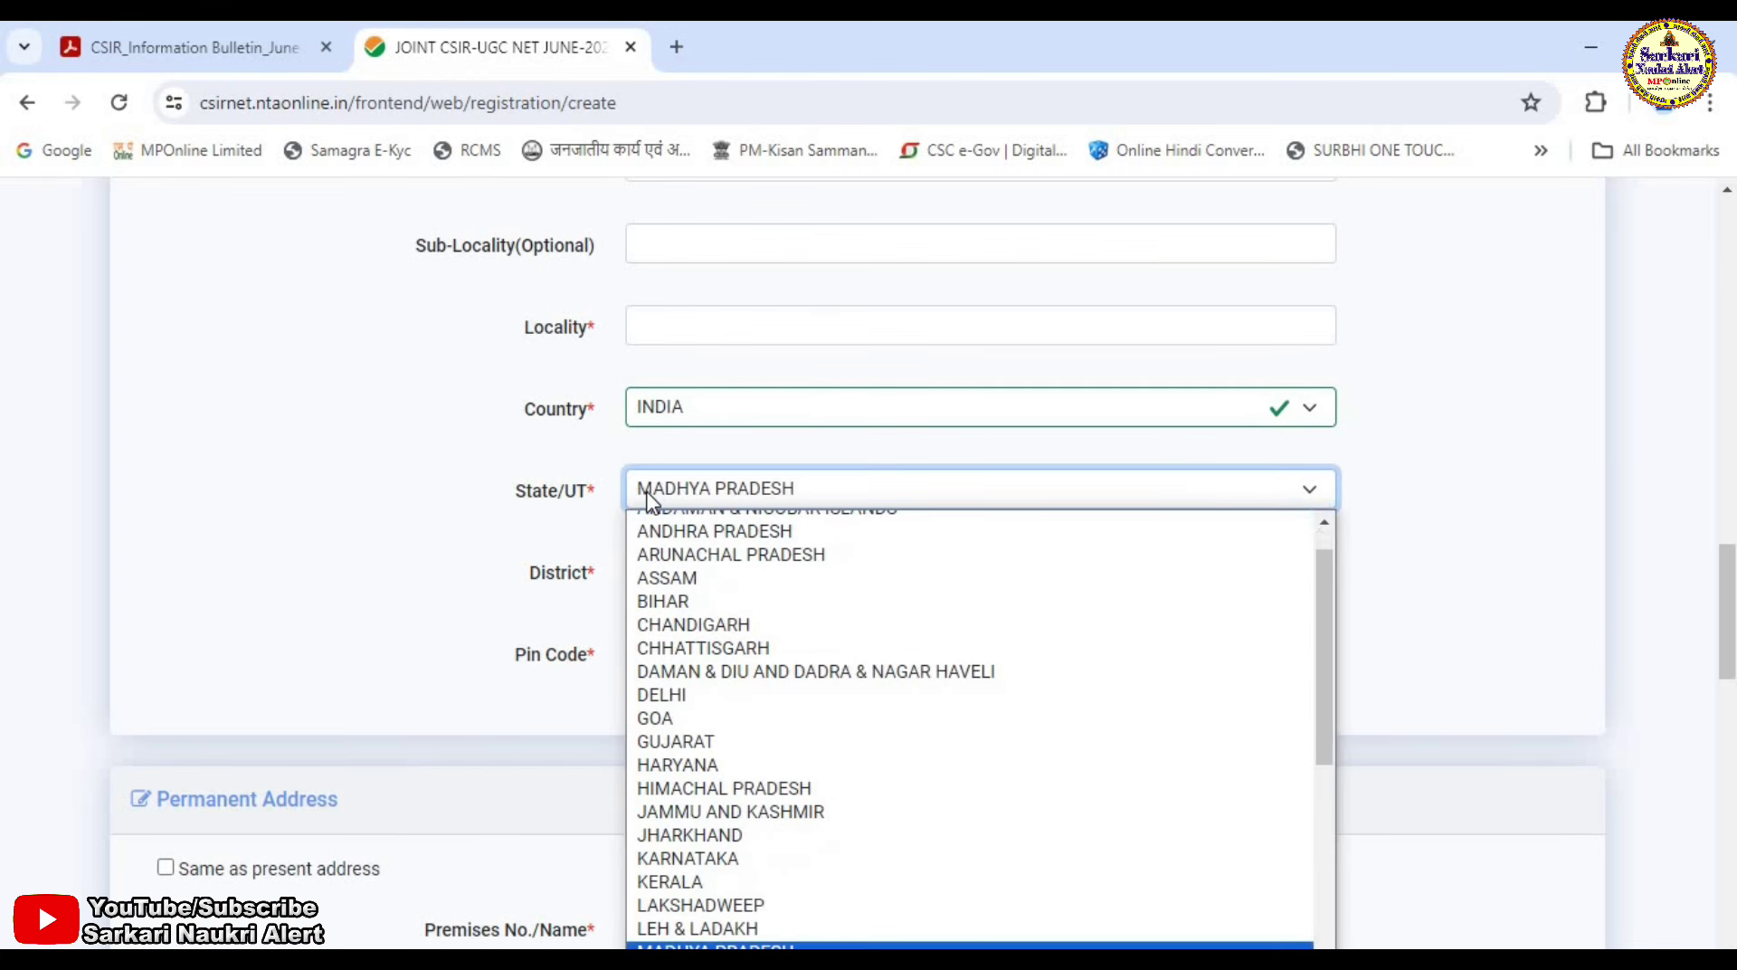
key(Return)
click(710, 581)
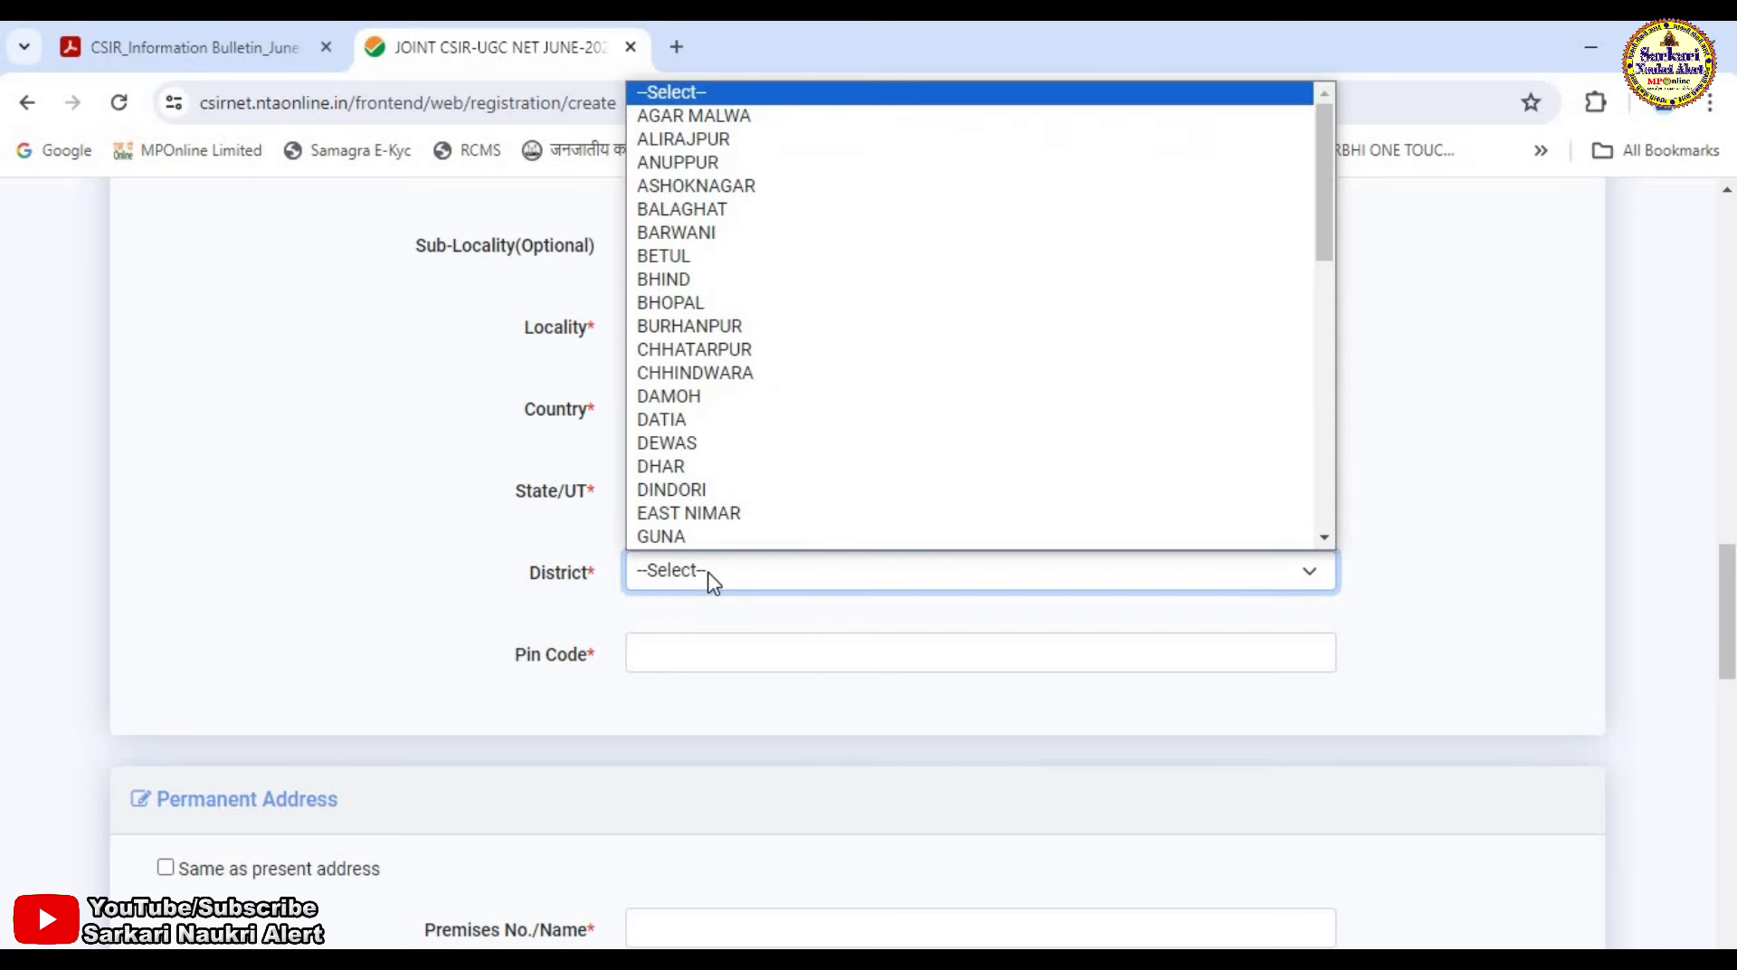
key(d)
key(h)
key(Return)
click(682, 658)
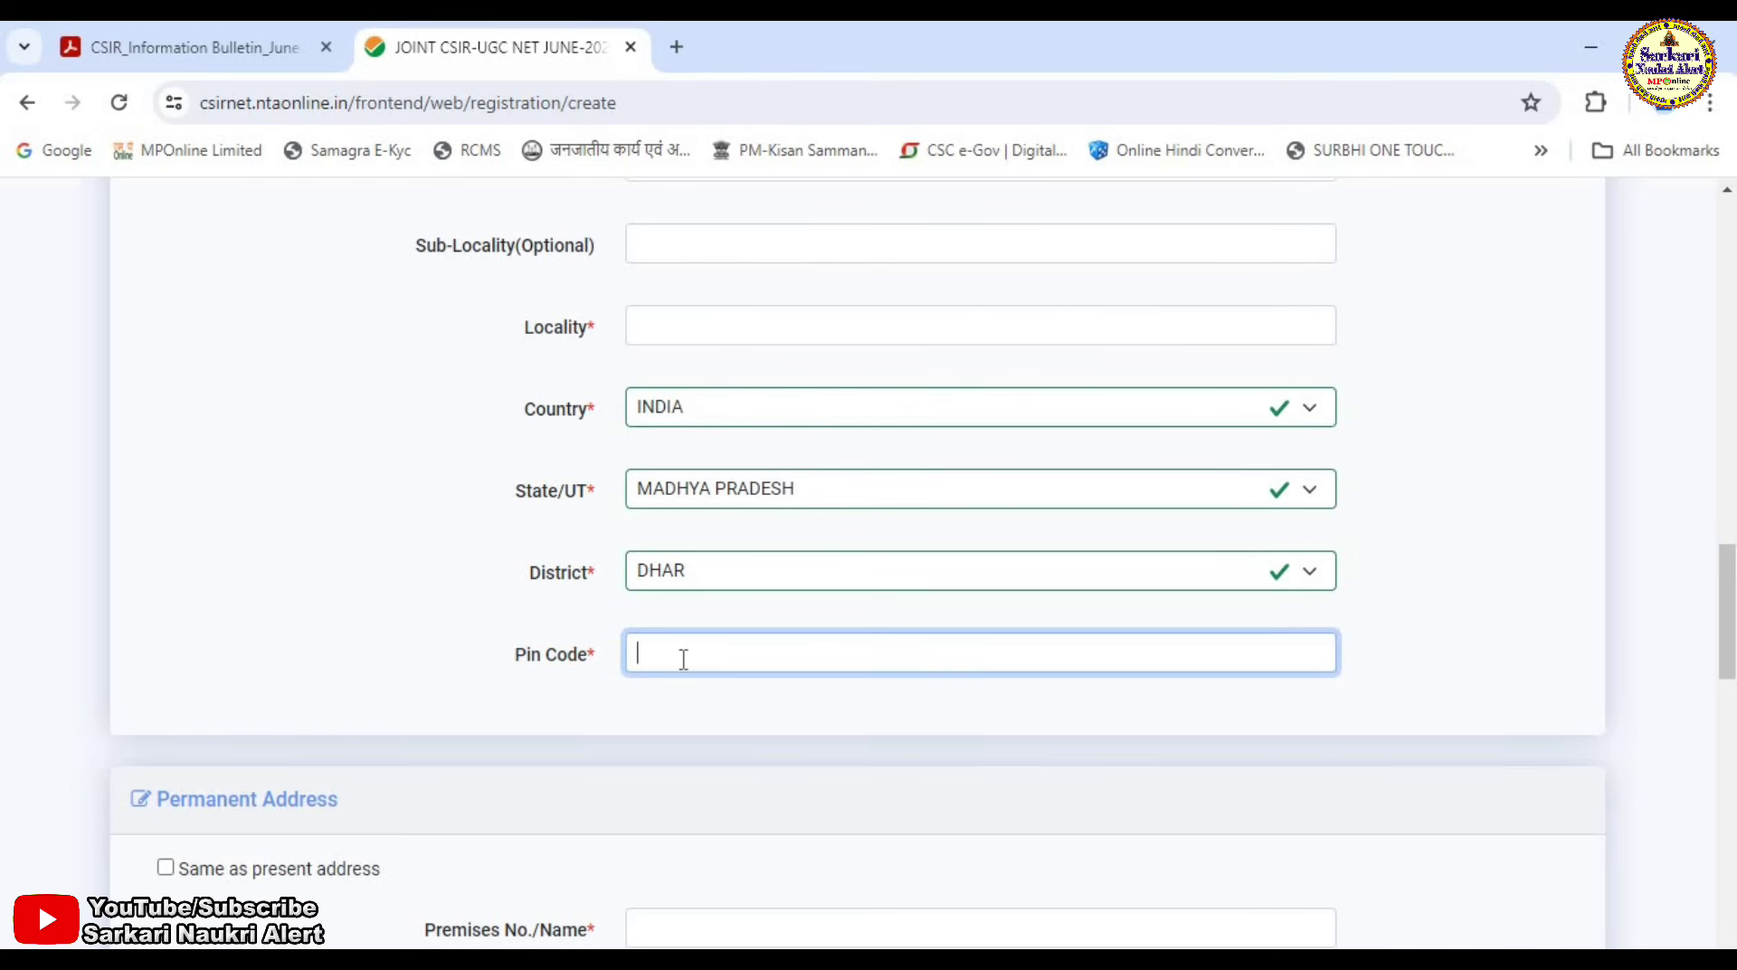
text(454331)
key(Tab)
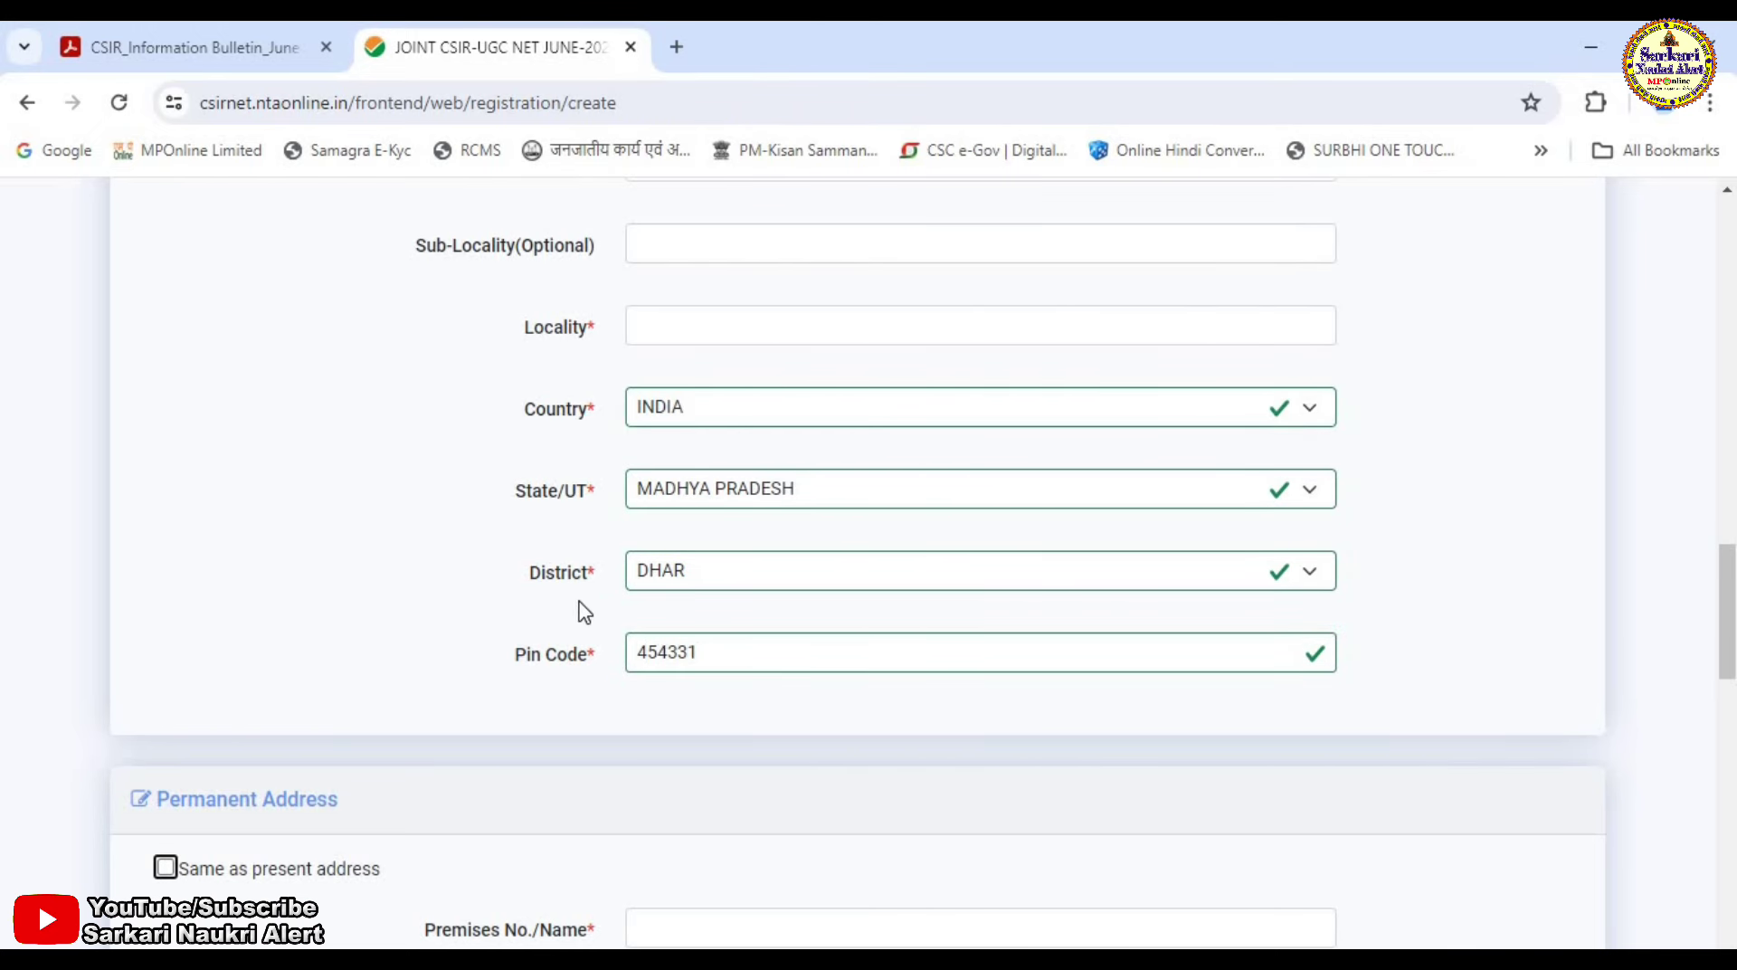
Scroll through the remaining registration form fields.
scroll(362, 642, down, 2)
scroll(364, 641, up, 2)
scroll(240, 648, down, 4)
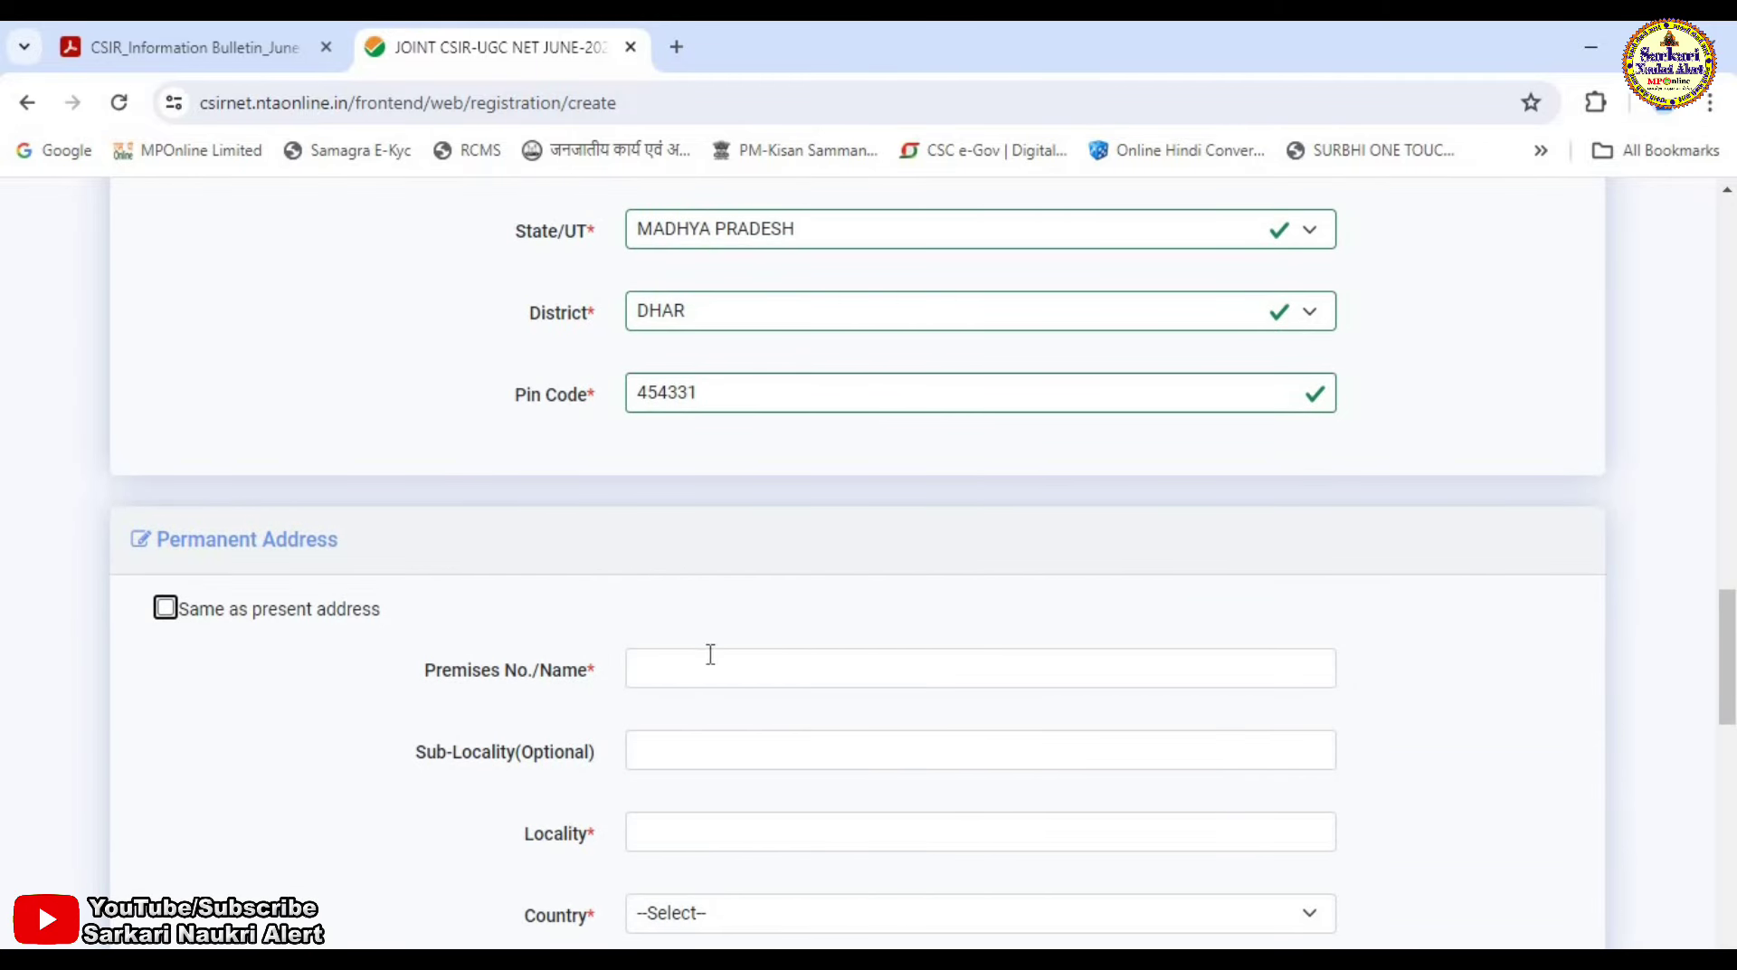
scroll(708, 606, down, 1)
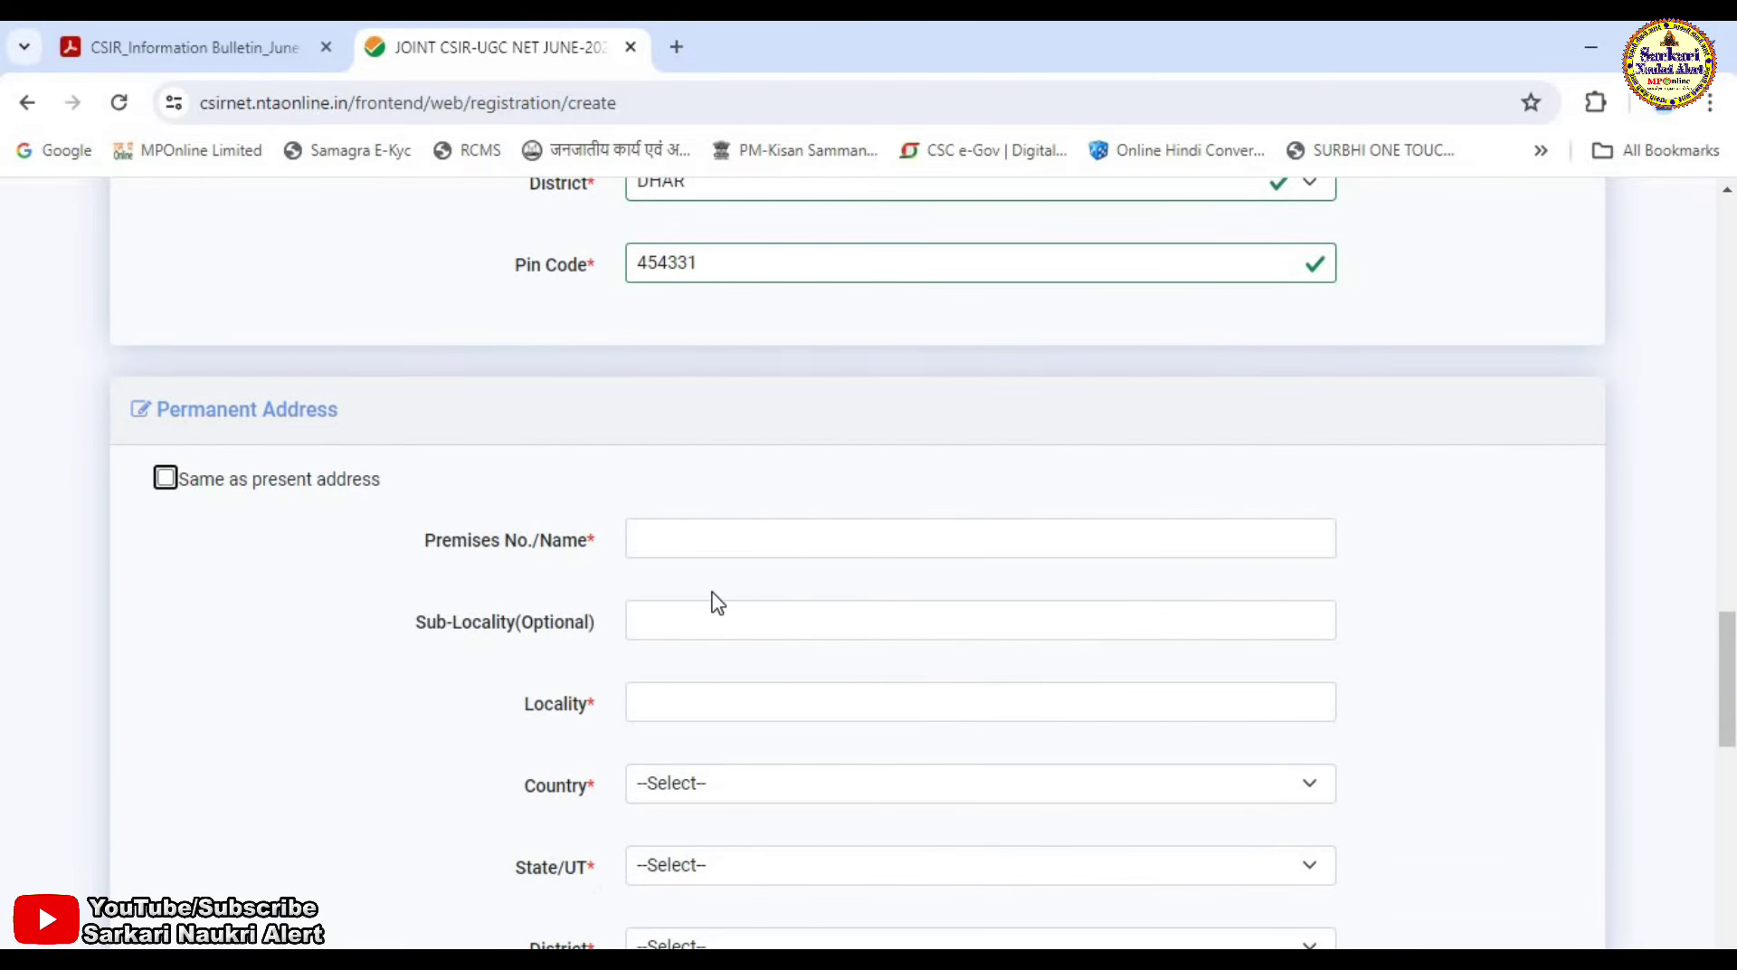
scroll(710, 597, down, 2)
scroll(718, 593, up, 1)
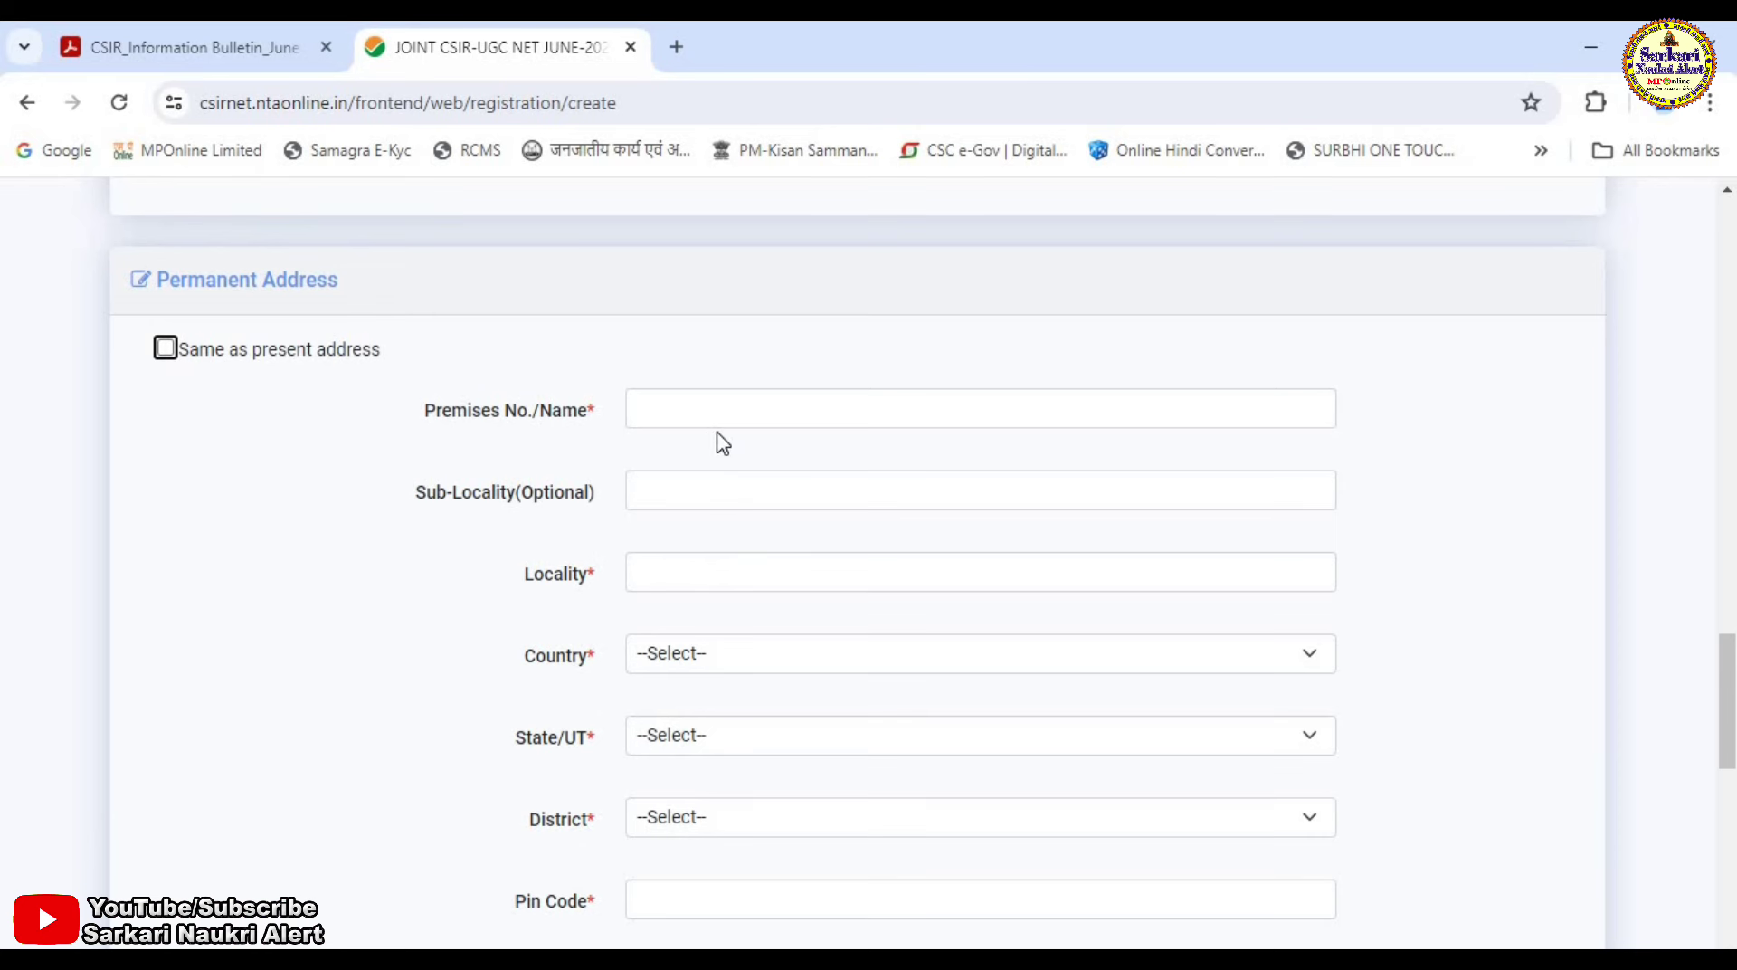
scroll(752, 516, down, 2)
scroll(750, 517, down, 4)
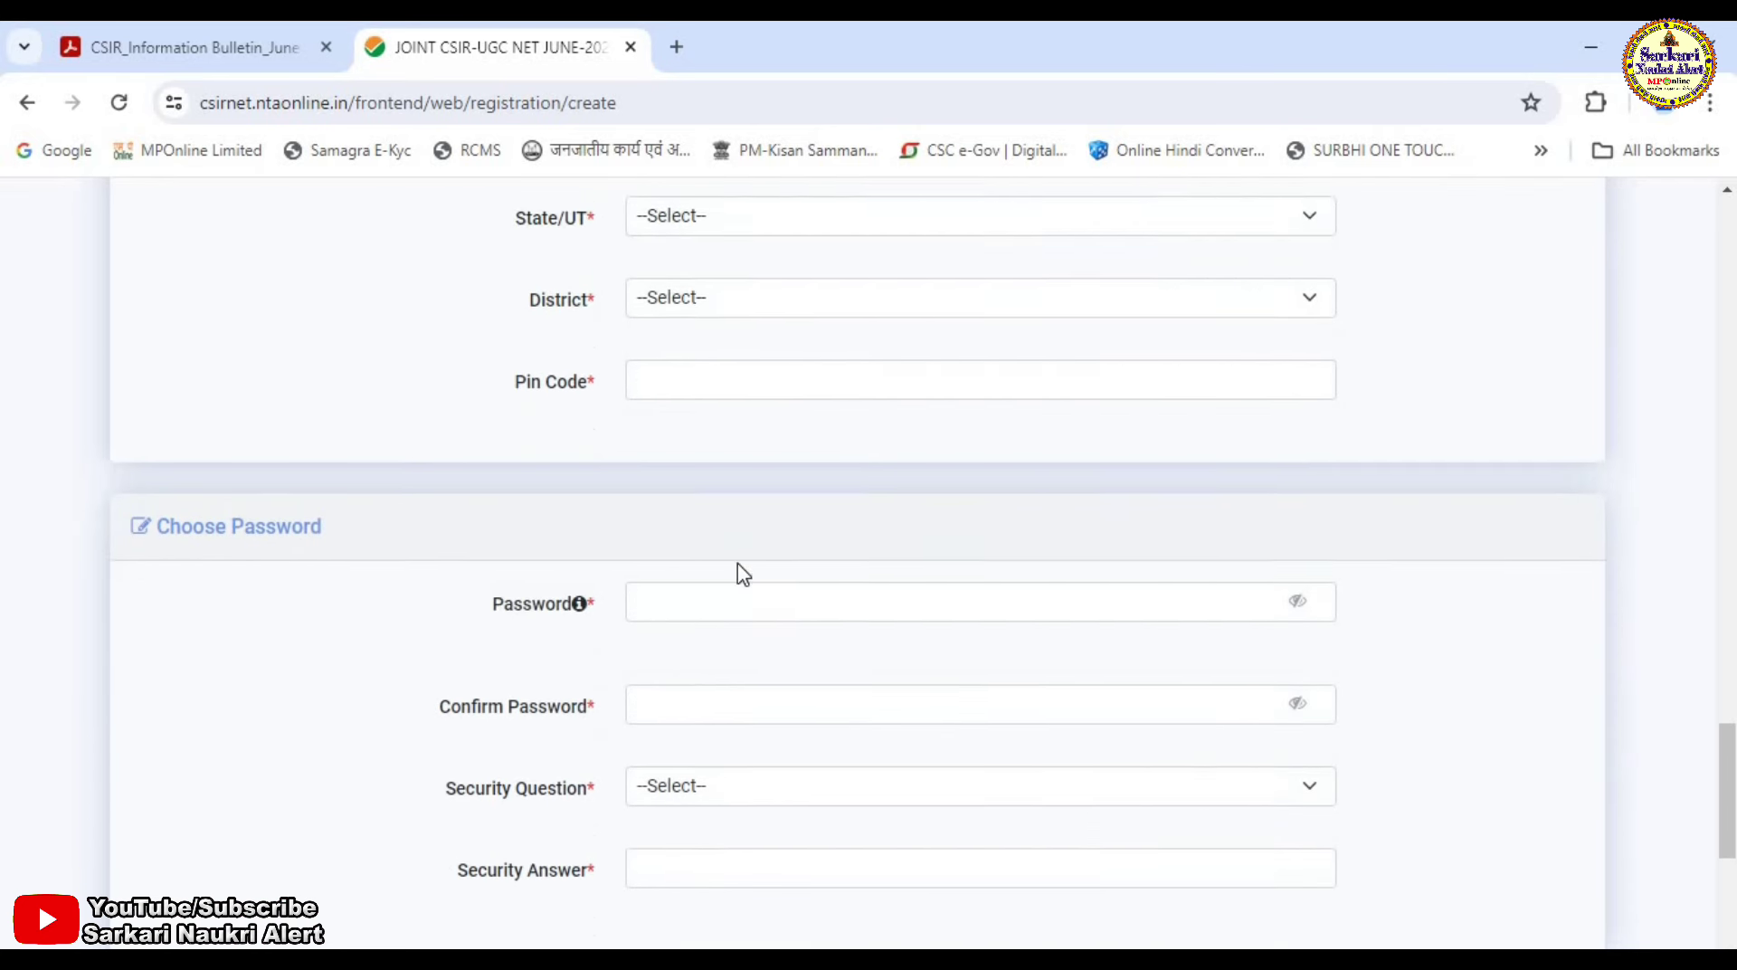
mouse_move(680, 336)
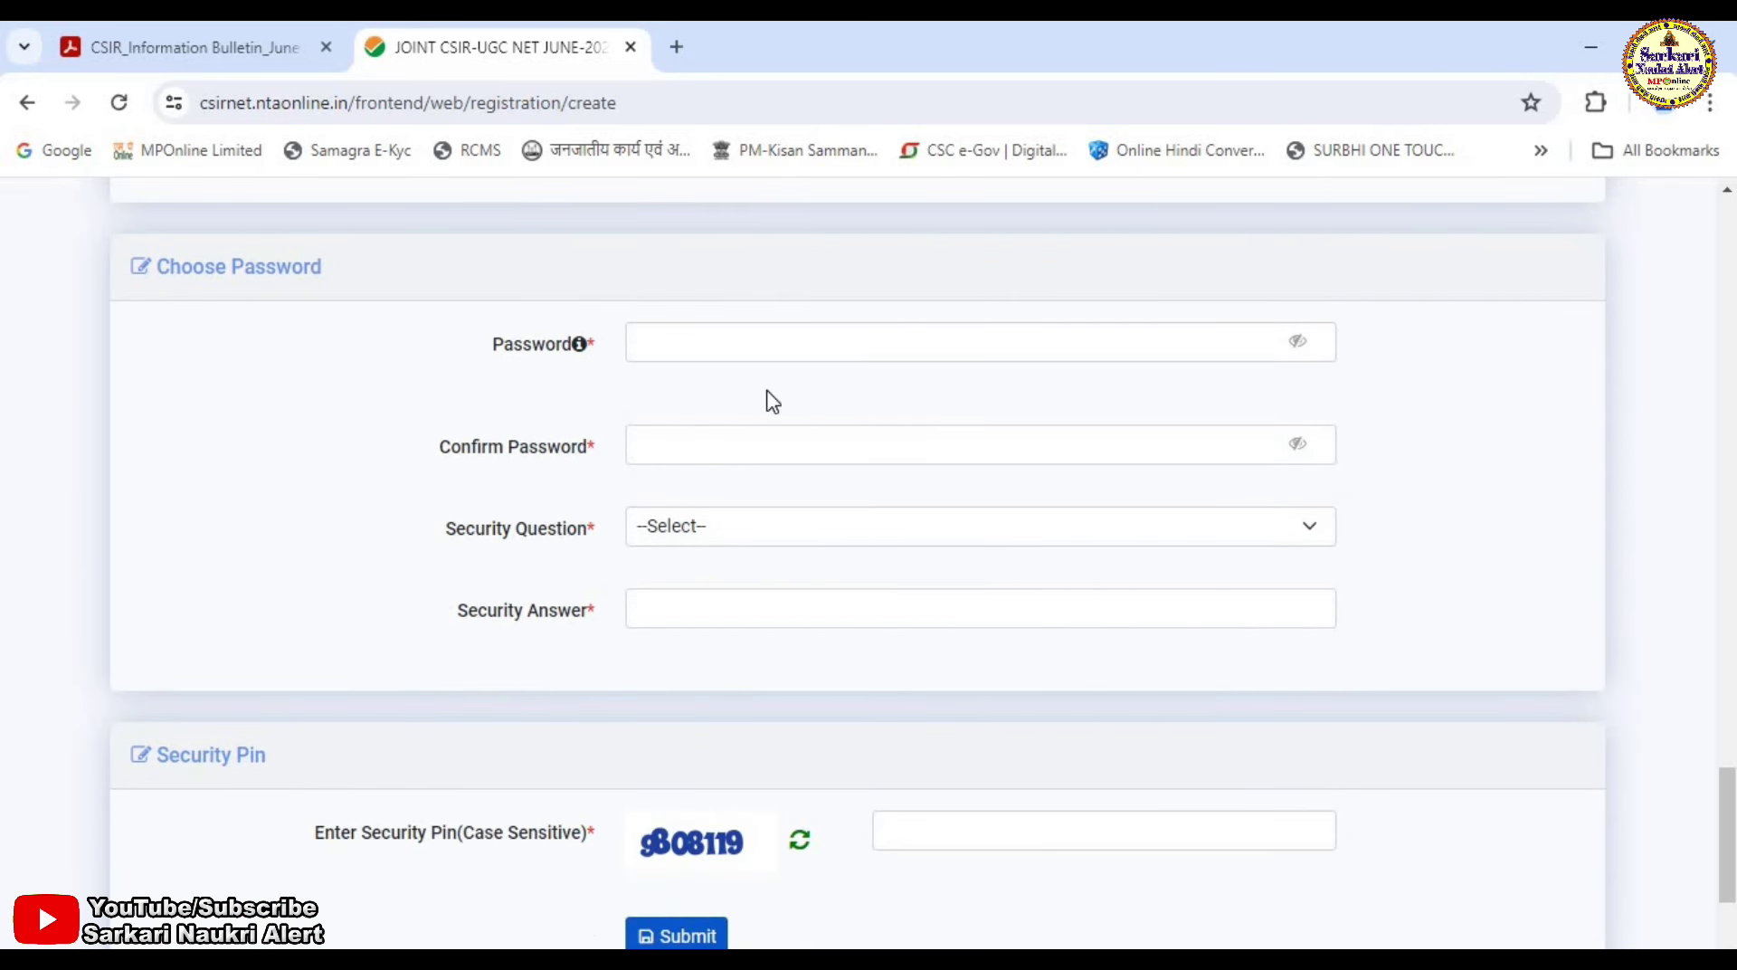
scroll(667, 479, up, 1)
Pick WHAT IS YOUR MOTHER NAME as the security question and fill in the answer and security pin.
mouse_move(666, 477)
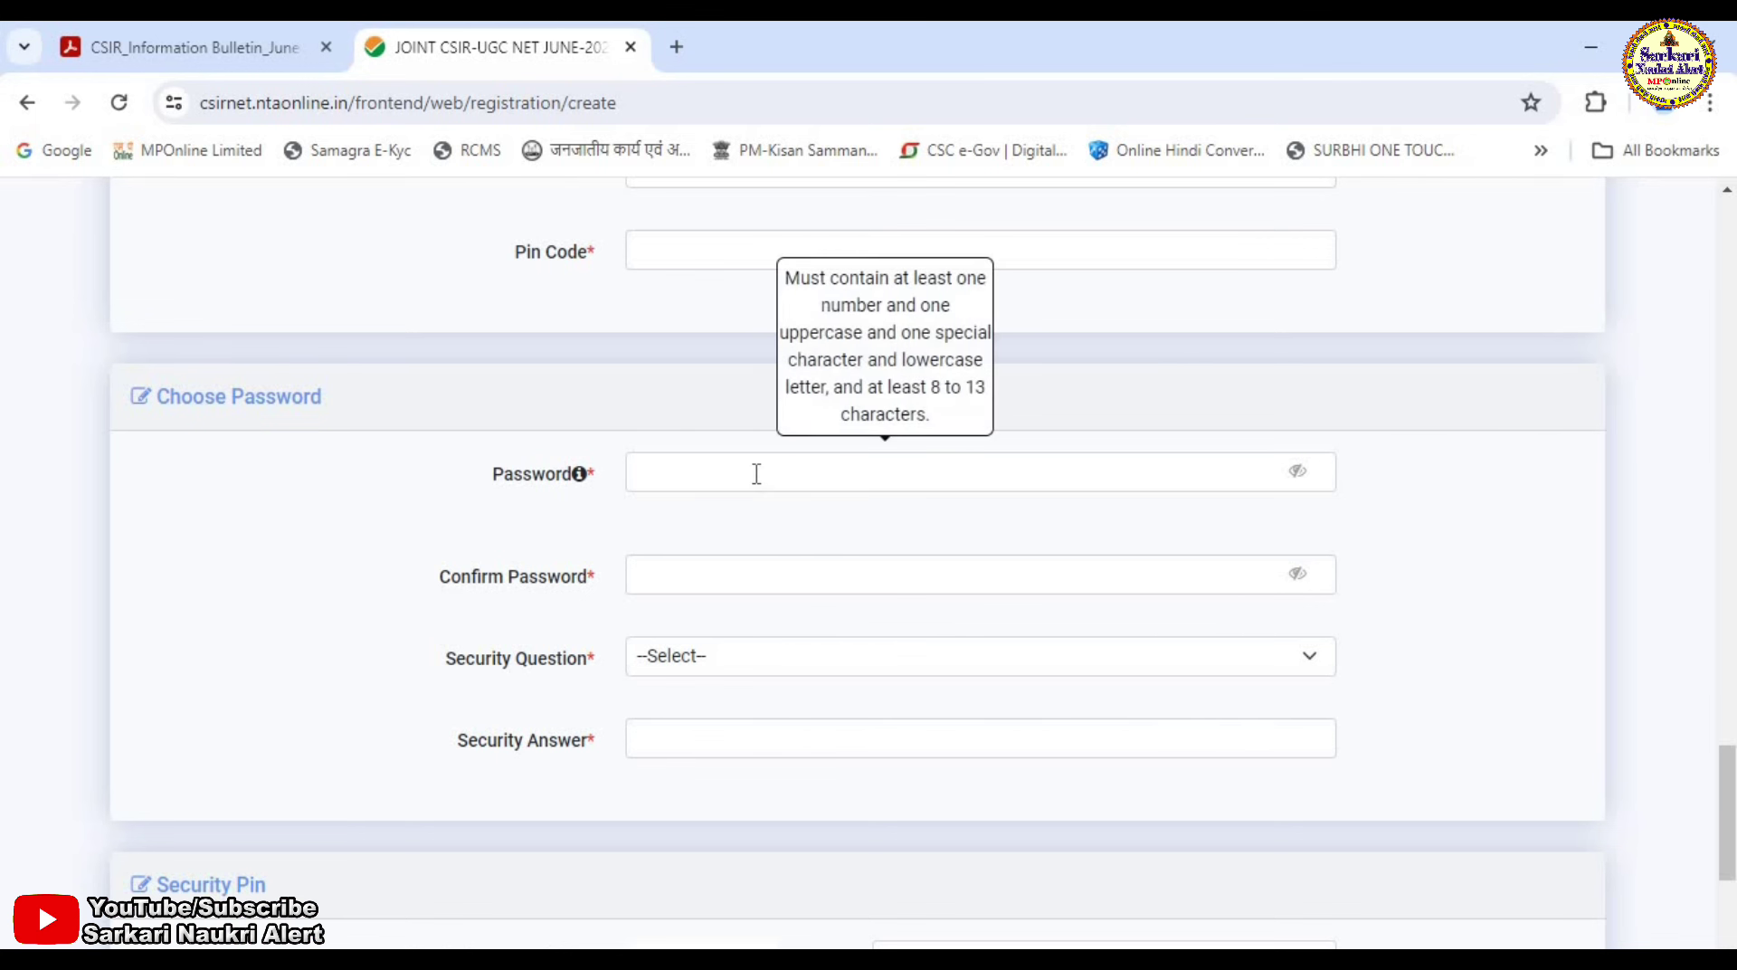
click(758, 662)
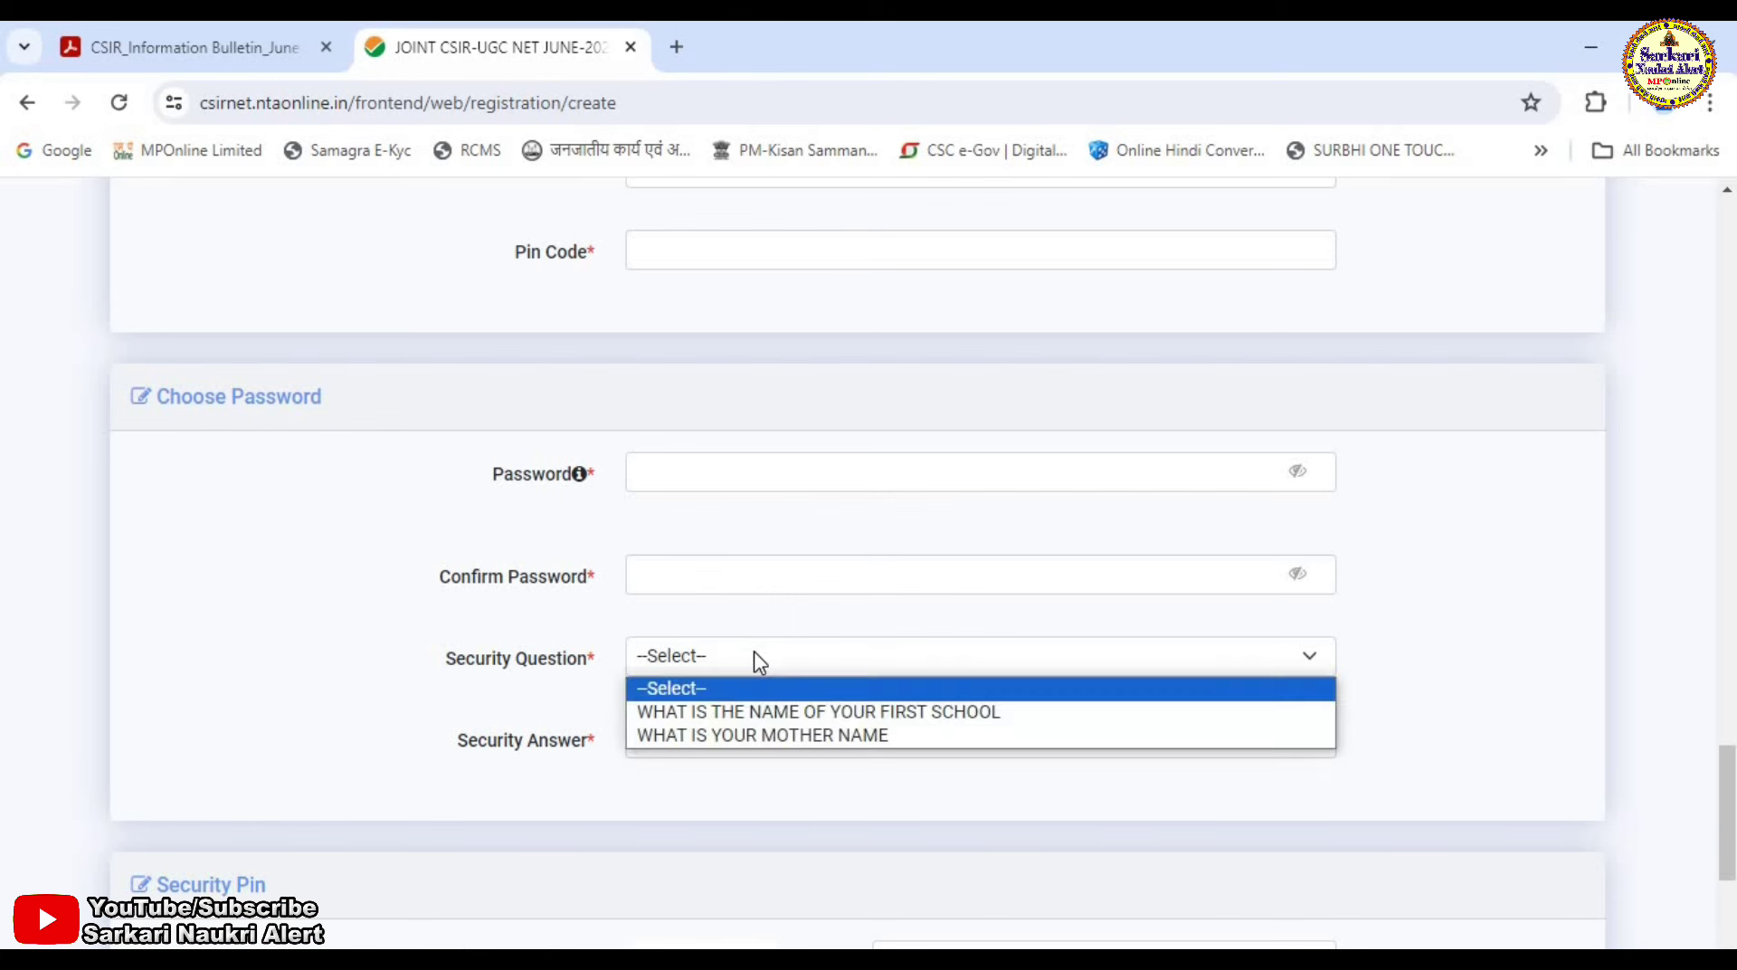
click(758, 735)
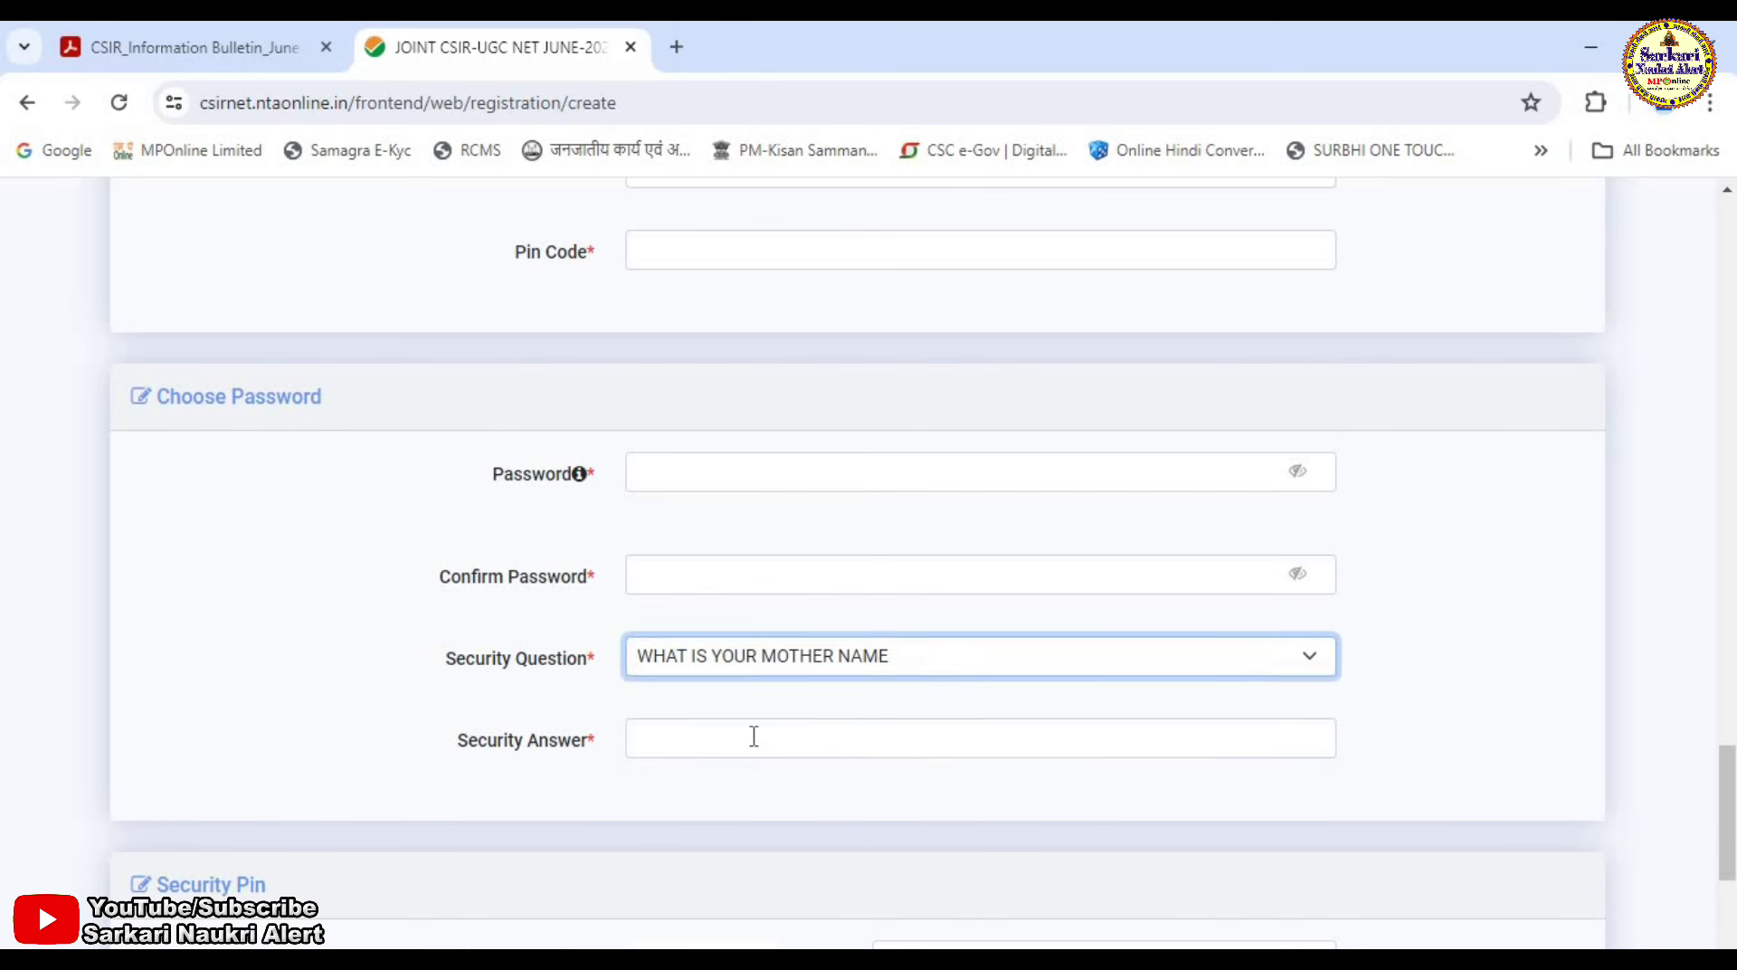
click(731, 739)
scroll(918, 677, down, 4)
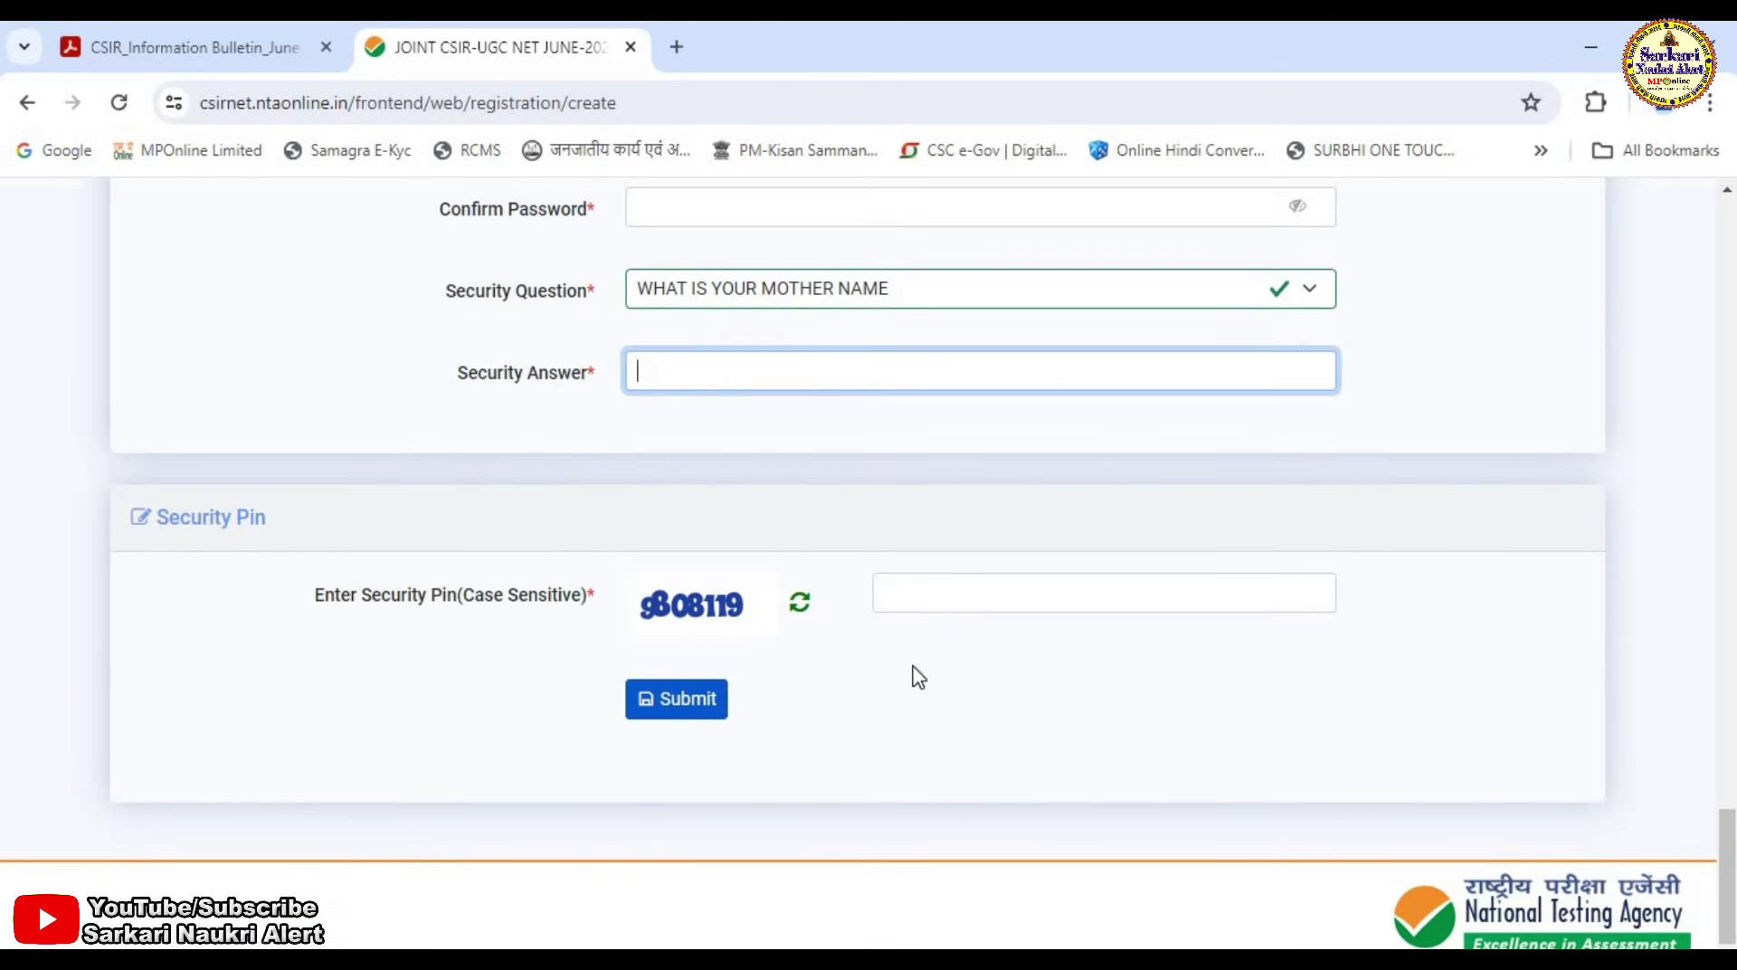
click(932, 601)
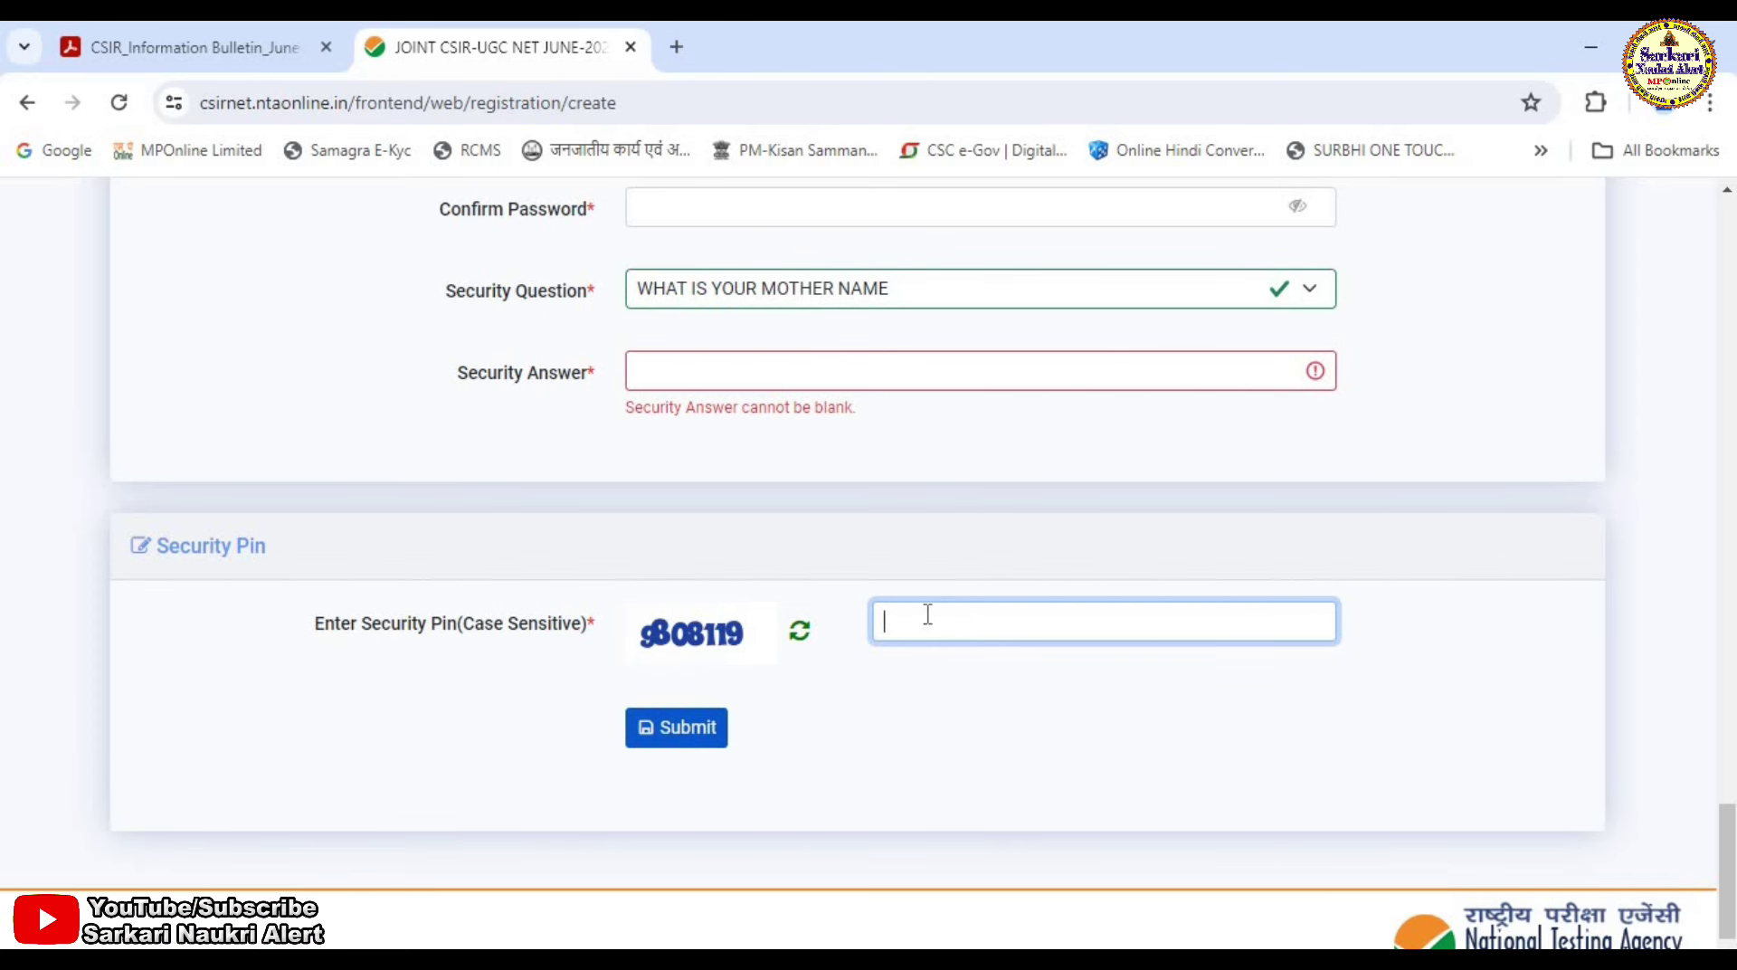
scroll(935, 601, up, 5)
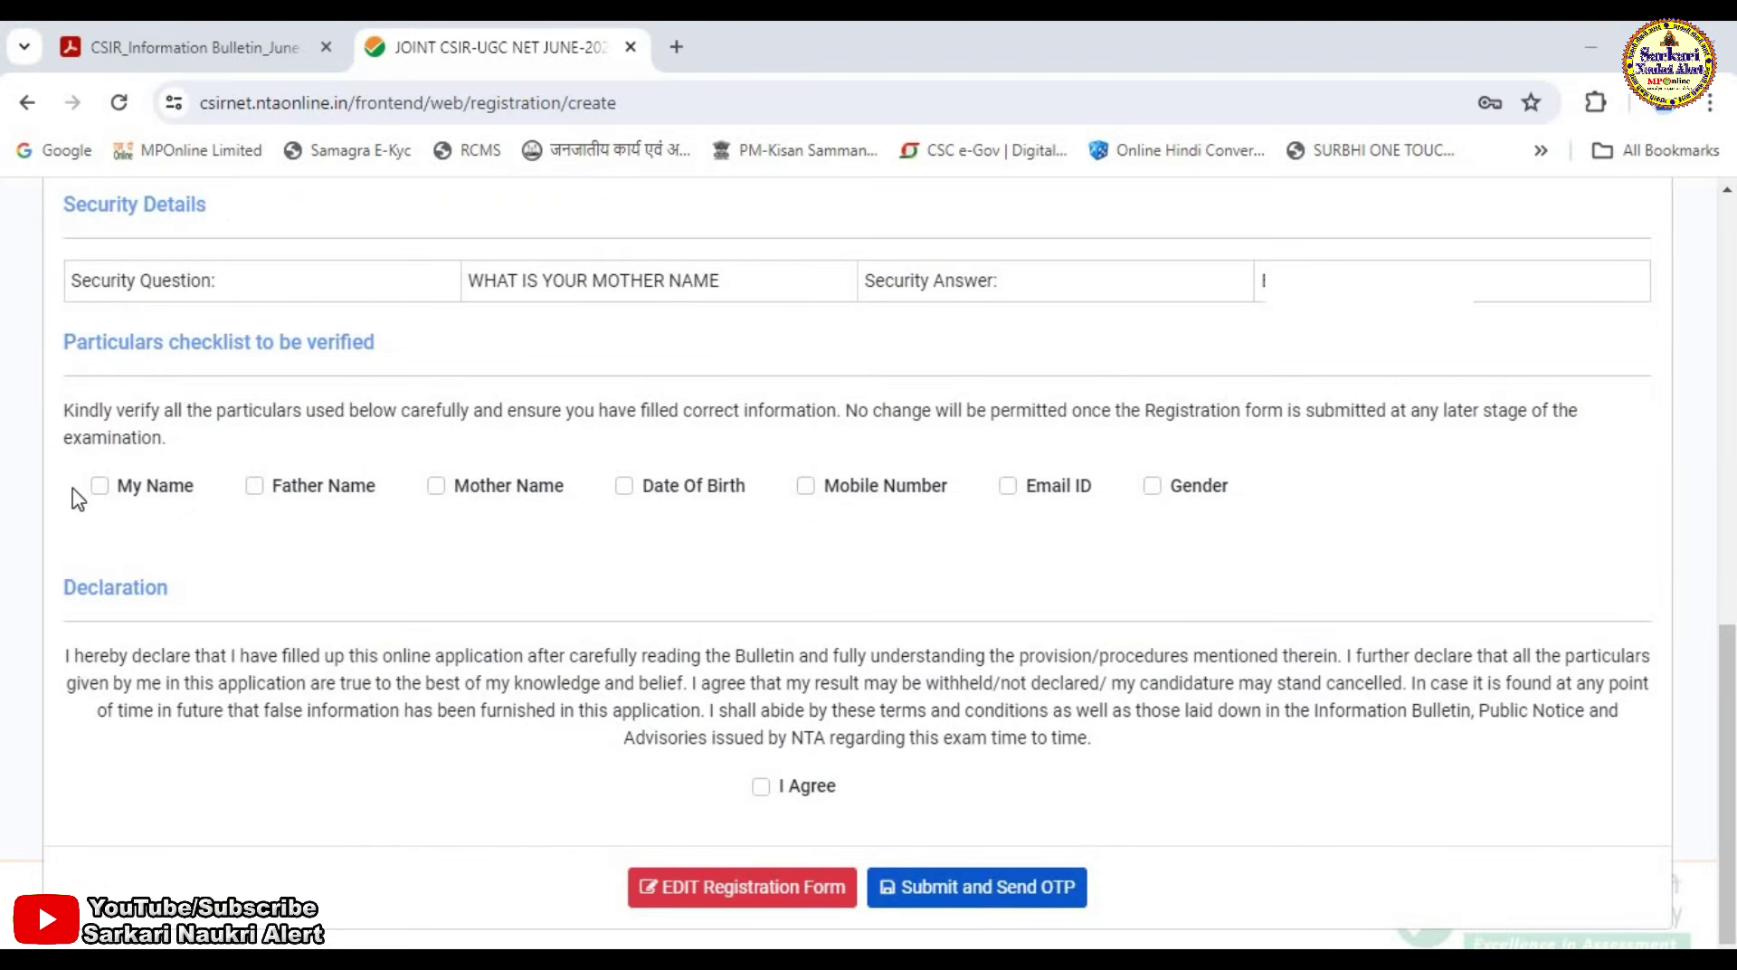
Tick every particular in the verification checklist, starting with My Name.
click(98, 486)
key(Tab)
key(space)
key(Tab)
key(space)
key(Tab)
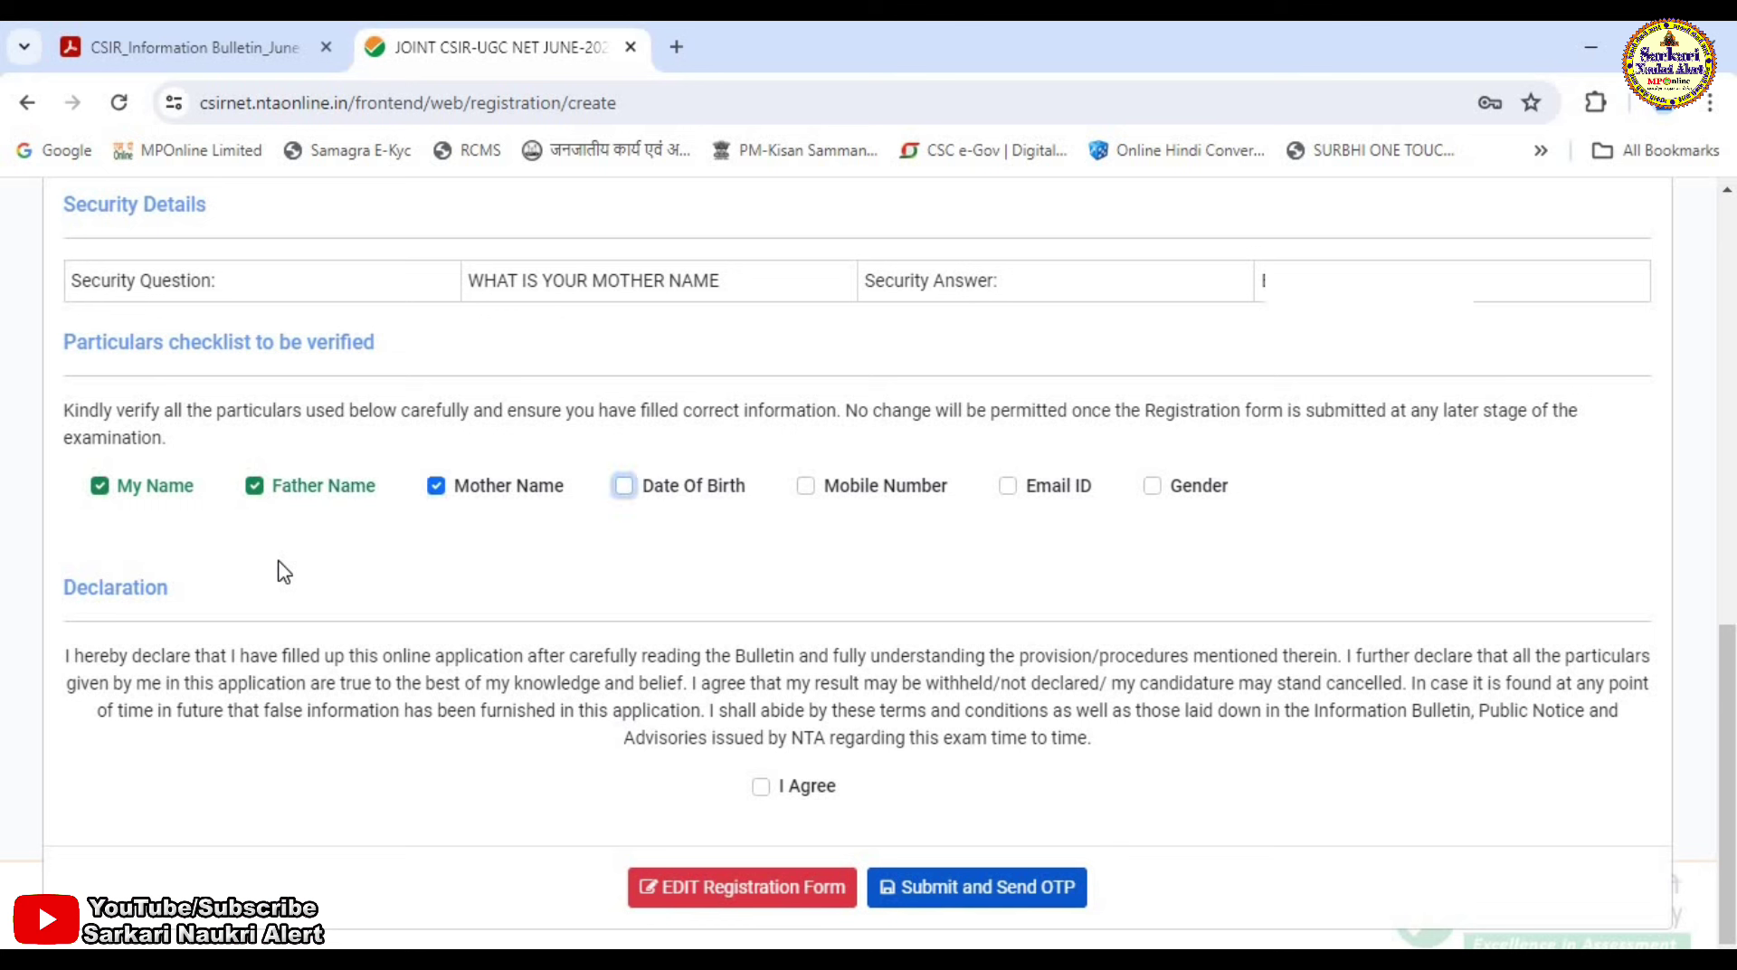
key(space)
key(Tab)
key(space)
key(Tab)
key(space)
key(Tab)
key(space)
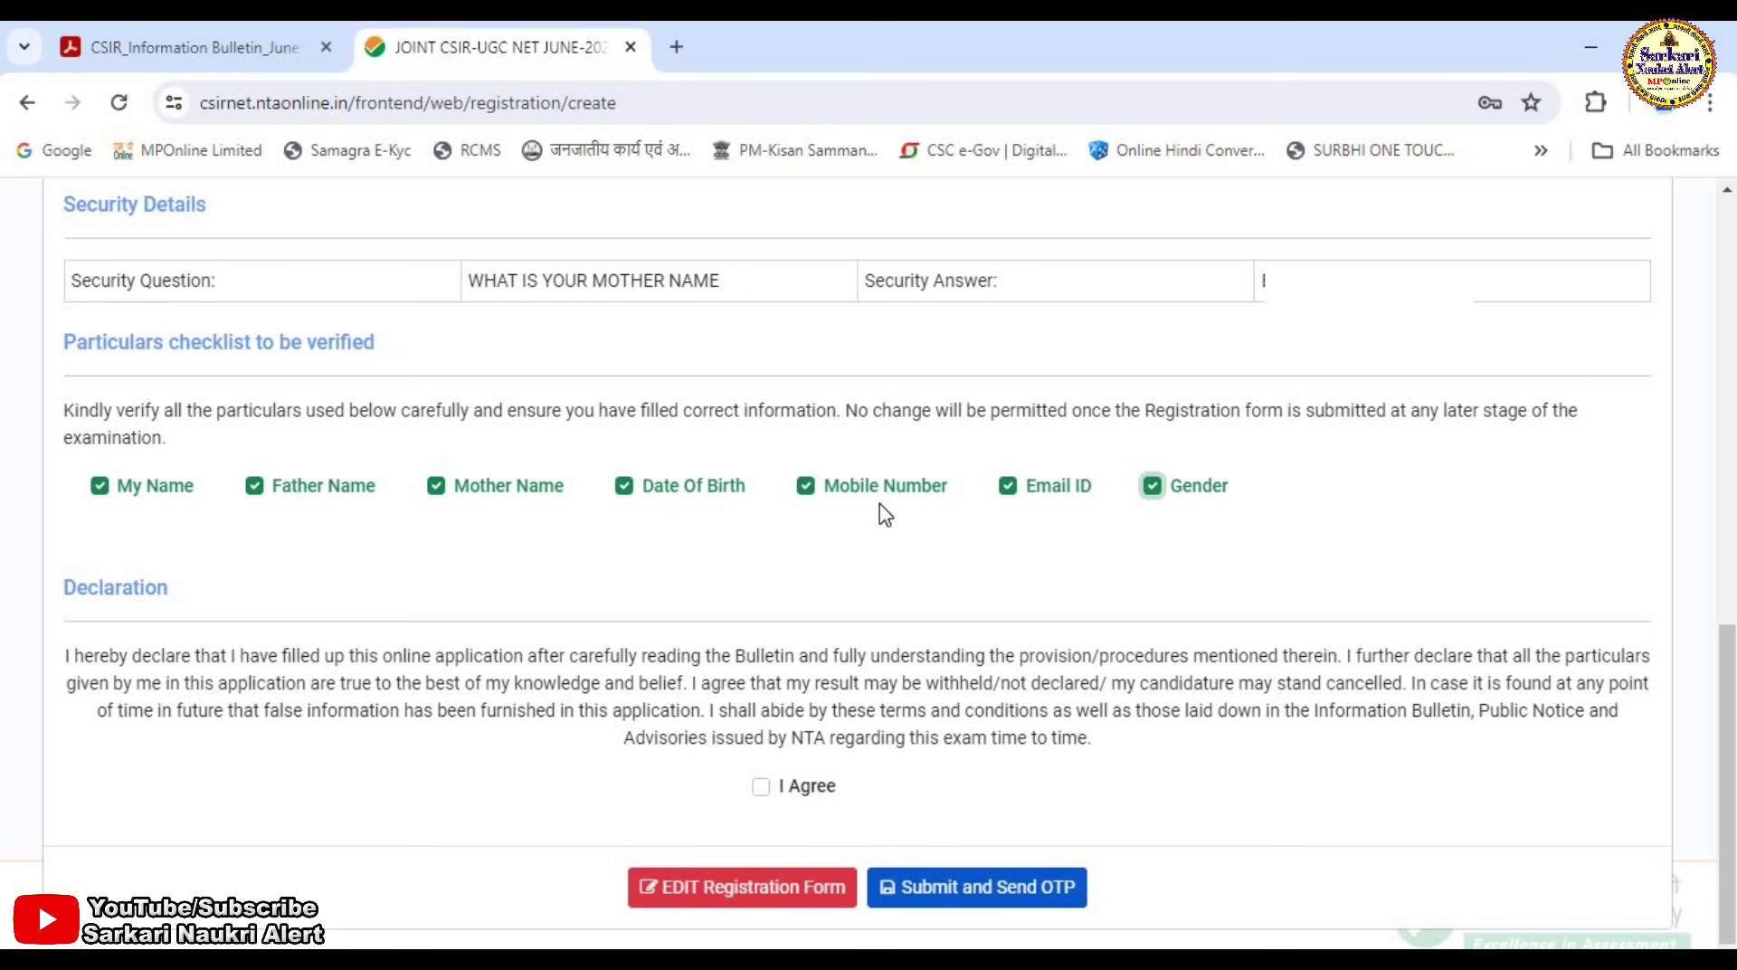
Agree to the declaration, then submit and confirm sending the OTP.
click(760, 787)
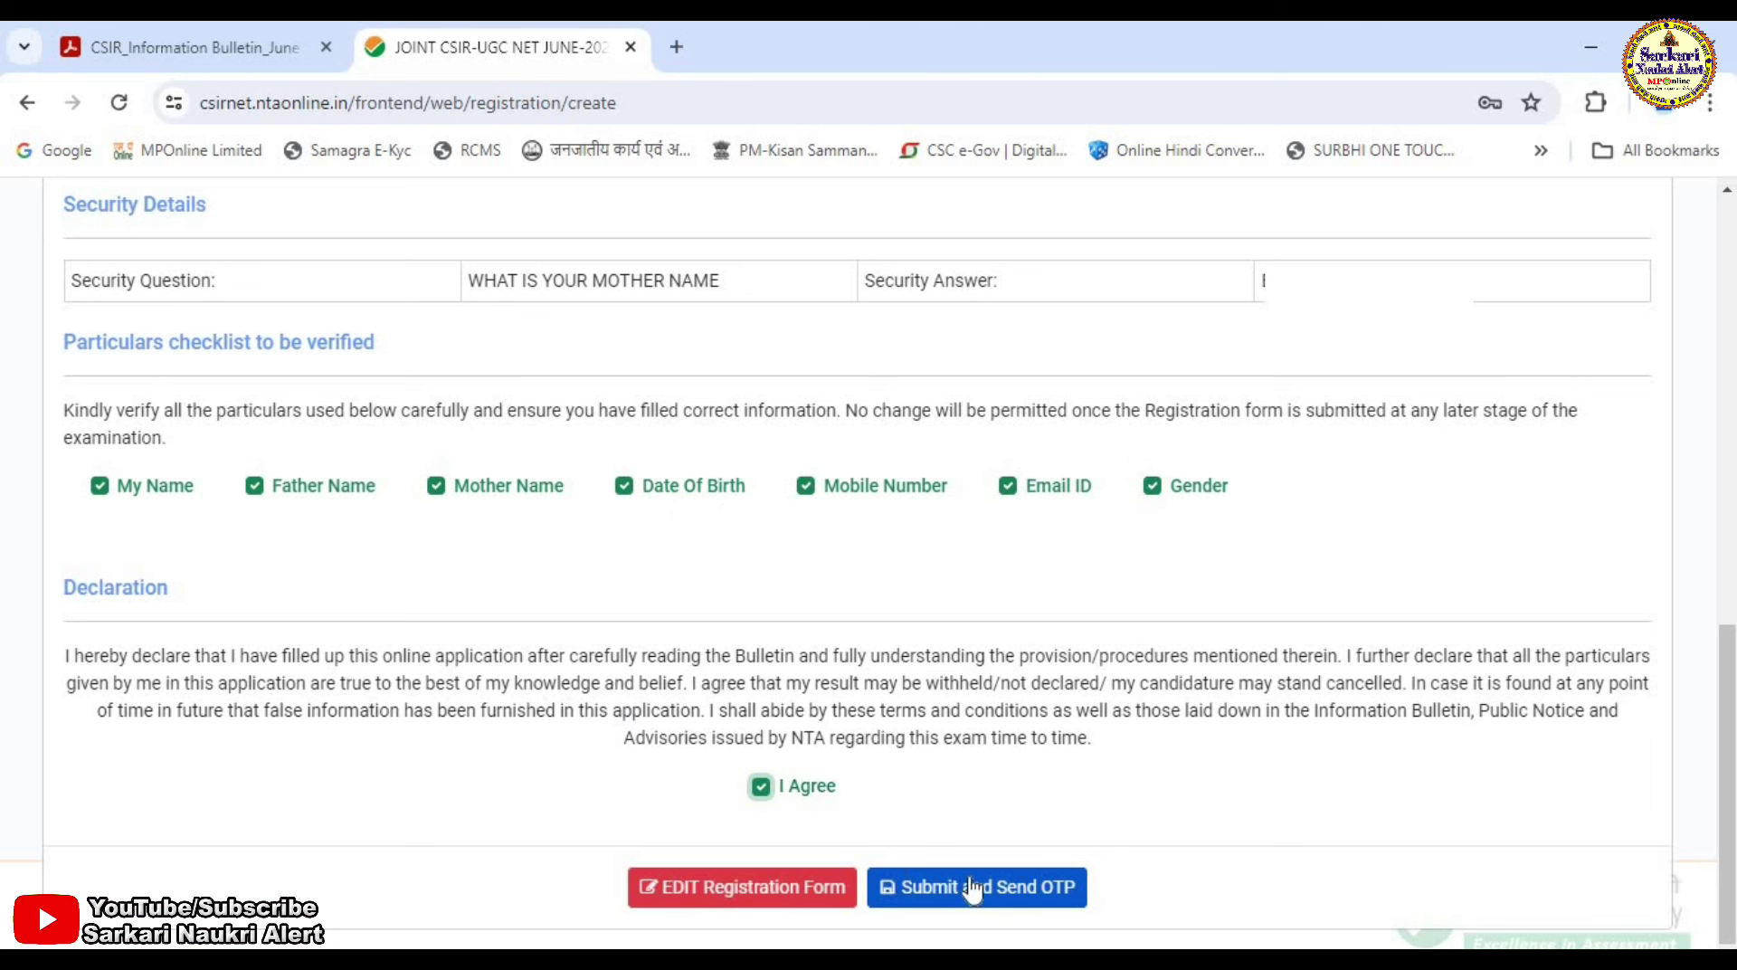
click(1019, 891)
click(838, 419)
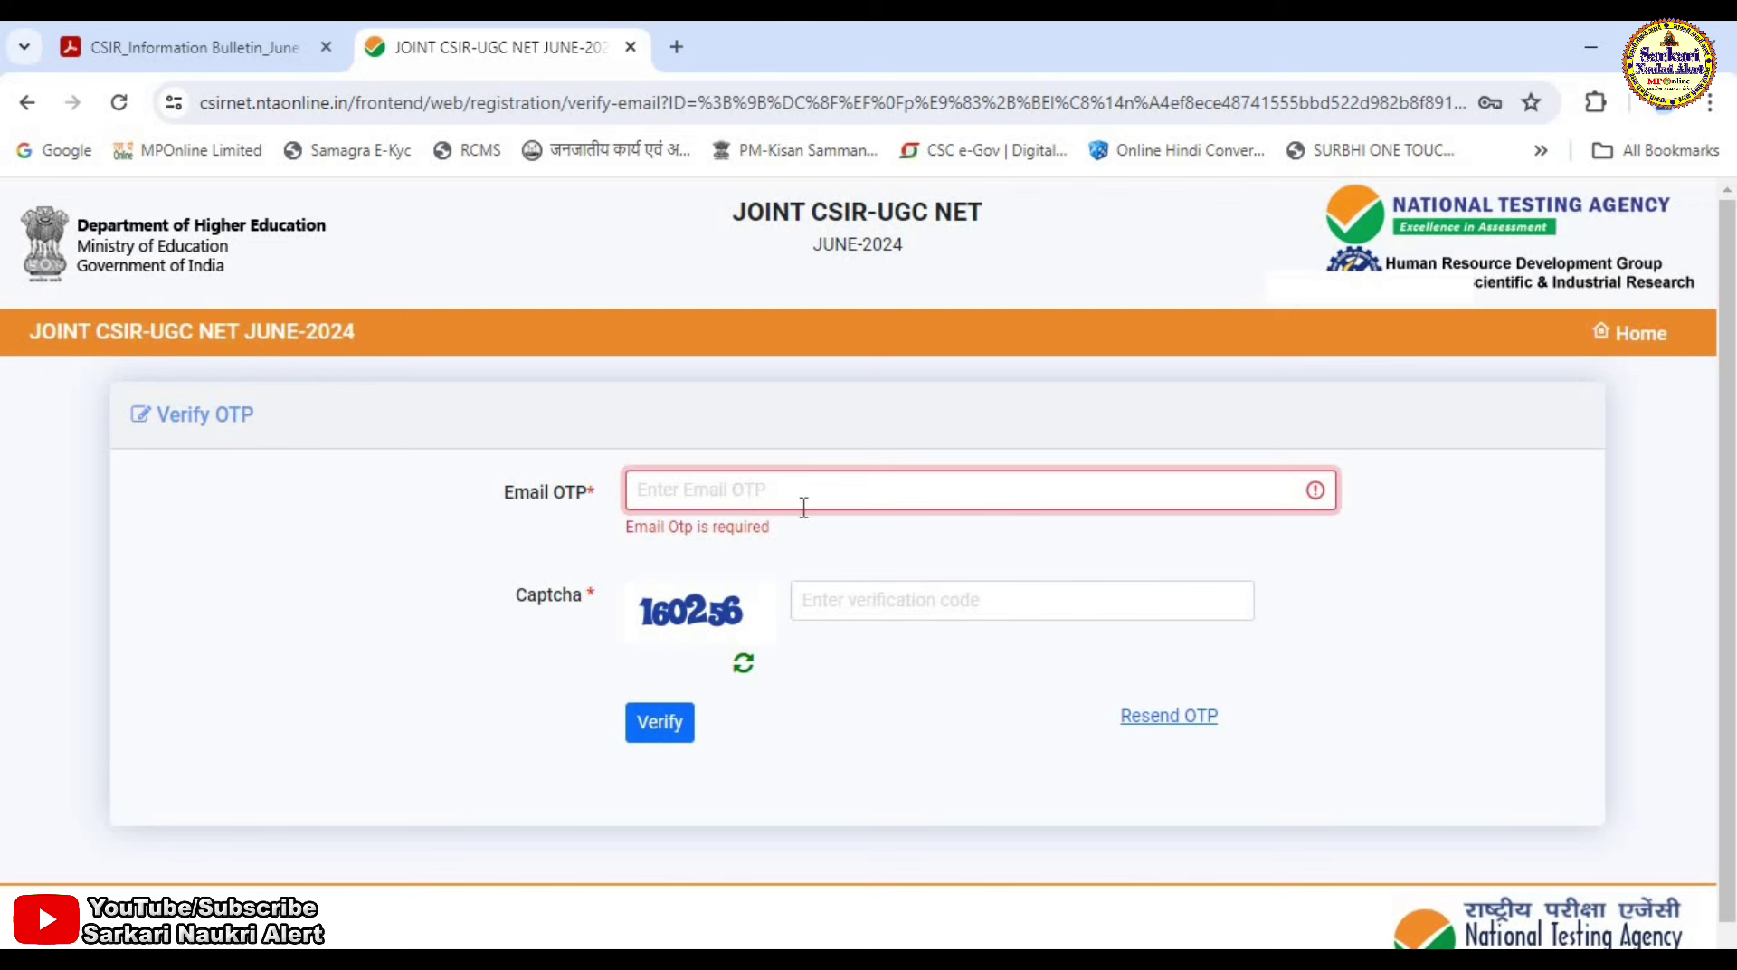
Enter the captcha code on the Verify OTP page.
click(882, 600)
text(160)
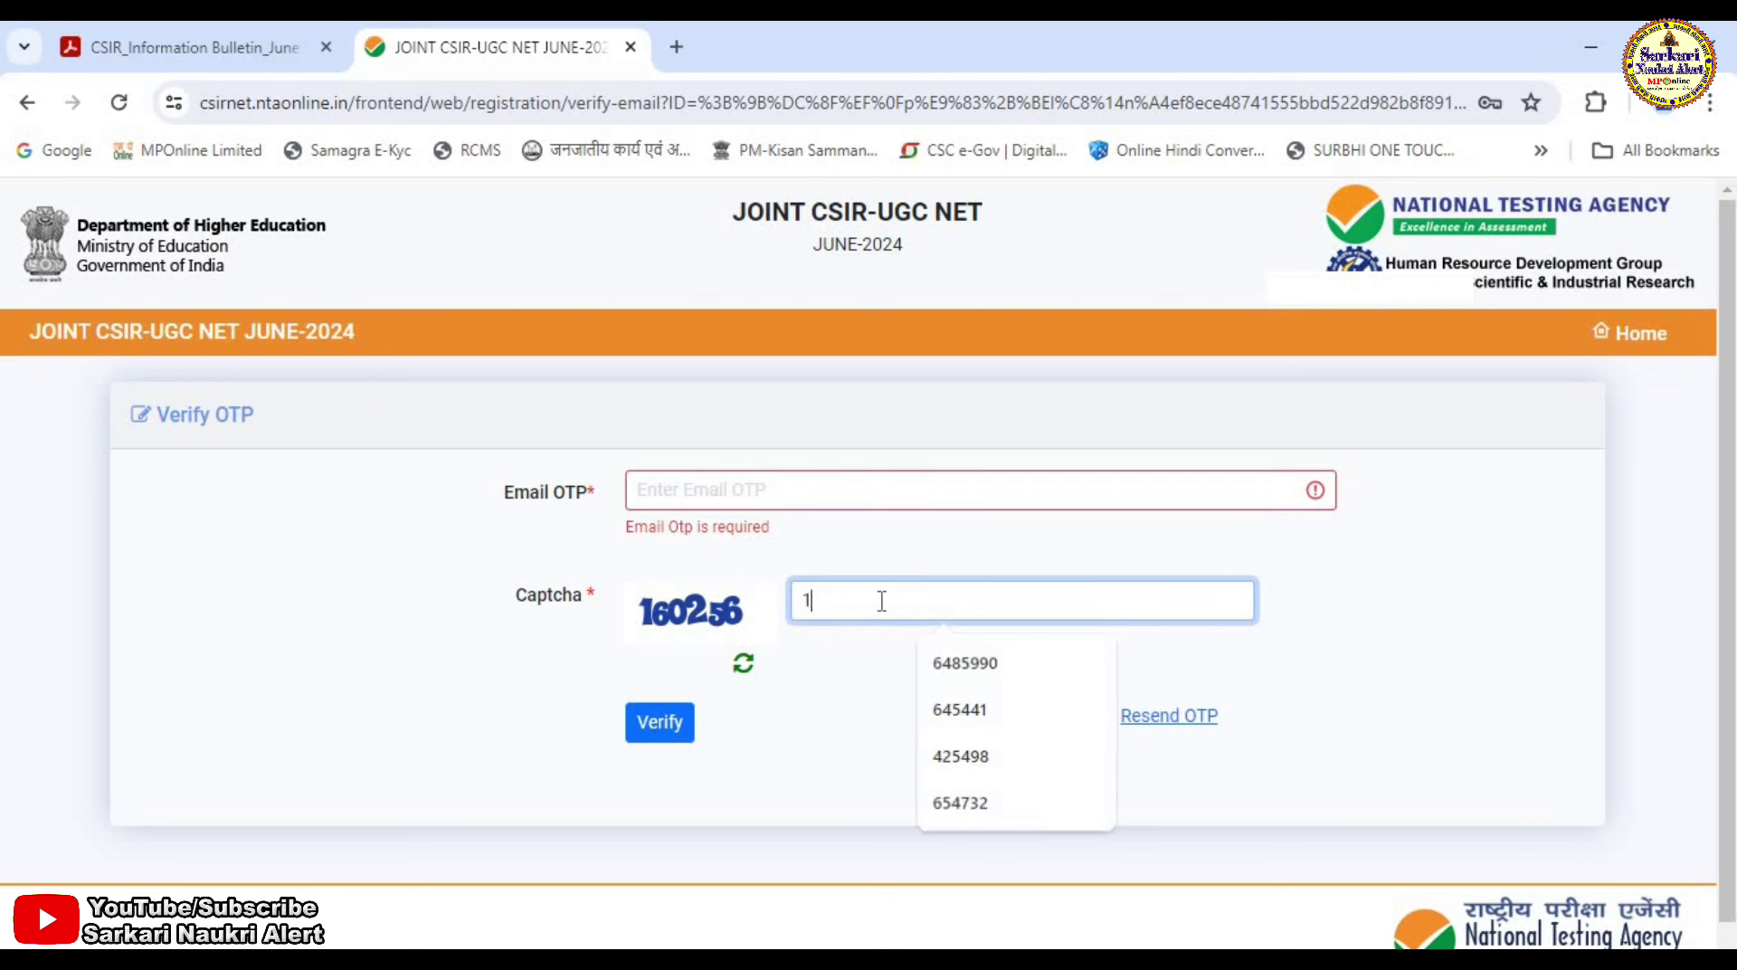
text(256)
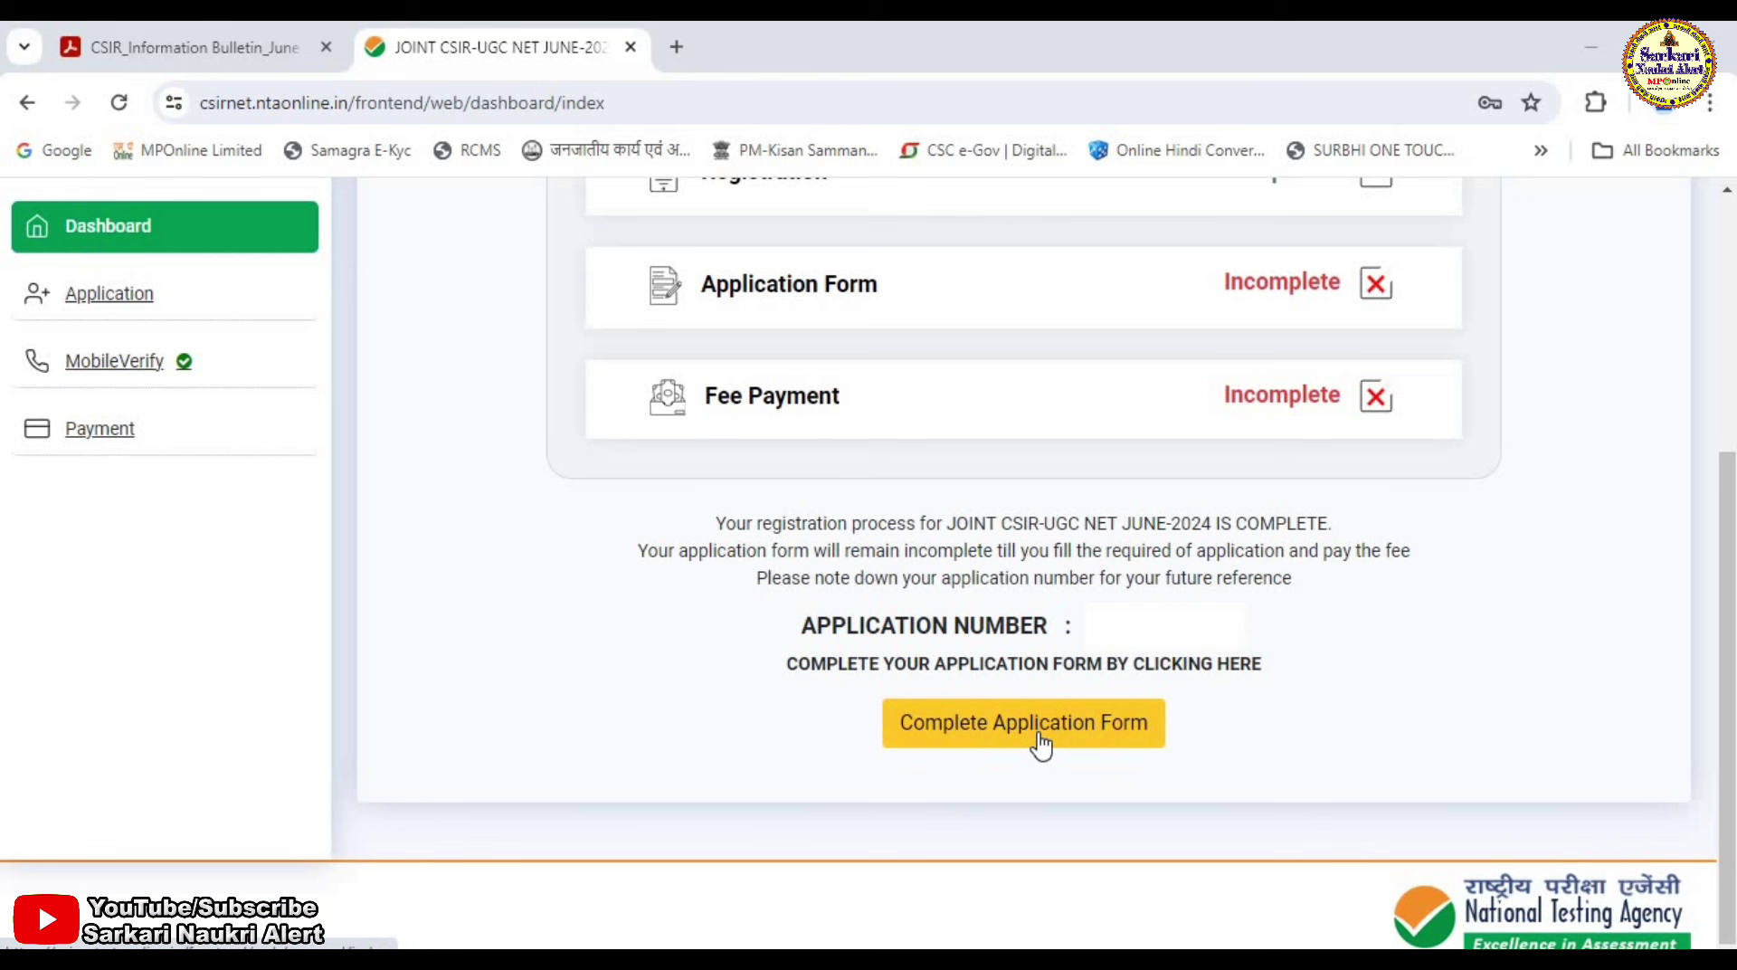
Continue to the application form and set nationality INDIAN and category OBC-NCL.
click(1041, 745)
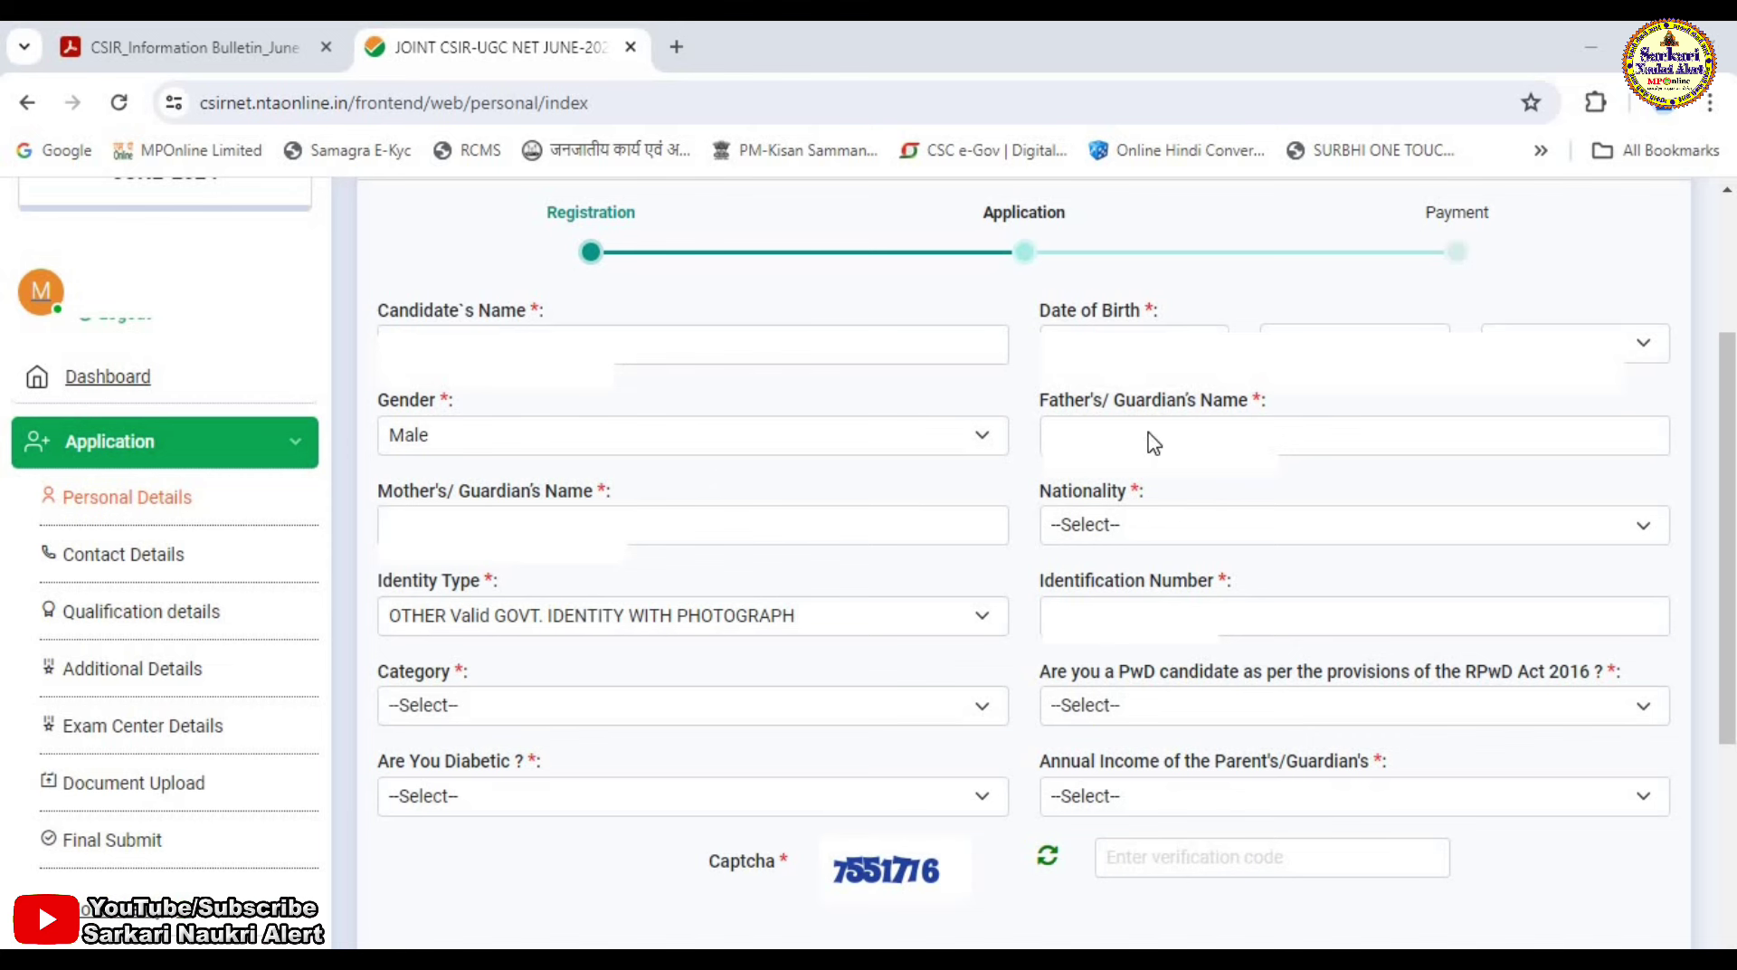
click(1084, 536)
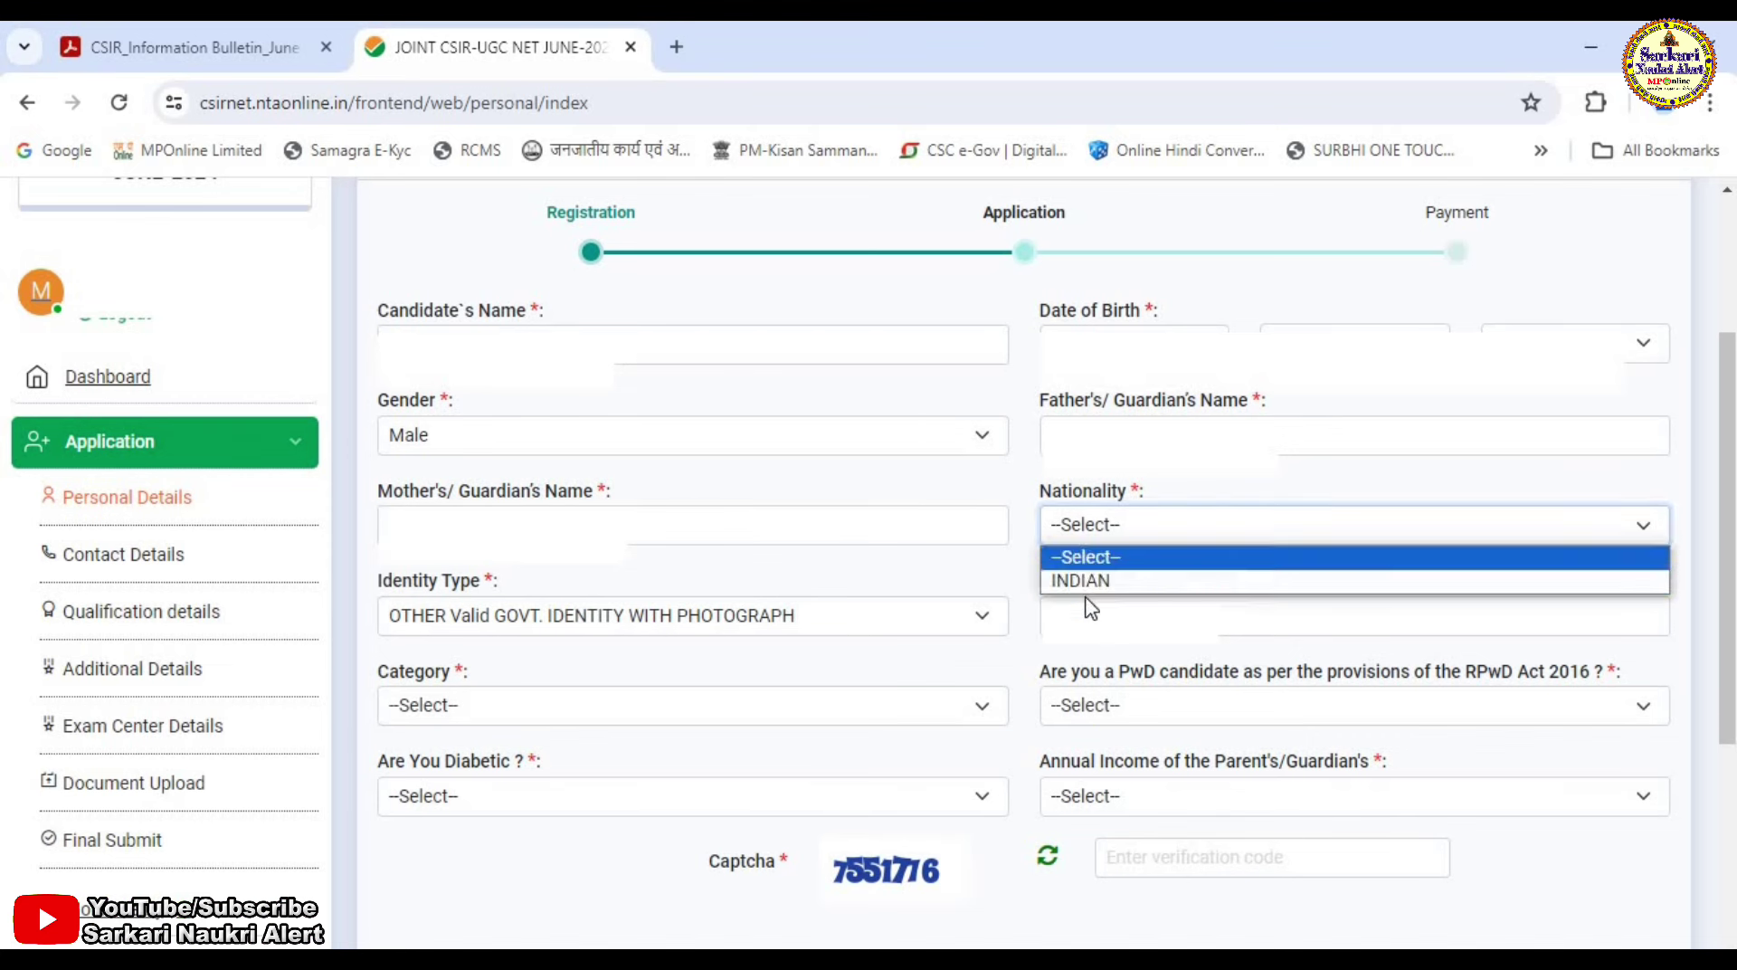
click(1078, 580)
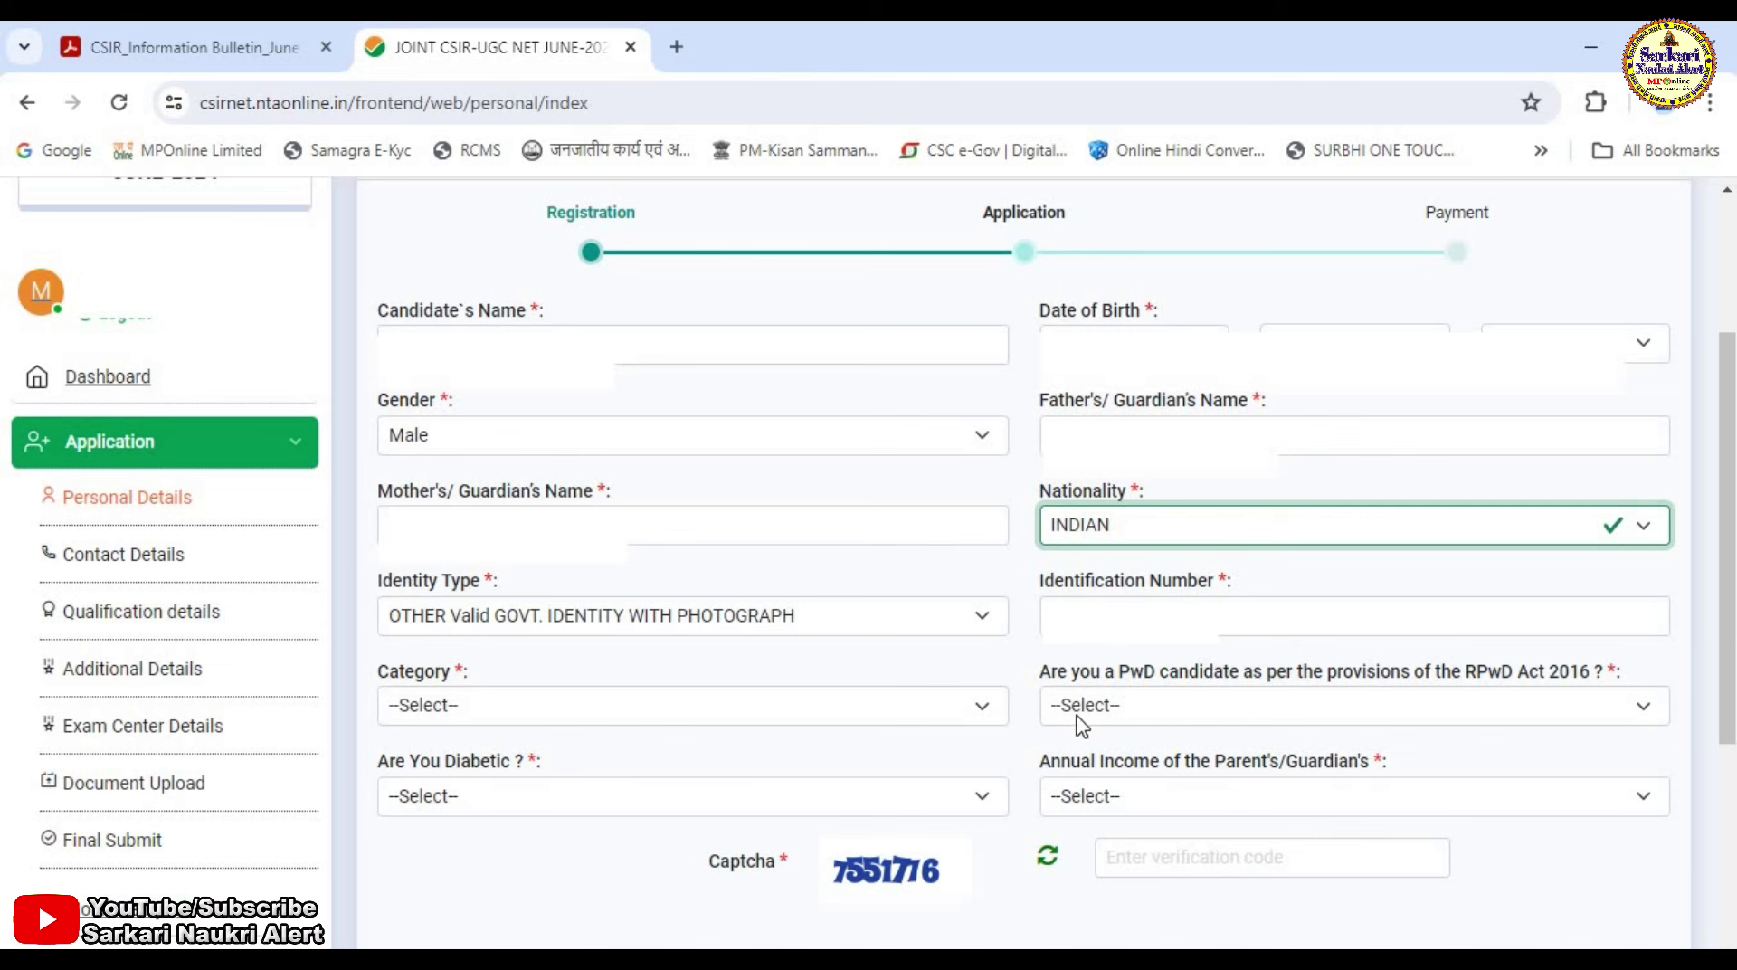
click(445, 712)
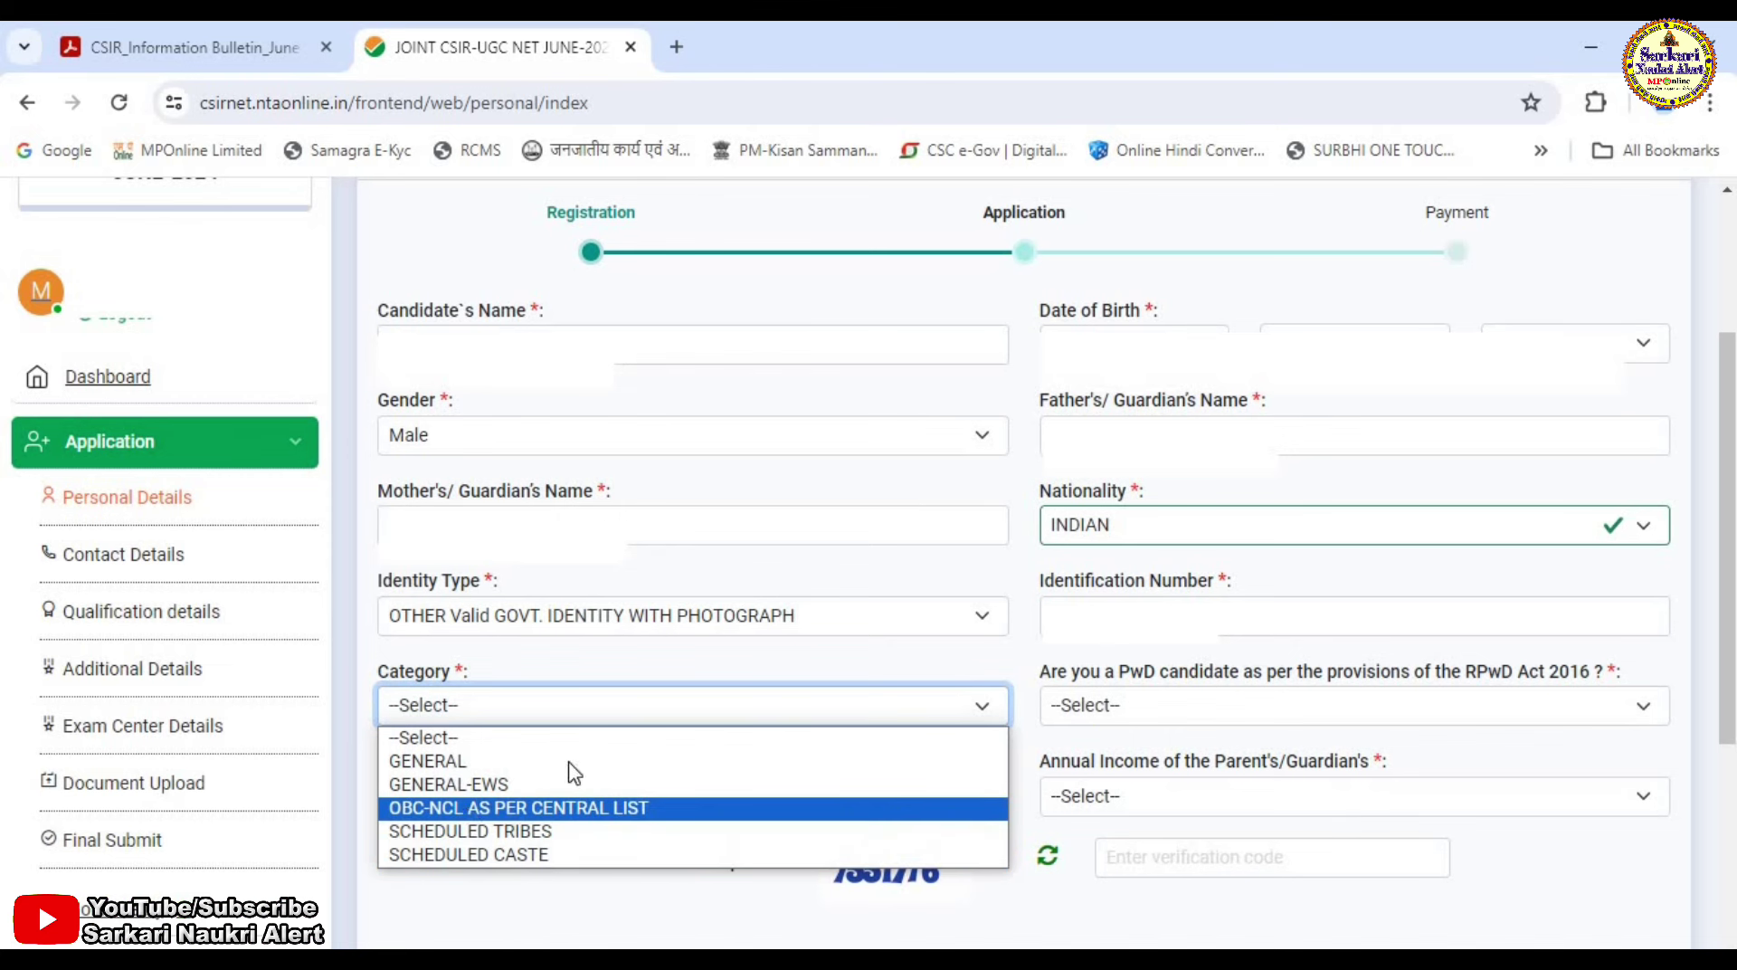
click(511, 807)
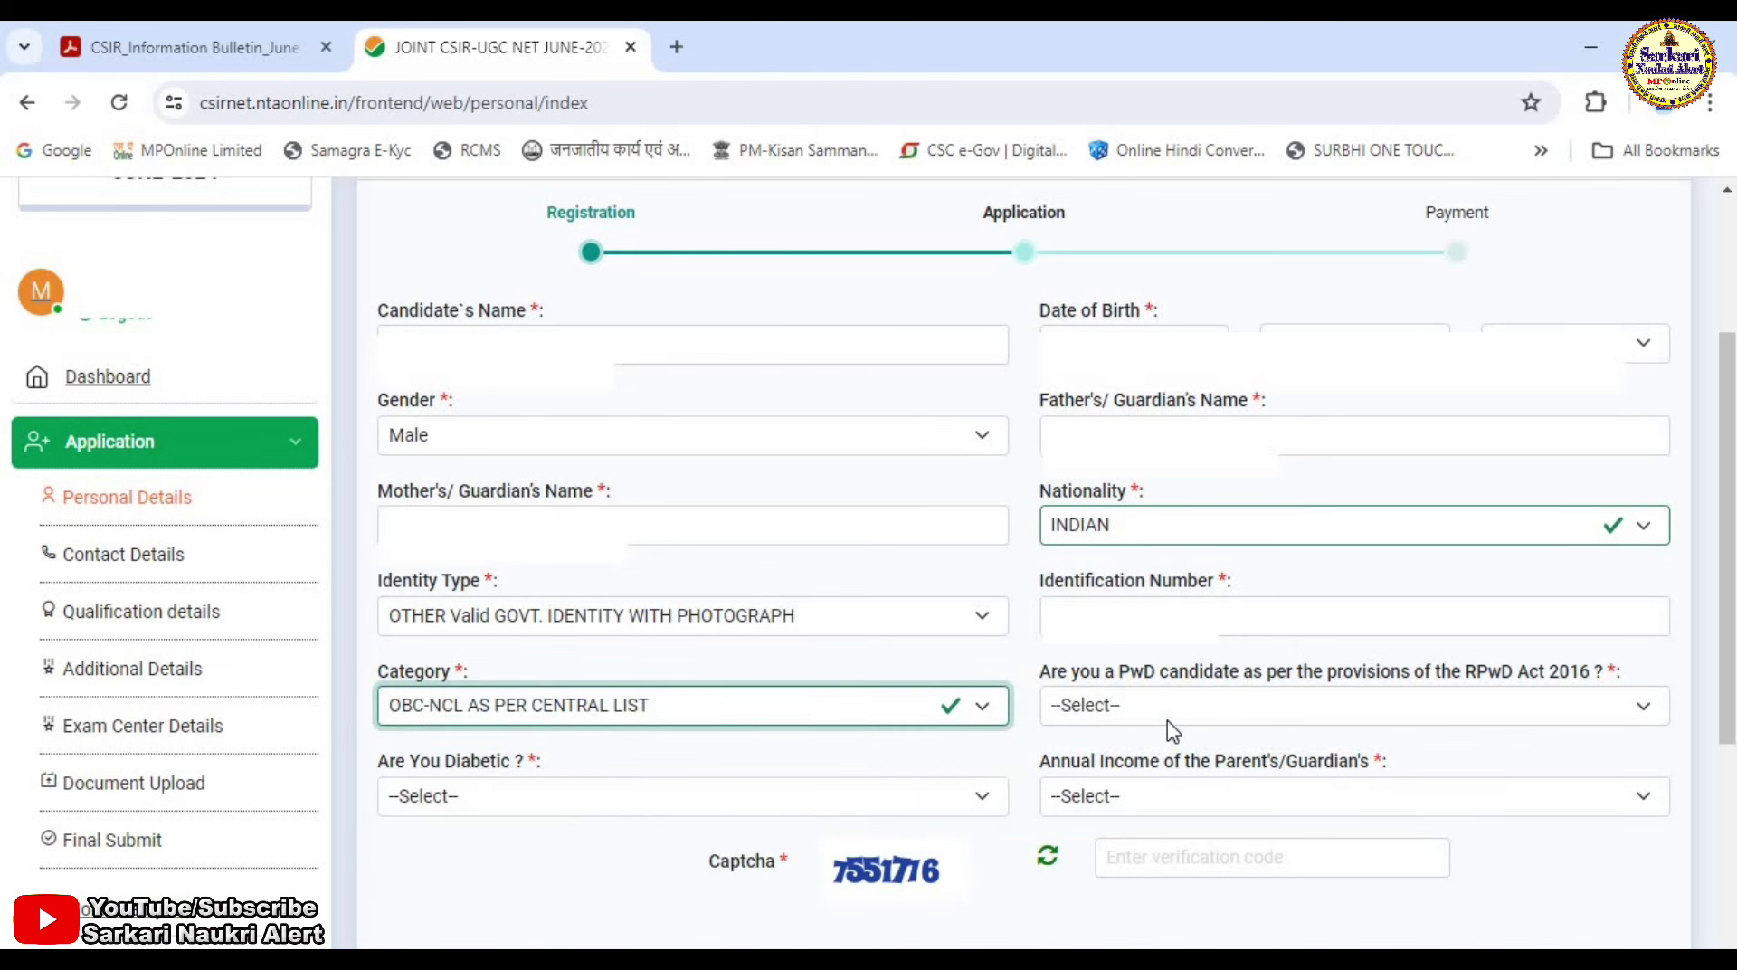
Answer No for PwD and diabetic, and set parents' annual income to Up to 100000.
click(1137, 714)
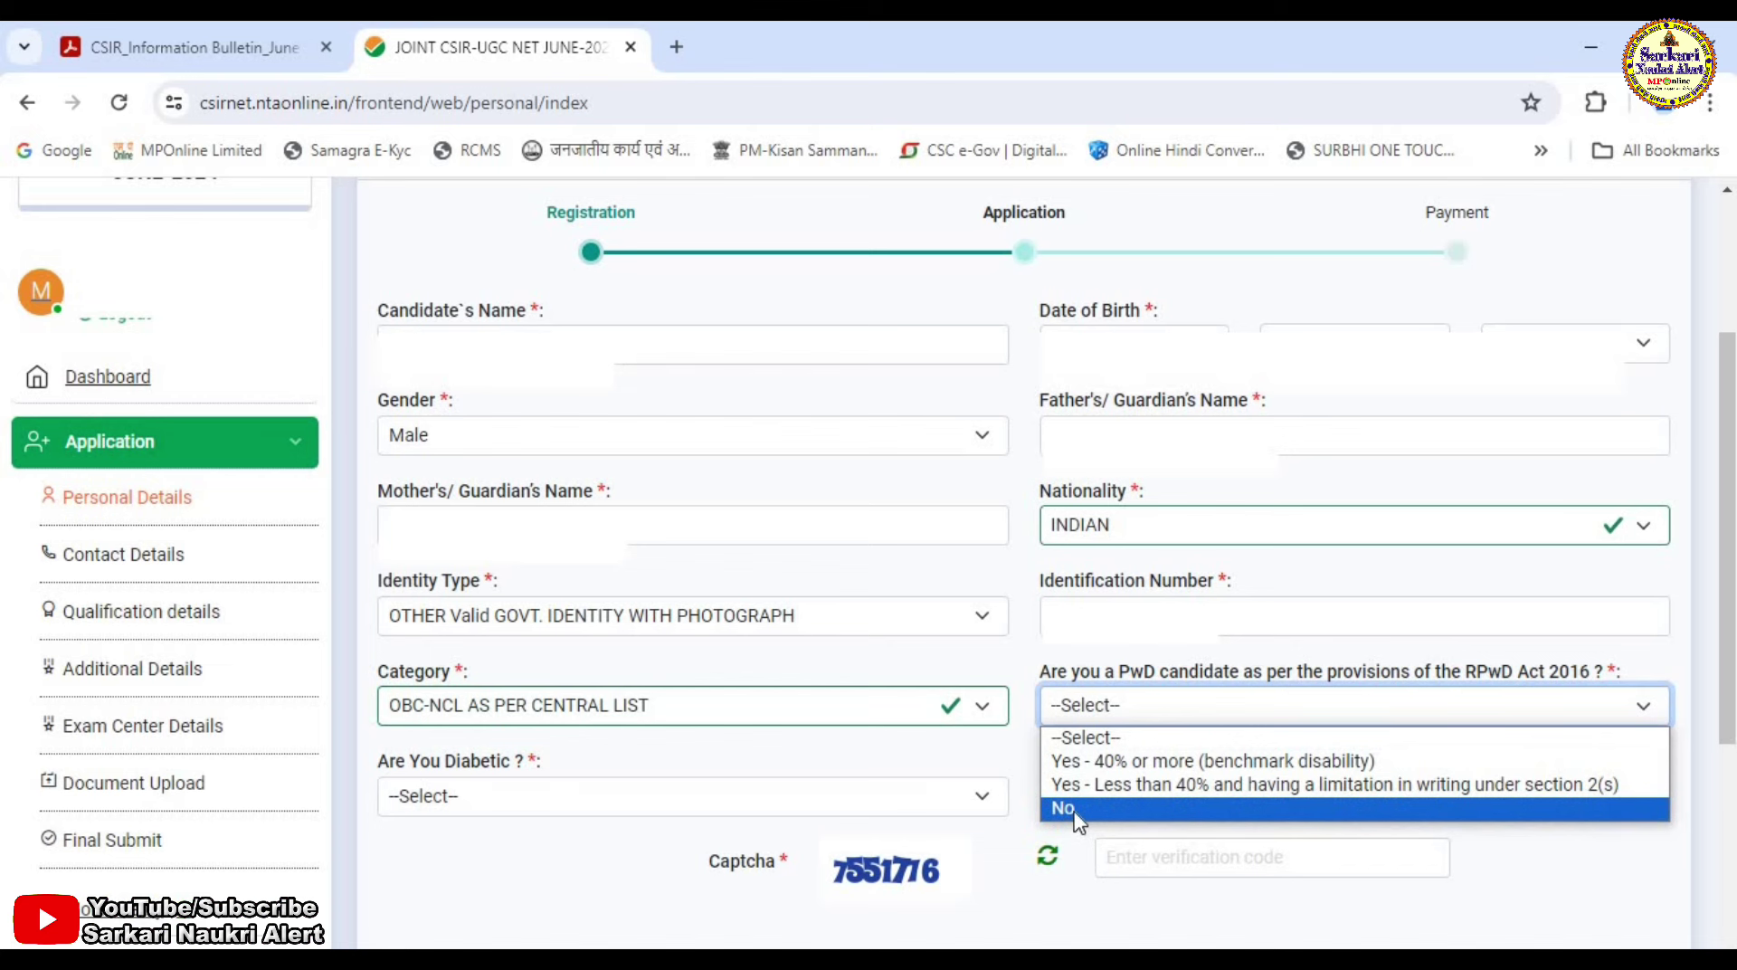
click(1077, 808)
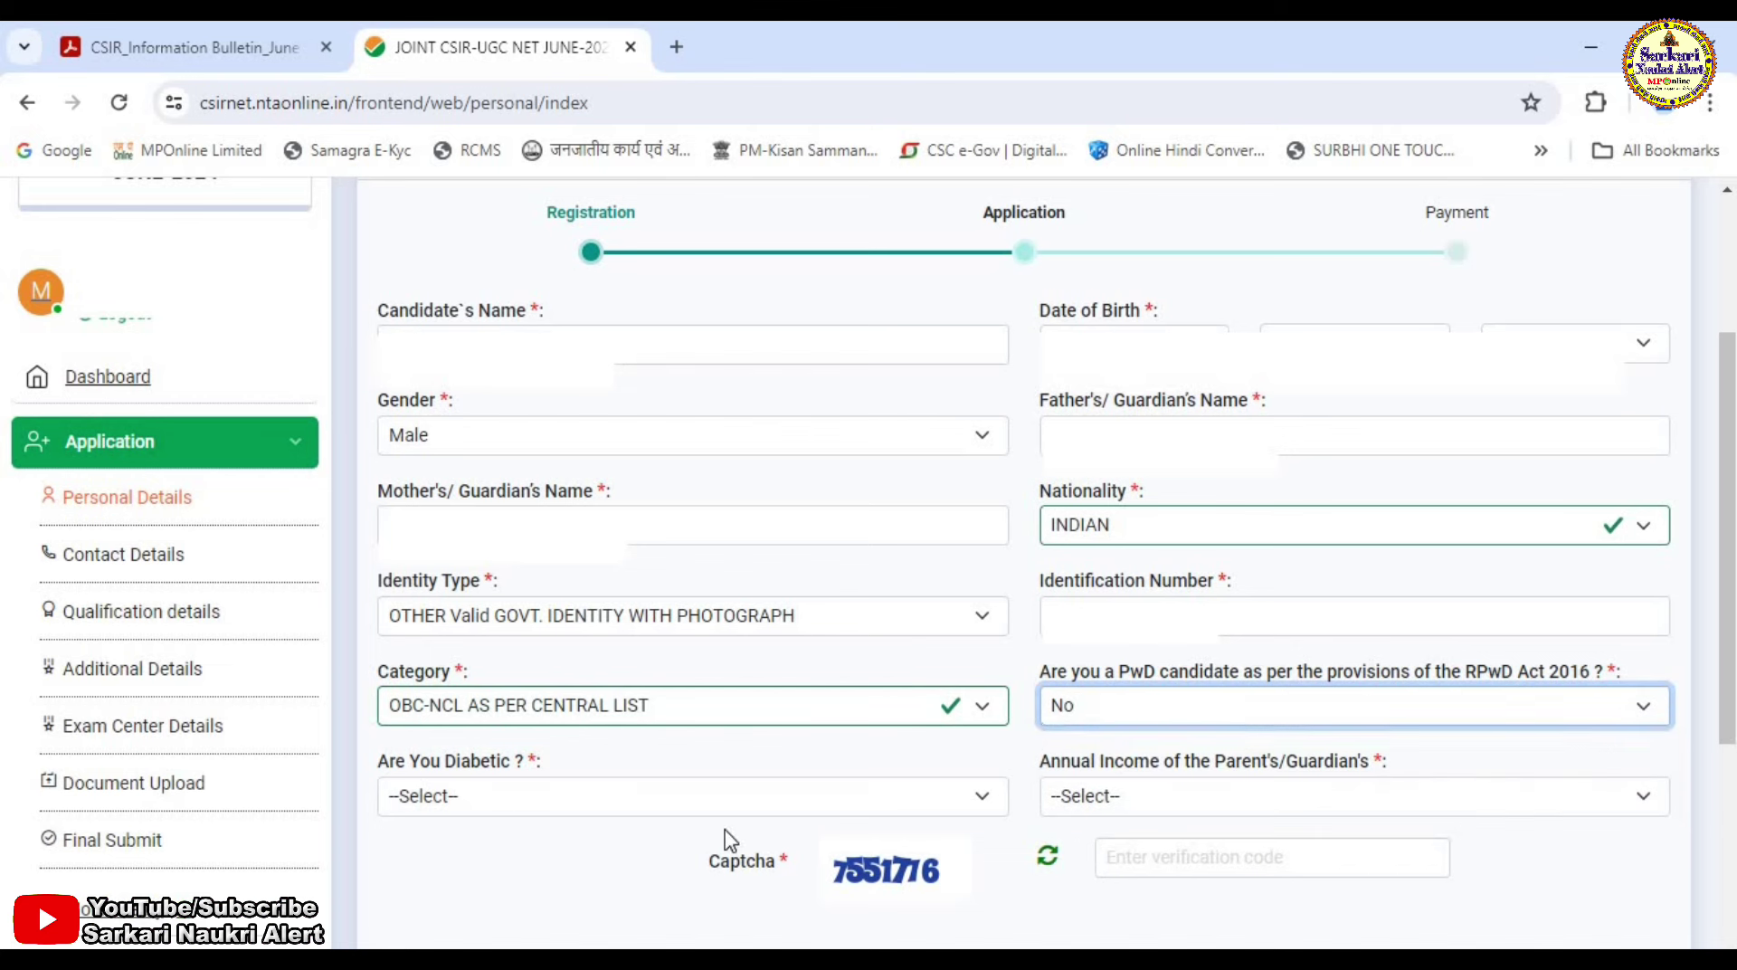
click(502, 800)
click(460, 876)
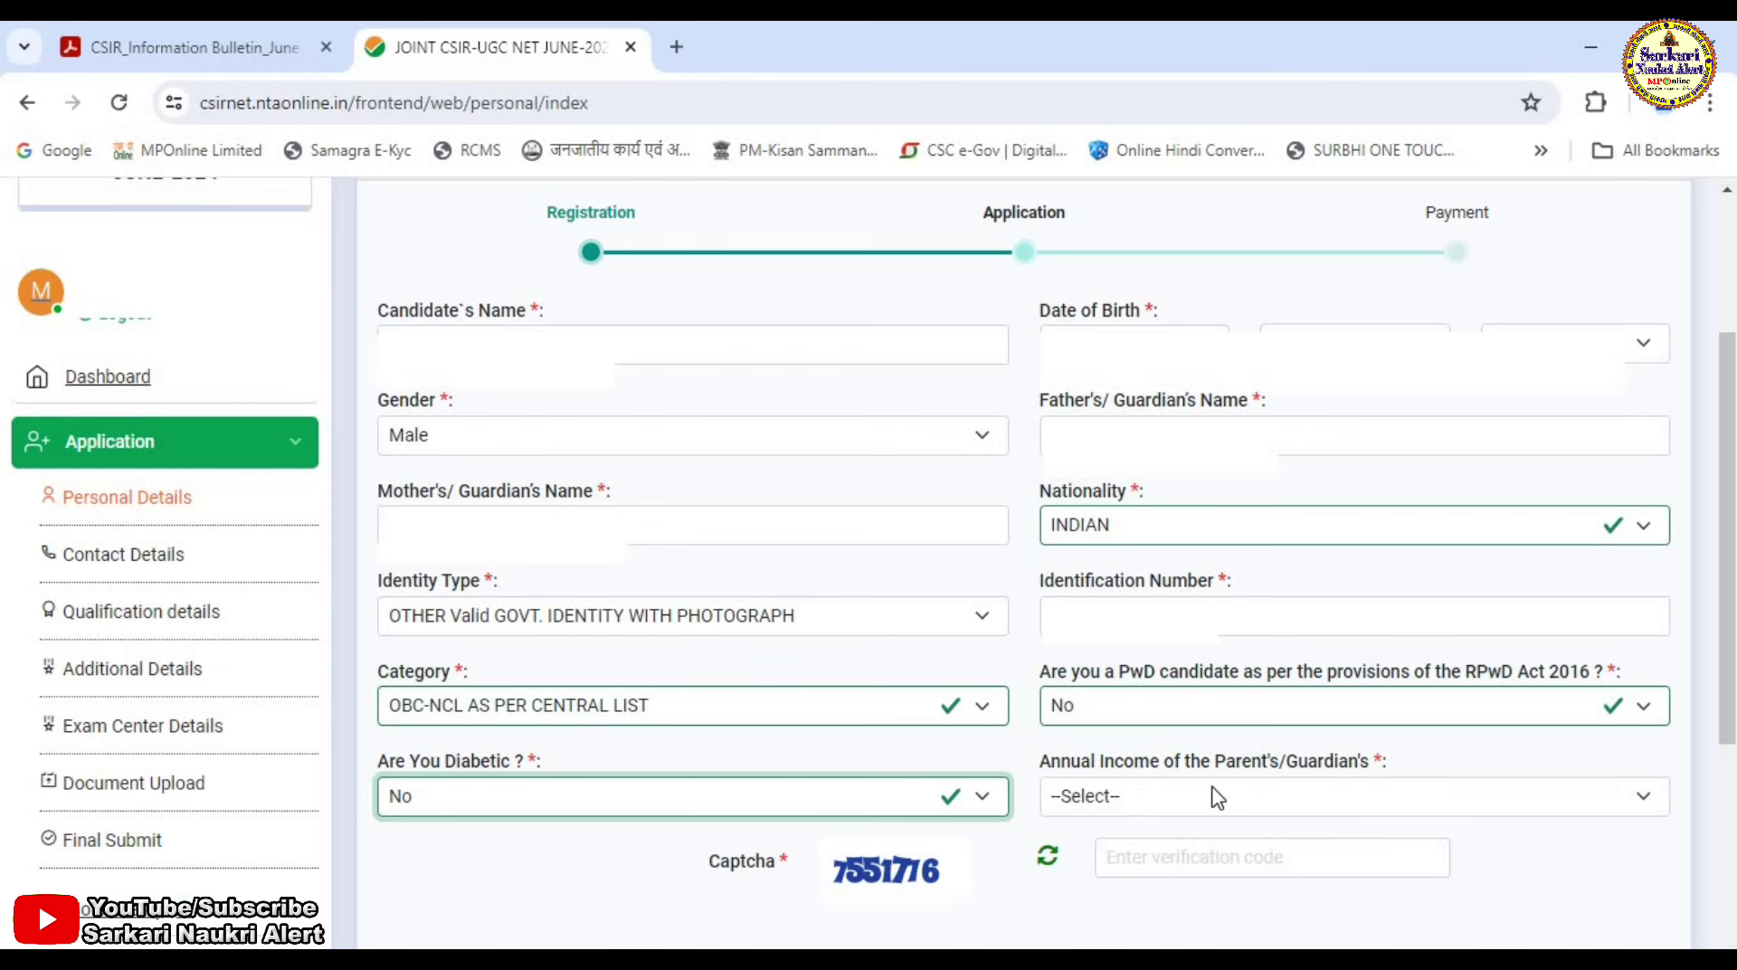
click(1253, 812)
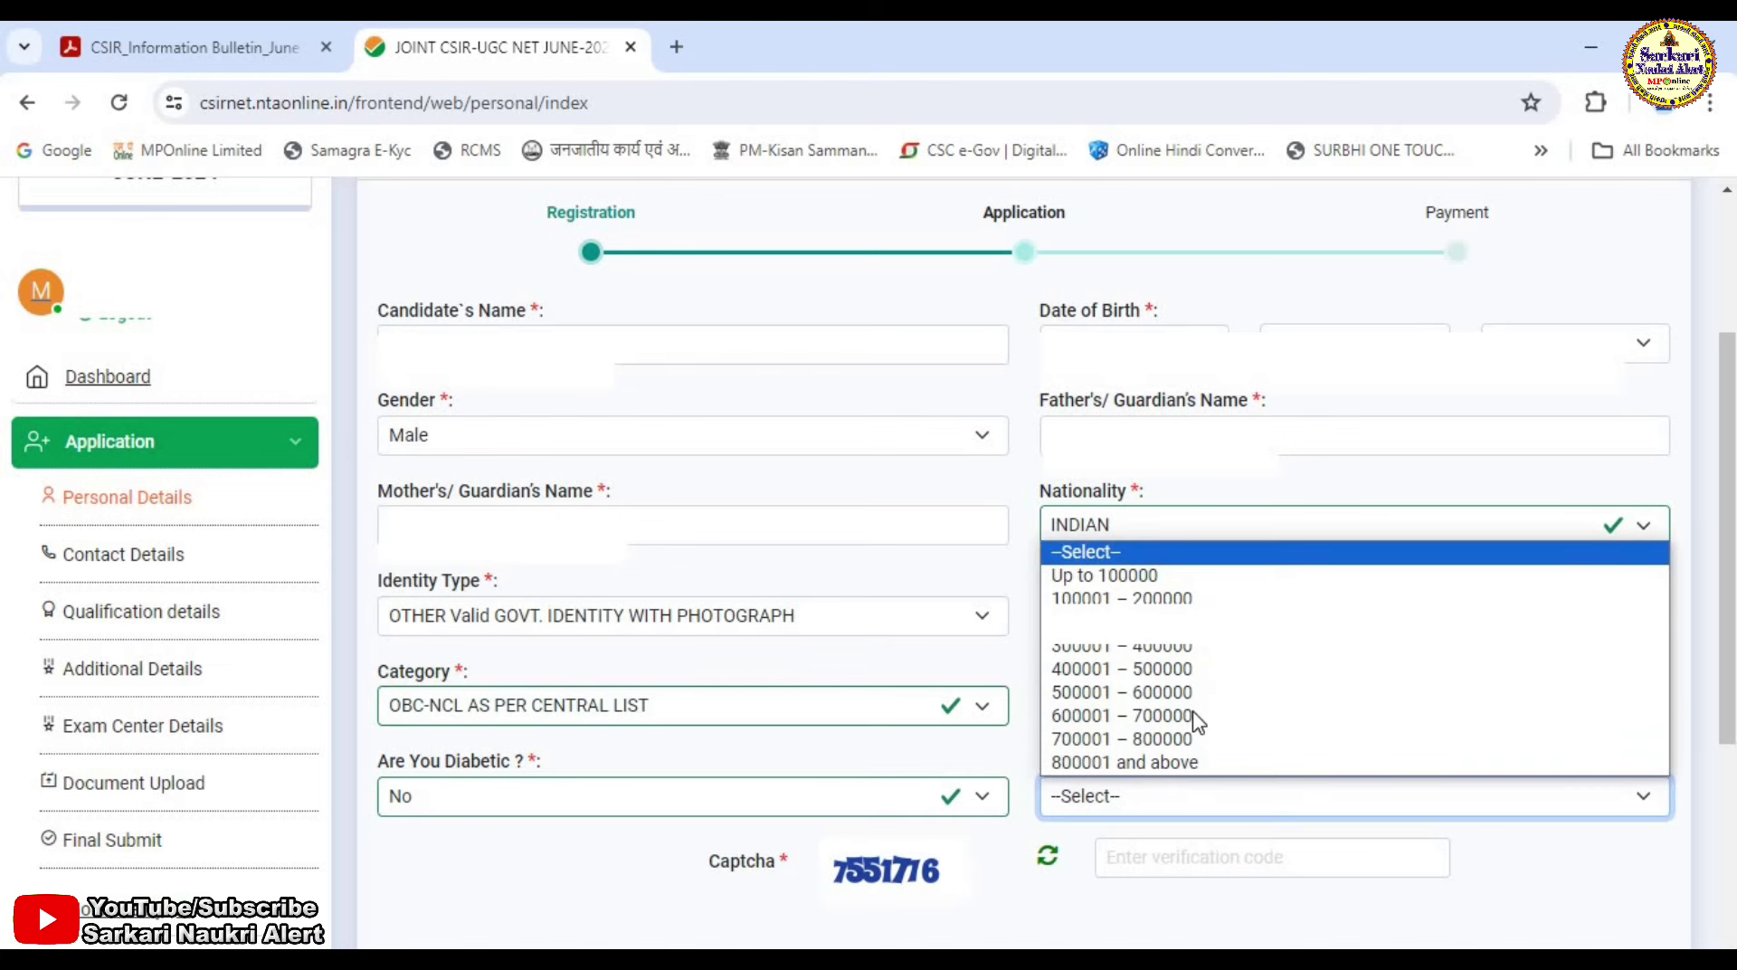
click(1167, 574)
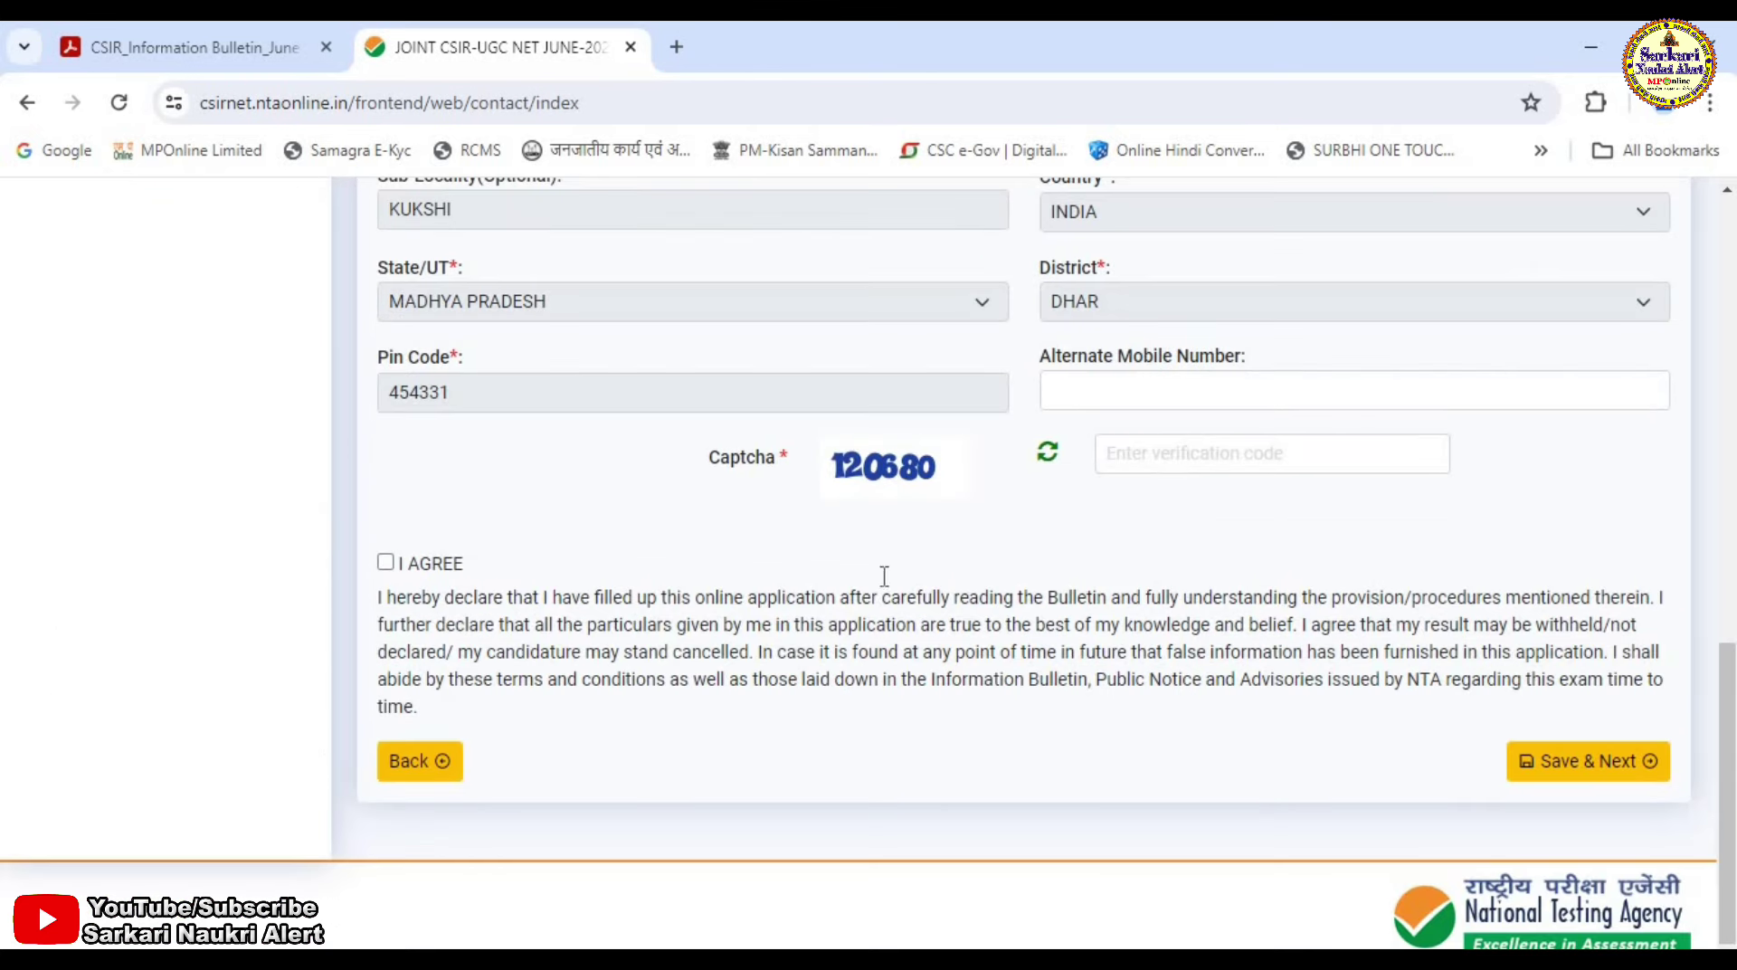
Enter the captcha, tick I AGREE, and save the contact details with Save & Next.
click(1131, 455)
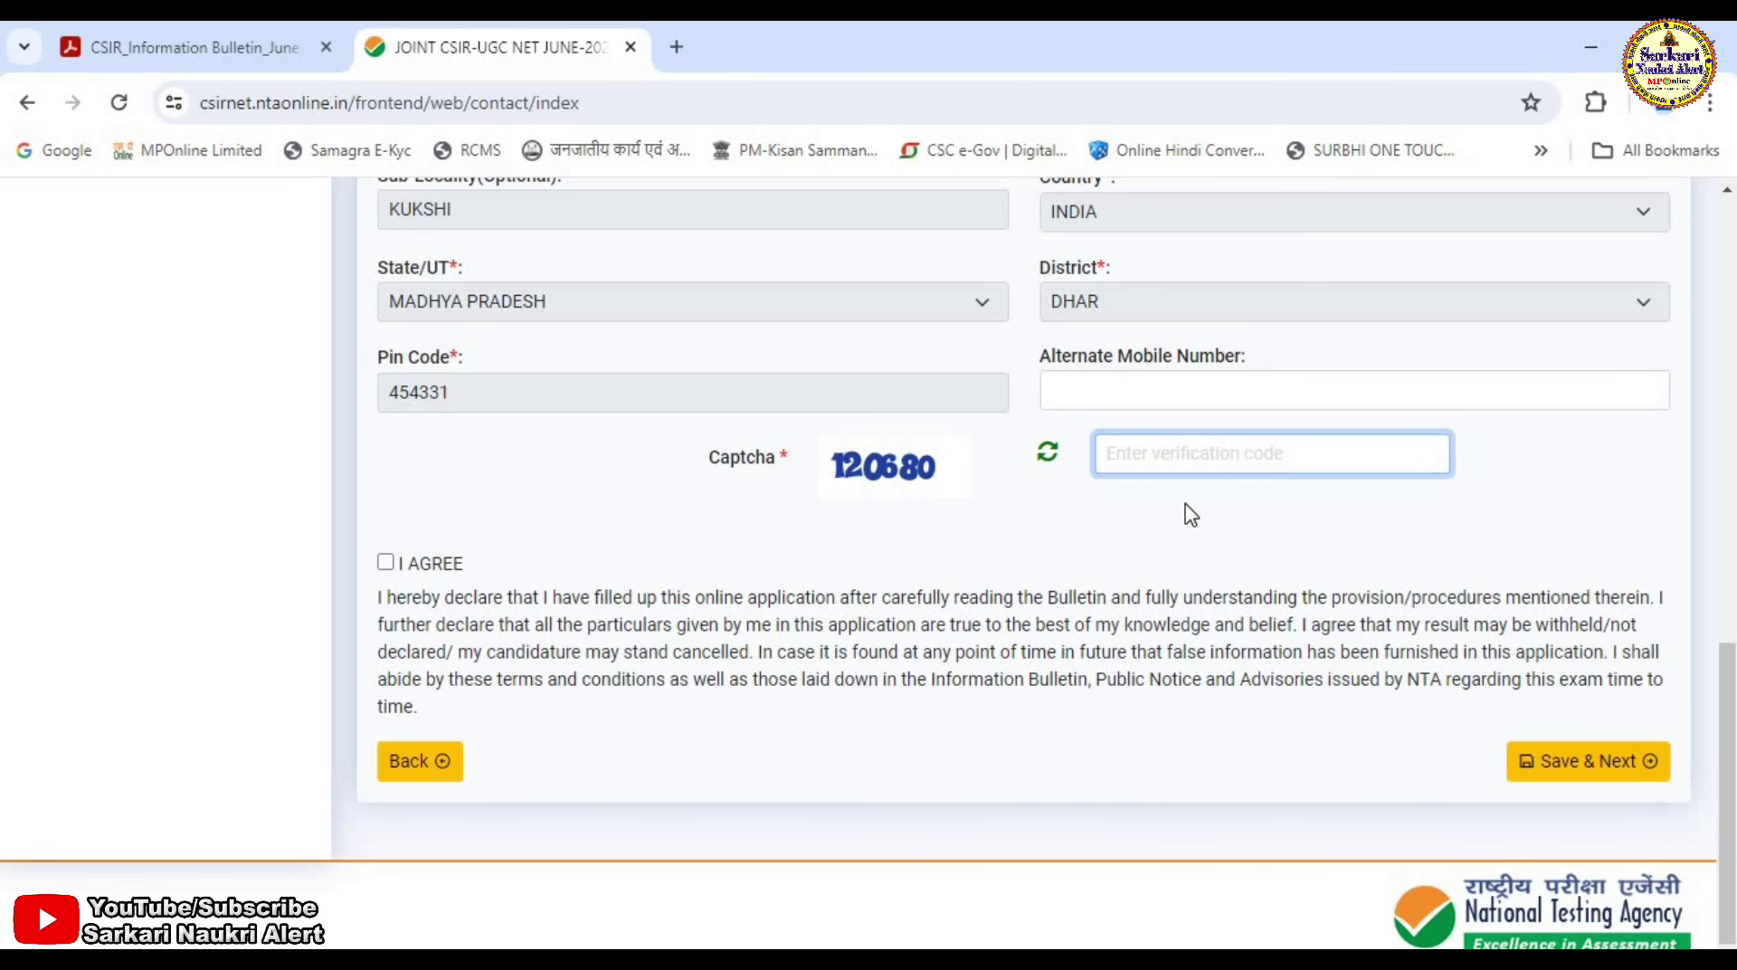
text(120680)
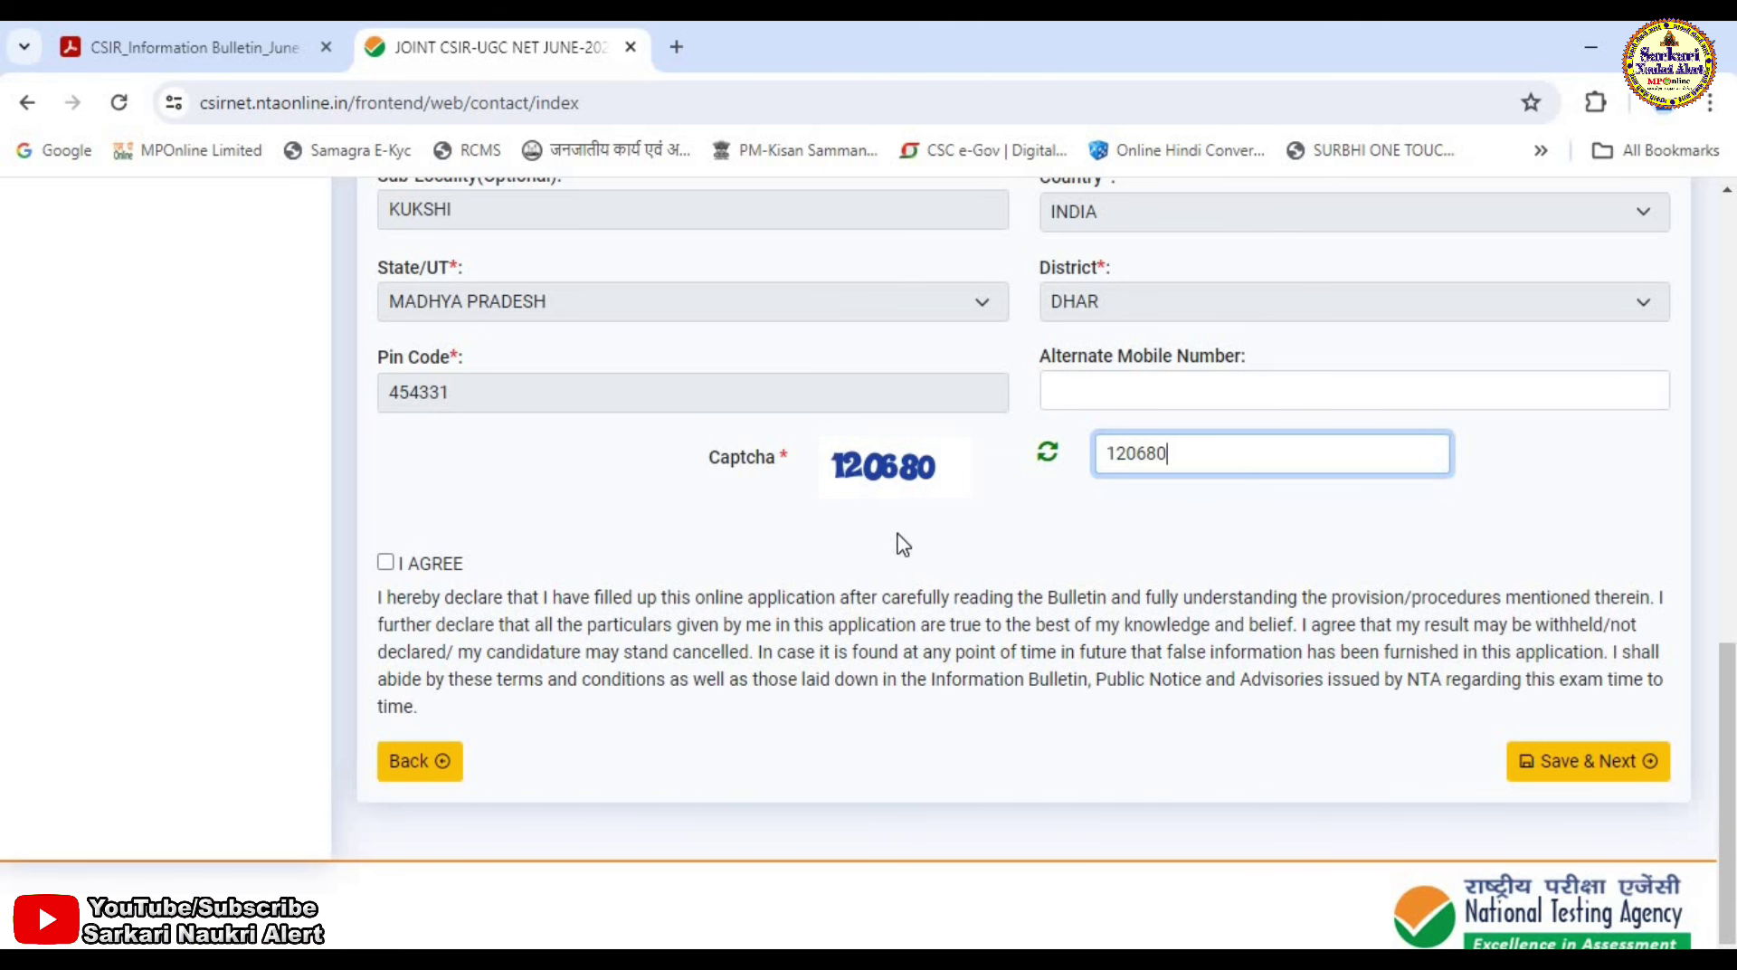
click(387, 563)
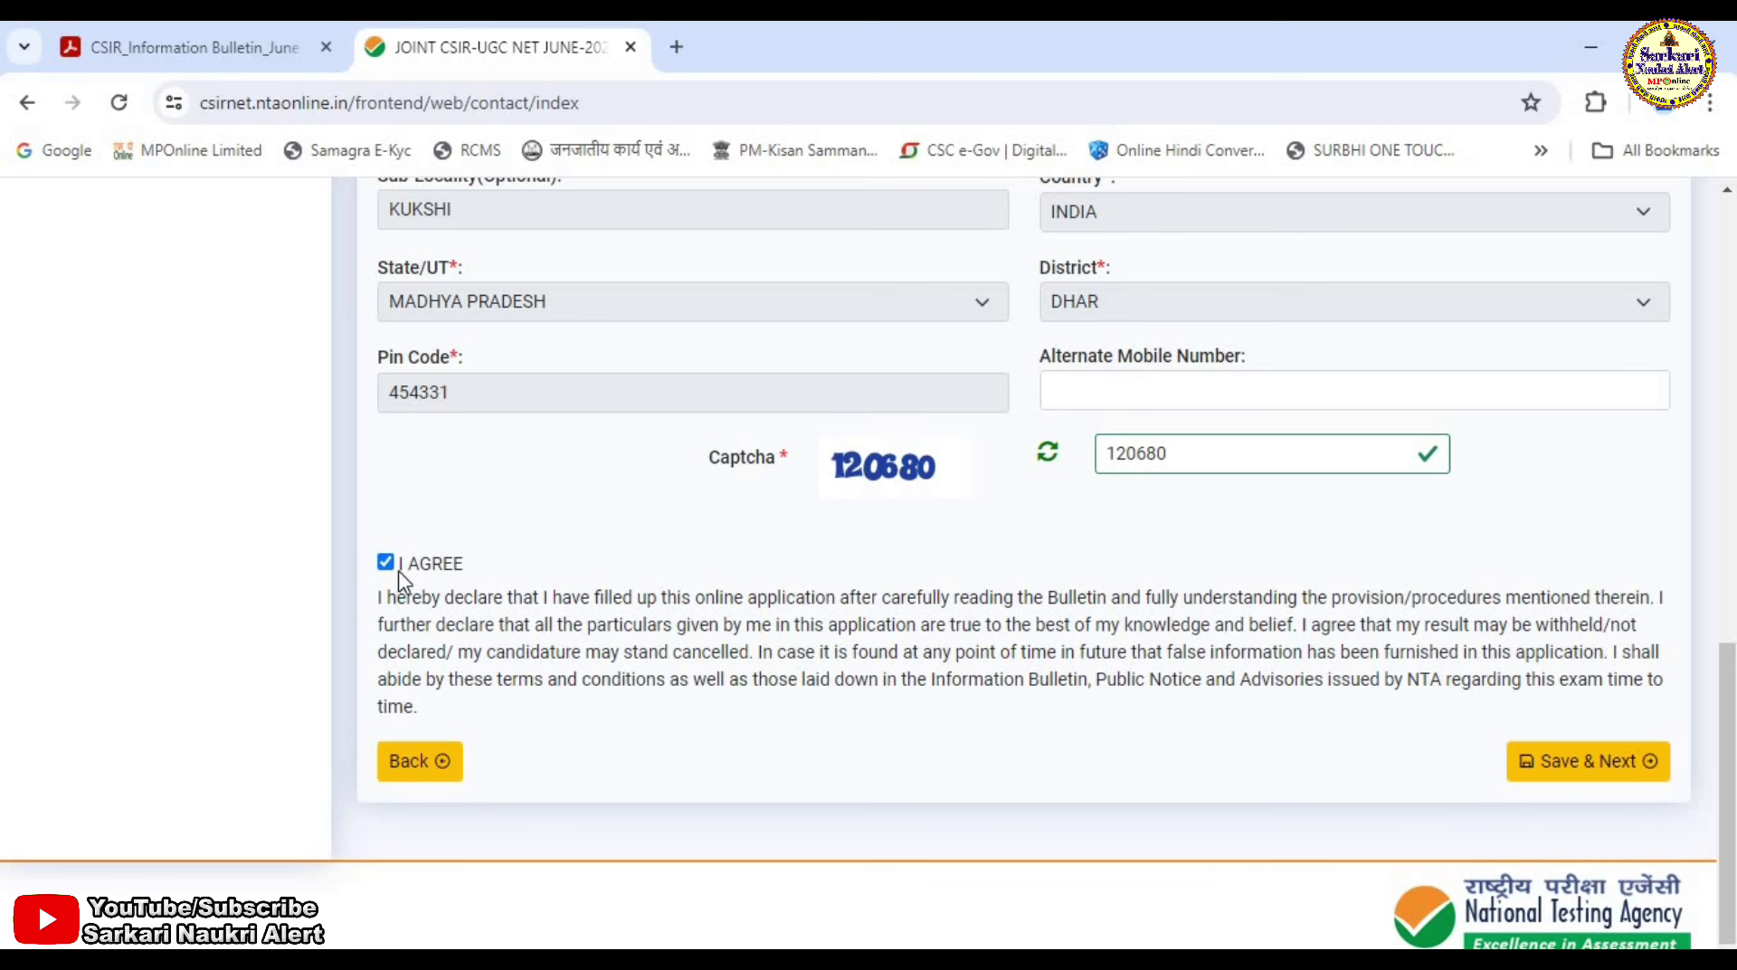
click(1580, 764)
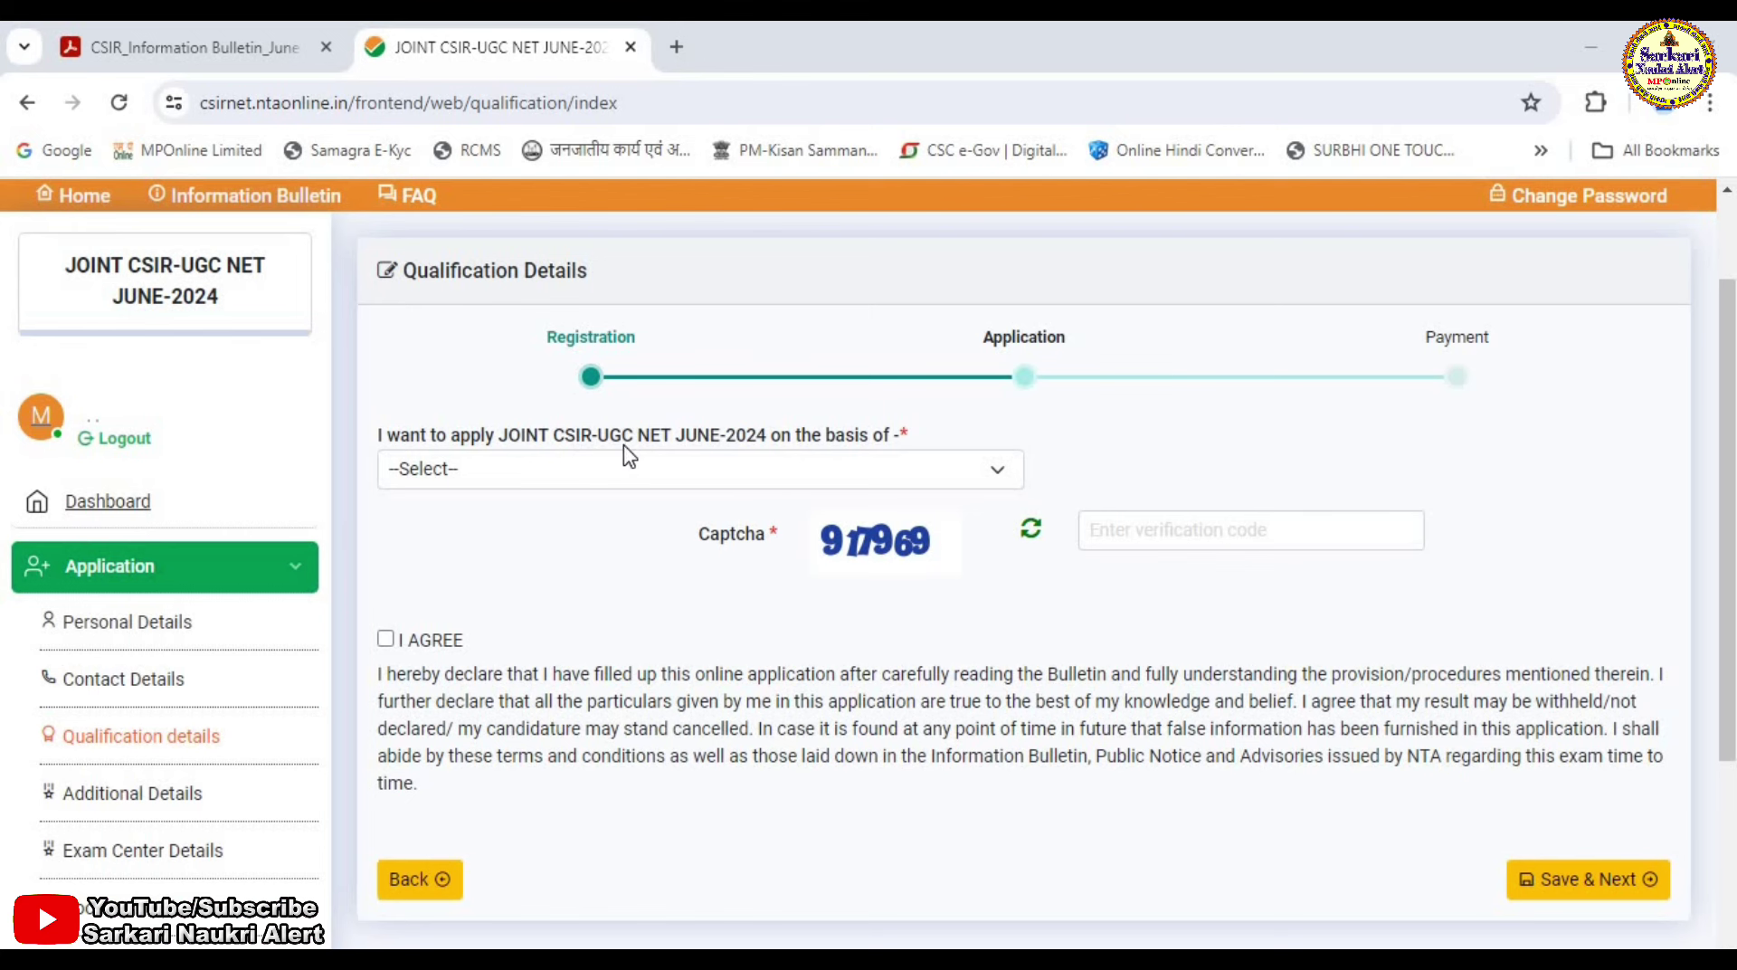
Apply on the basis of Master's Degree, status Passed, passing year 2013.
click(930, 479)
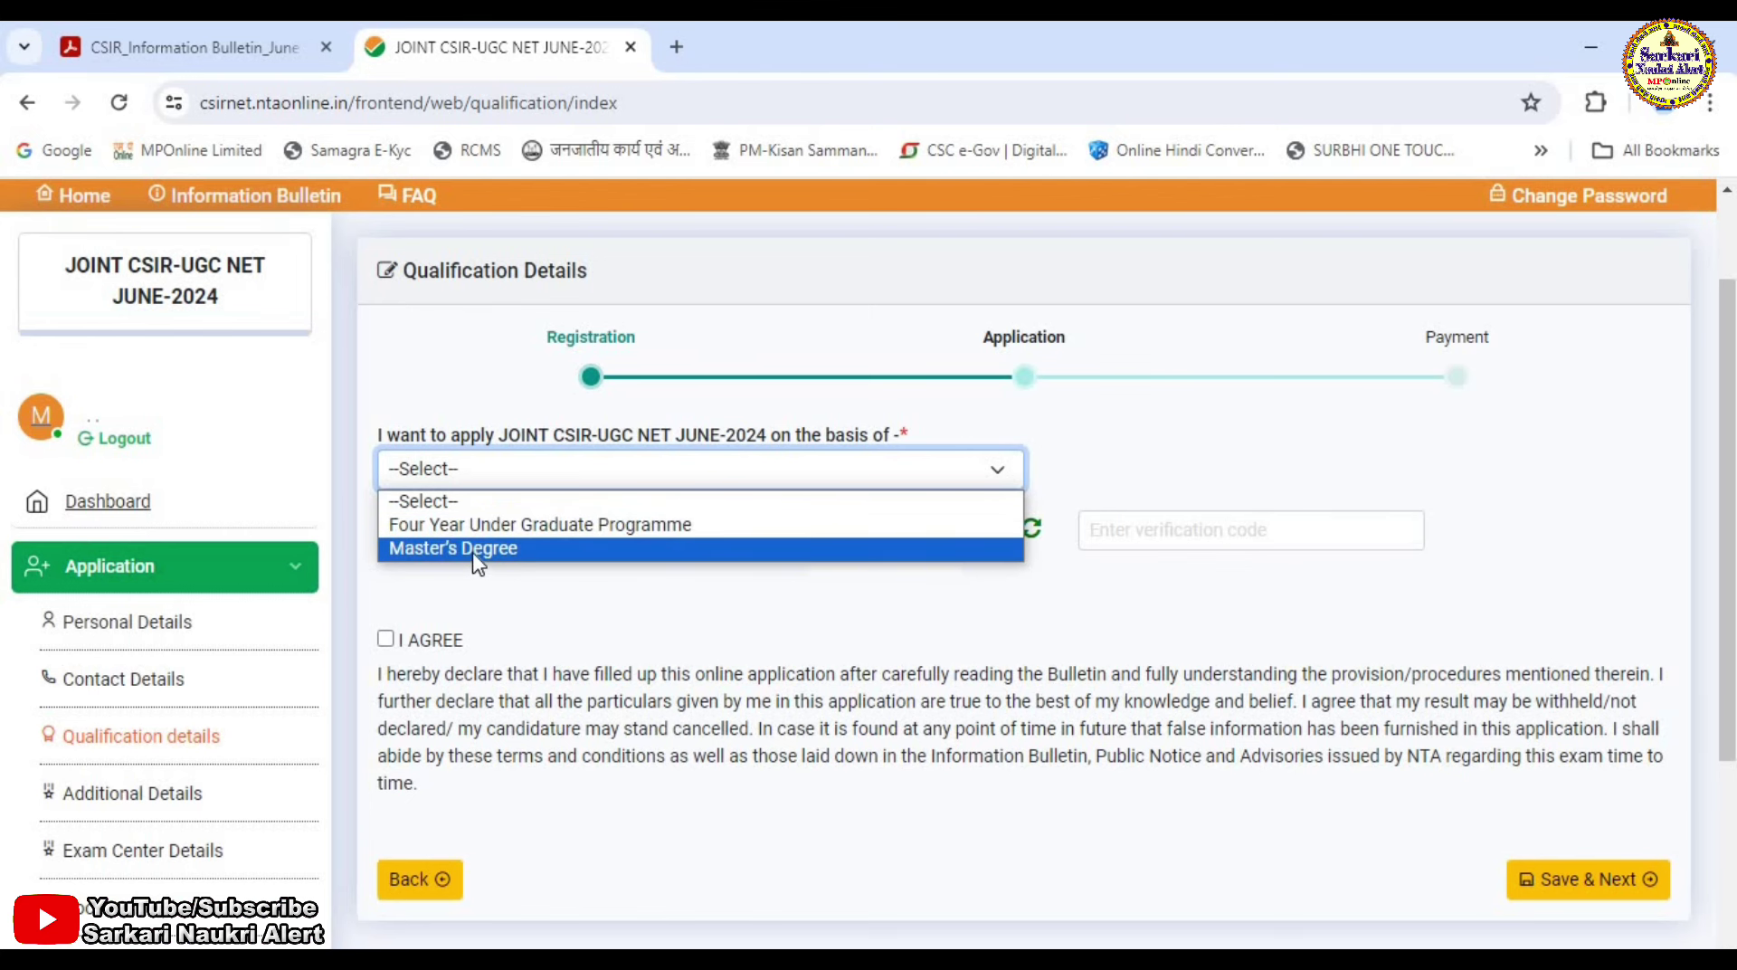
click(475, 552)
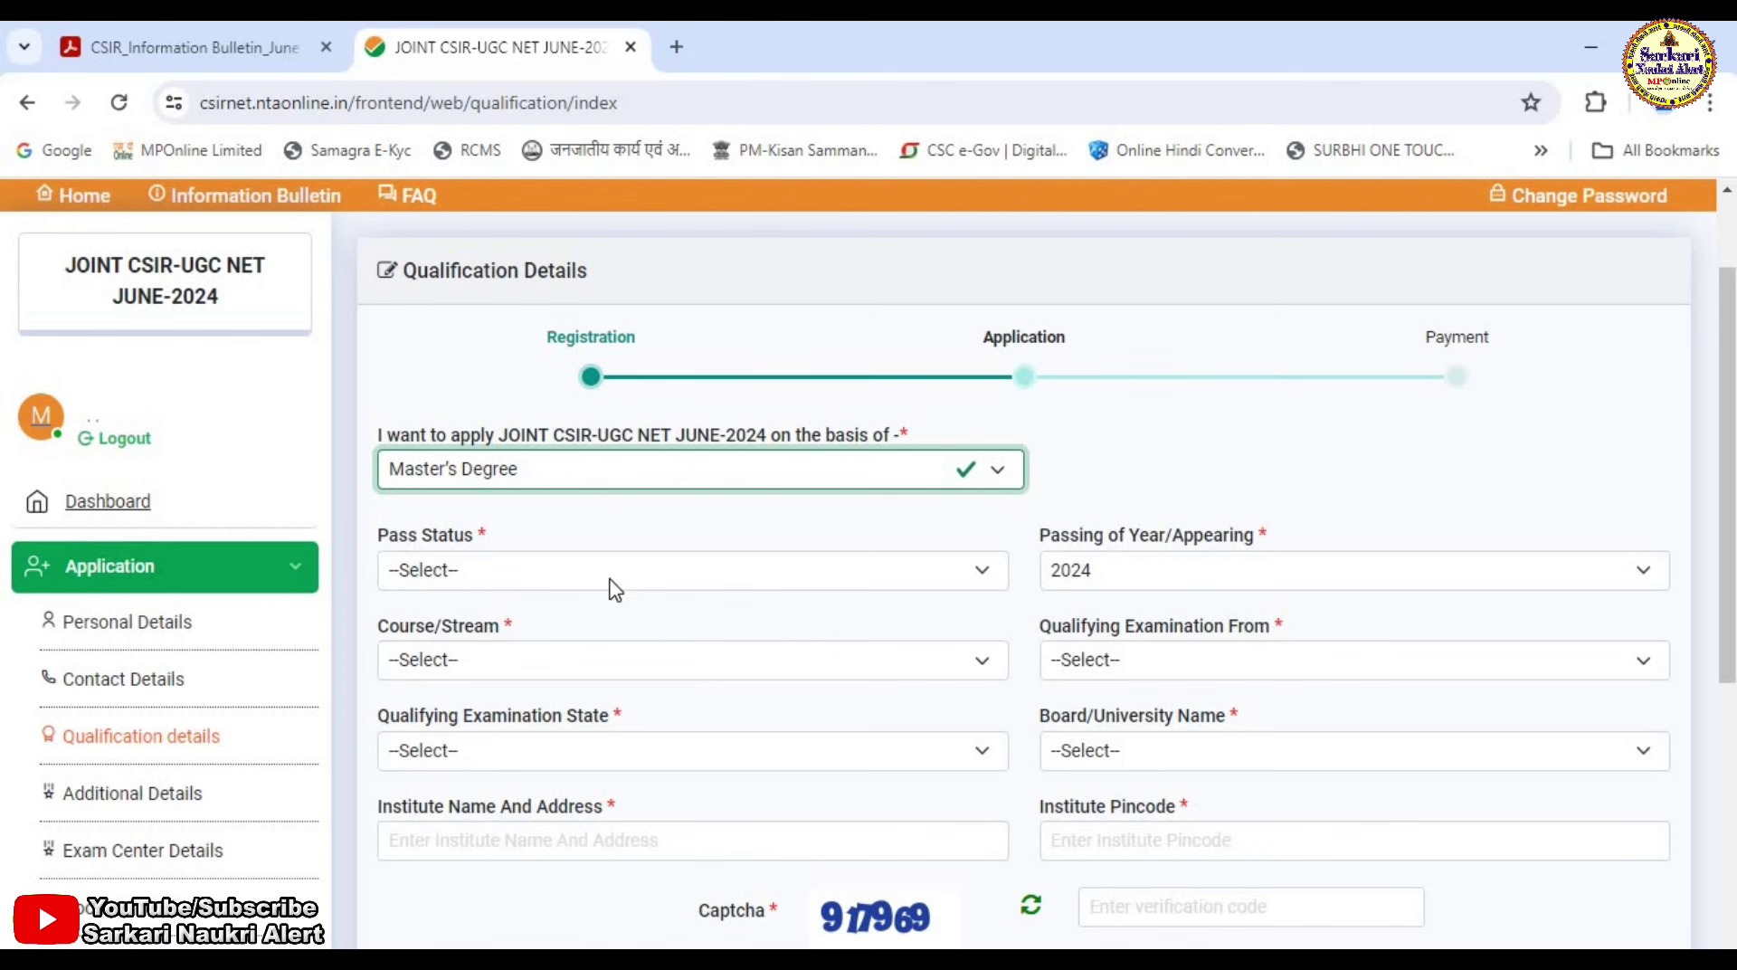
click(615, 579)
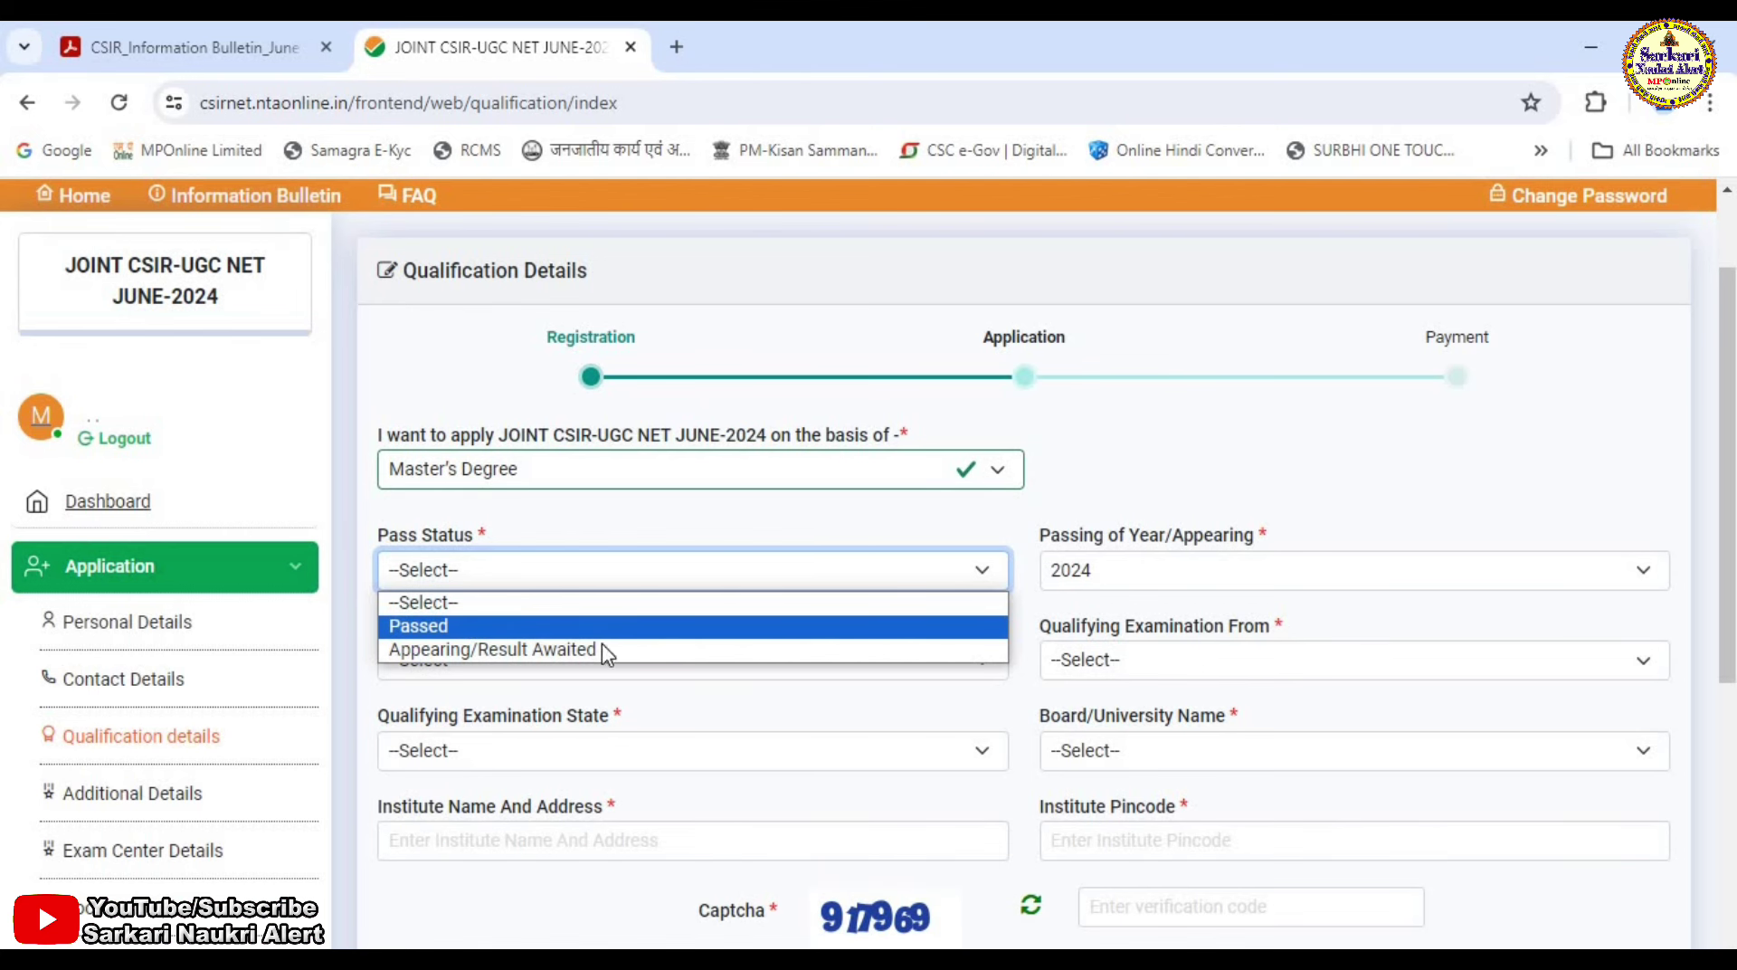
click(579, 626)
click(1173, 579)
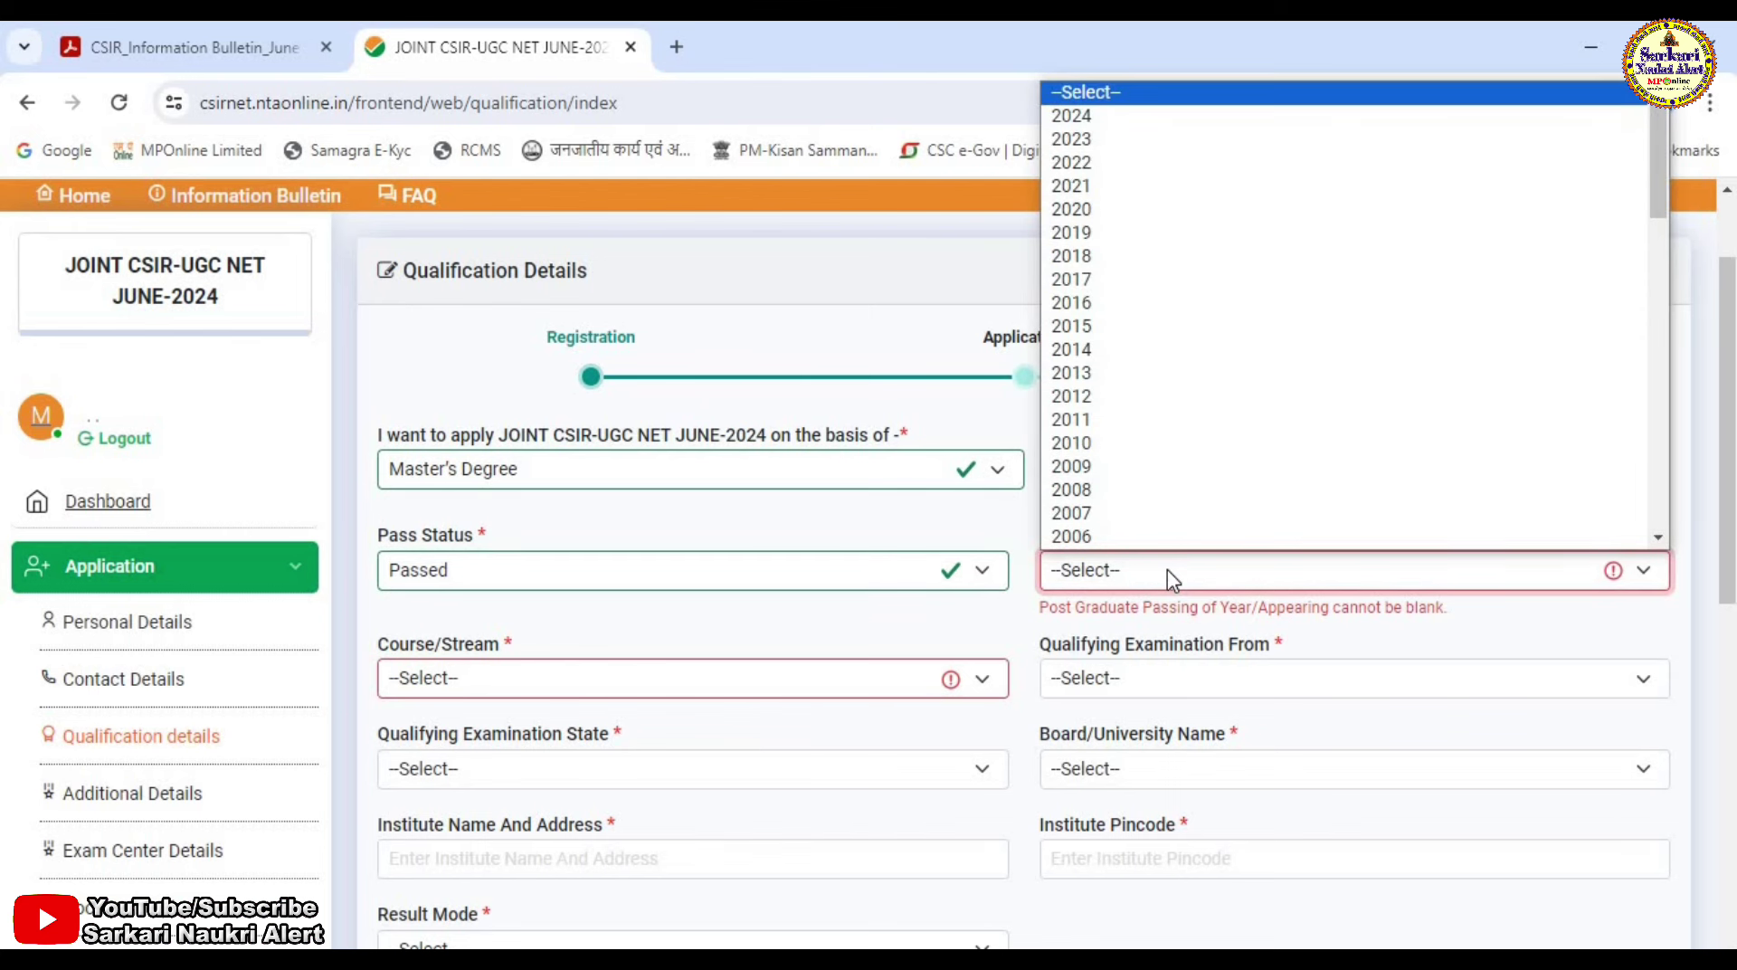
text(2013)
key(Return)
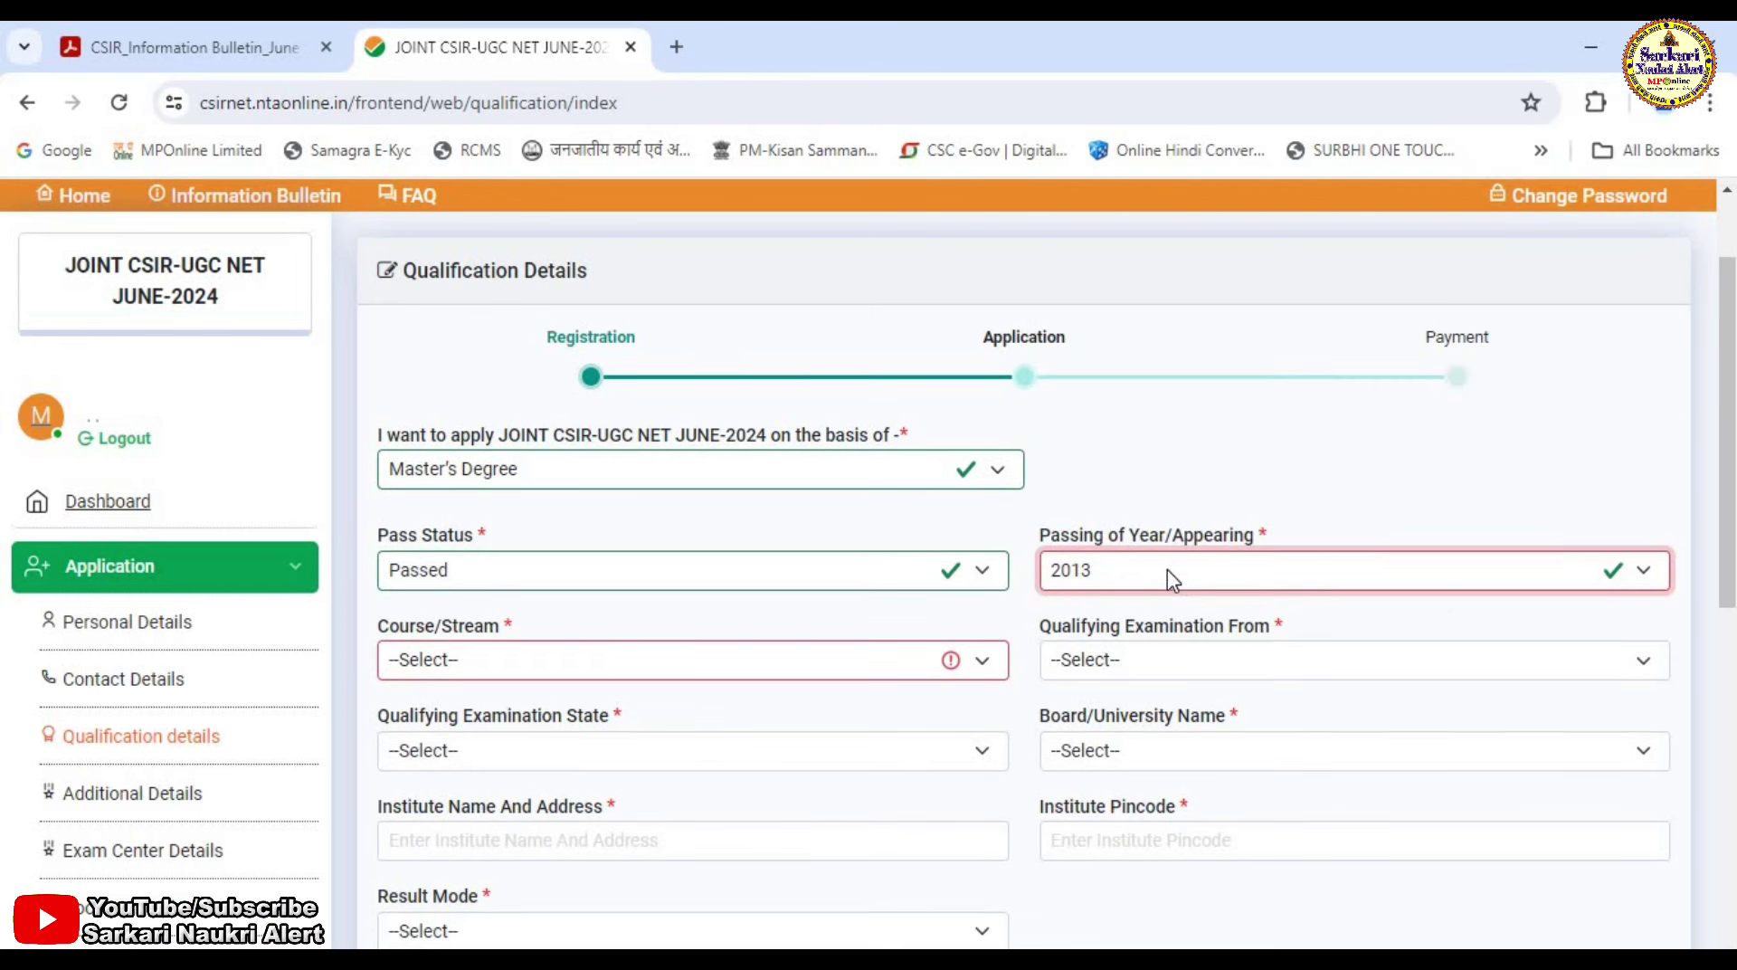
Choose M SC EQUIVALENT as the course and enter Chemistry as the subject.
click(528, 657)
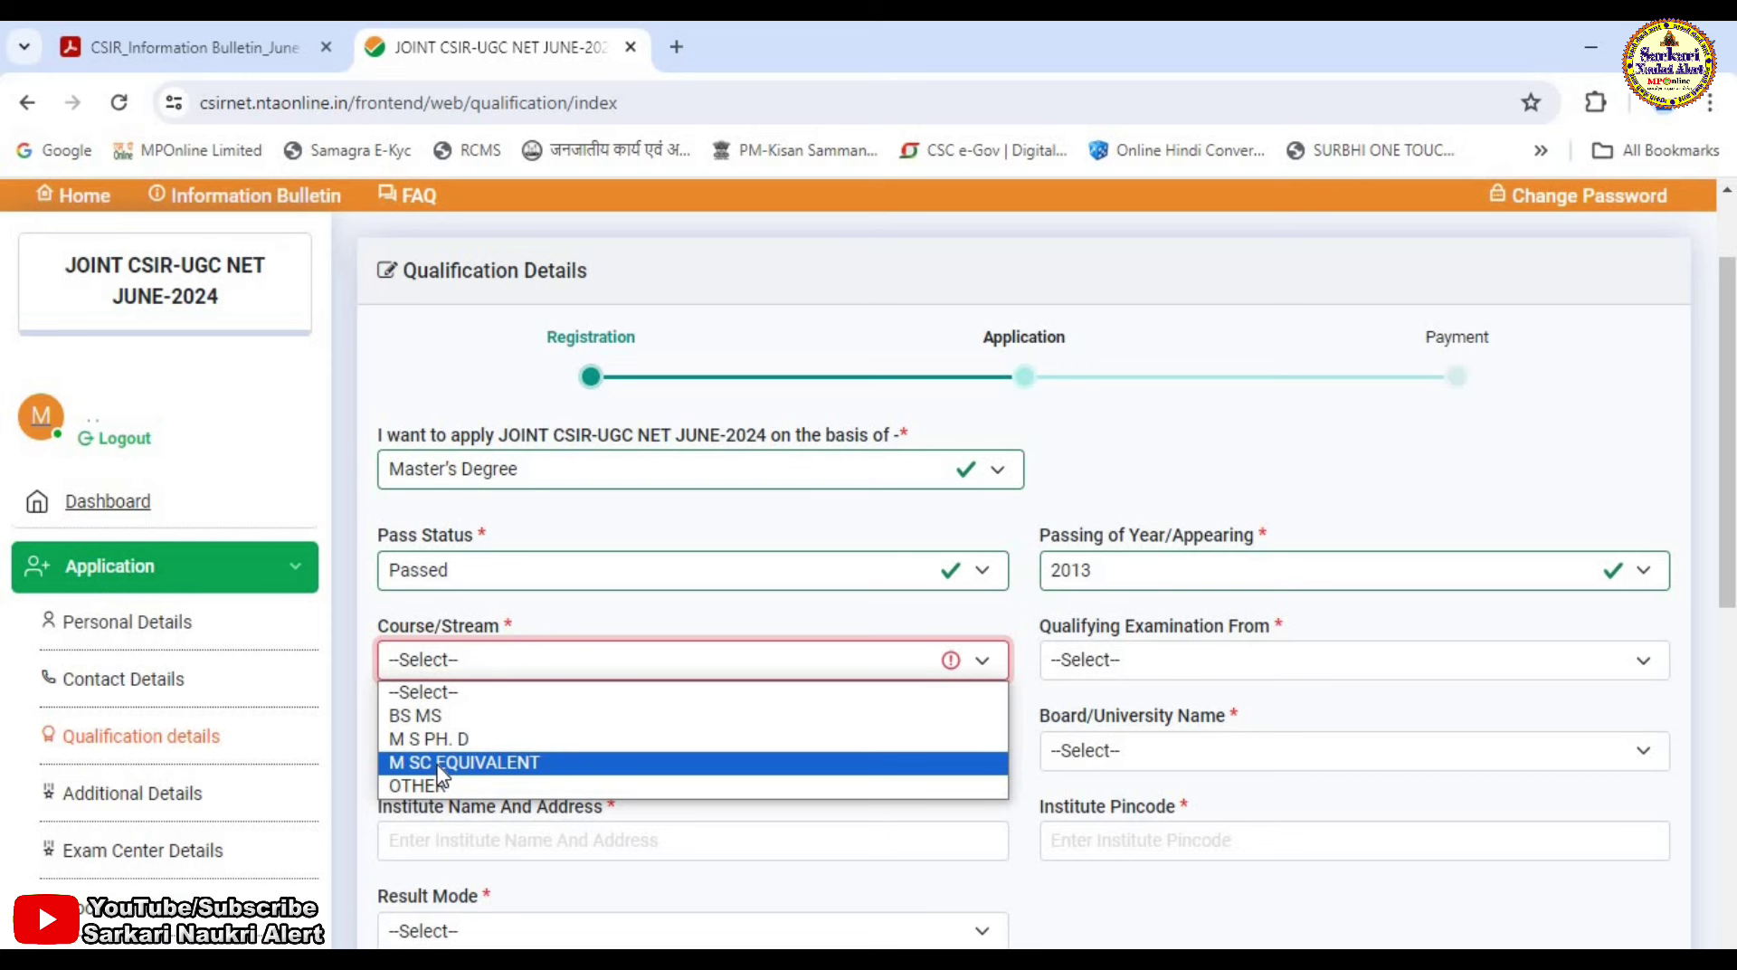
click(905, 760)
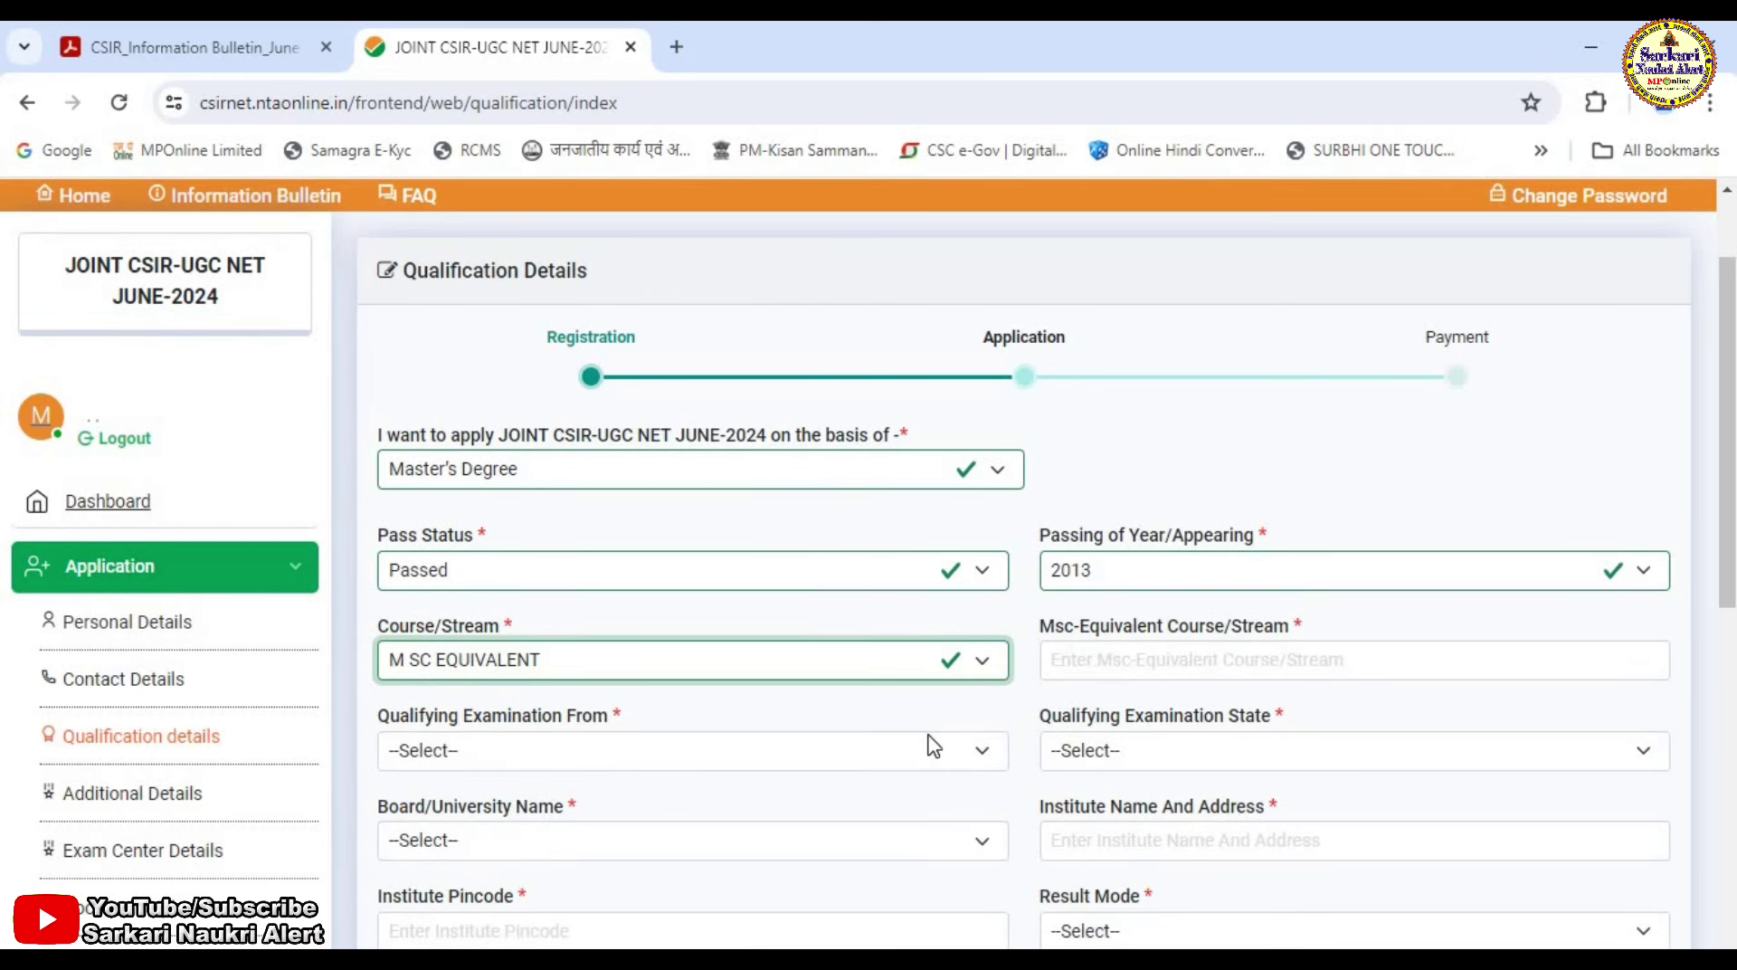
click(1175, 668)
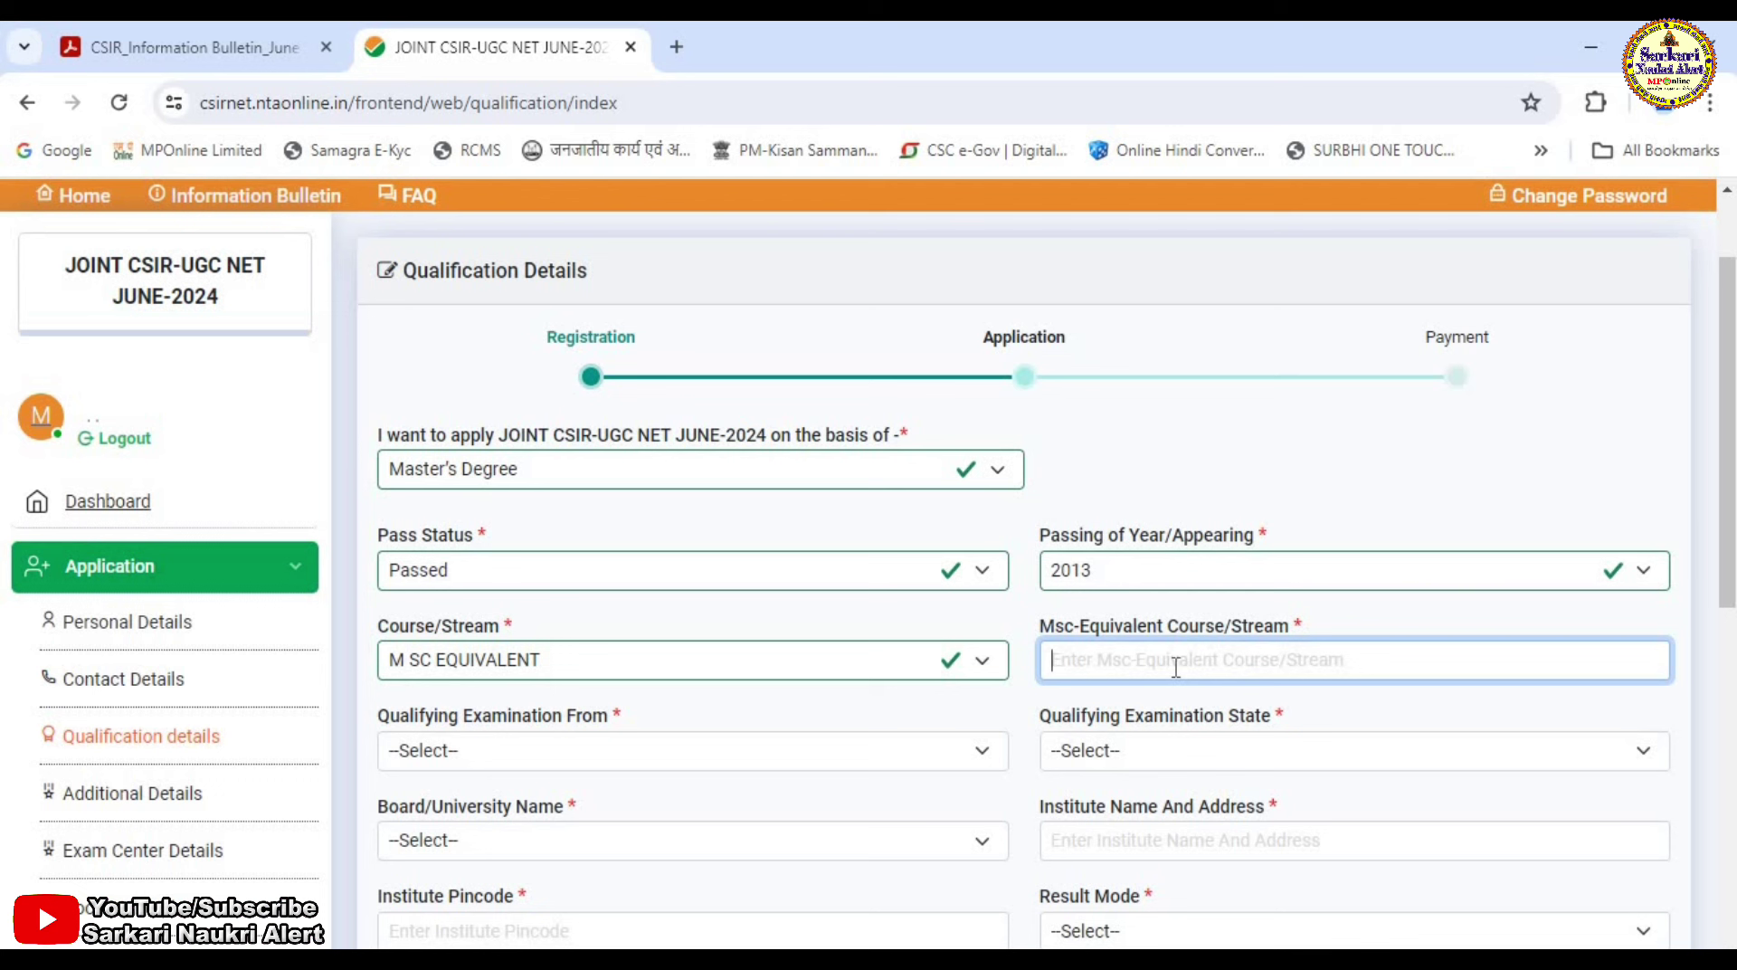
text(c)
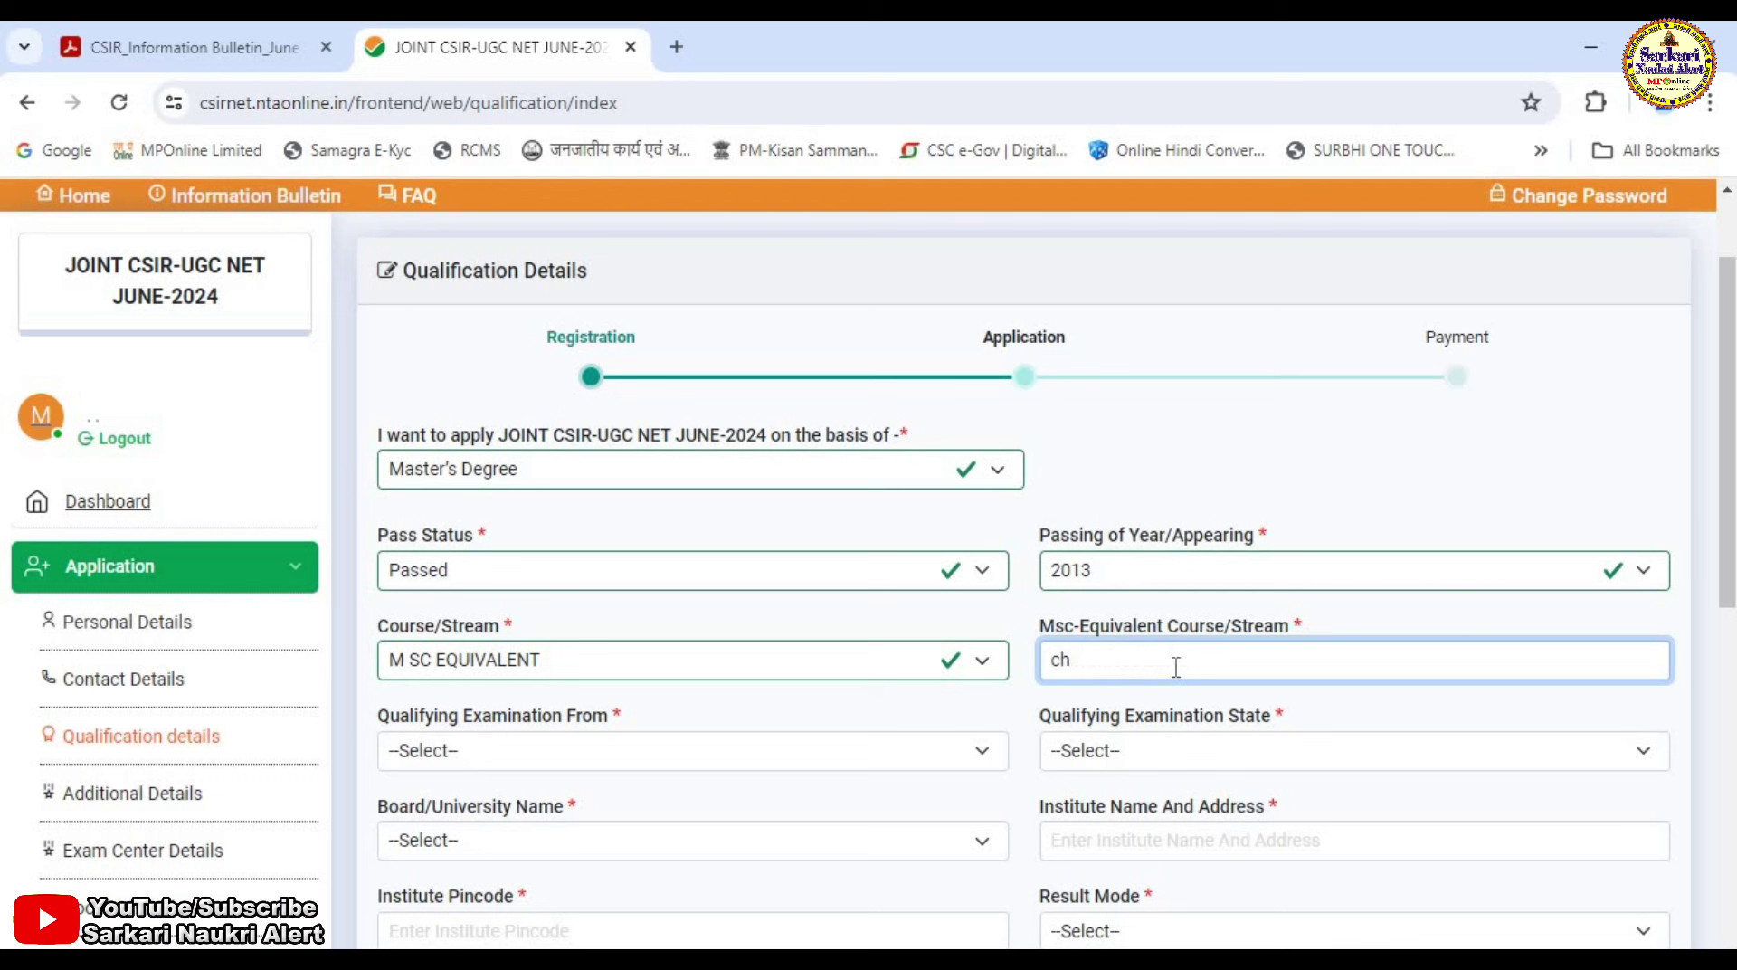
text(HEMISTRY)
Set the qualifying examination location to INDIA, MADHYA PRADESH.
click(564, 759)
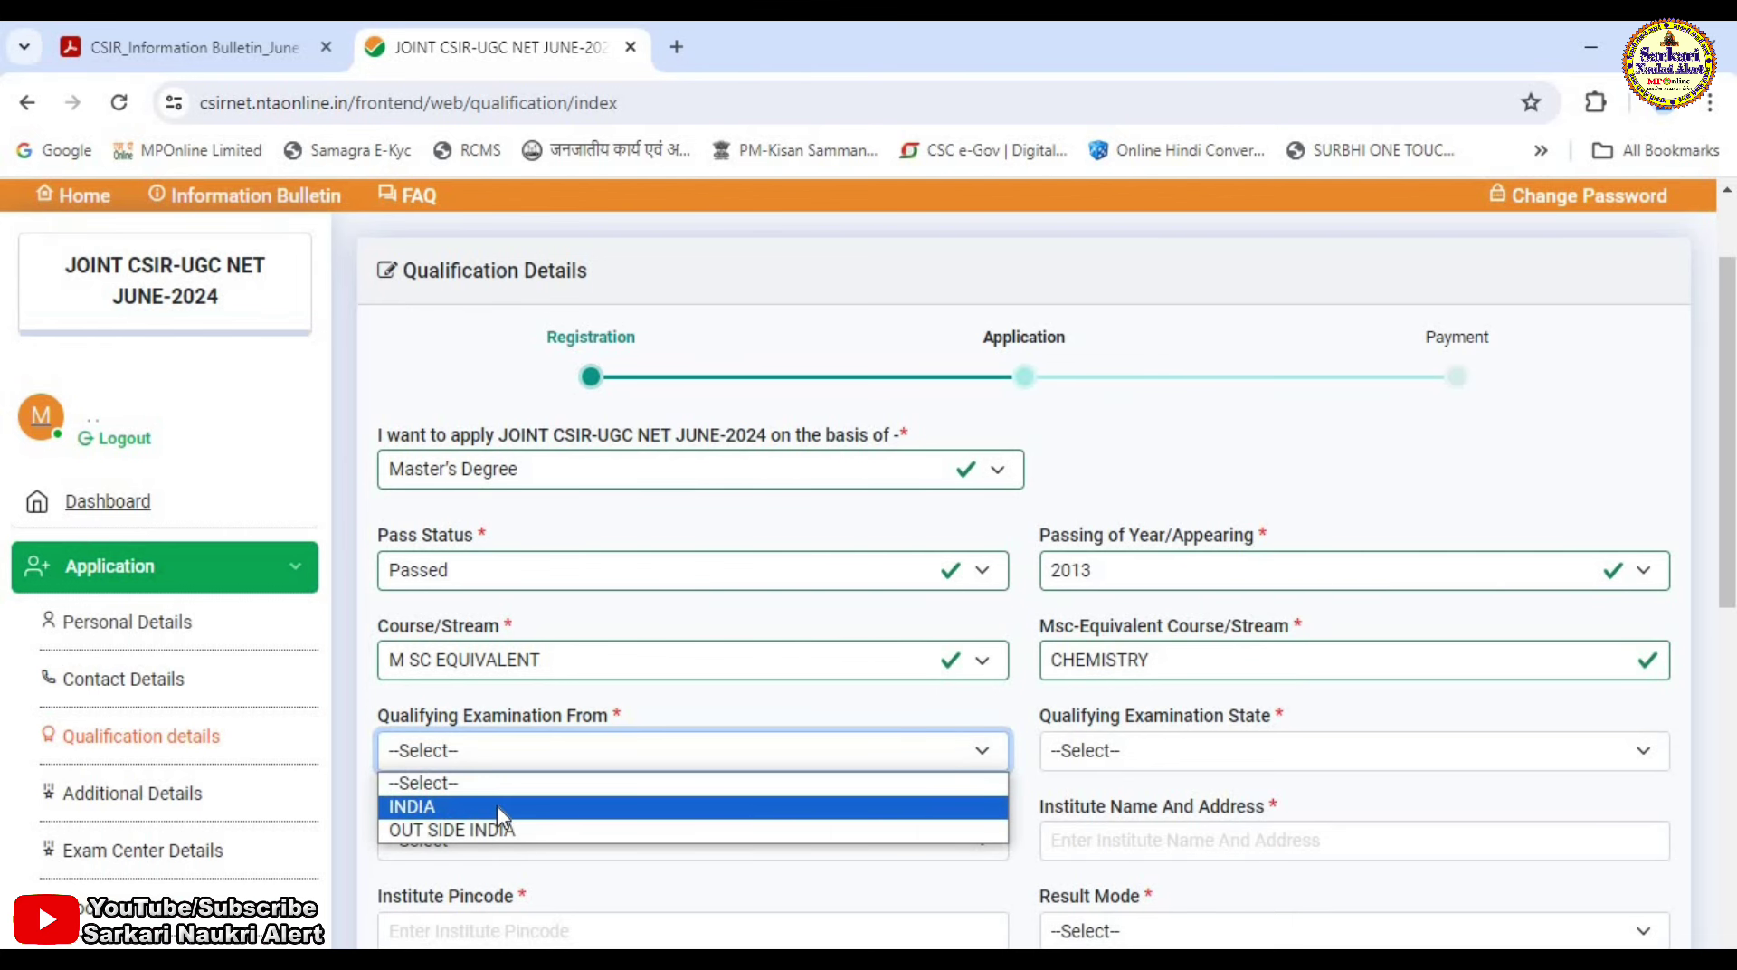
click(497, 805)
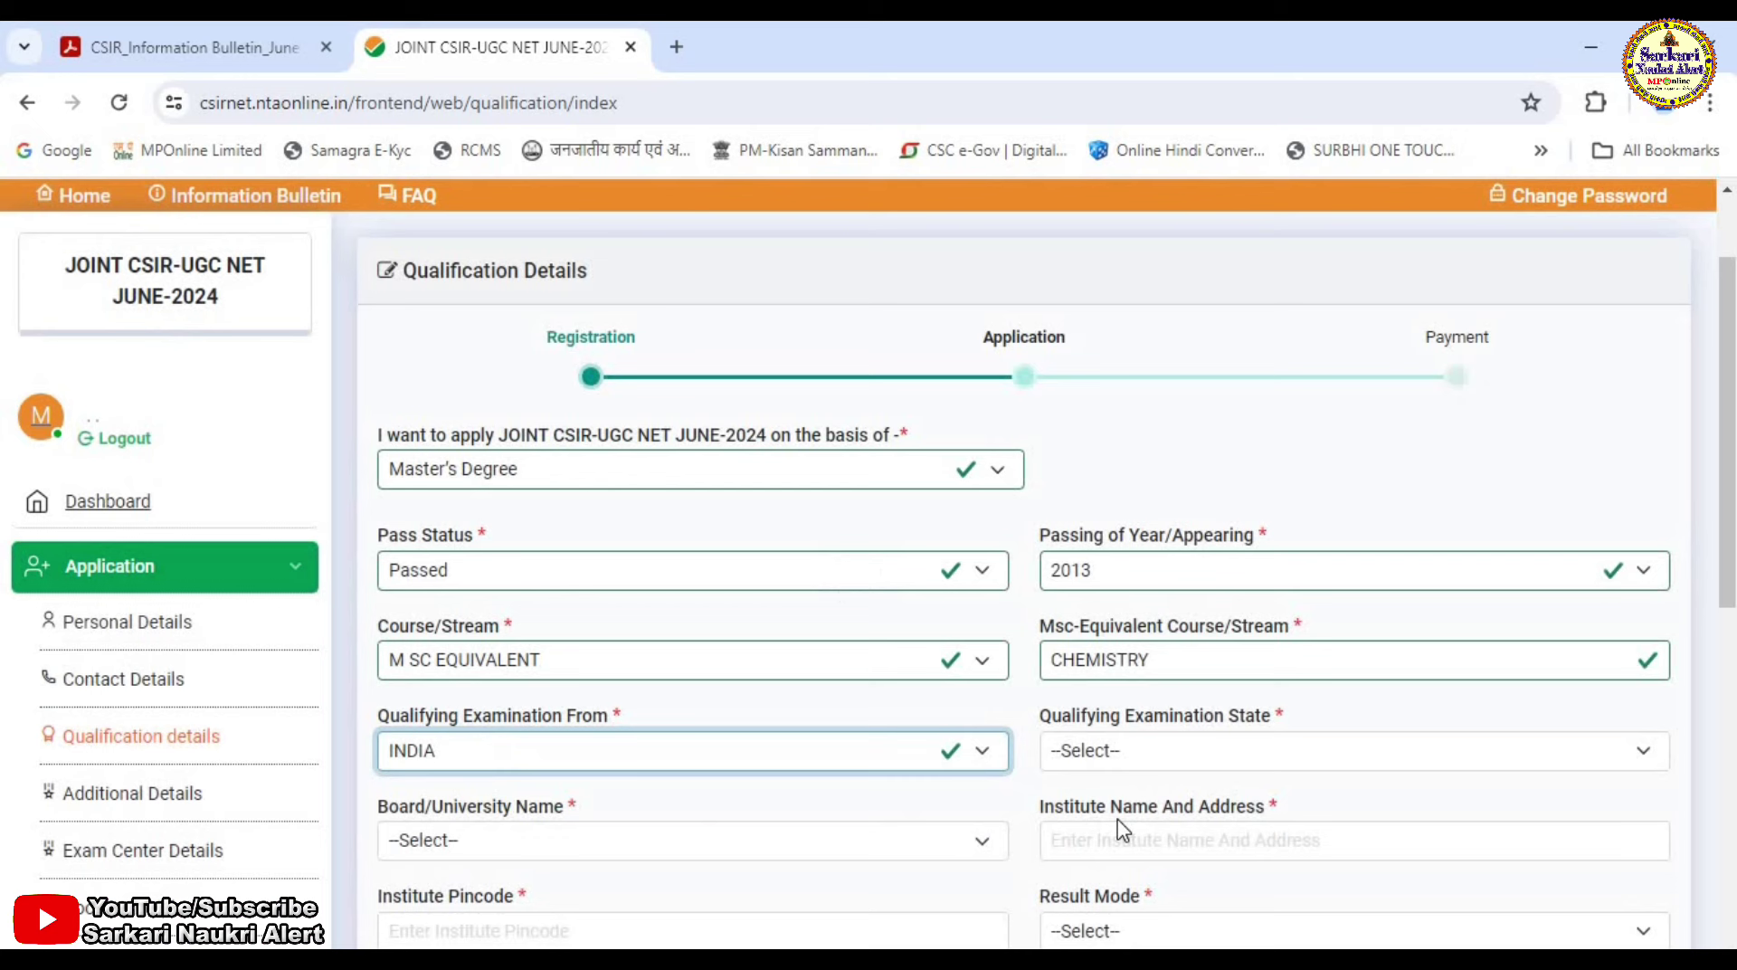
click(1137, 756)
key(m)
key(Return)
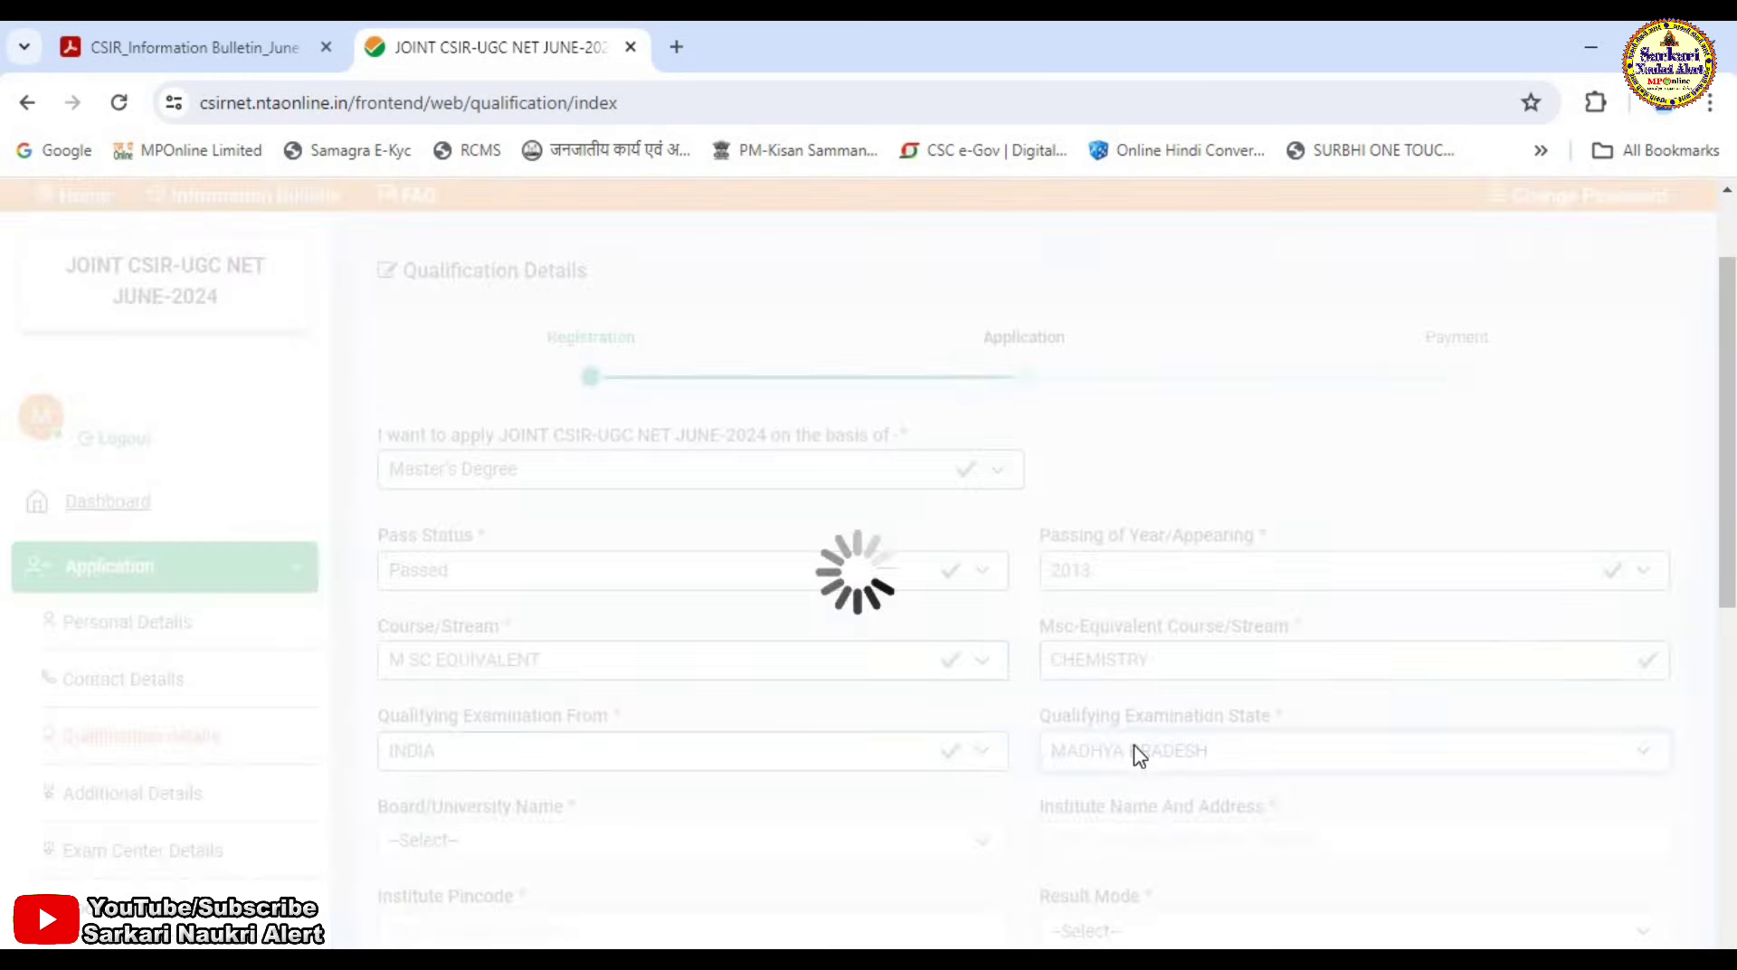
Select DEVI AHILYA VISHWAVIDYALAYA as university, Percentage result mode, and 560 of 1000 marks.
click(575, 841)
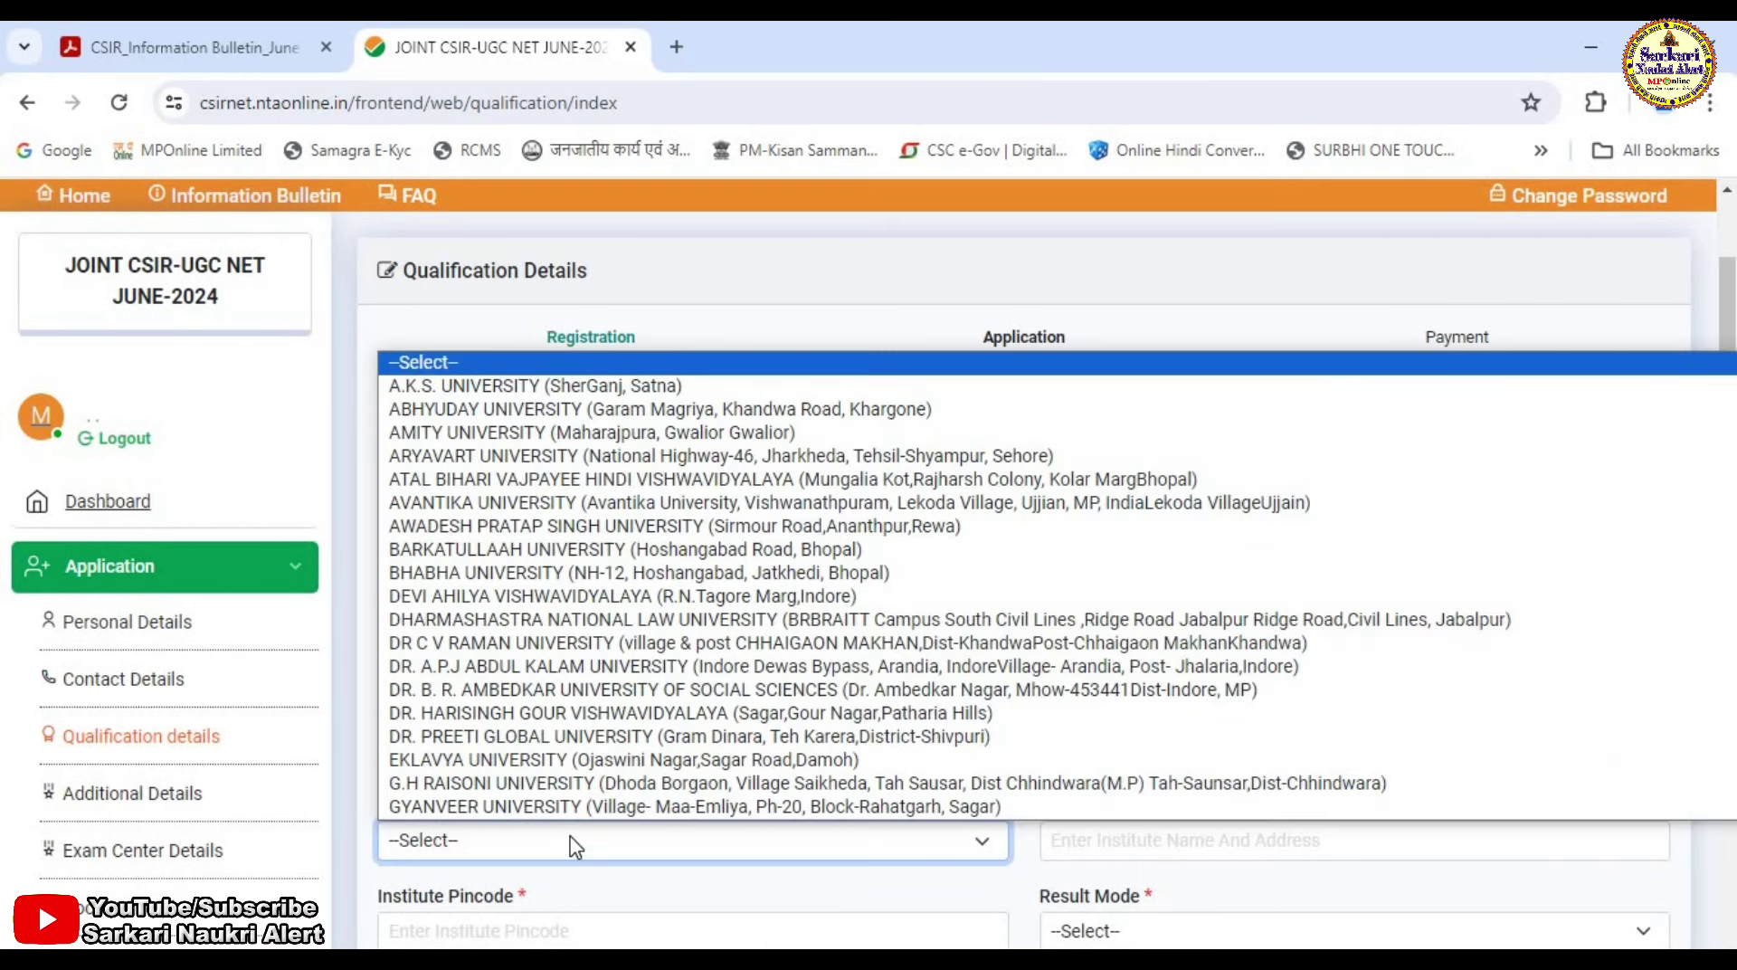
key(d)
key(Return)
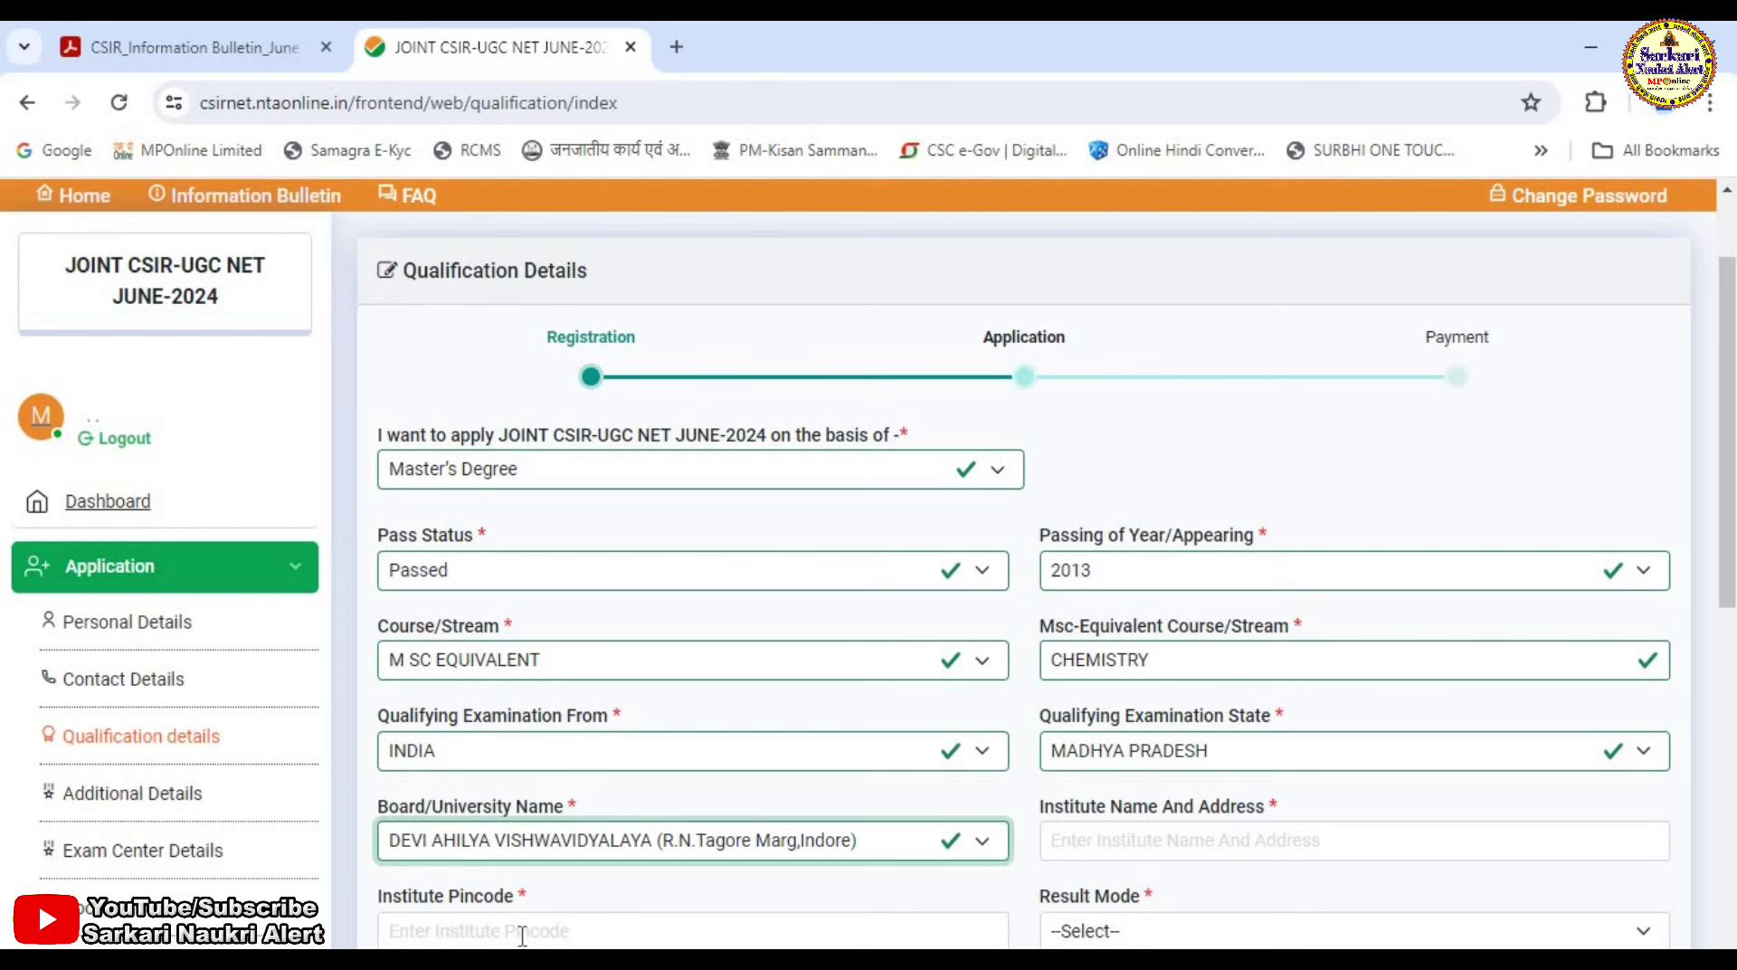
click(1179, 934)
click(1142, 876)
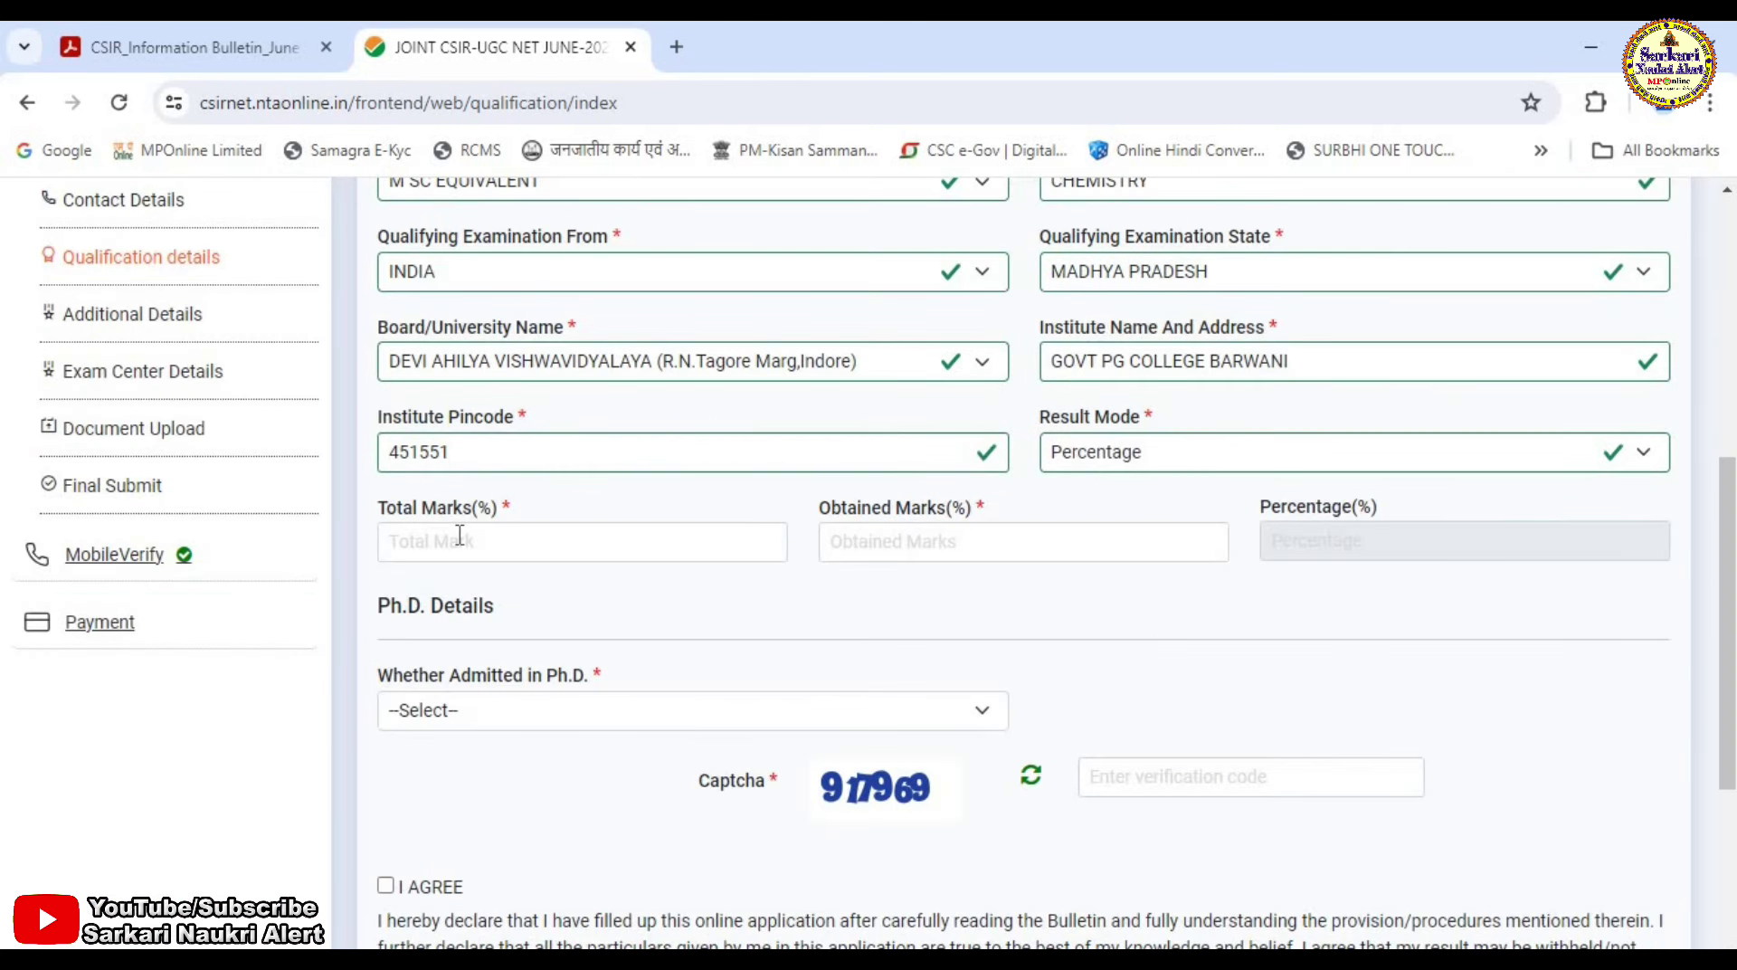
click(459, 539)
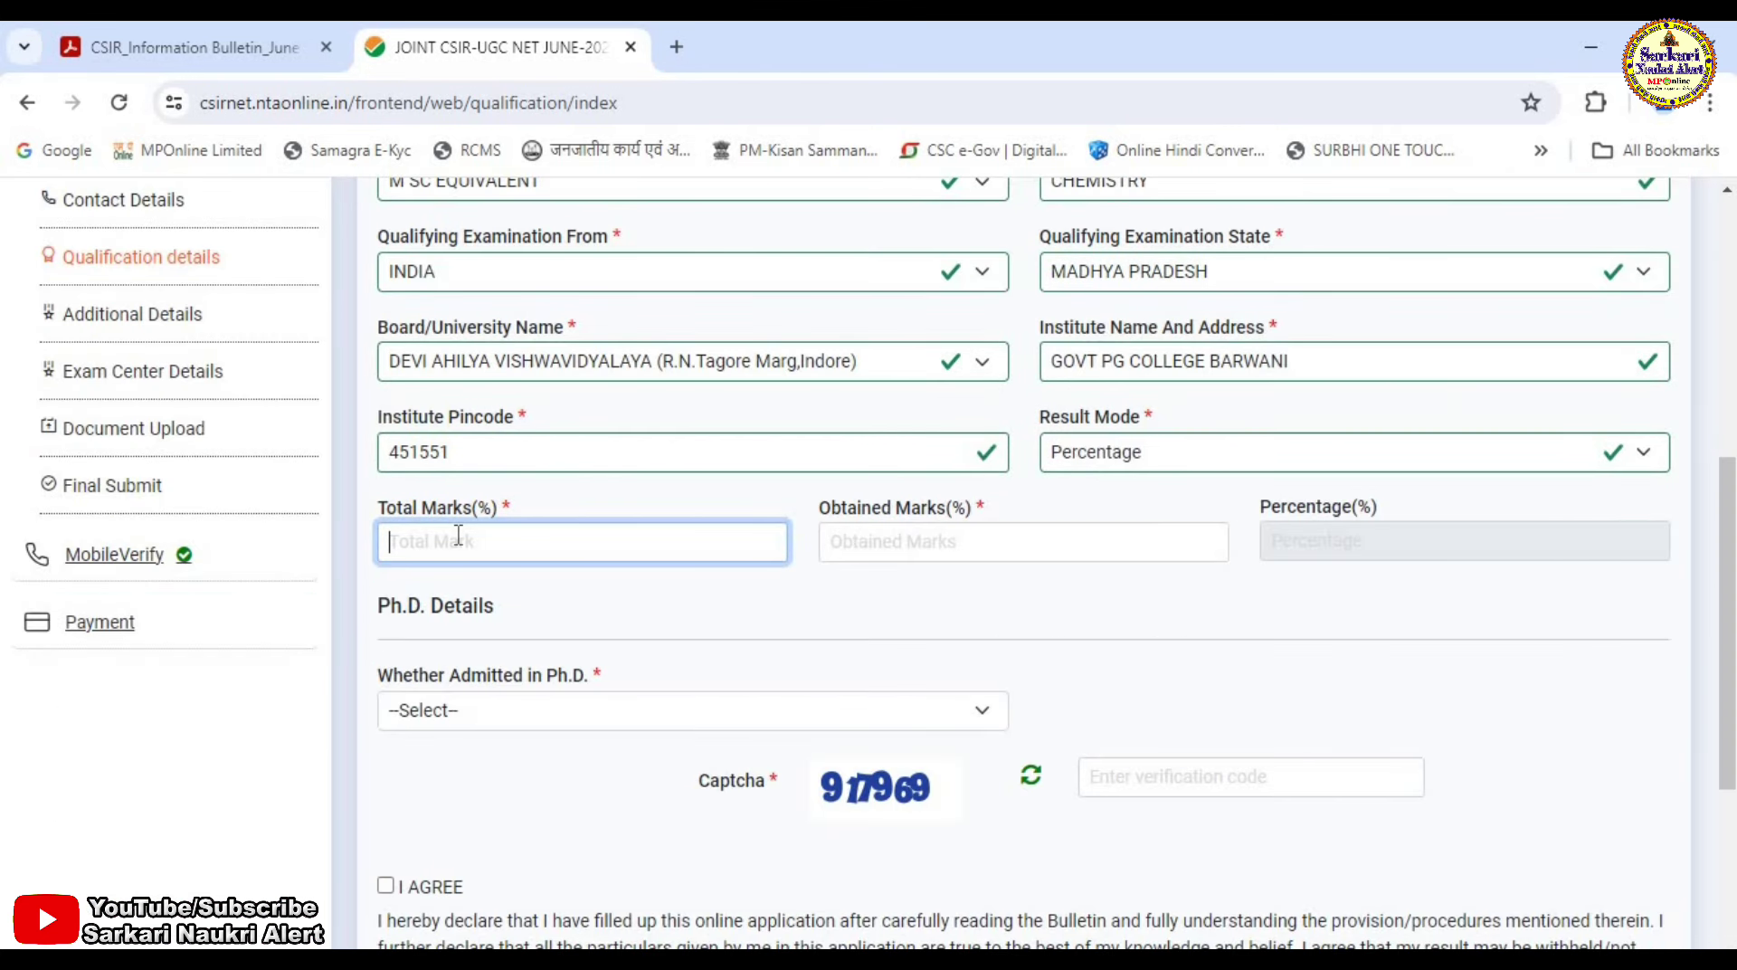
text(1000)
key(Tab)
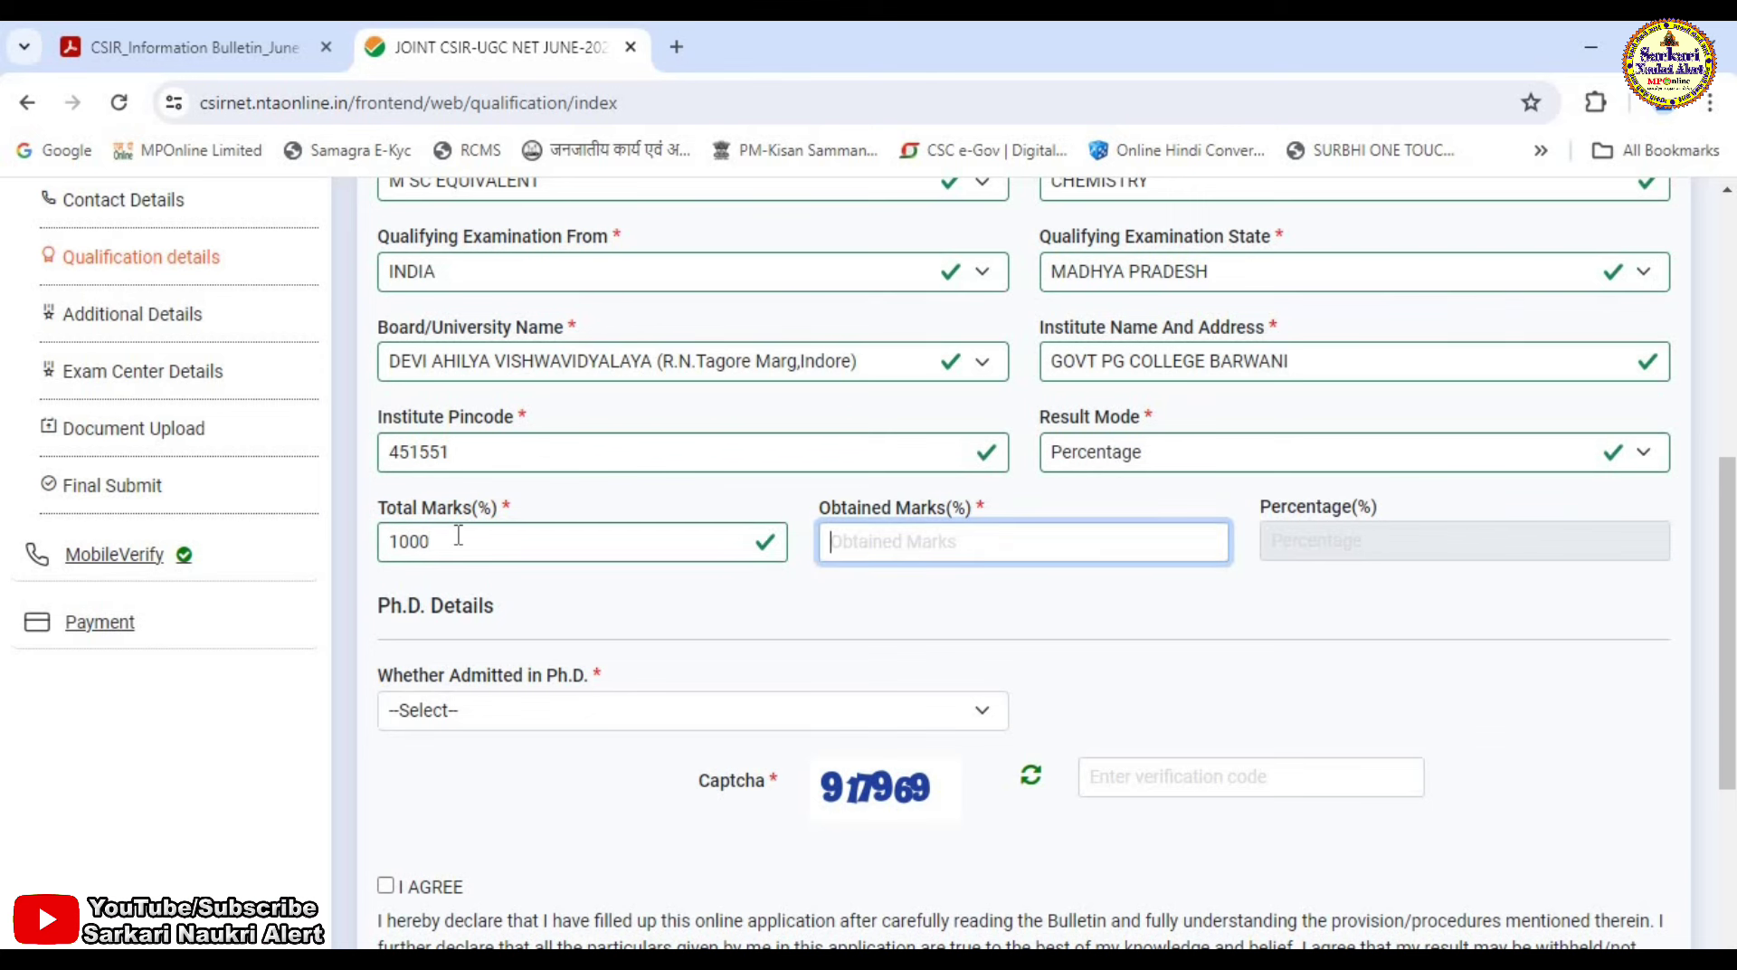
text(560)
key(Tab)
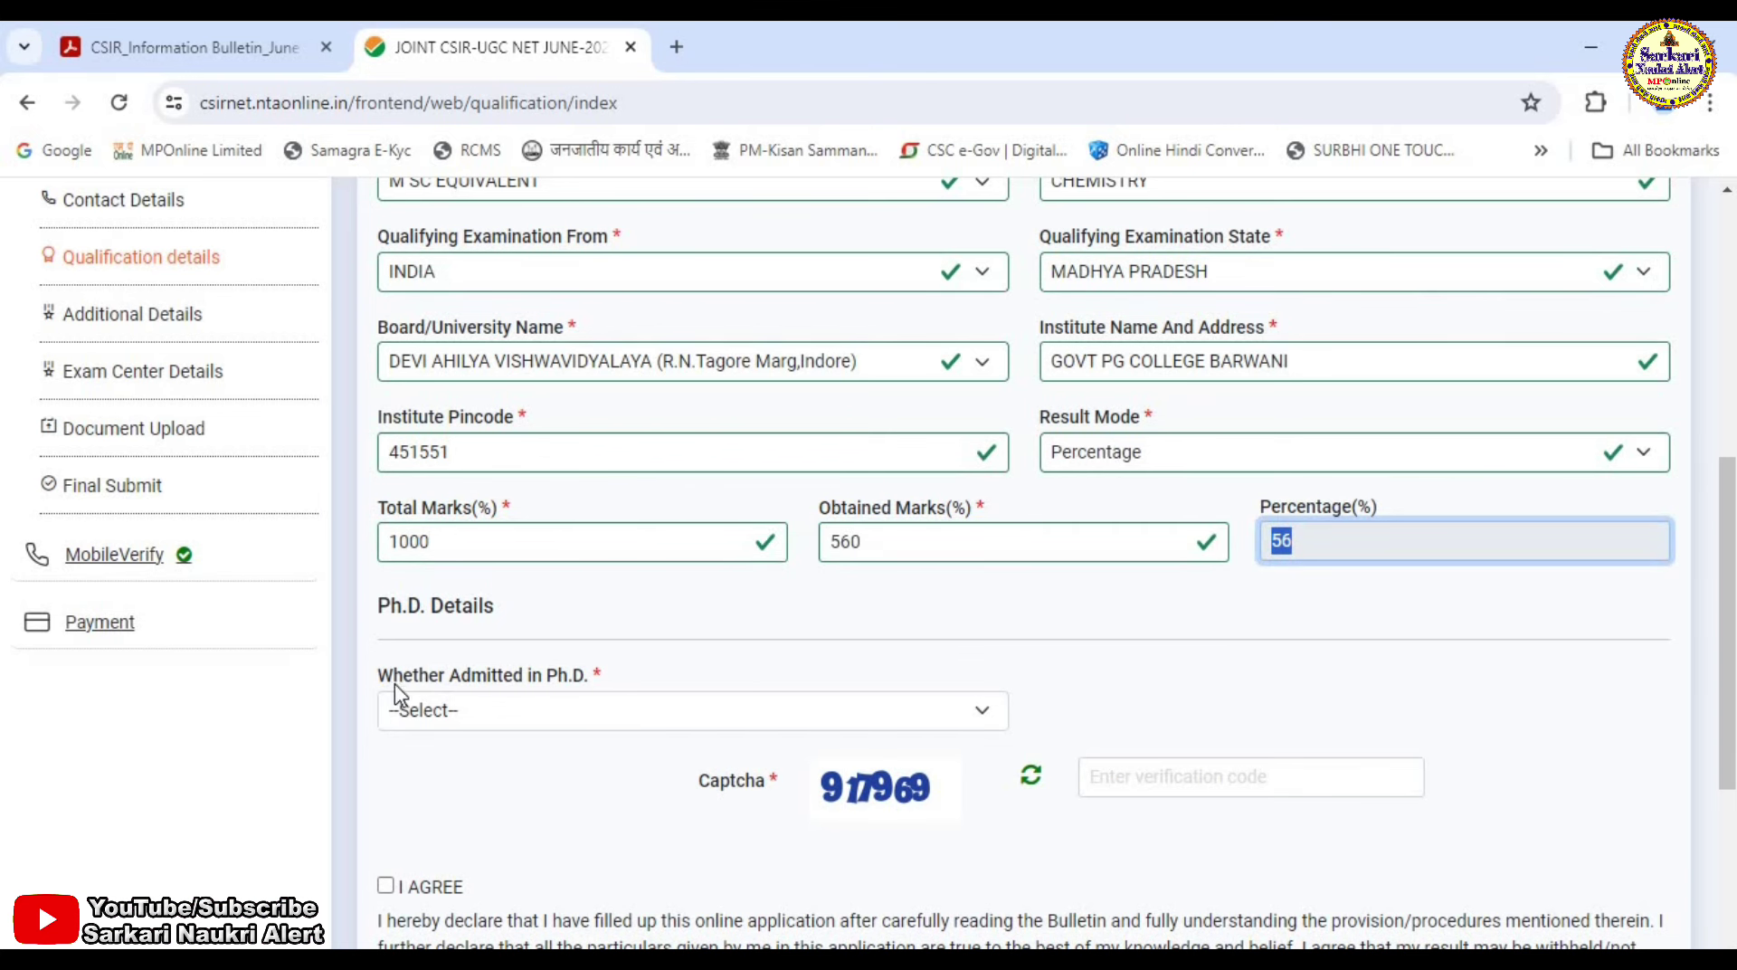
Answer No to Ph.D. admission, enter the captcha, agree to the declaration and save.
click(553, 719)
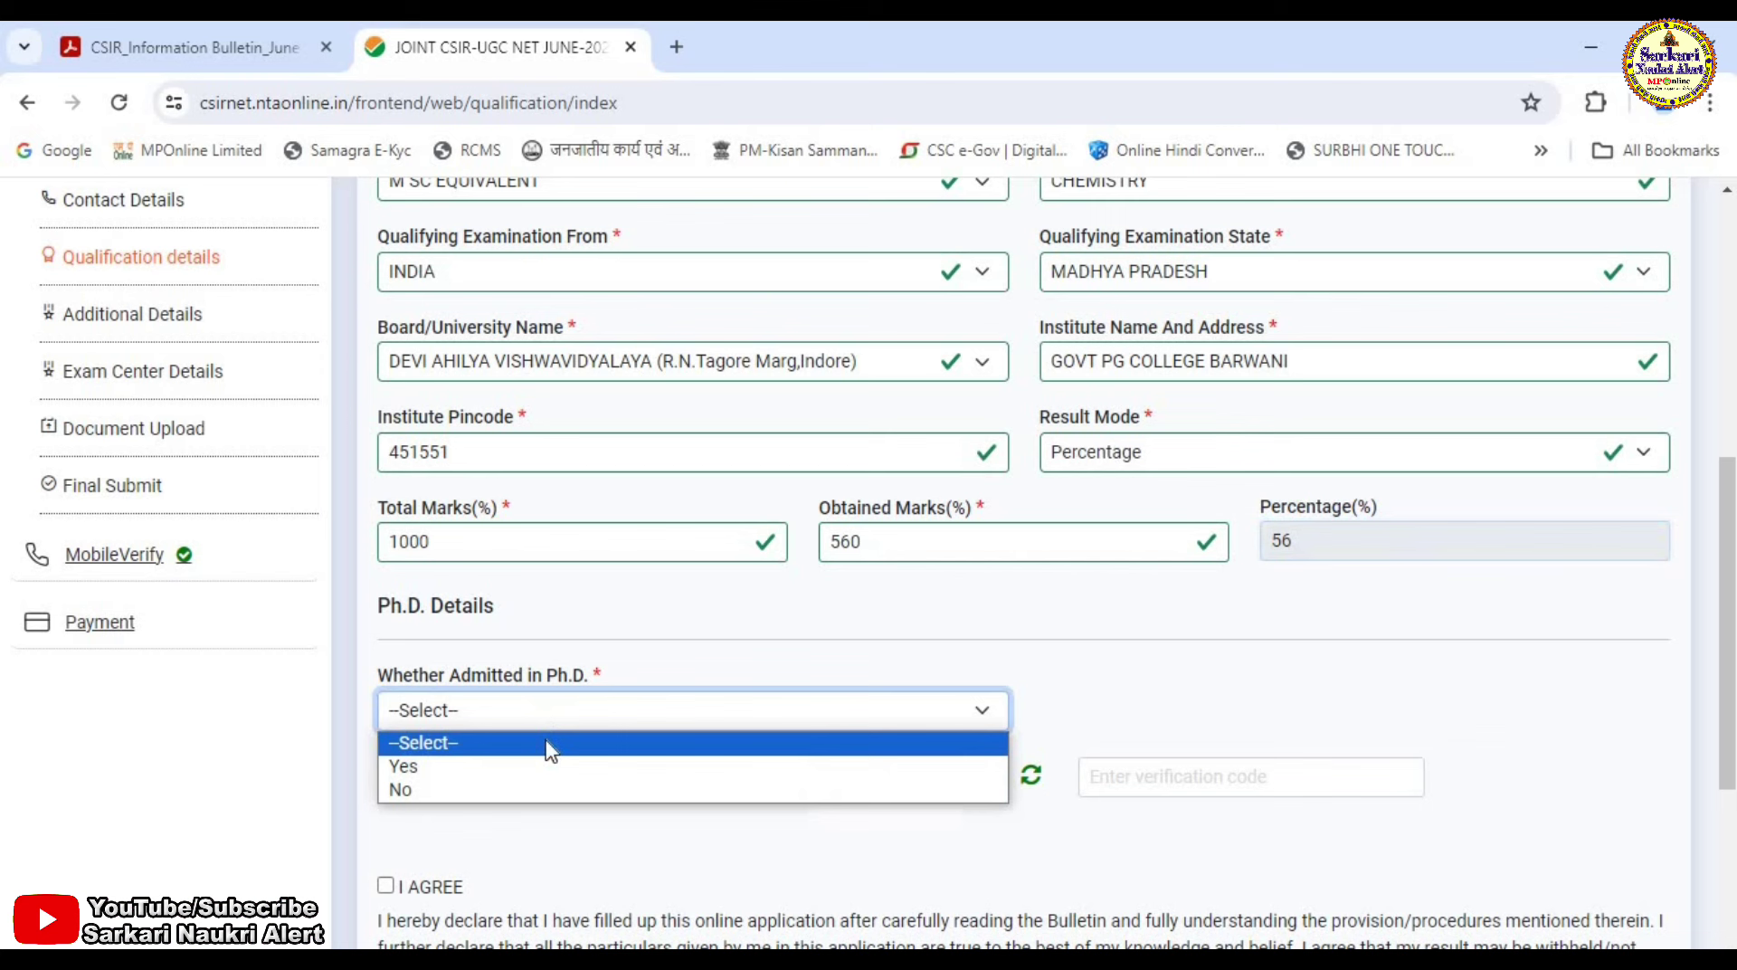
click(469, 789)
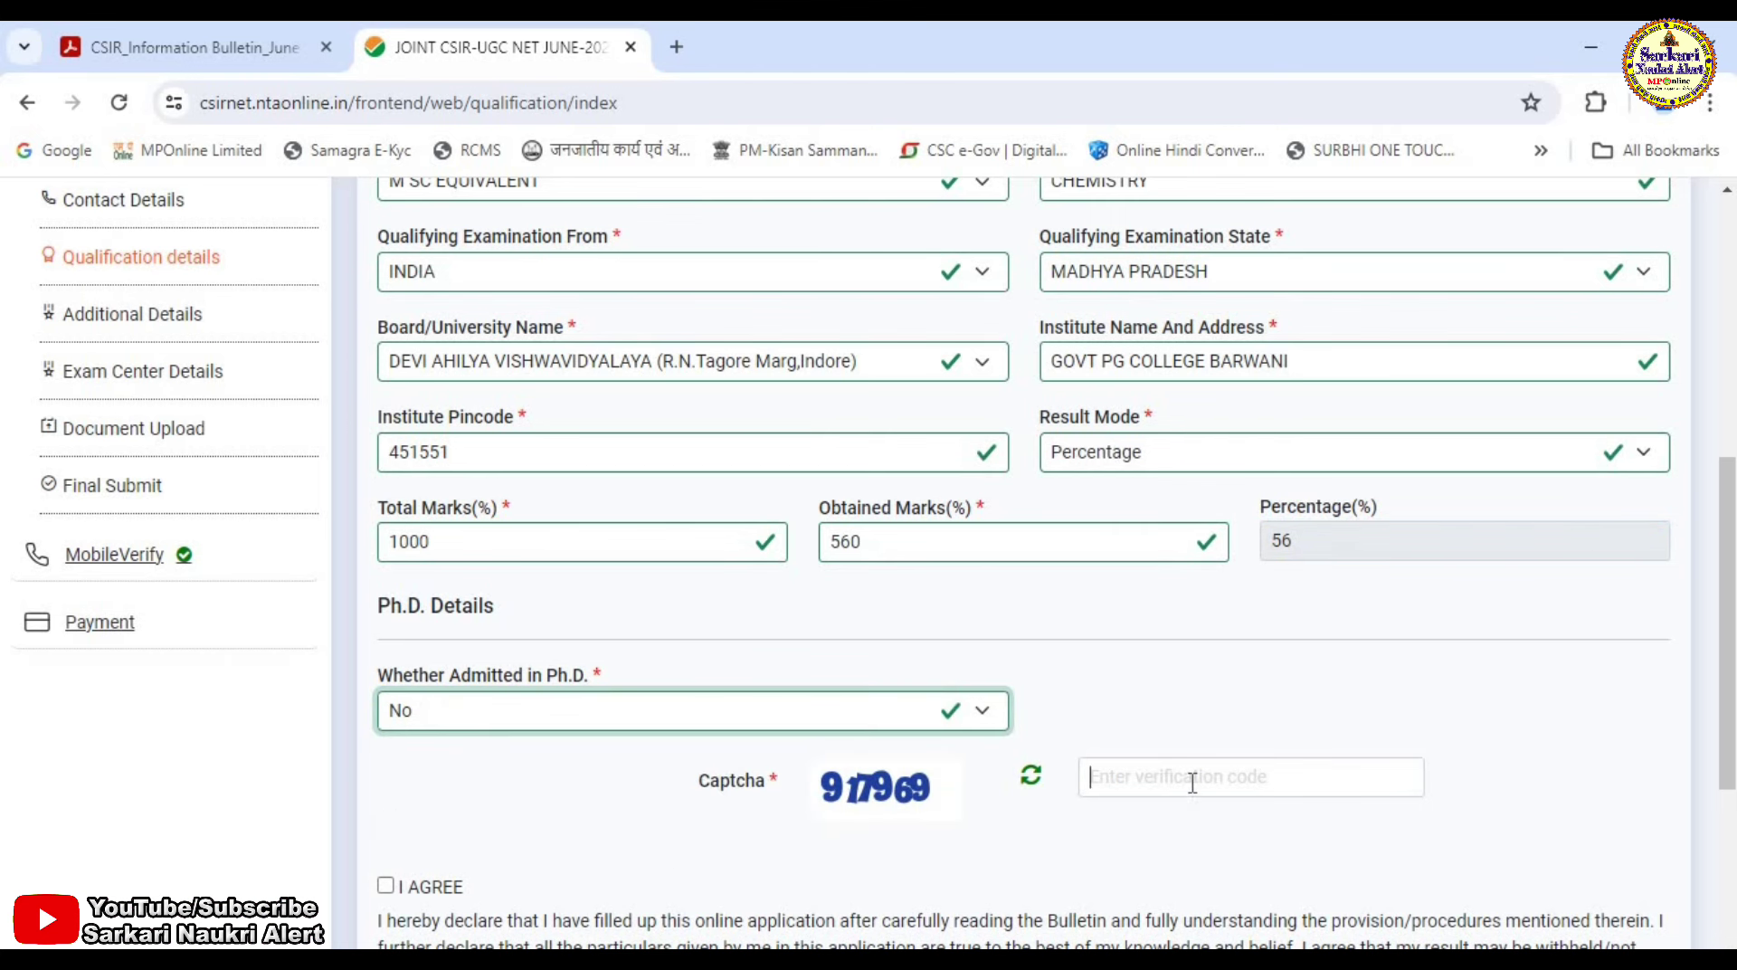
click(1192, 783)
text(91796)
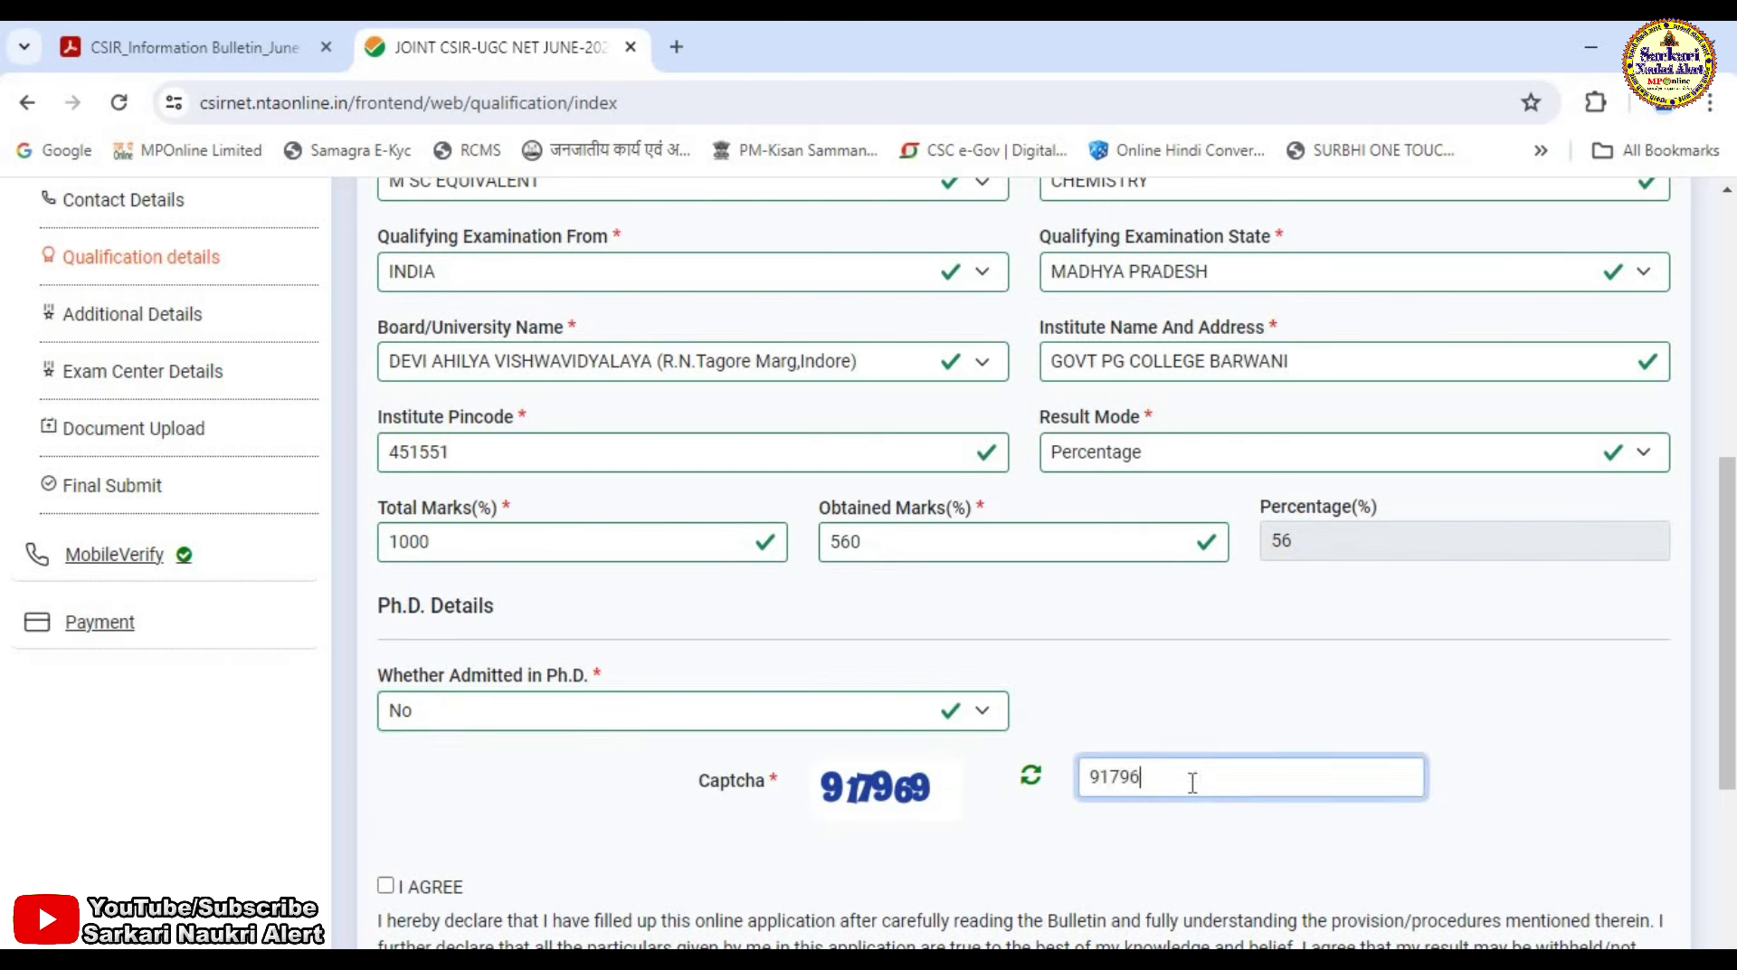
text(9)
click(636, 878)
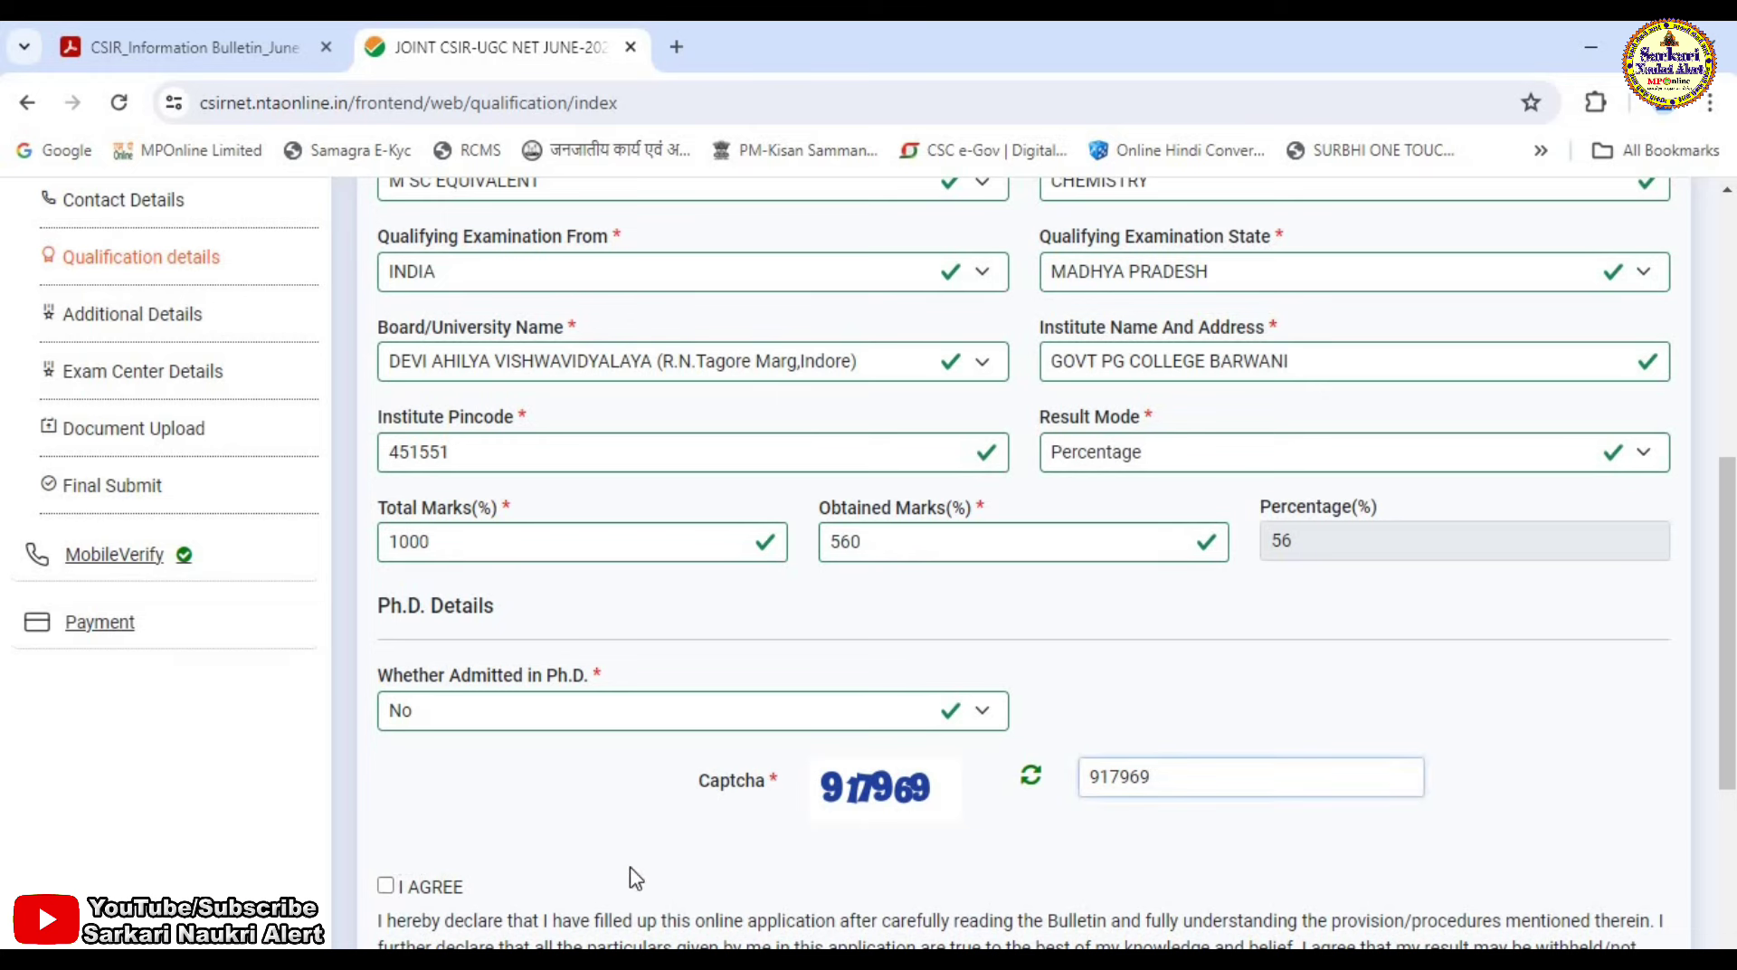
click(636, 879)
scroll(636, 877, down, 4)
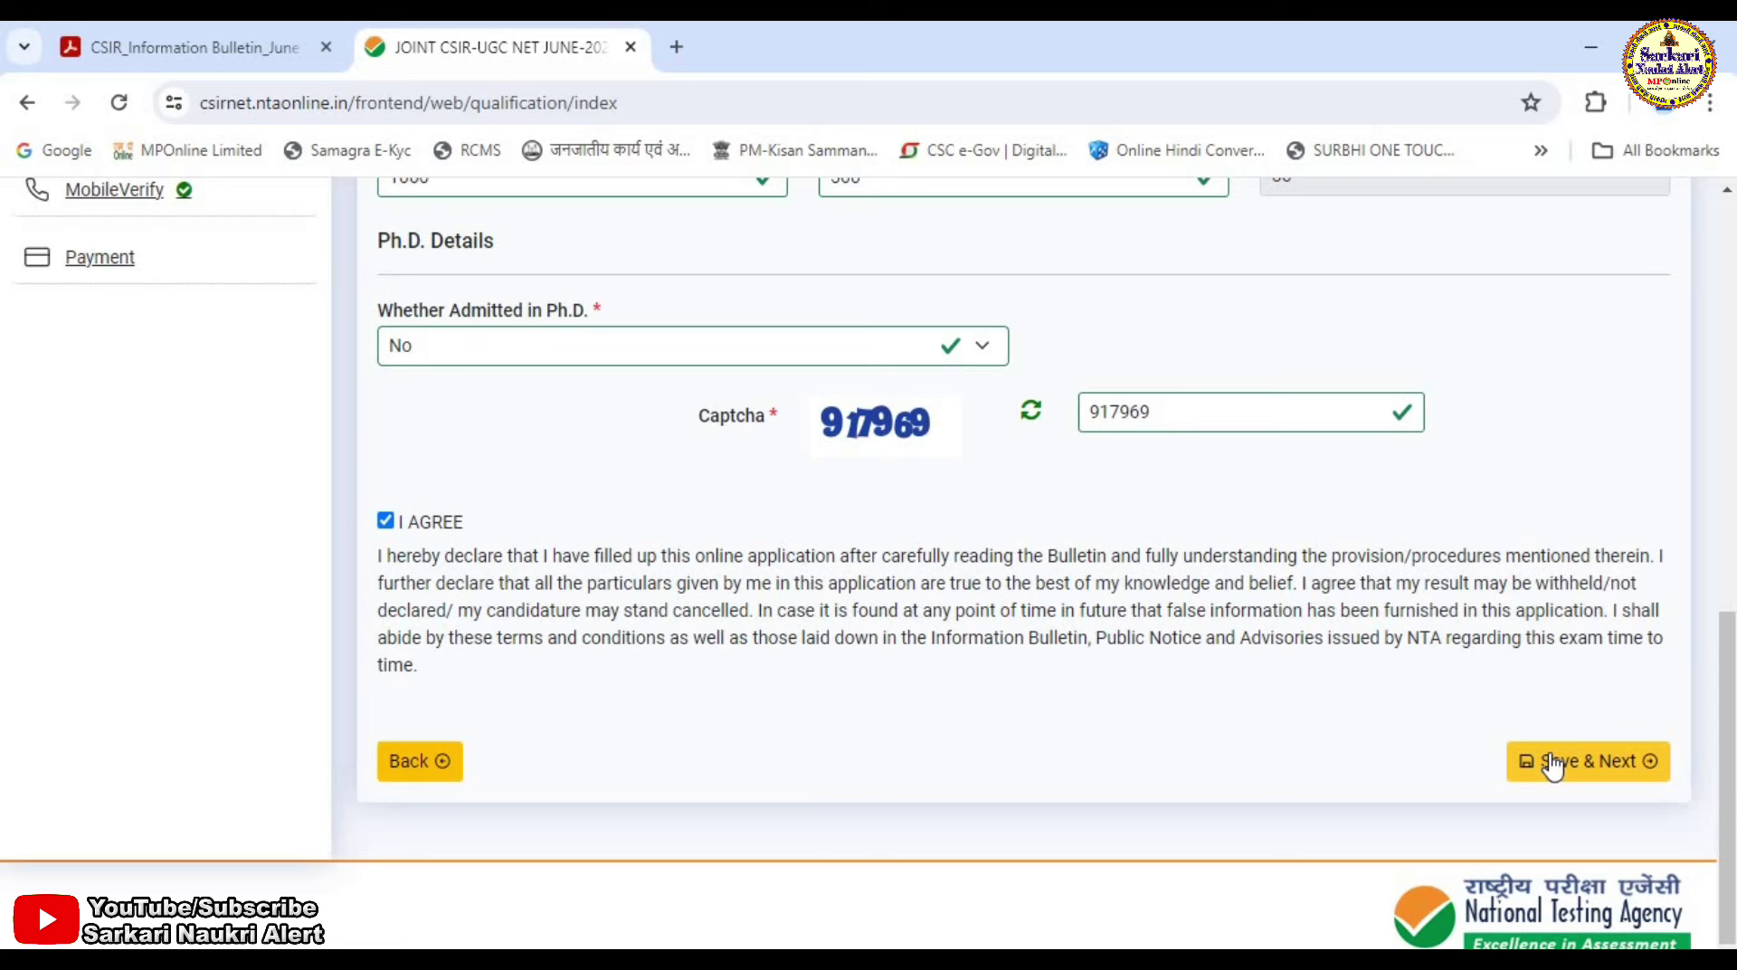
click(1552, 762)
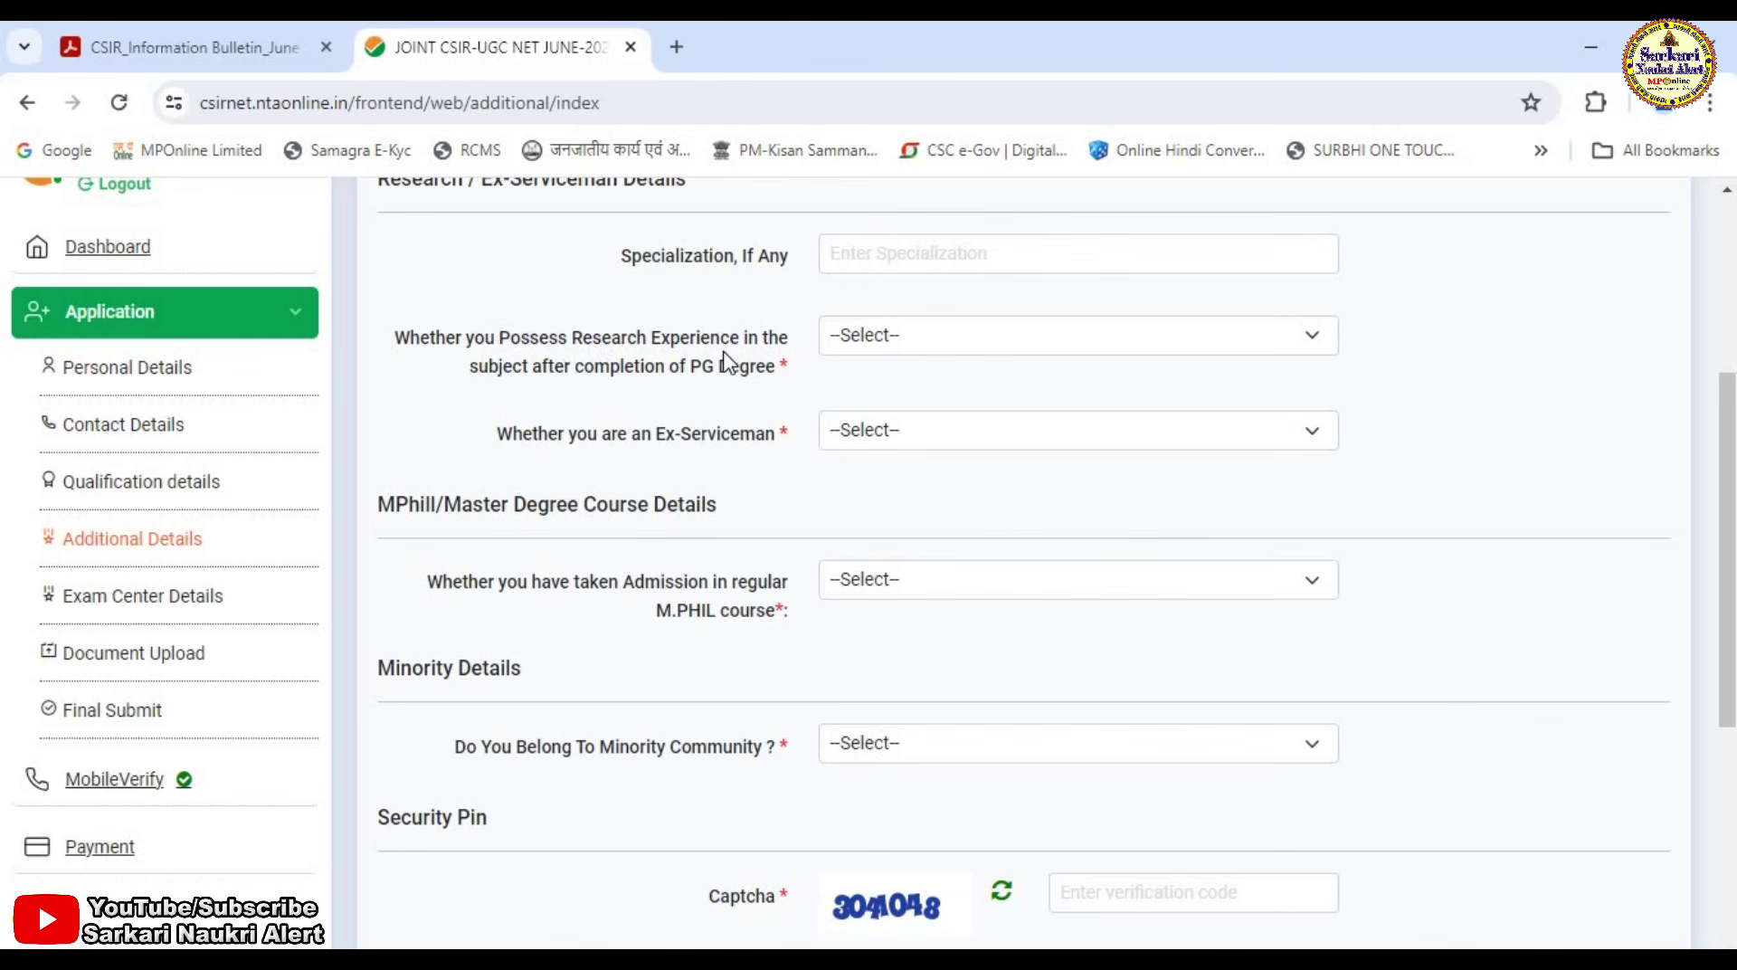
Answer No for research experience, Ex-Serviceman and M.PHIL admission.
click(1004, 351)
click(915, 413)
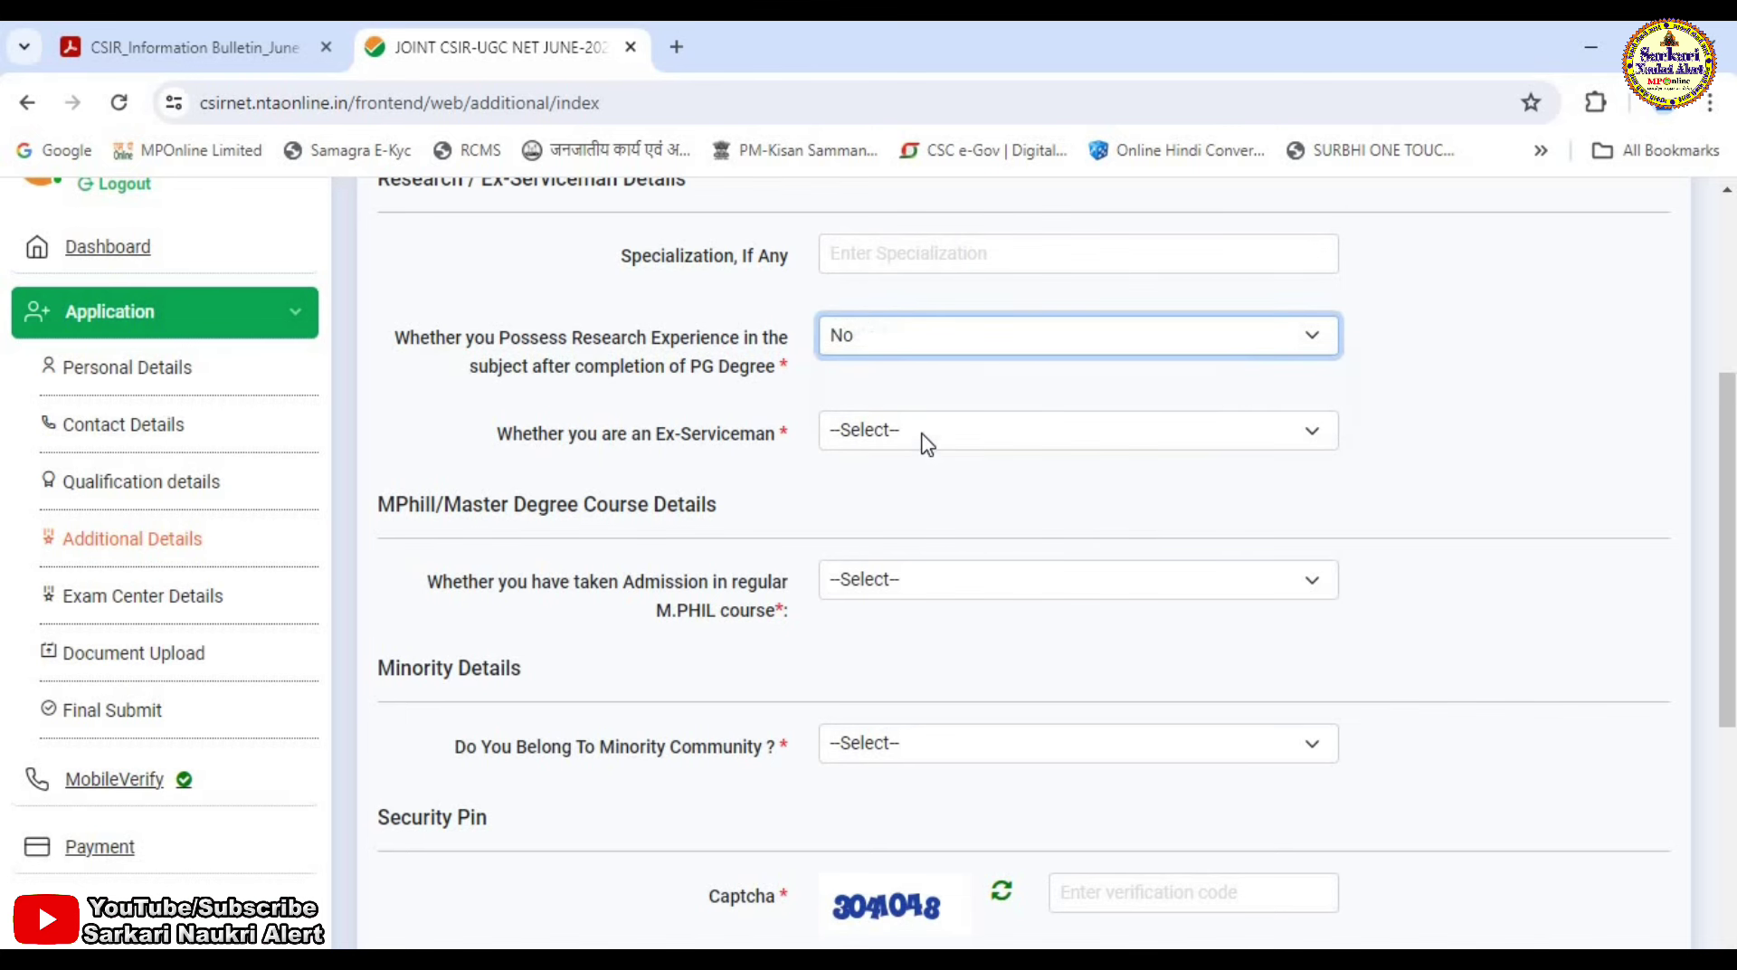
click(911, 444)
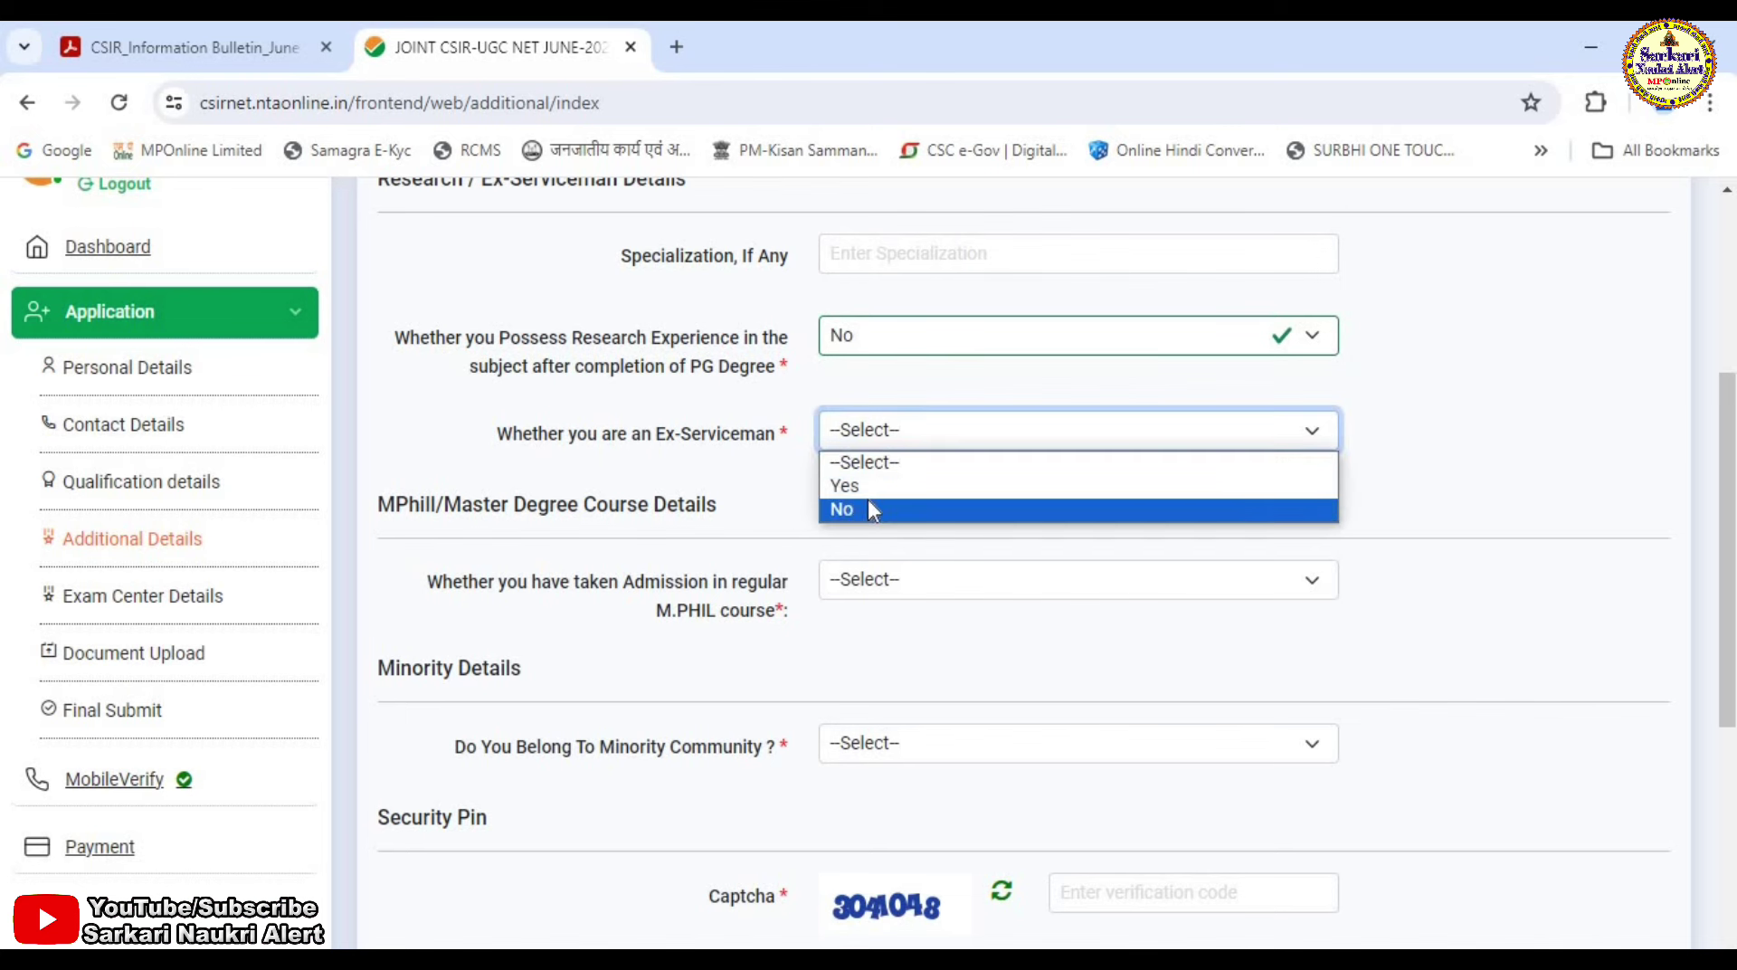
click(867, 502)
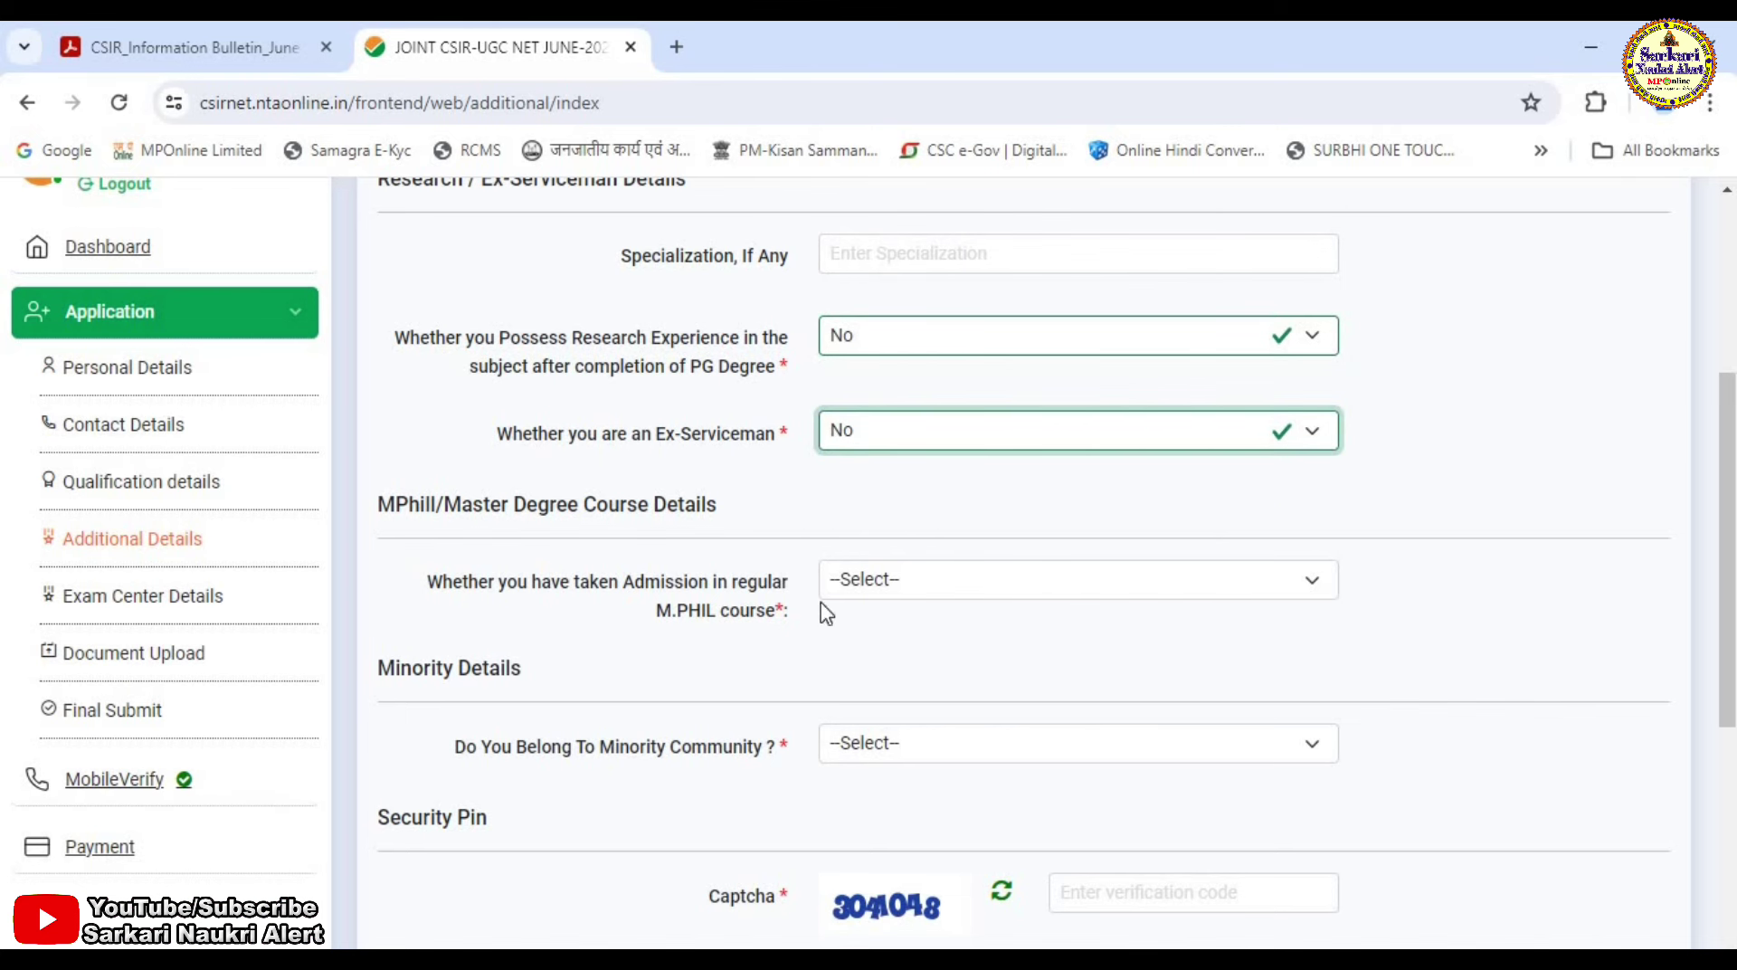
click(996, 589)
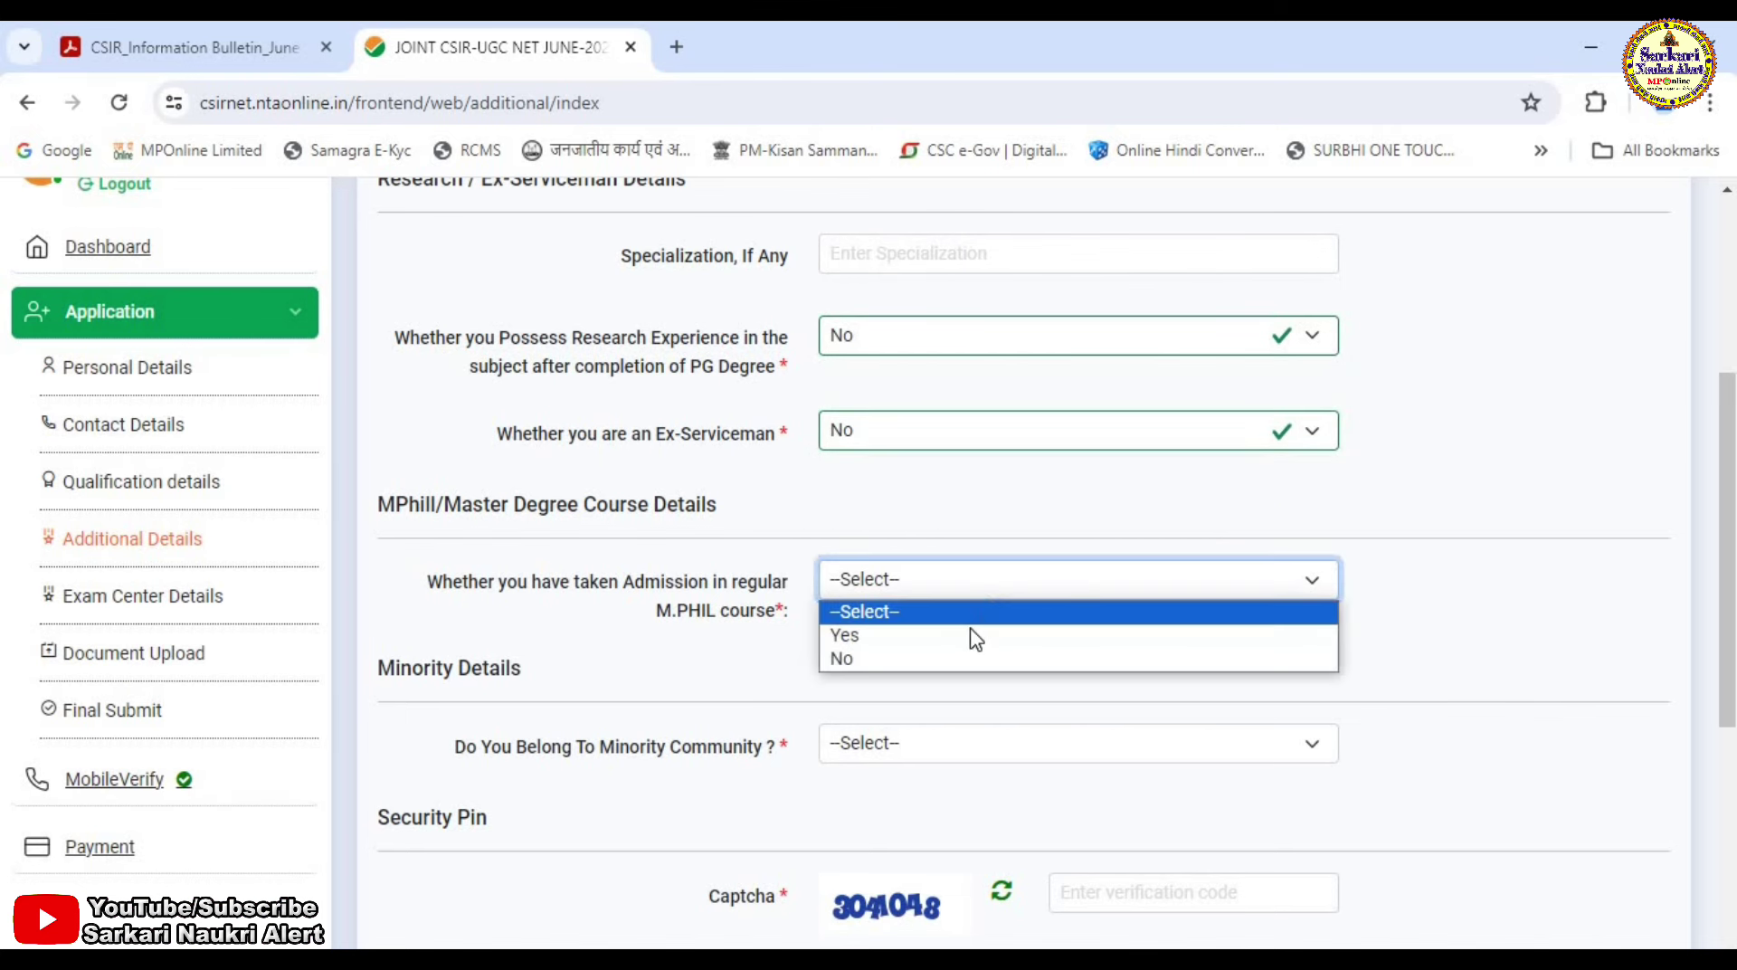
click(825, 667)
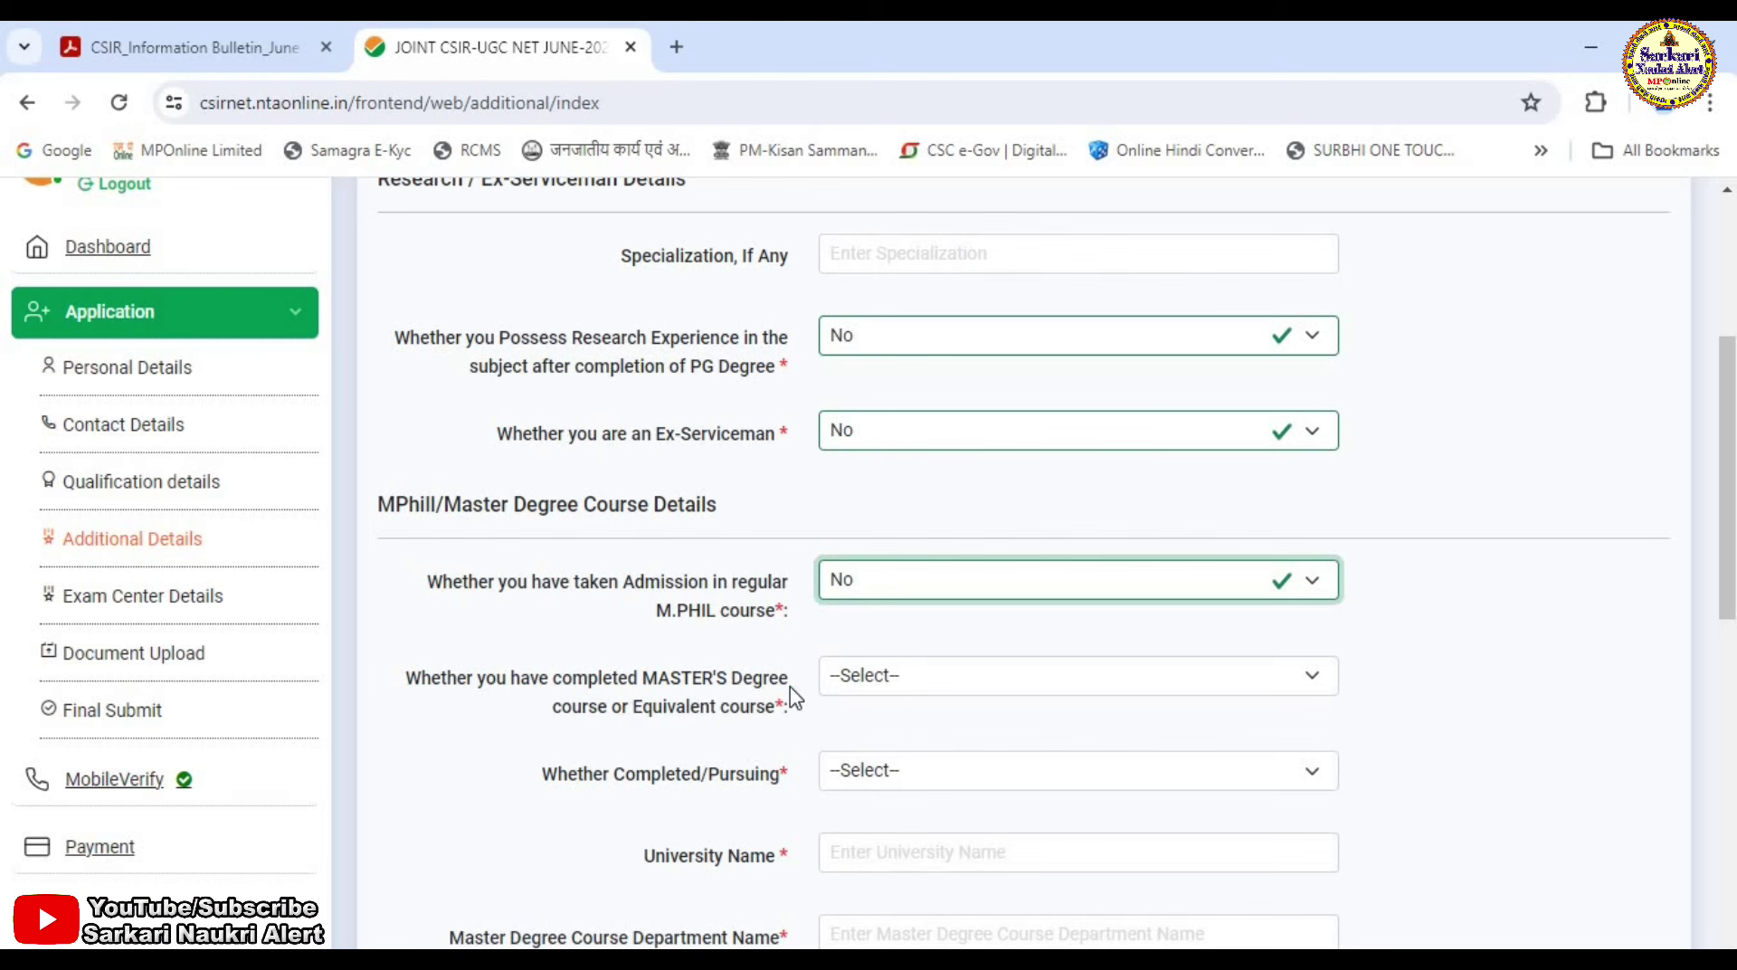
Answer Yes to a completed Master's degree with status Completed.
click(965, 685)
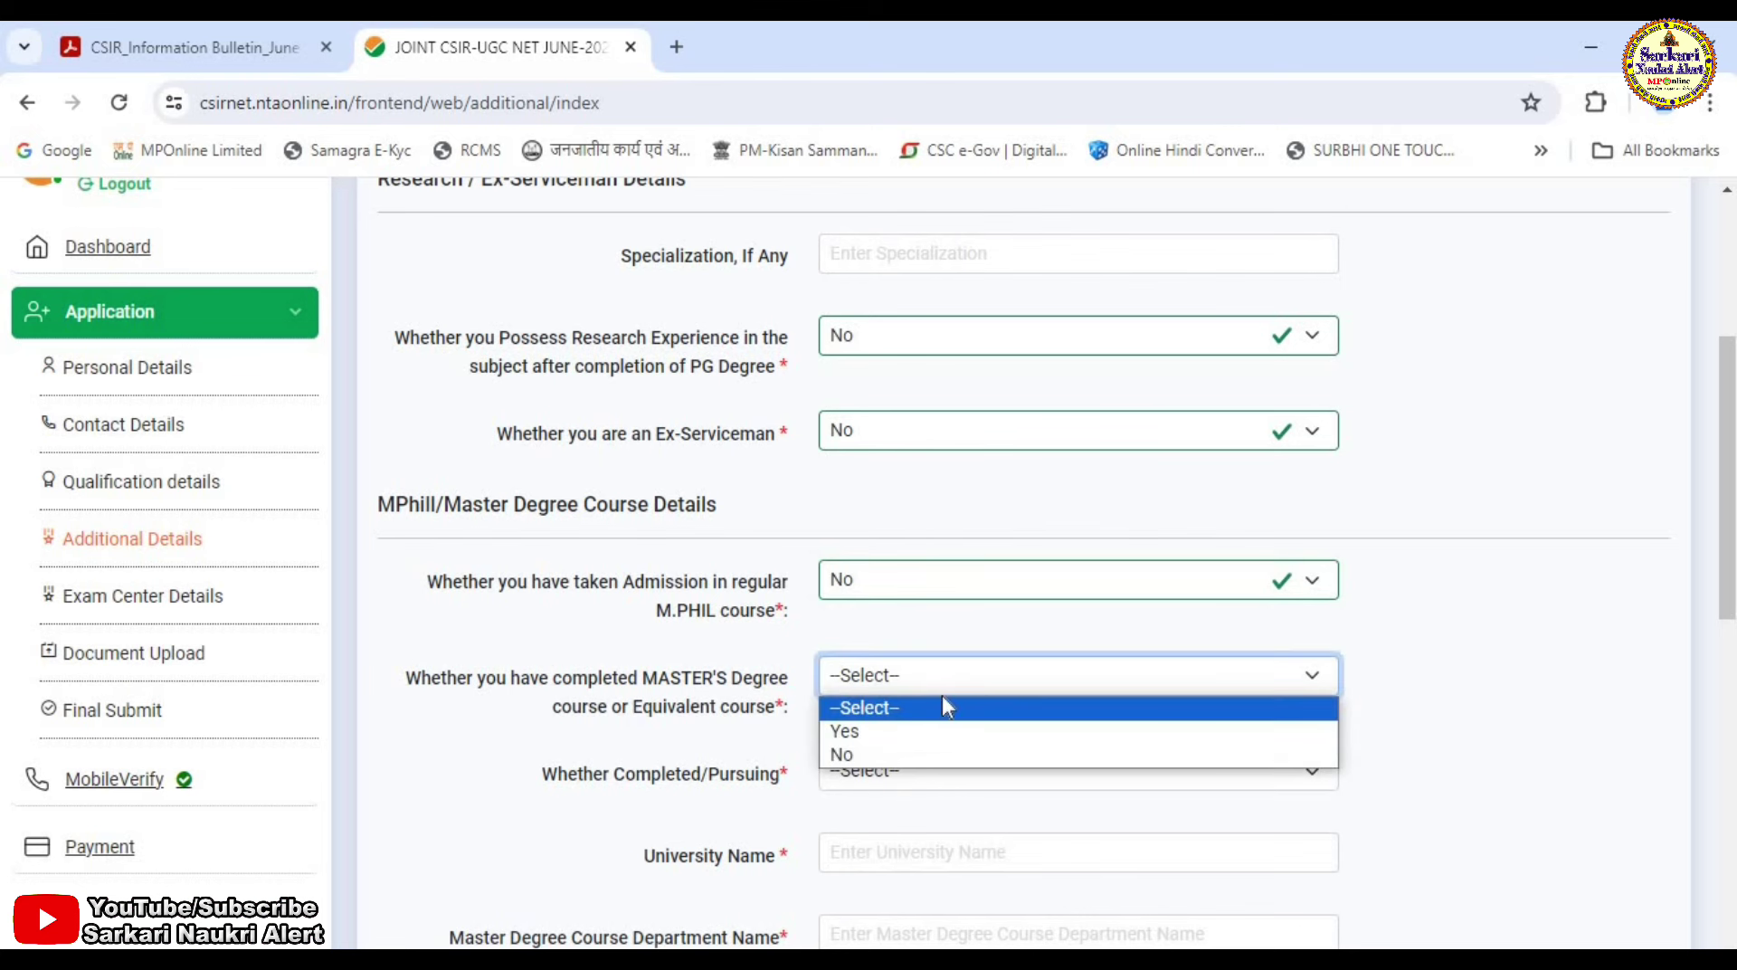
click(910, 734)
scroll(939, 719, down, 1)
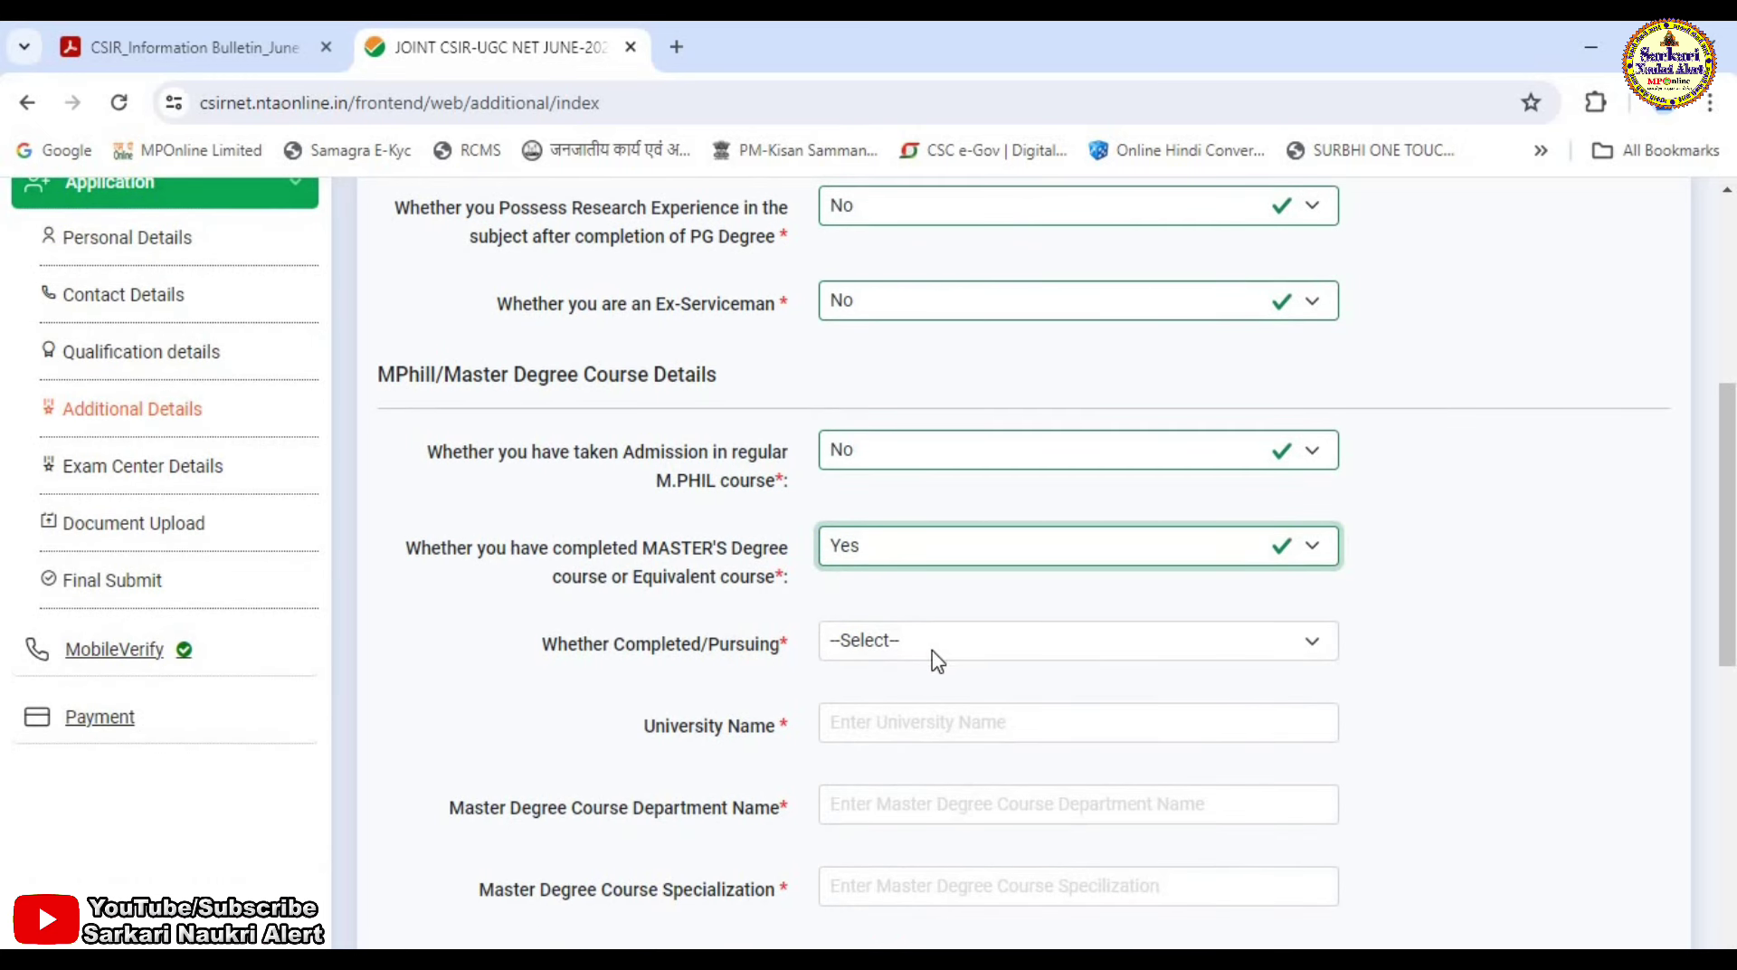
click(938, 653)
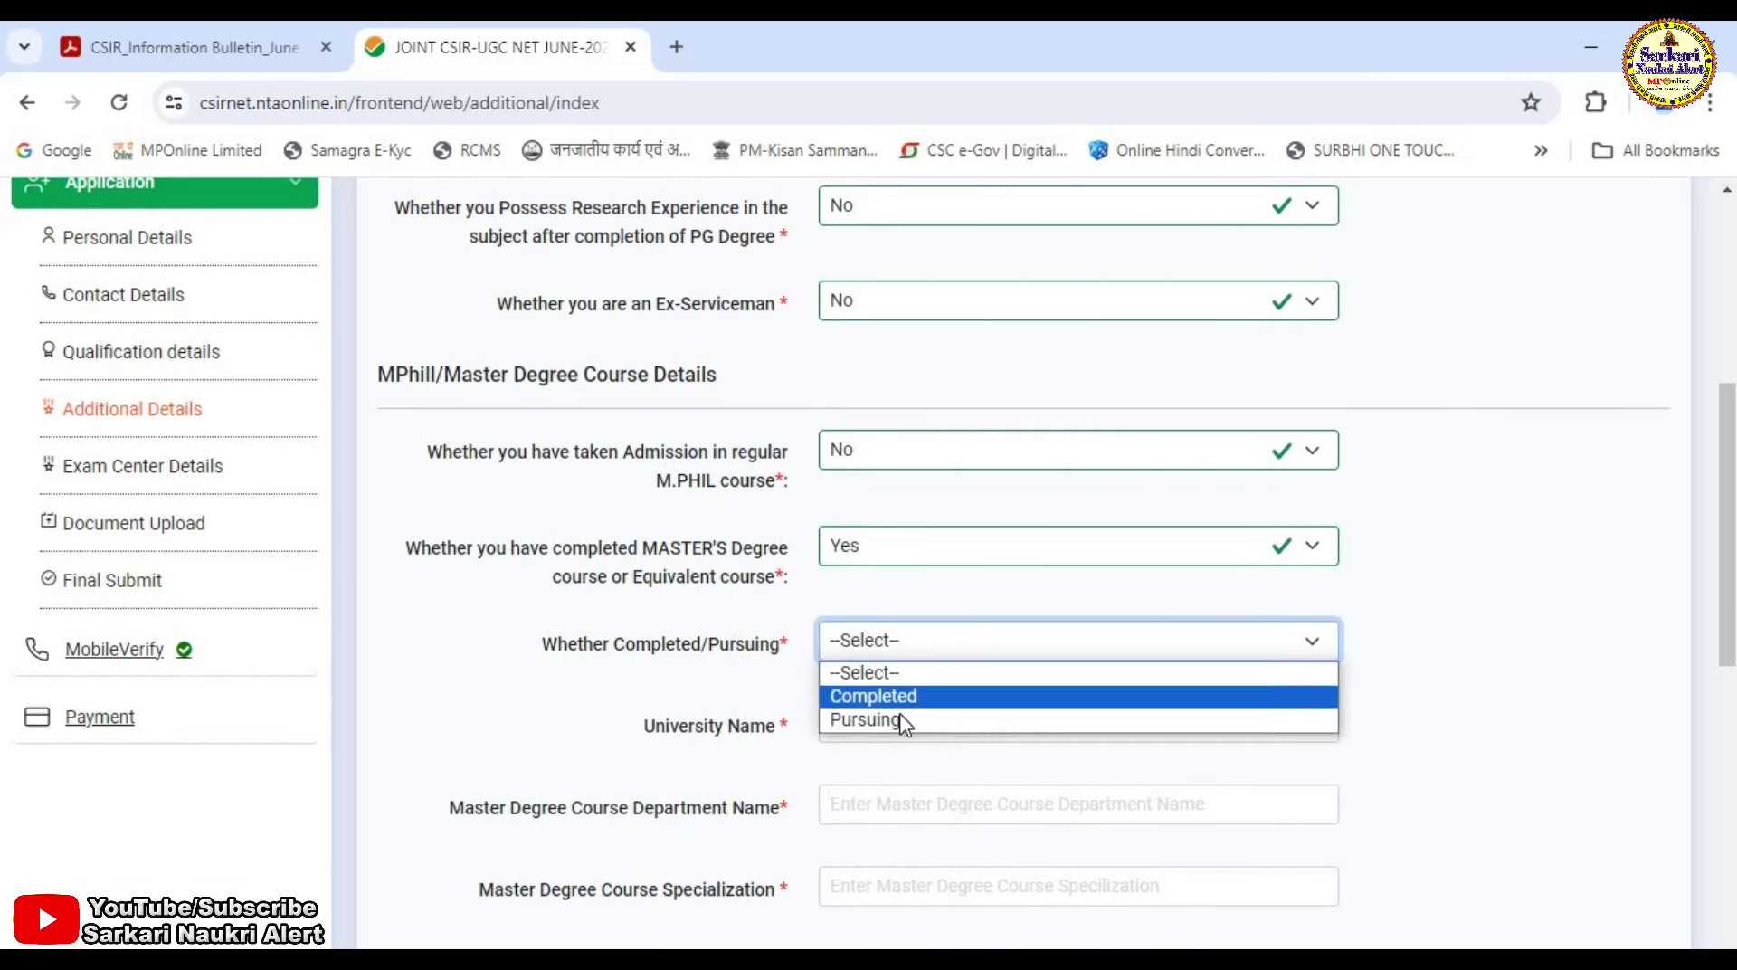
click(903, 700)
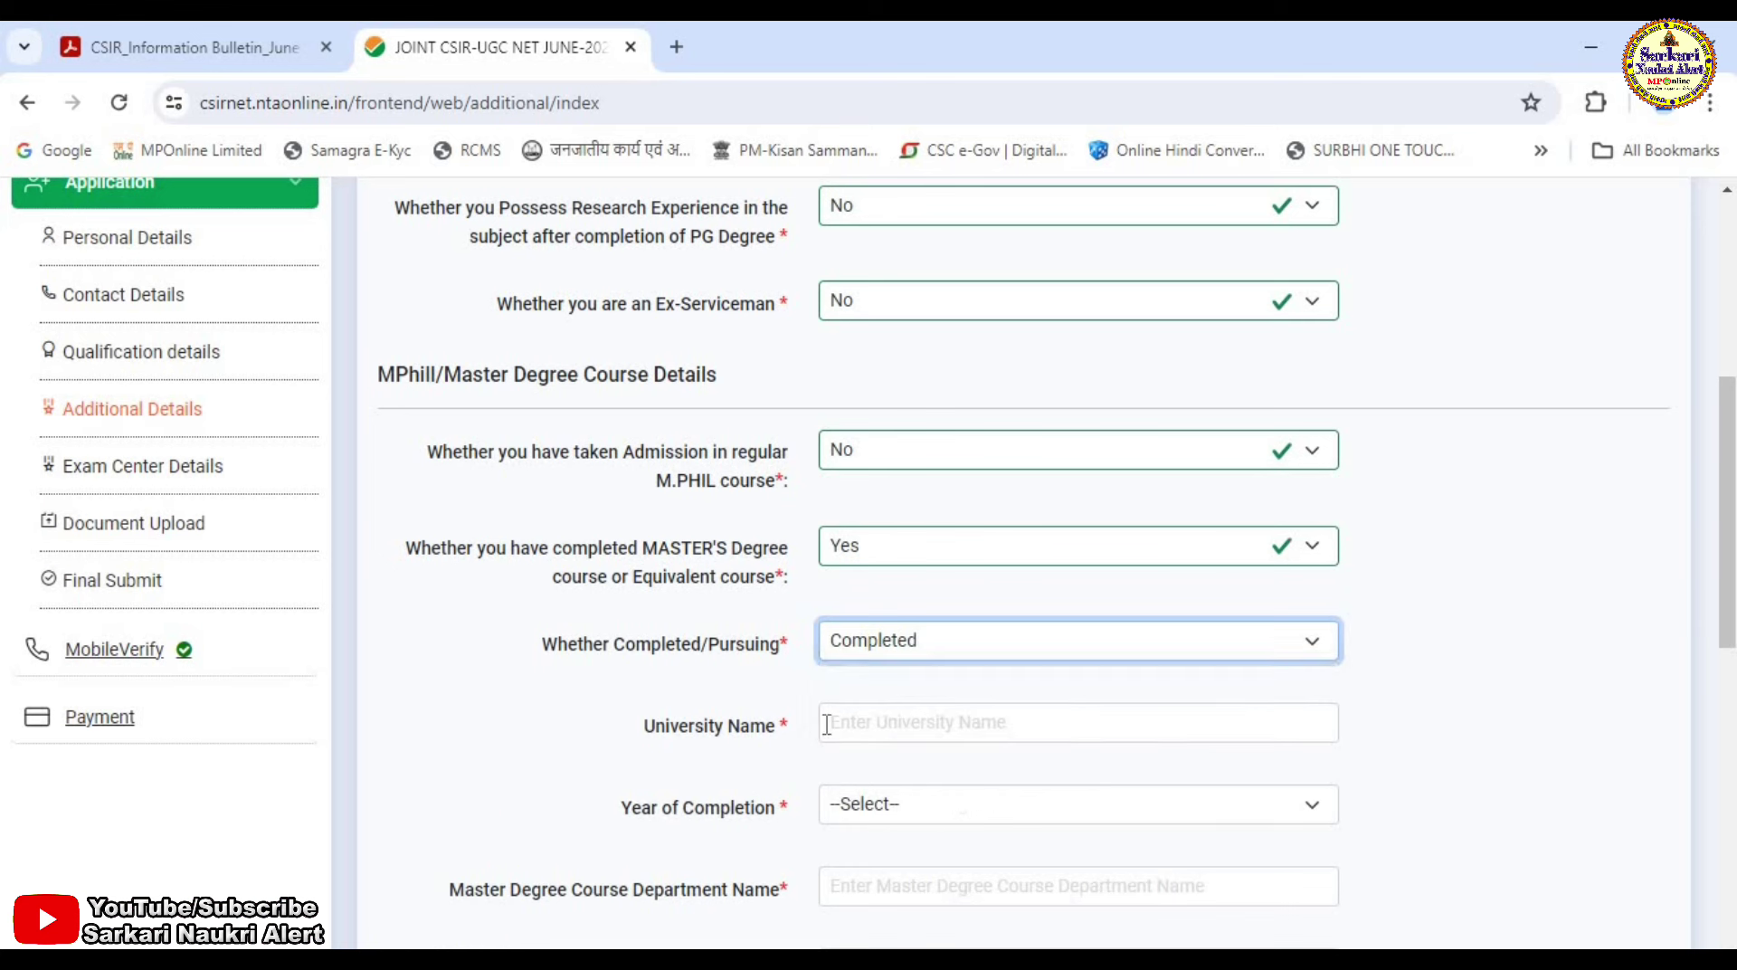
Enter DAVV INDORE as the university and 2013 as the completion year.
scroll(826, 725, down, 1)
click(909, 610)
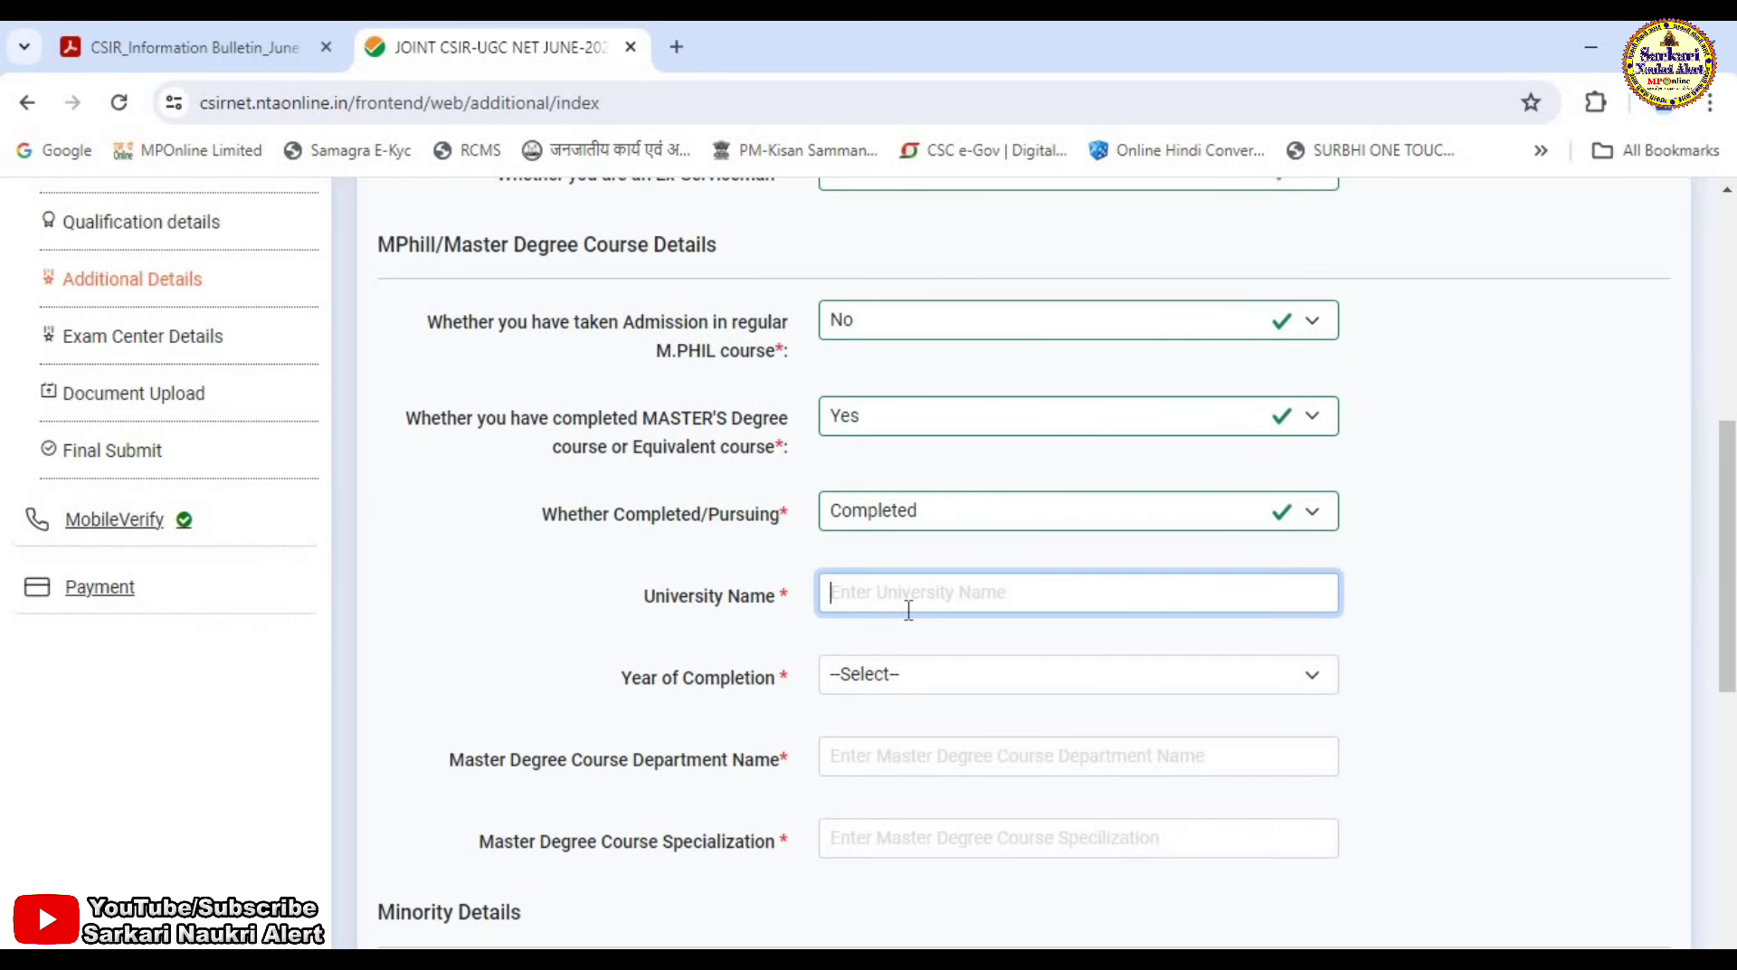
text(DAVV INDORE)
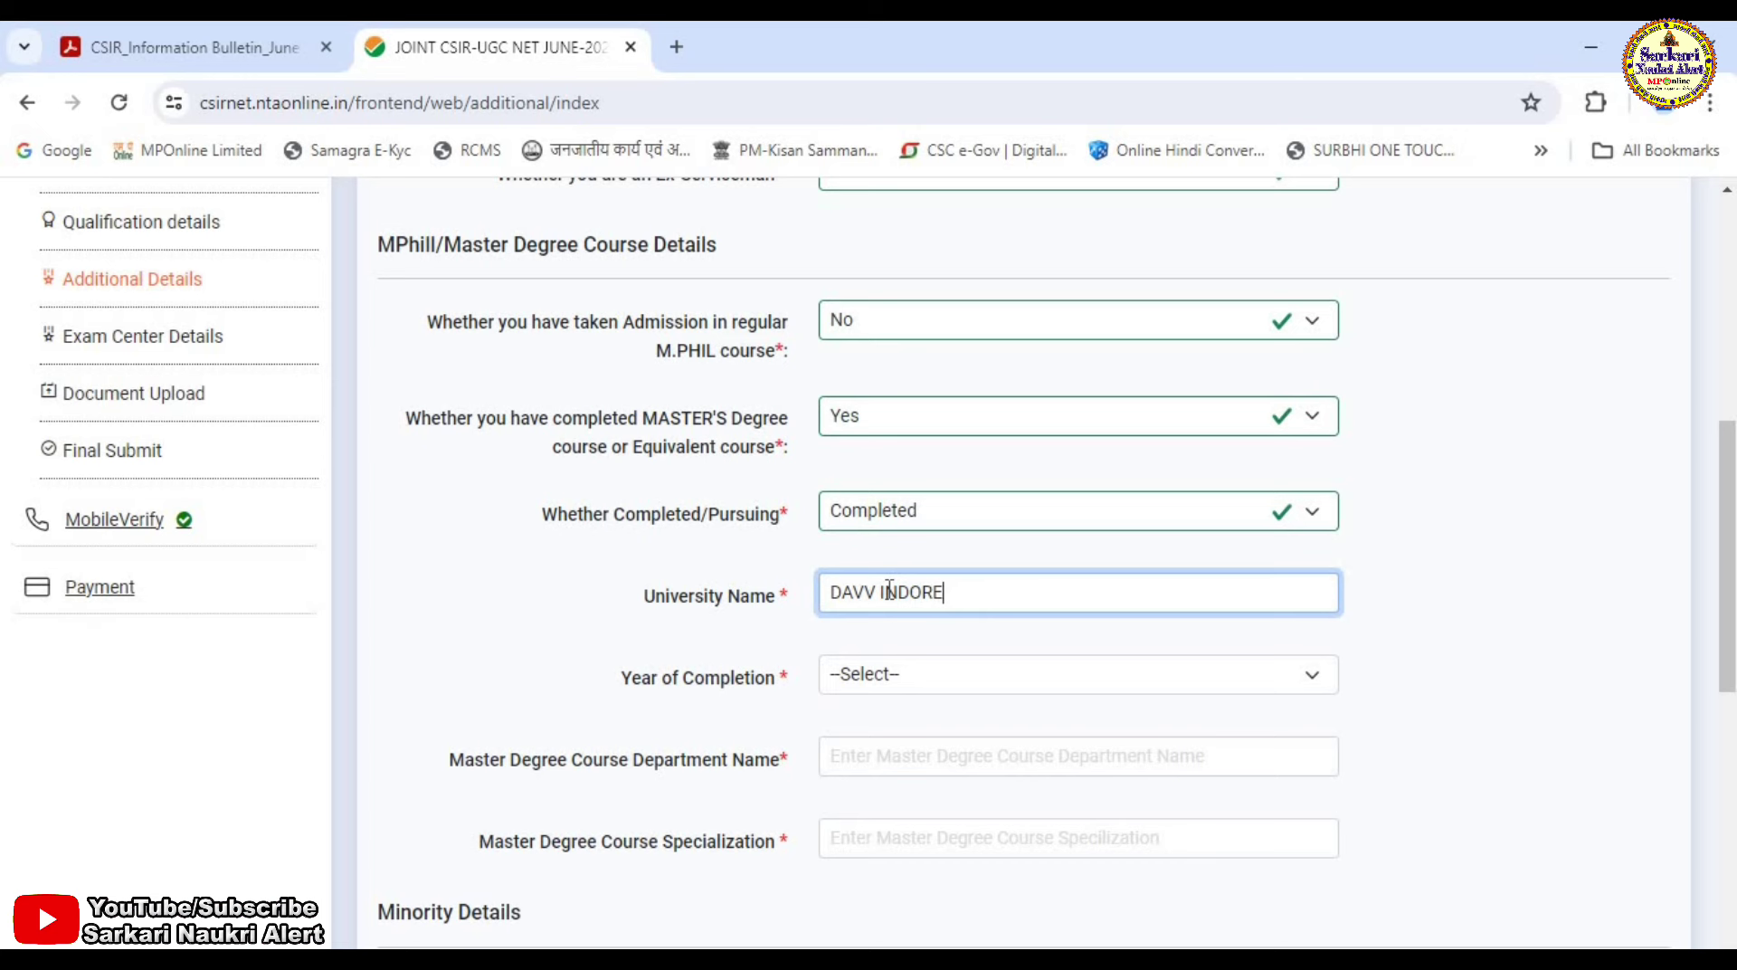
scroll(889, 588, down, 1)
click(945, 558)
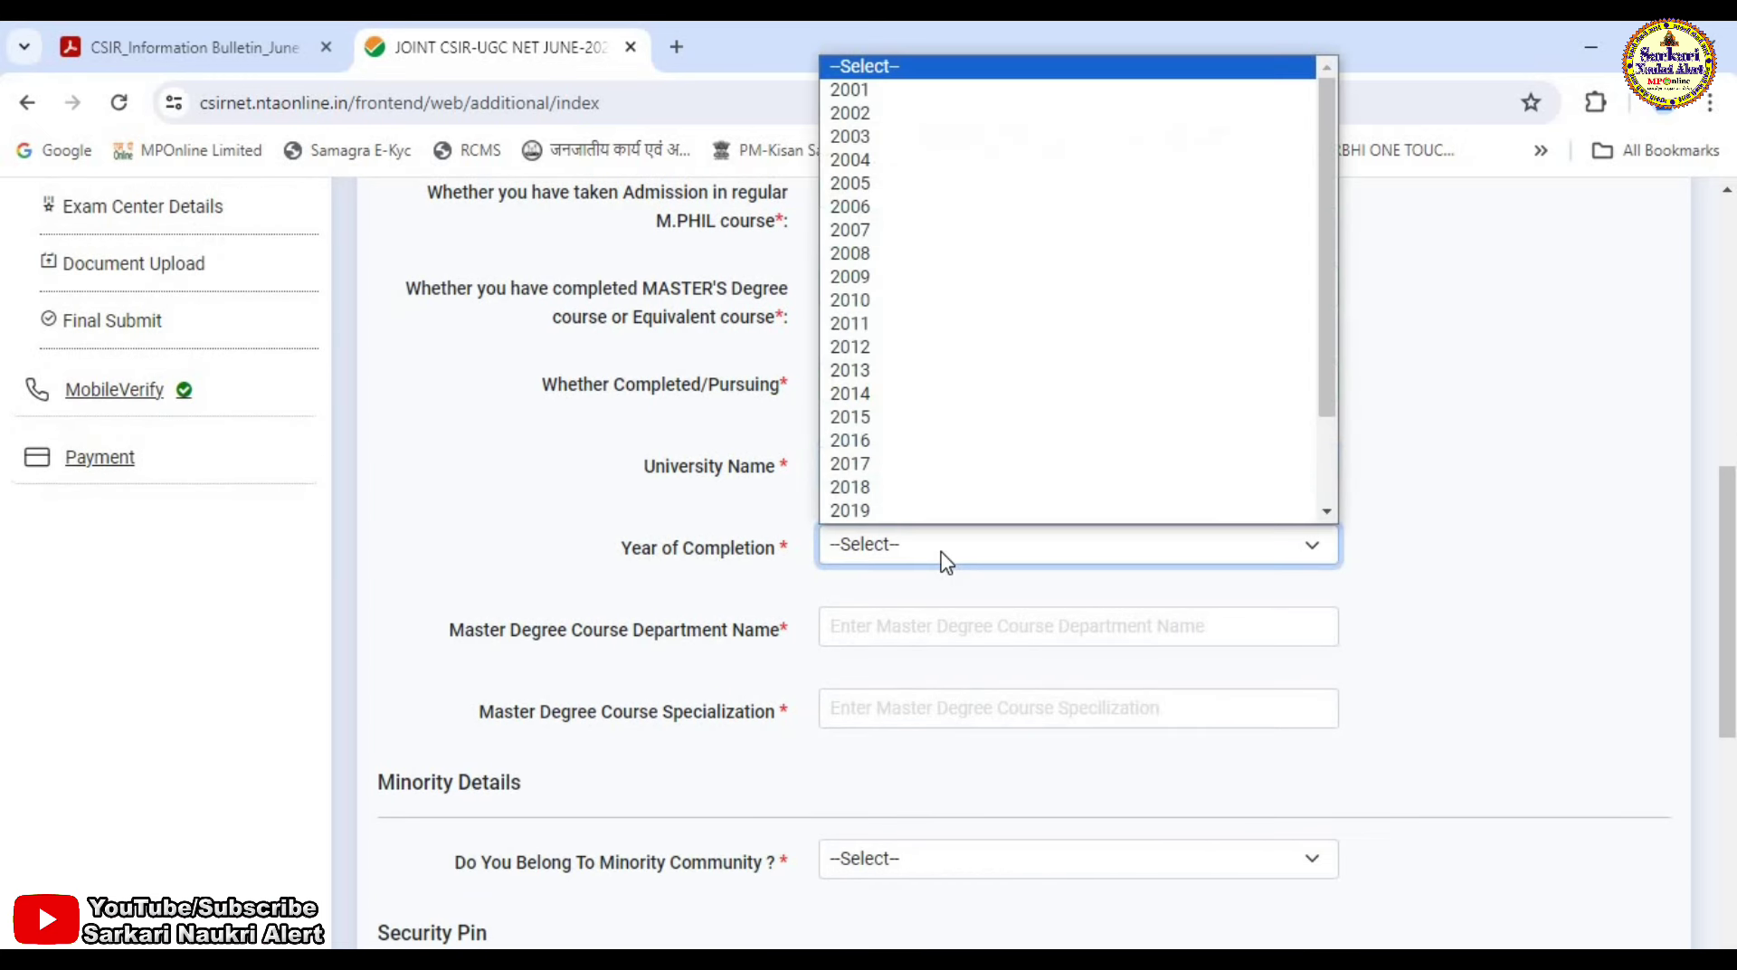
text(2013)
key(Return)
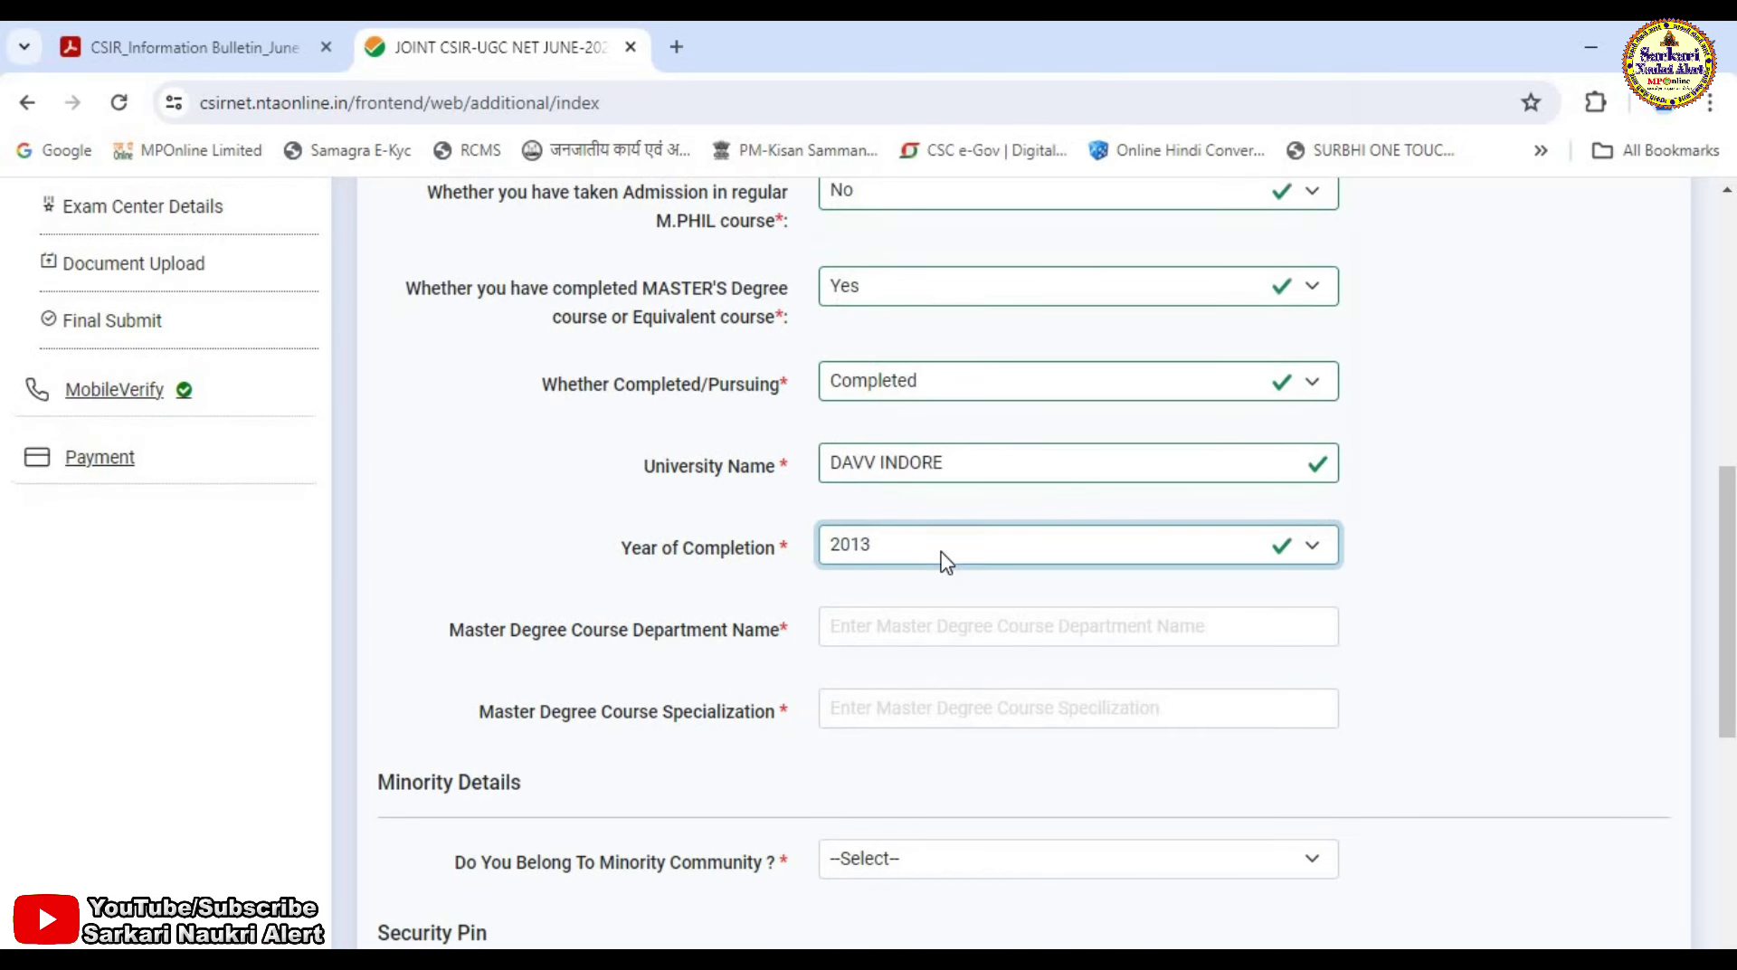
Fill in CHEM for the Master's department and specialization.
scroll(880, 560, down, 2)
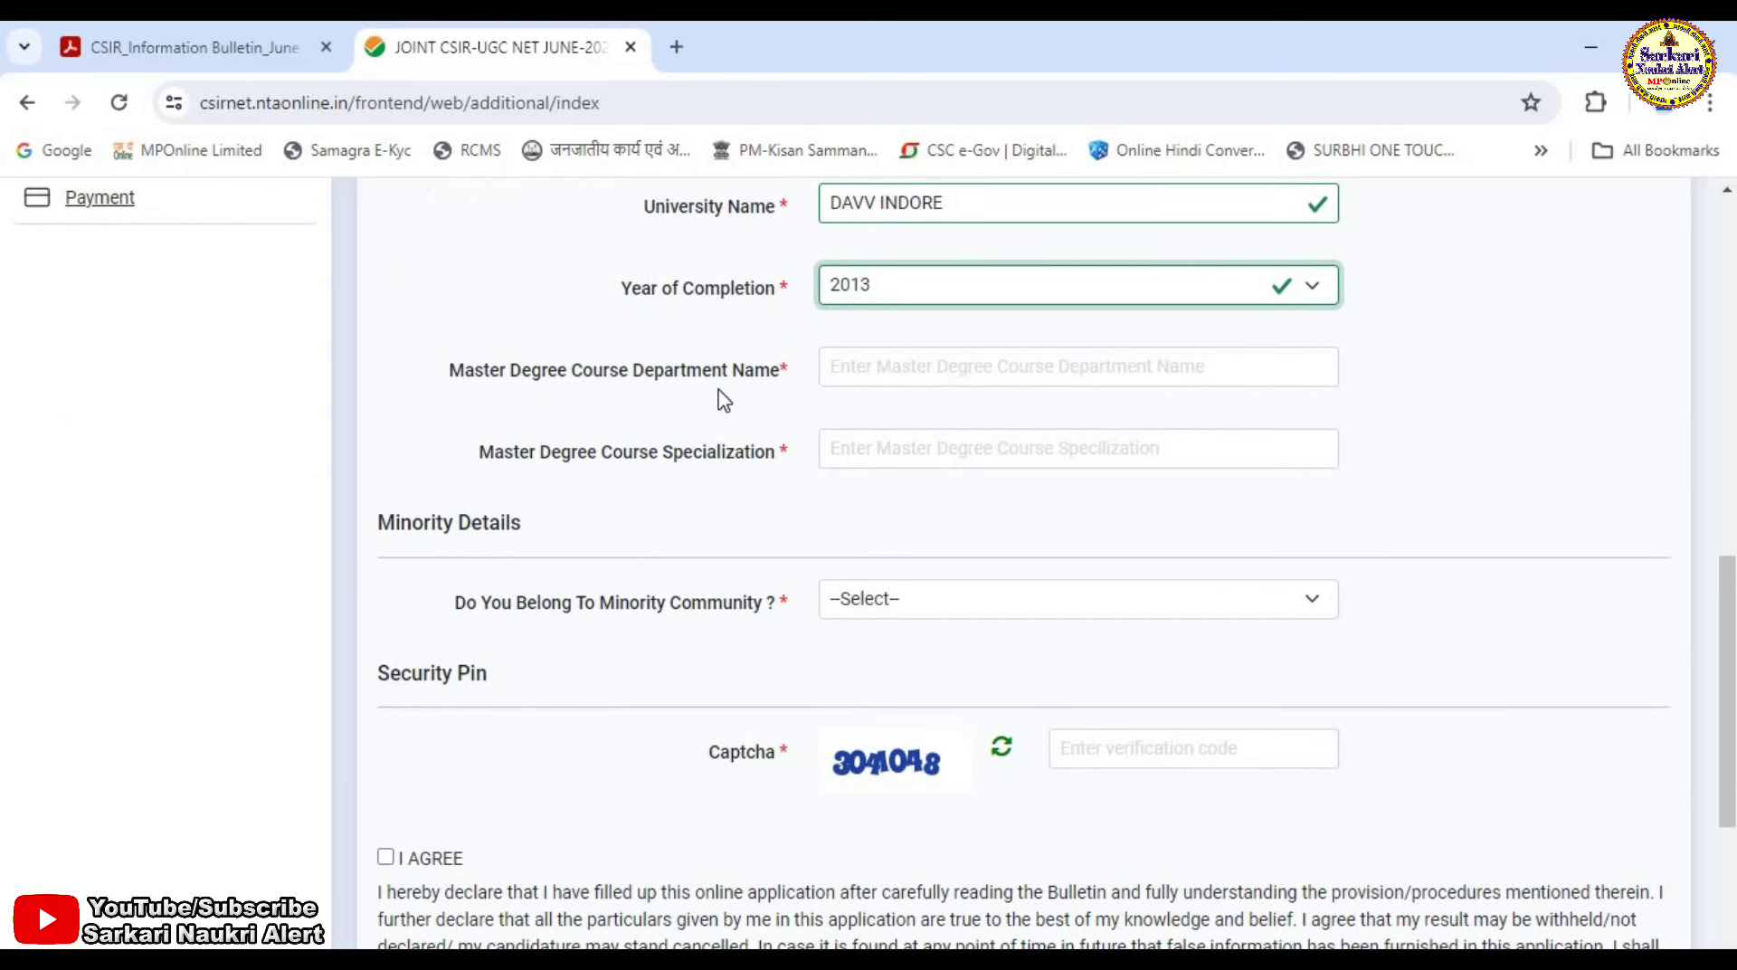
click(900, 369)
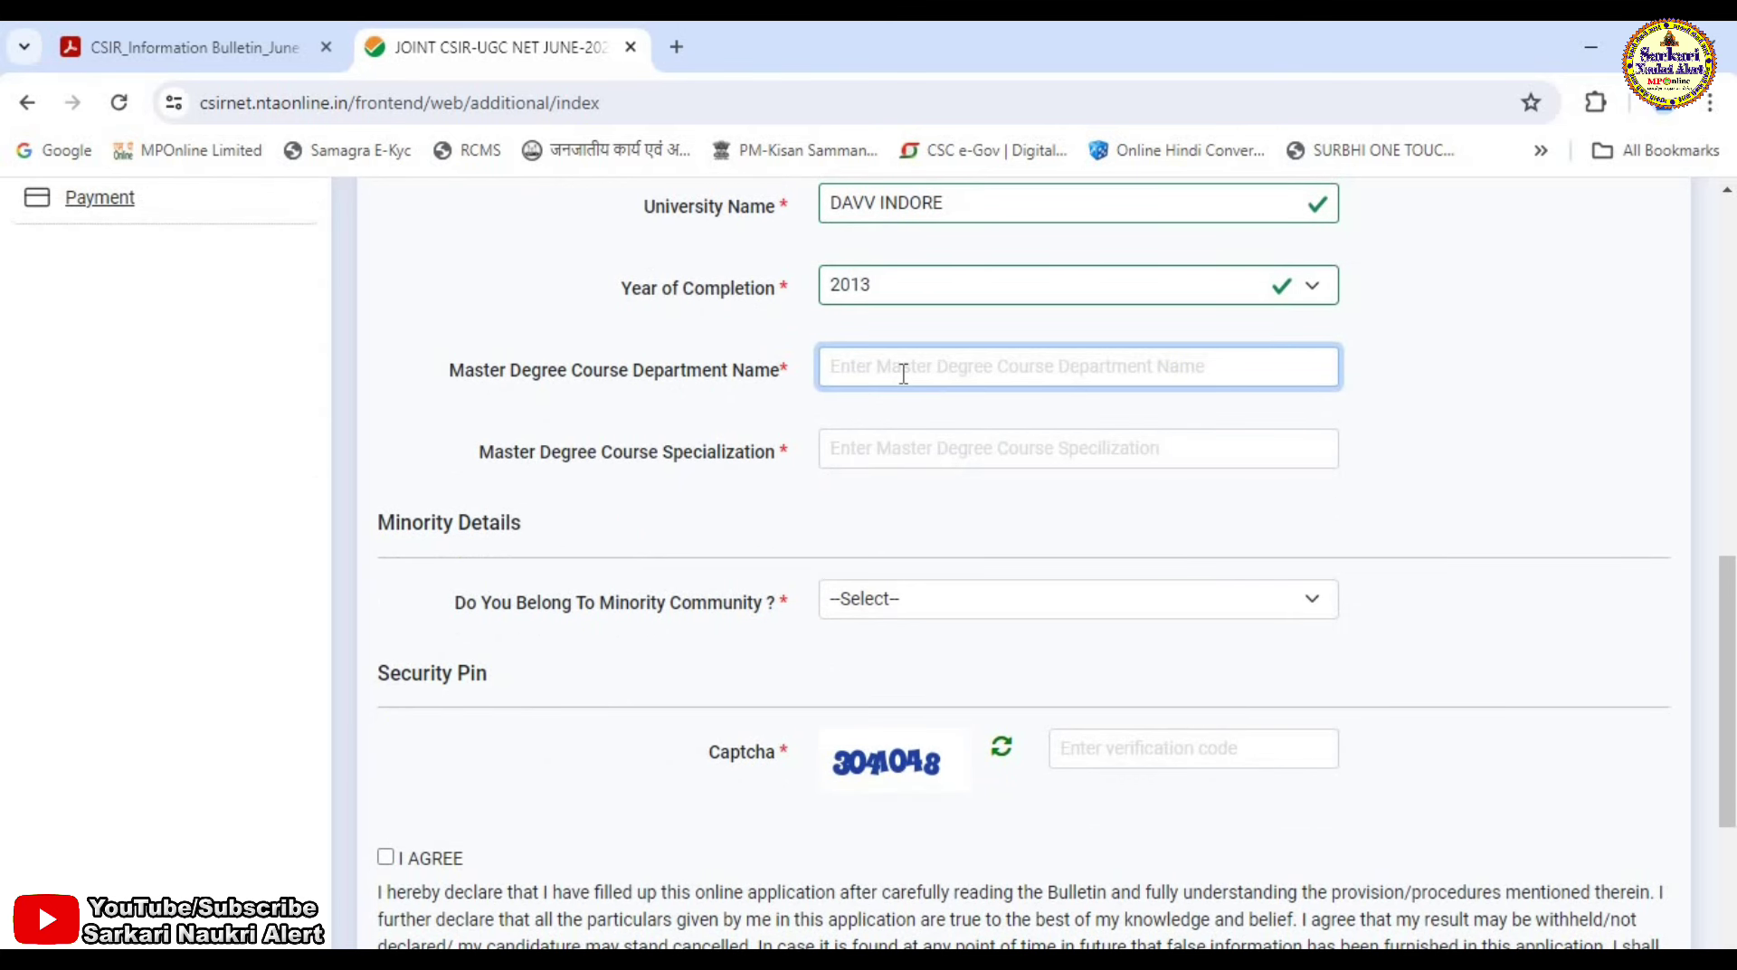
text(CHEM)
key(Tab)
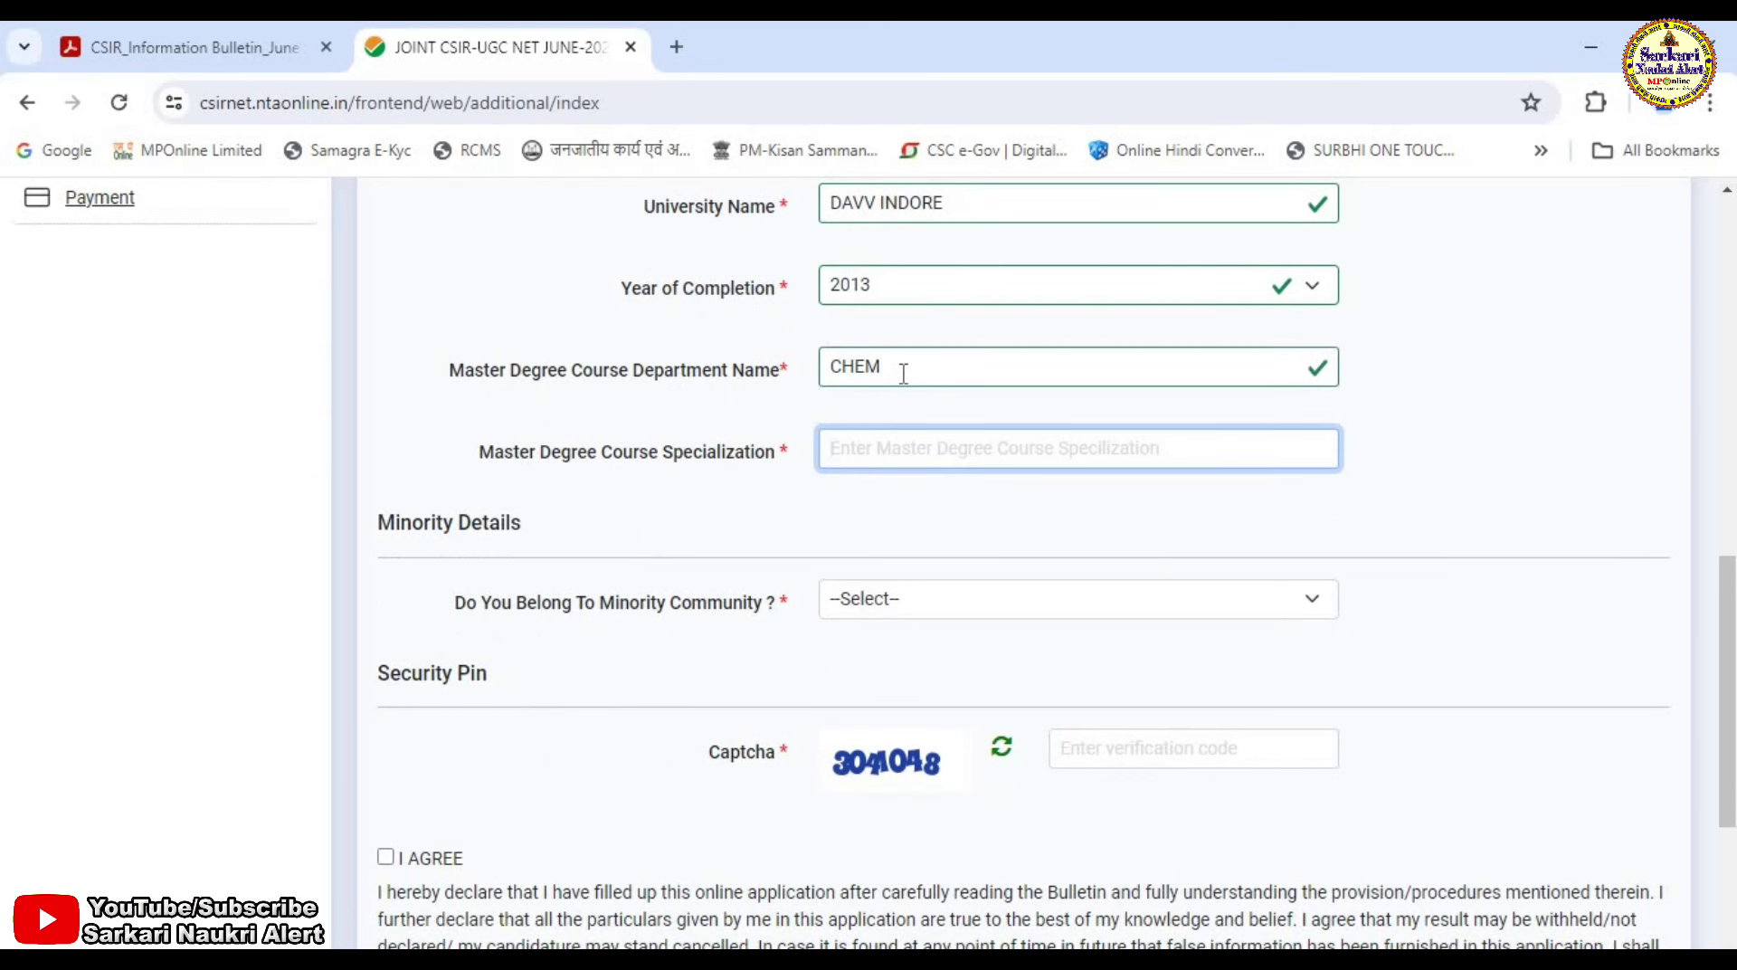
text(CHEM)
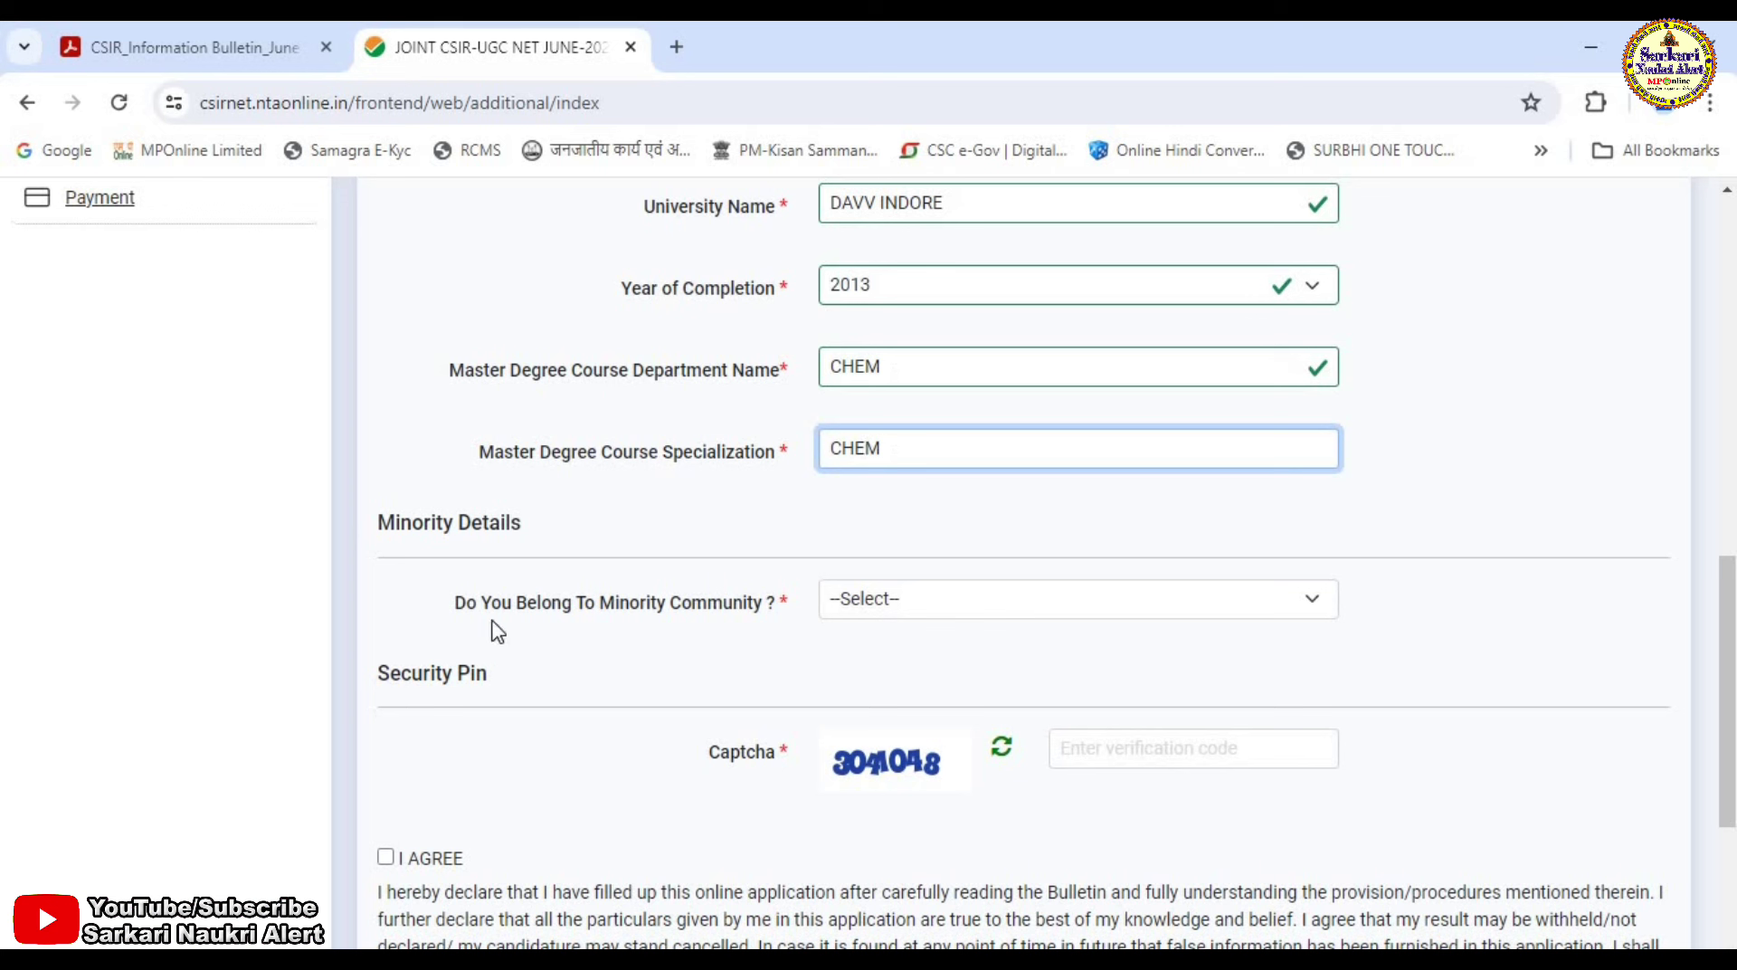
Answer No to minority community, enter the captcha and agree to the declaration.
click(939, 604)
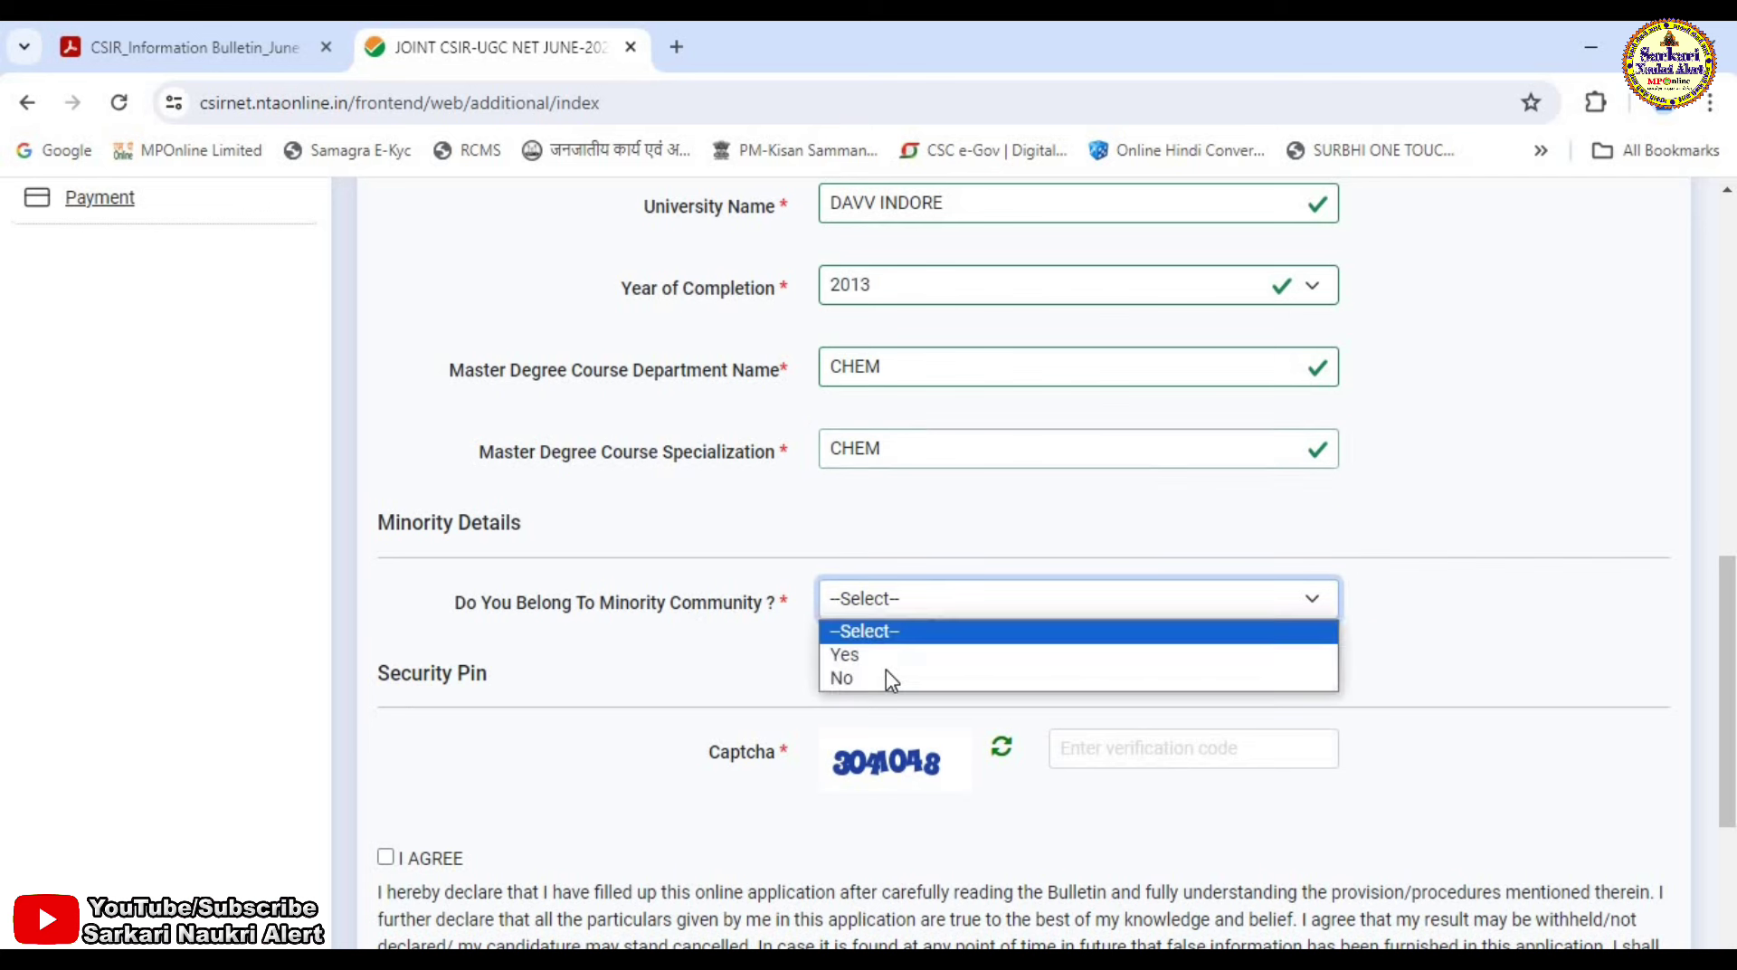
click(885, 675)
click(1164, 749)
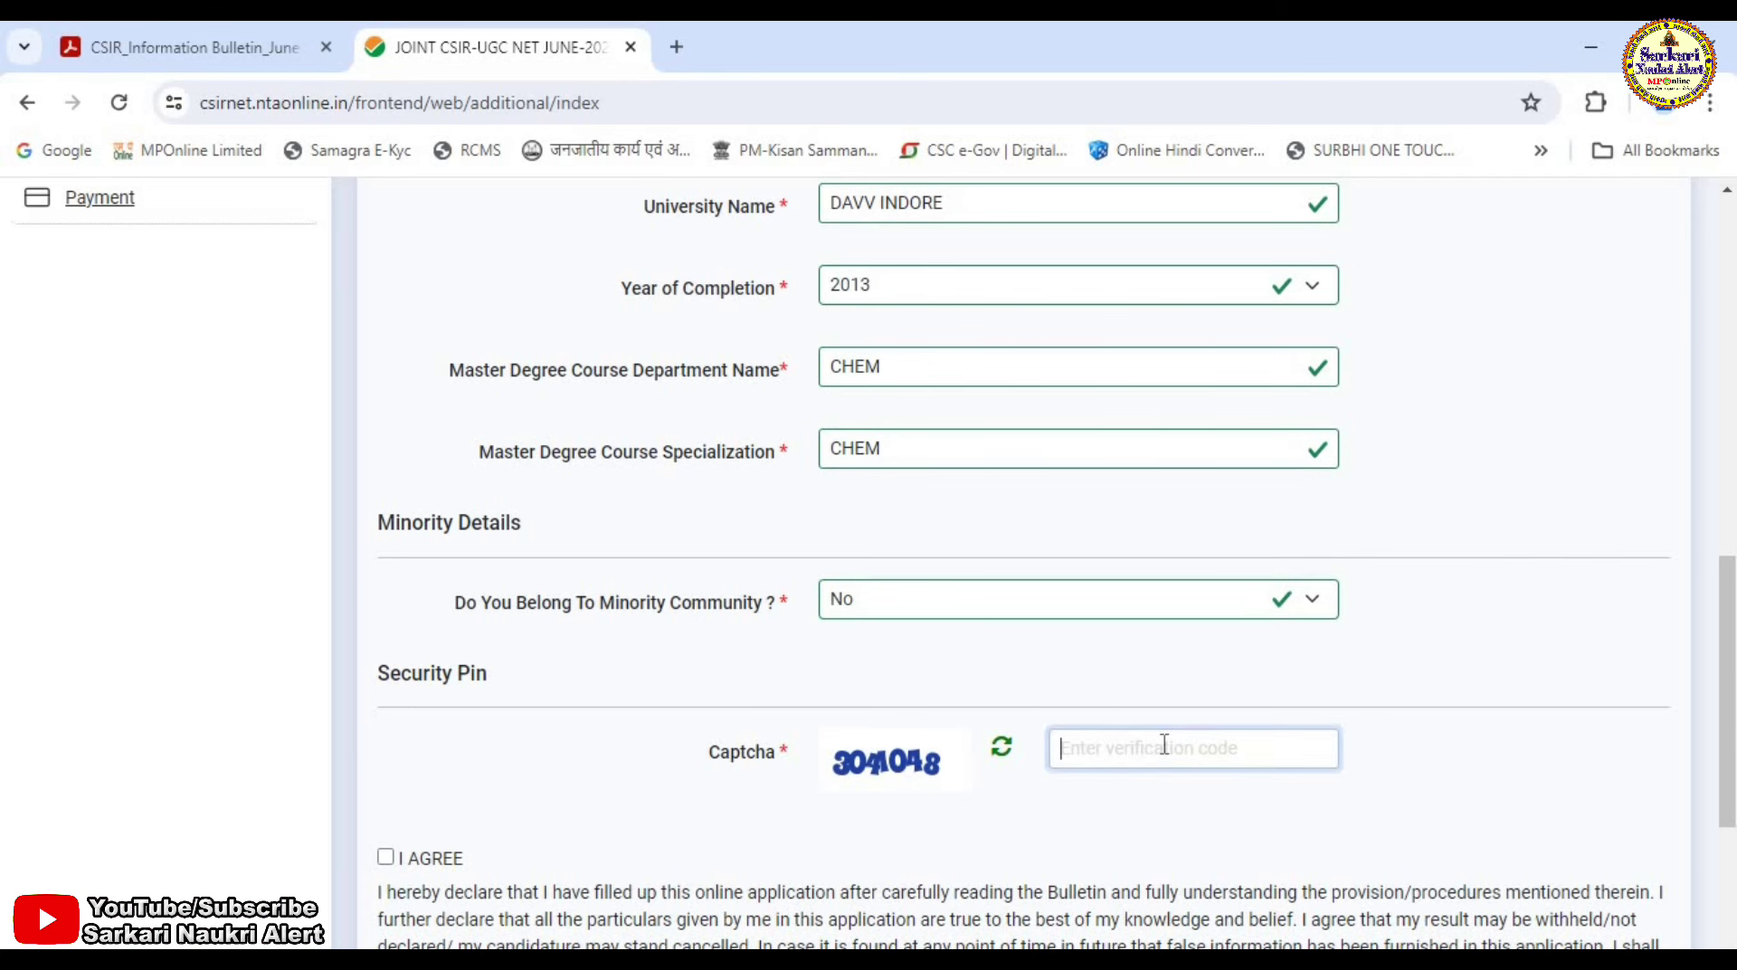
scroll(1209, 702, down, 3)
text(30)
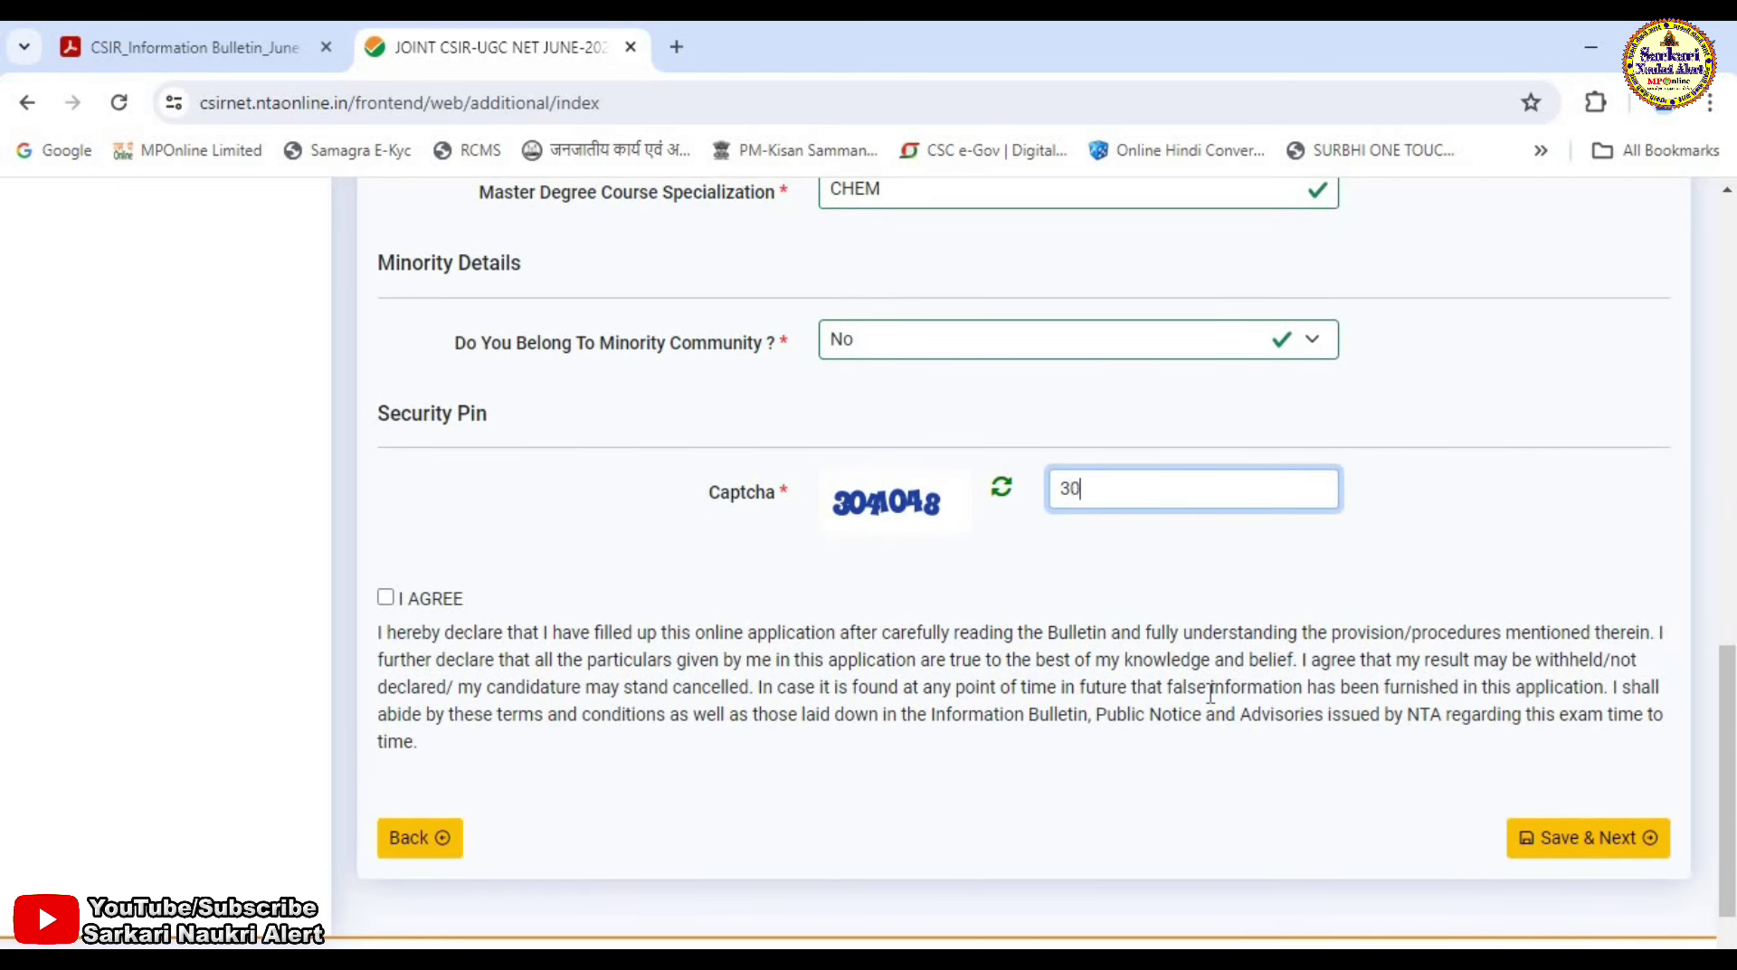
text(41048)
key(Tab)
key(space)
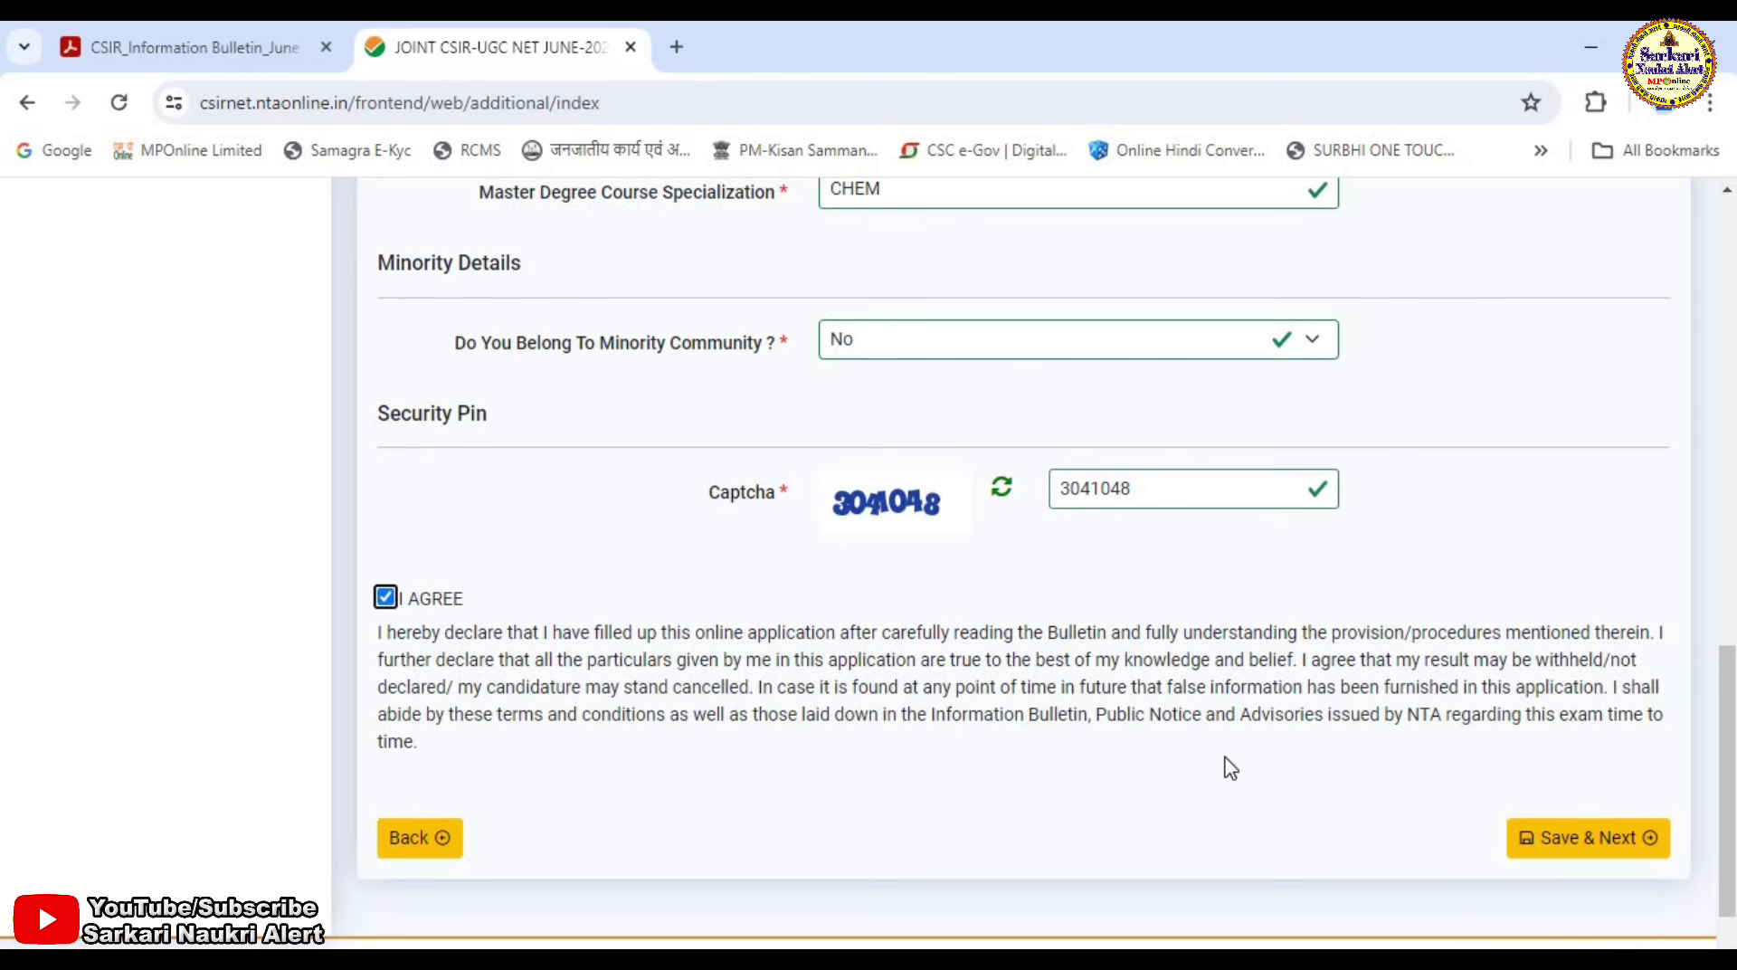
Save the additional details and tick ASSISTANT PROFESSOR under Apply For on the exam centre form.
click(1610, 840)
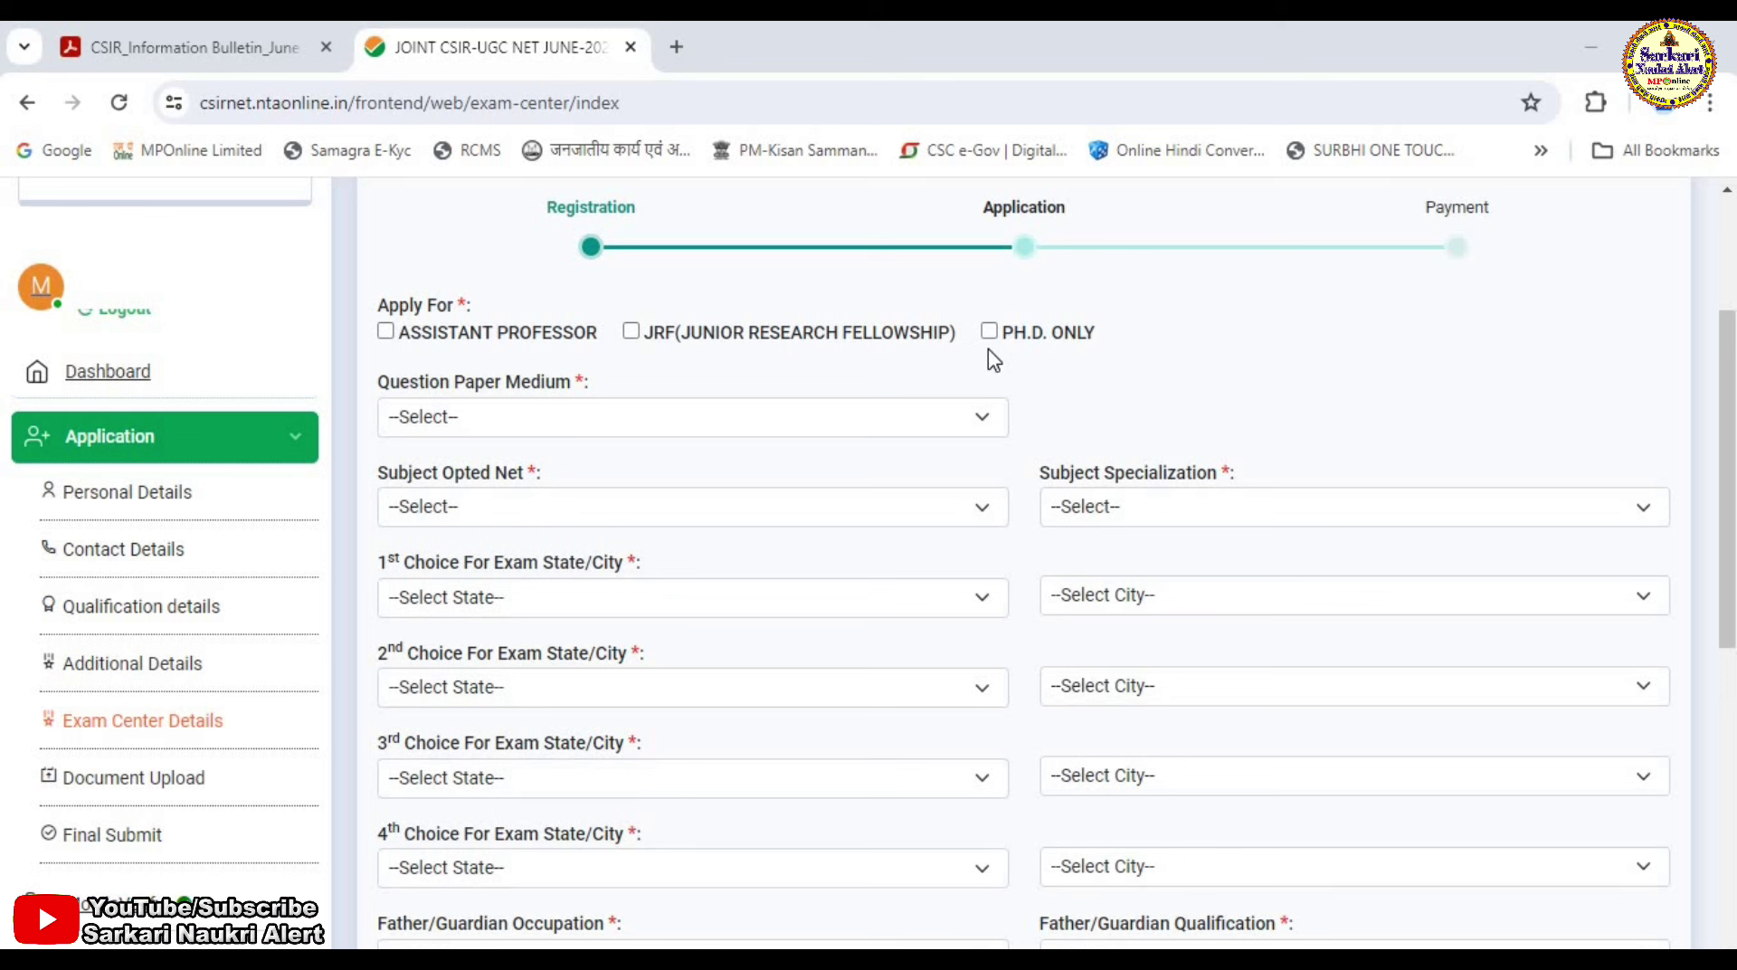
click(385, 331)
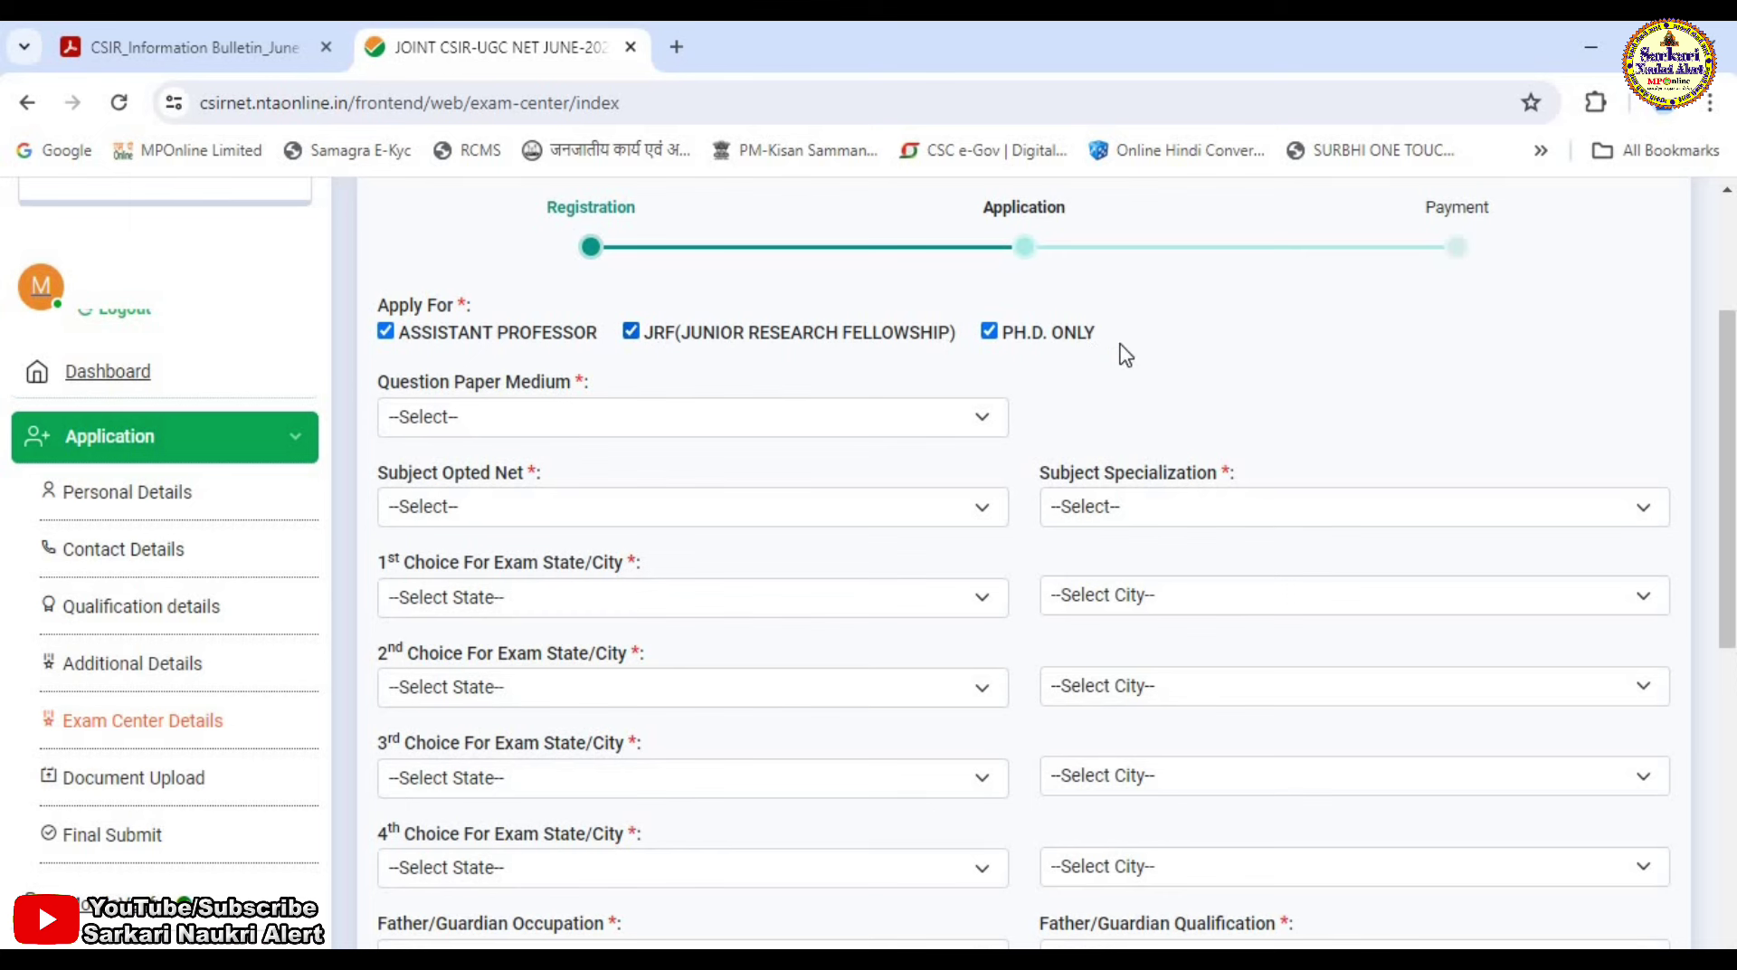
Choose HINDI medium, CHEMICAL SCIENCES subject and Physical Chemistry specialization.
click(521, 424)
click(461, 495)
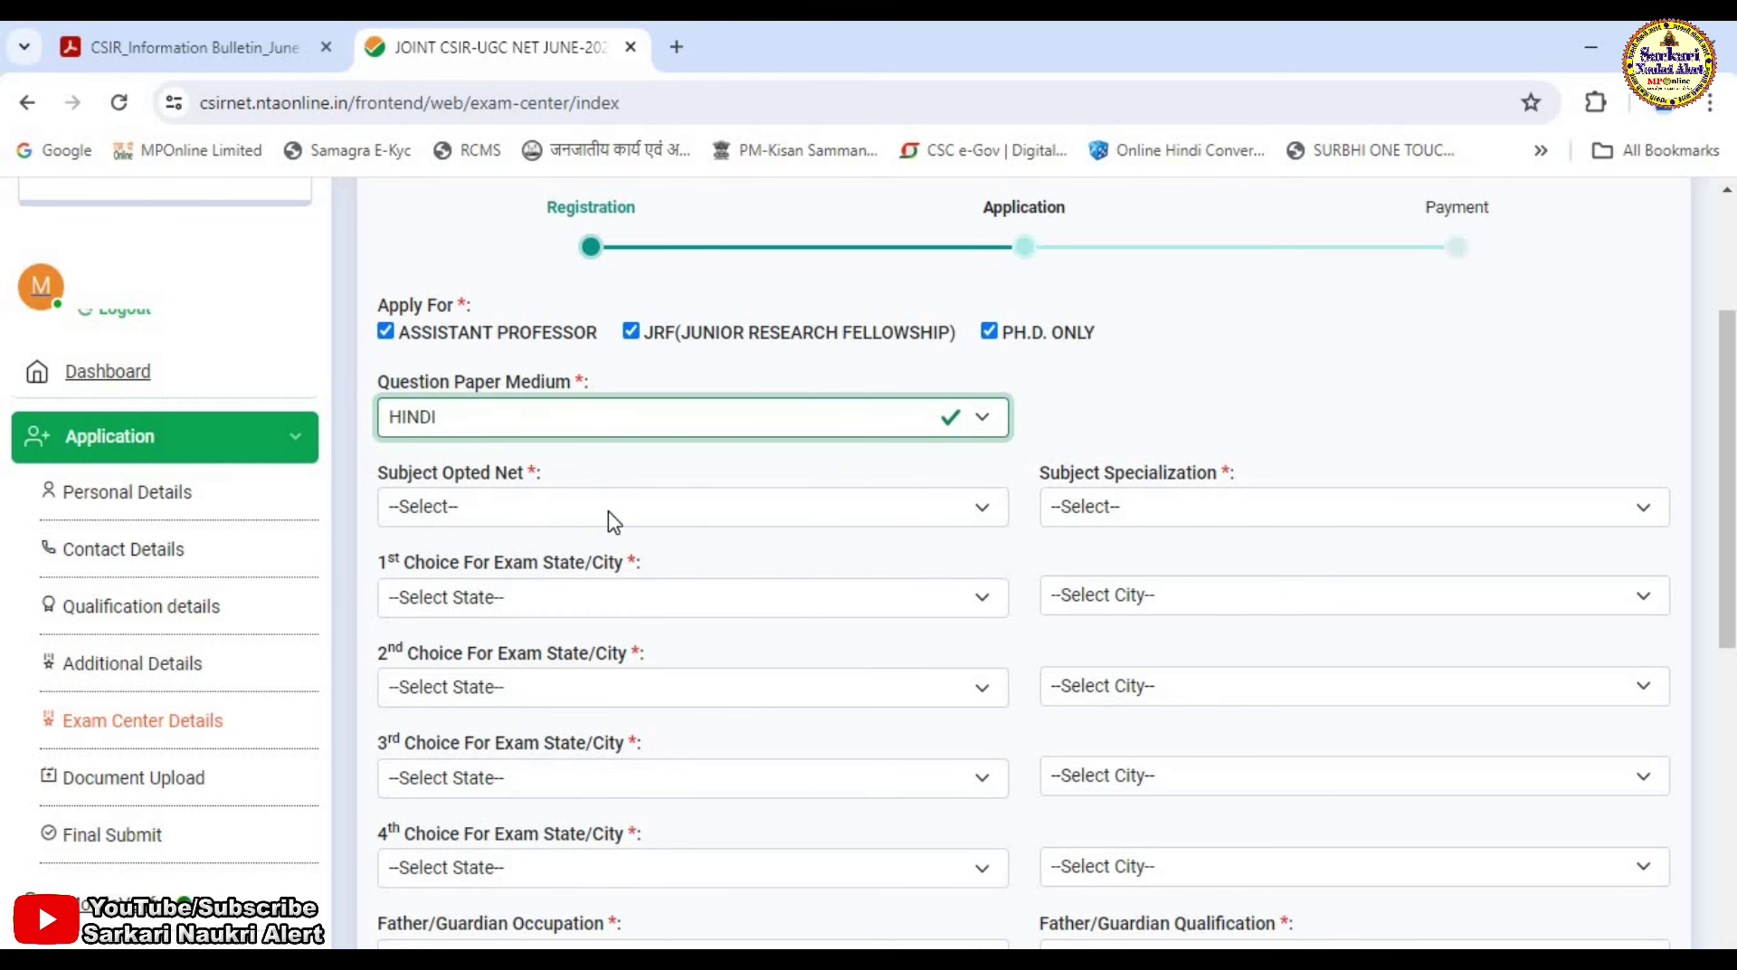
scroll(1729, 450, down, 3)
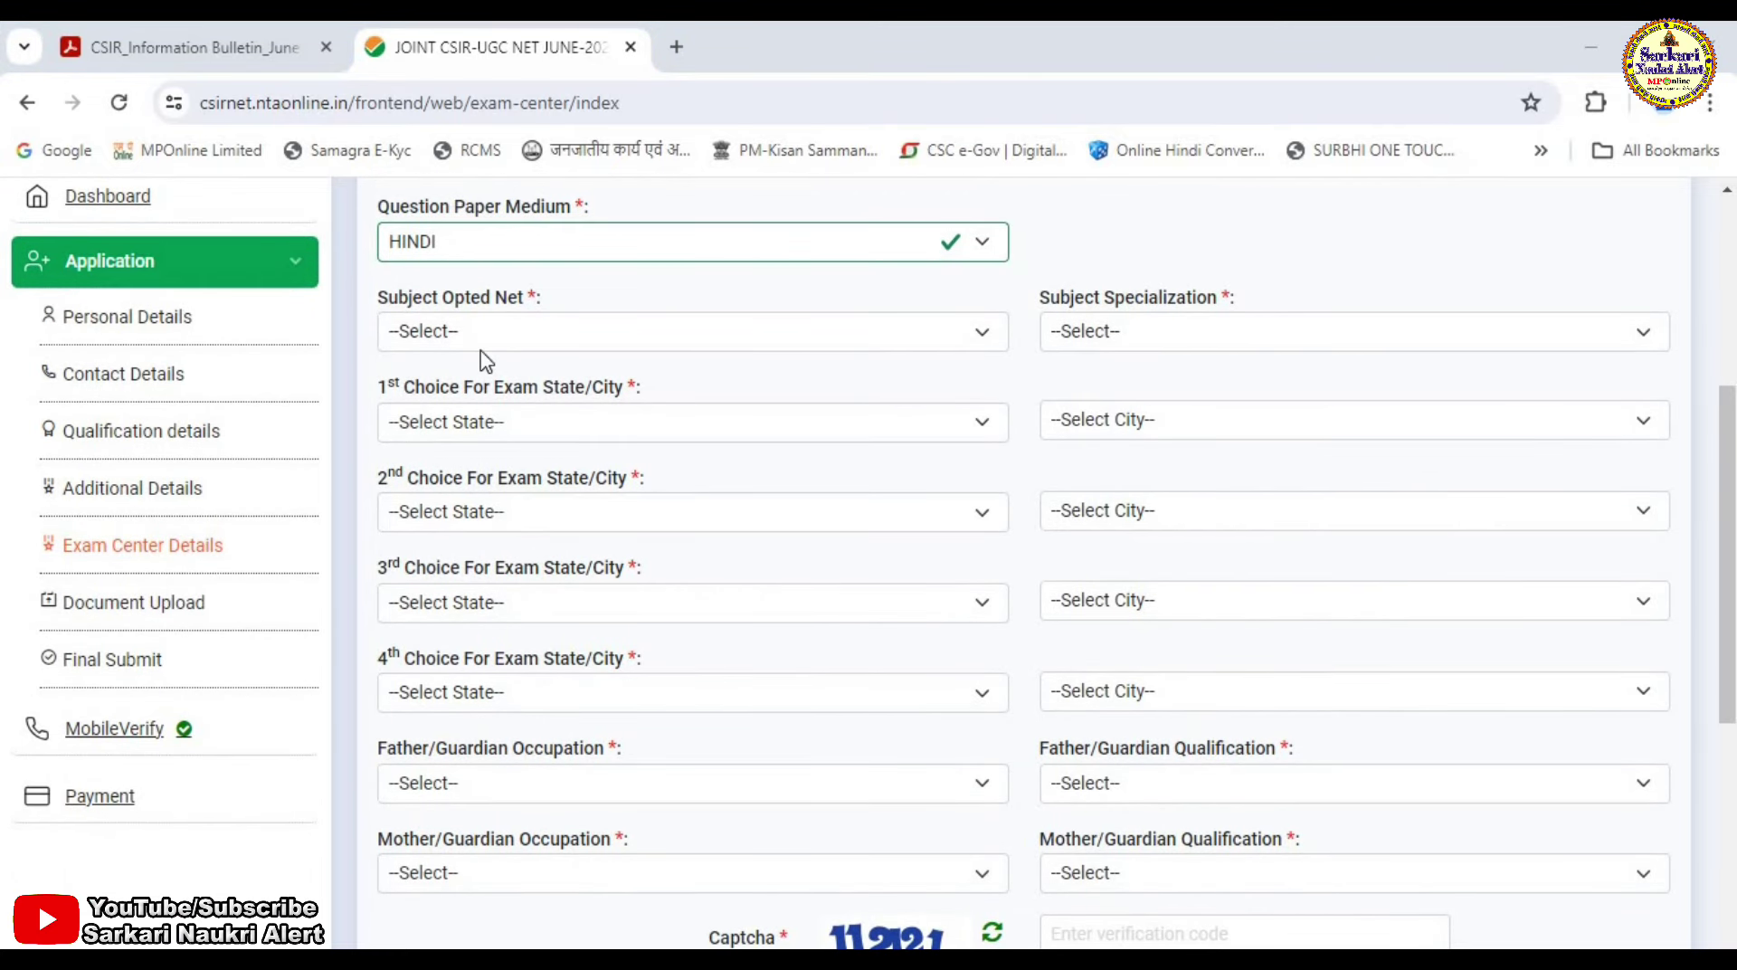
click(473, 334)
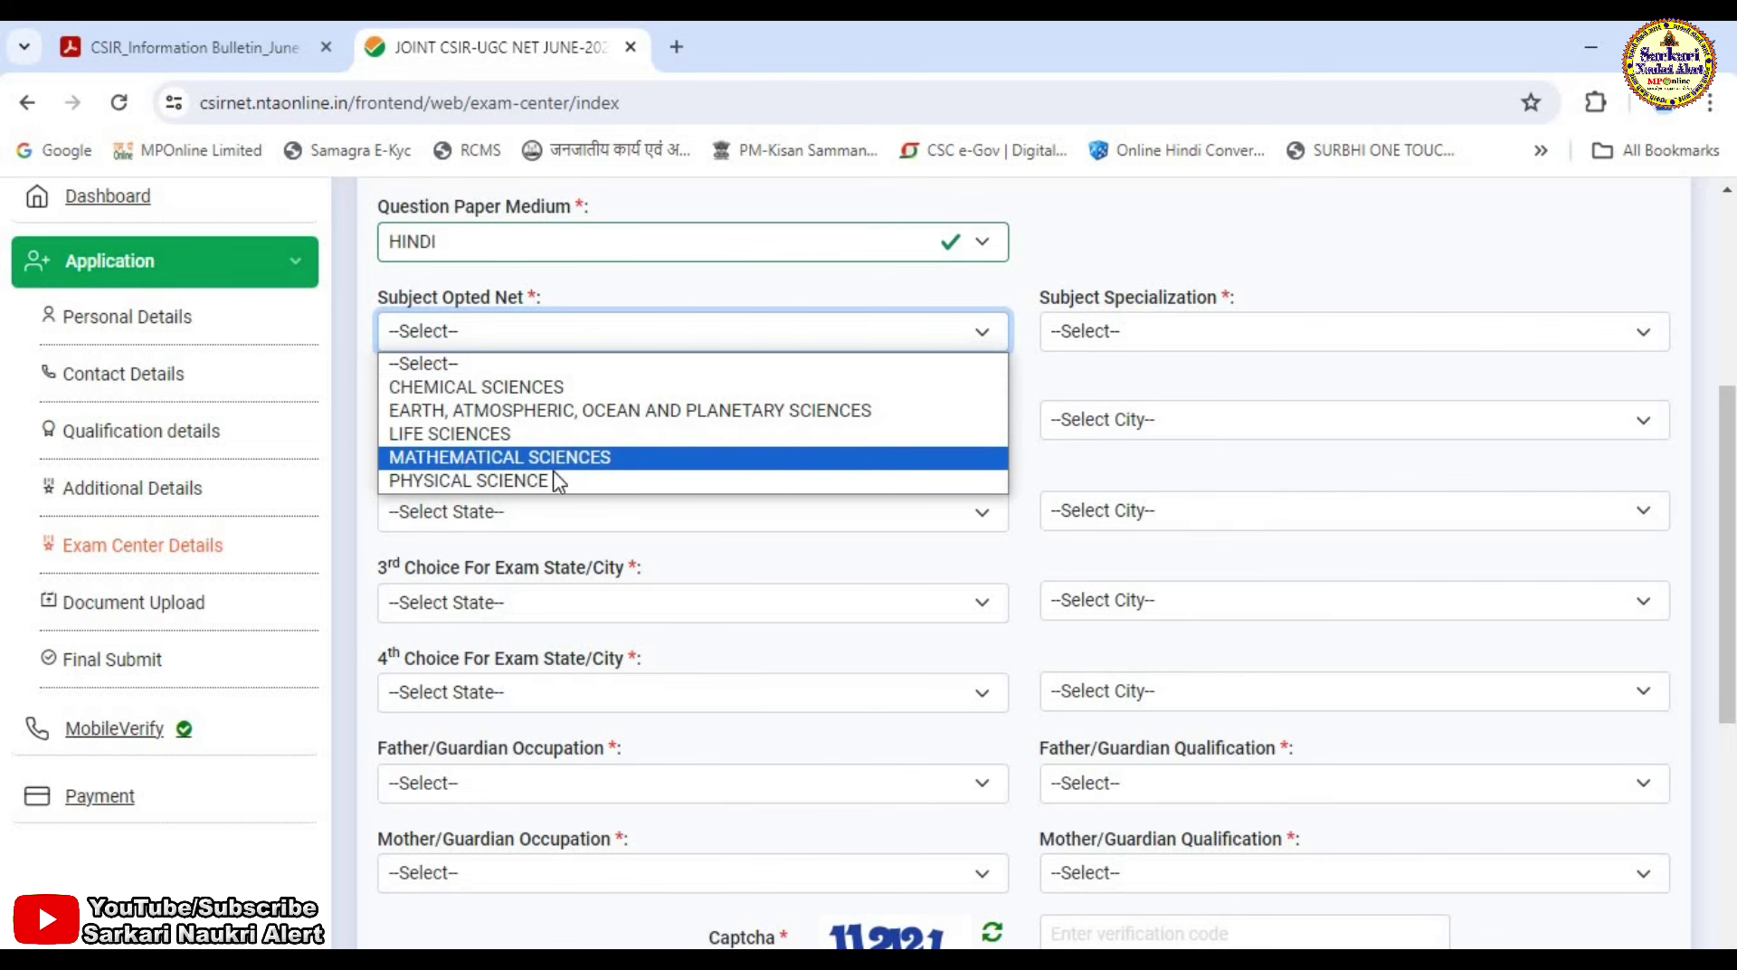
click(459, 387)
click(1122, 333)
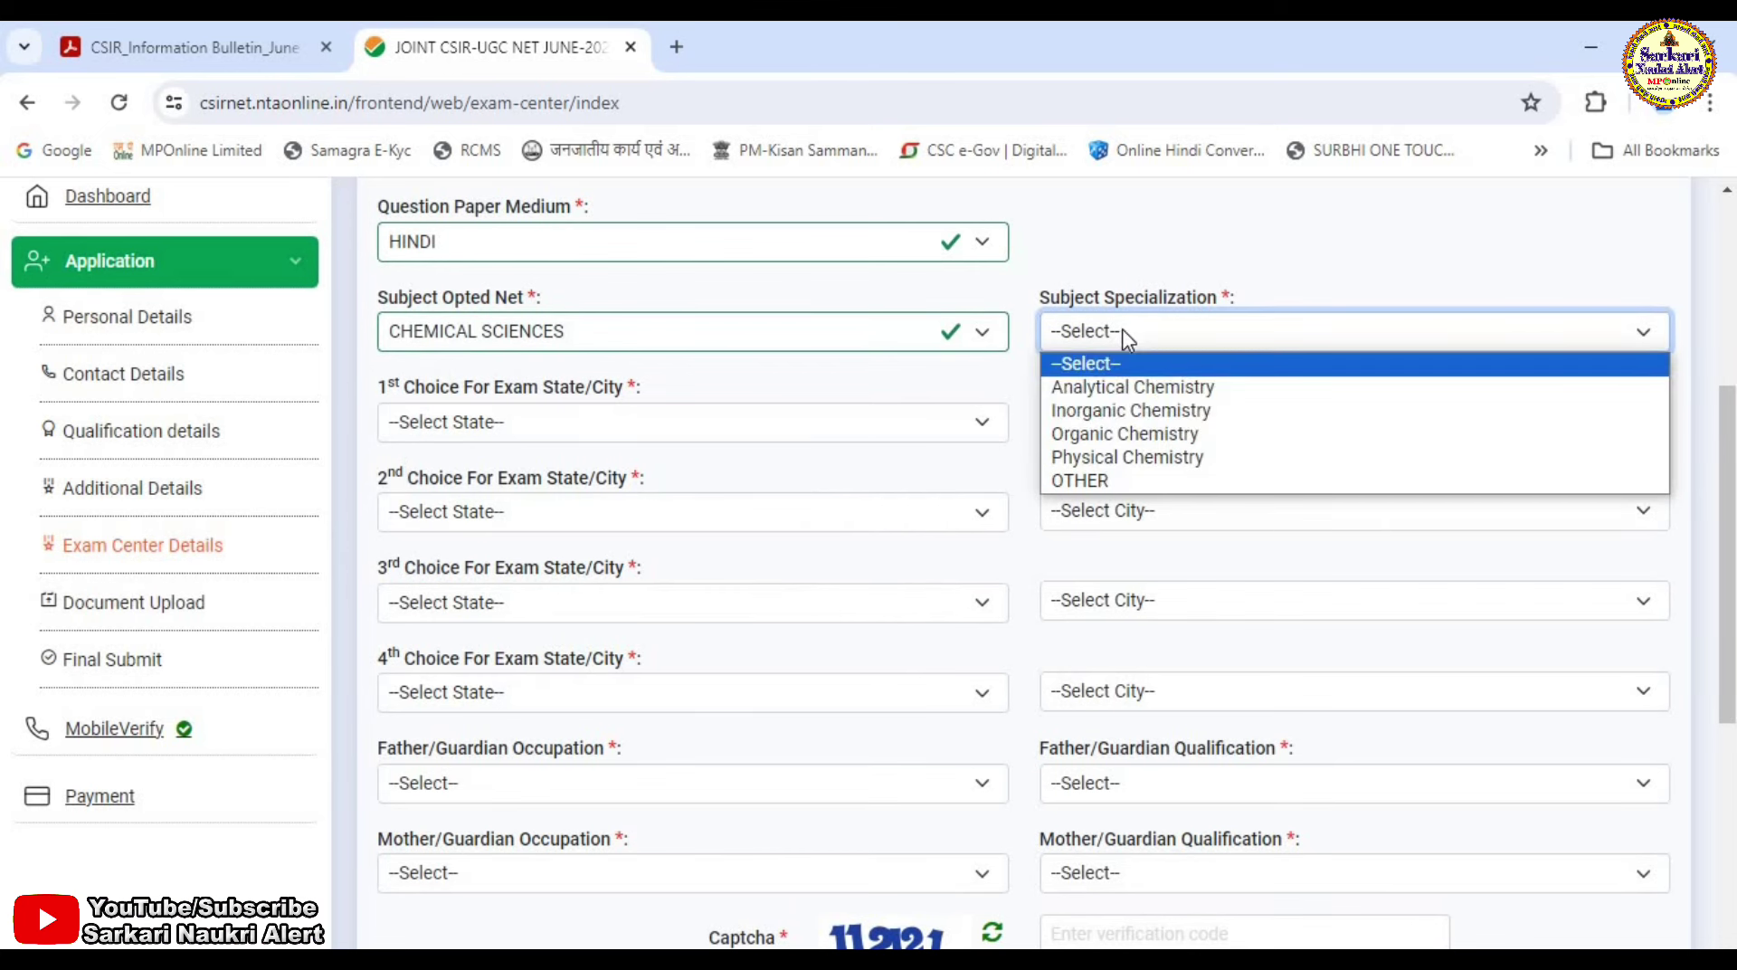
click(1137, 472)
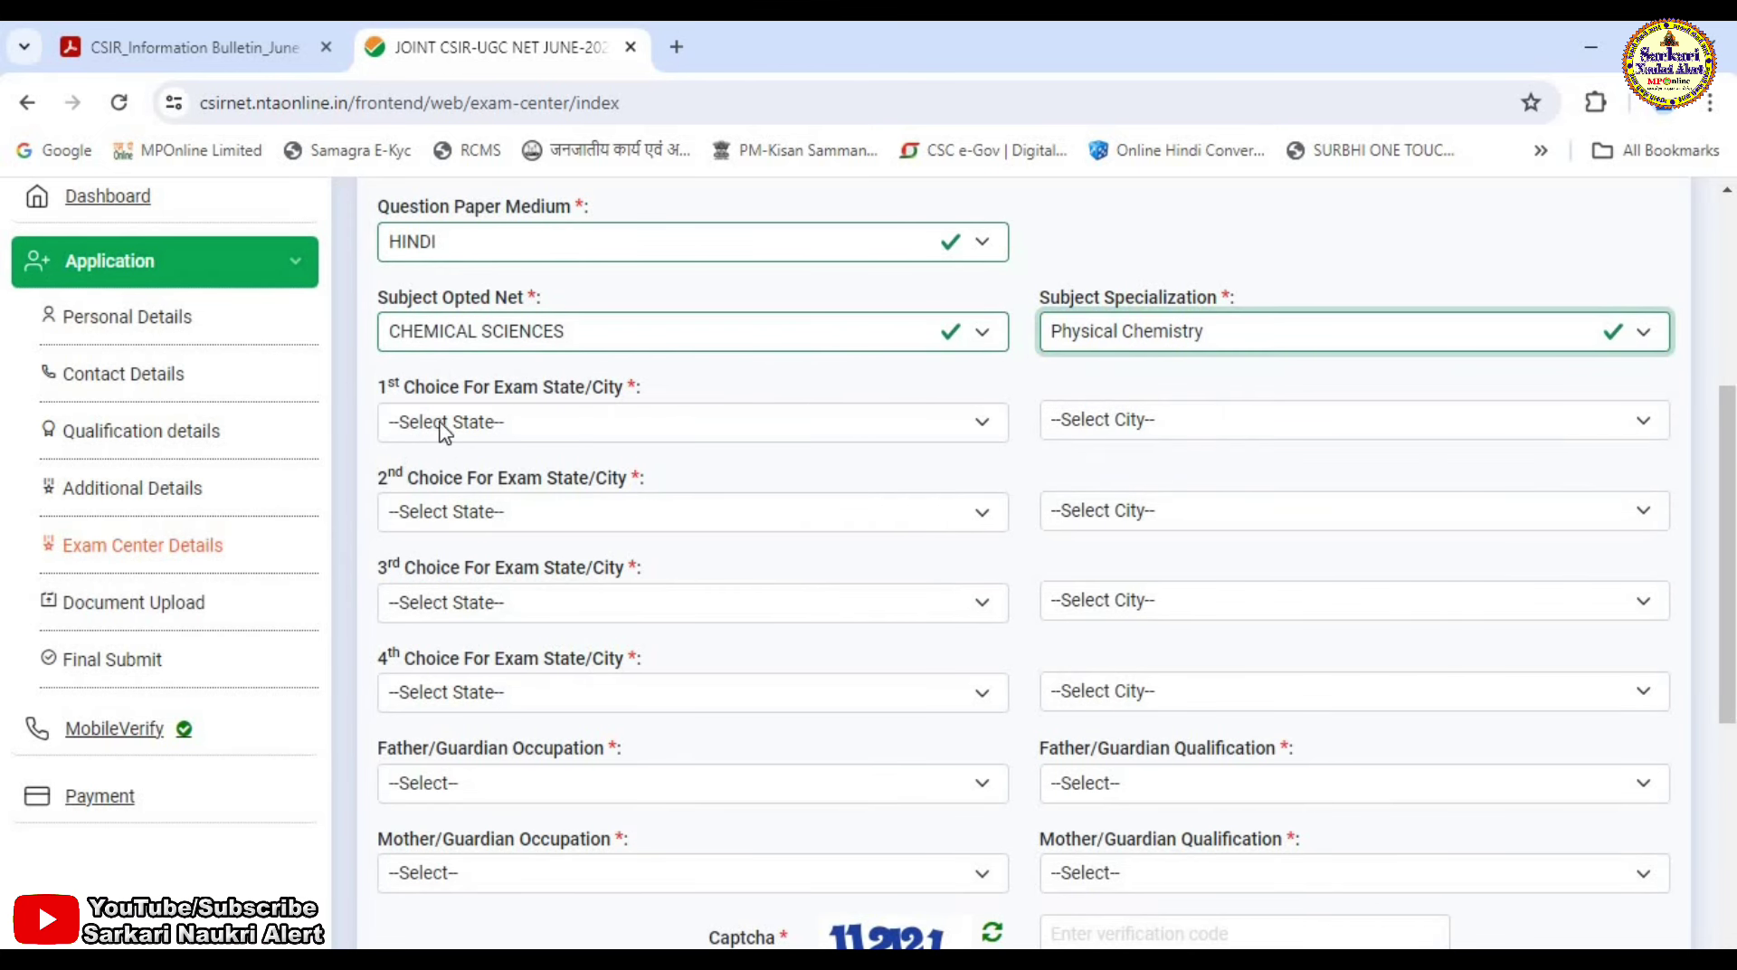
Set the state for all four exam centre choices to MADHYA PRADESH.
click(516, 427)
key(m)
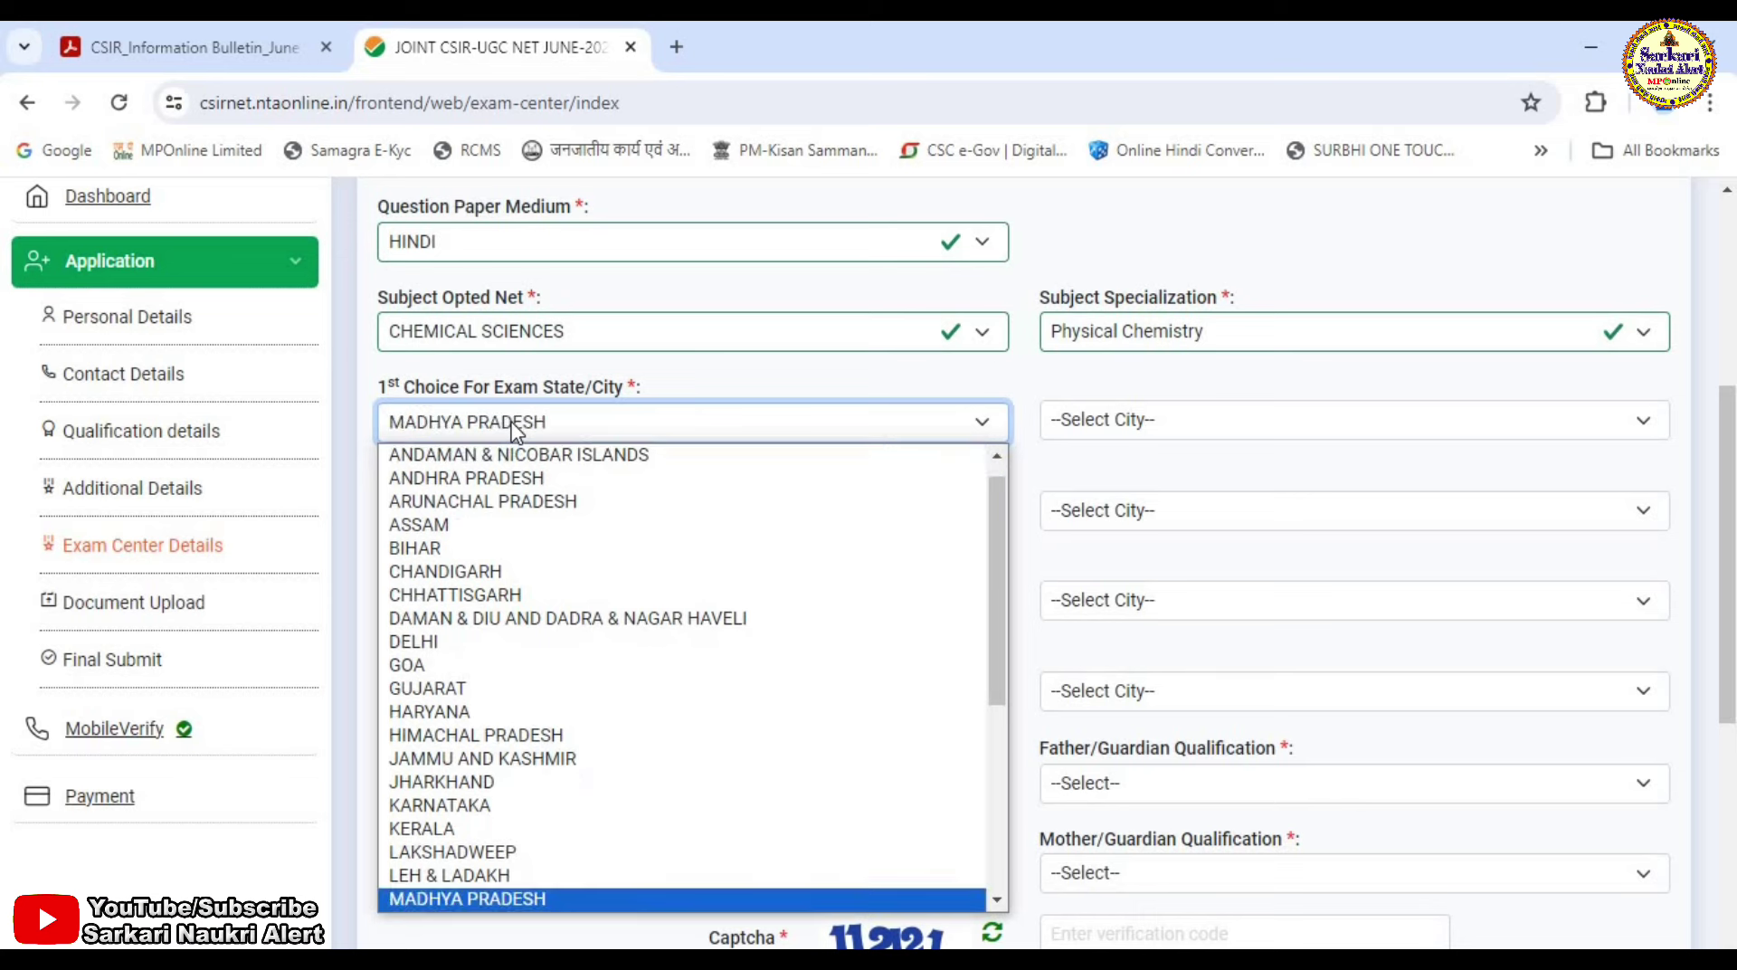
key(Return)
click(549, 512)
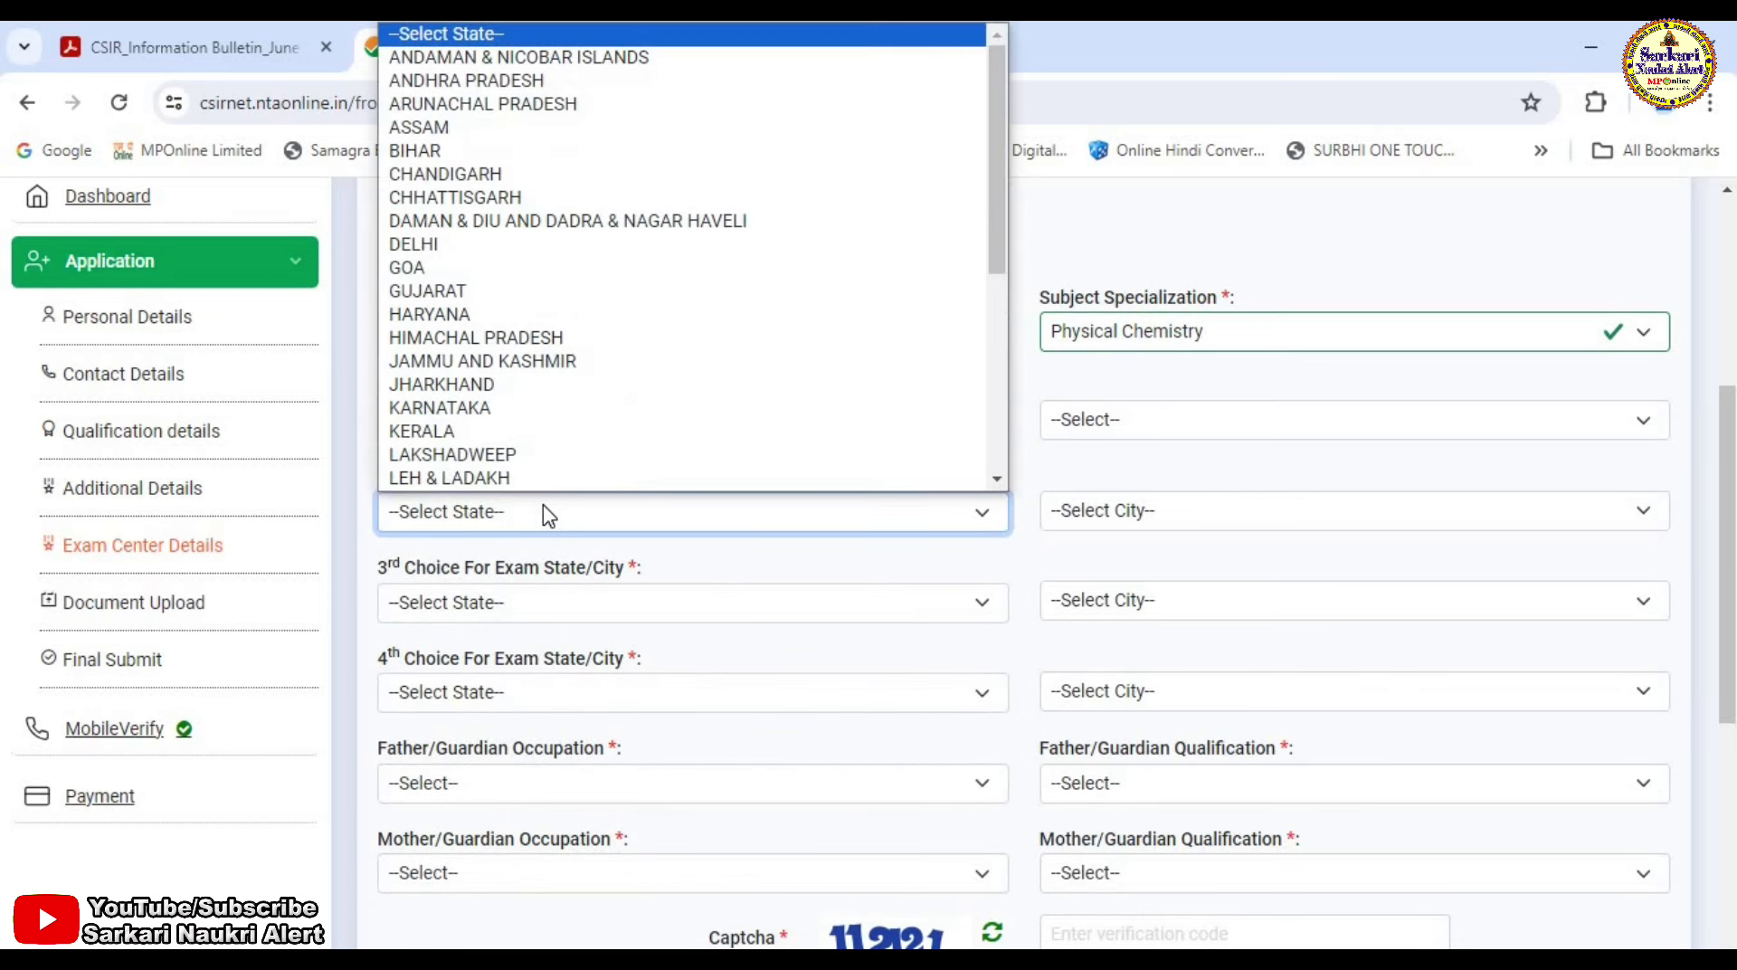
key(m)
key(Return)
click(534, 610)
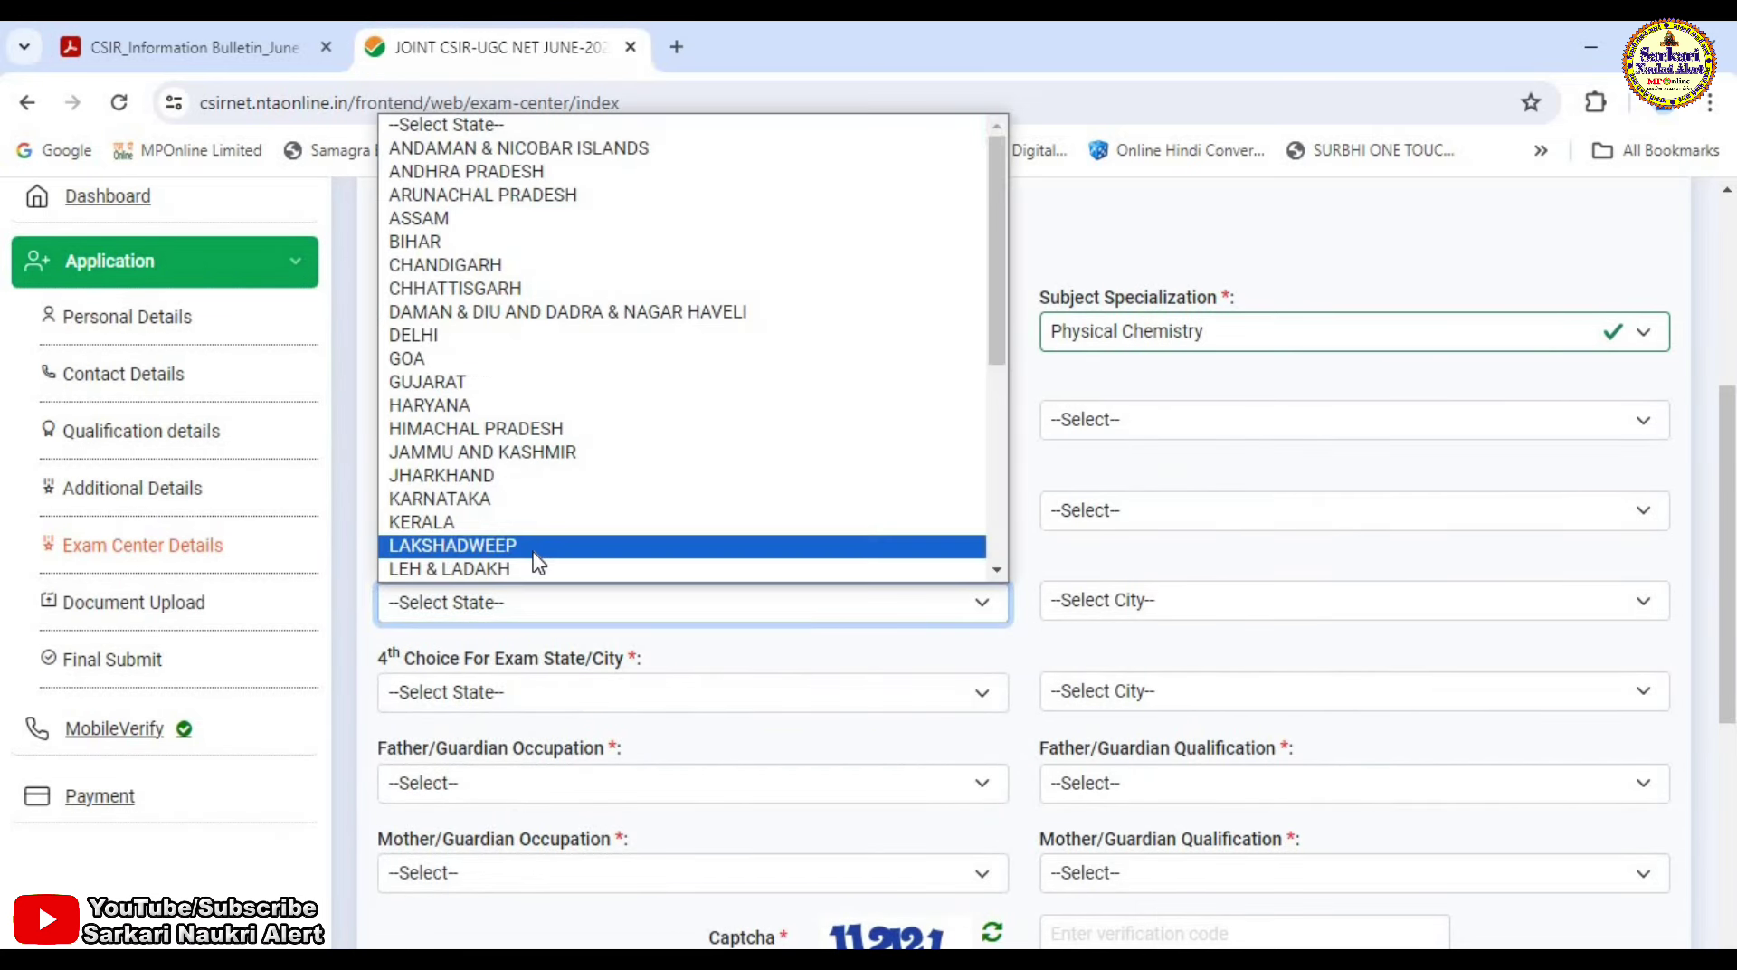
key(m)
key(Return)
click(545, 693)
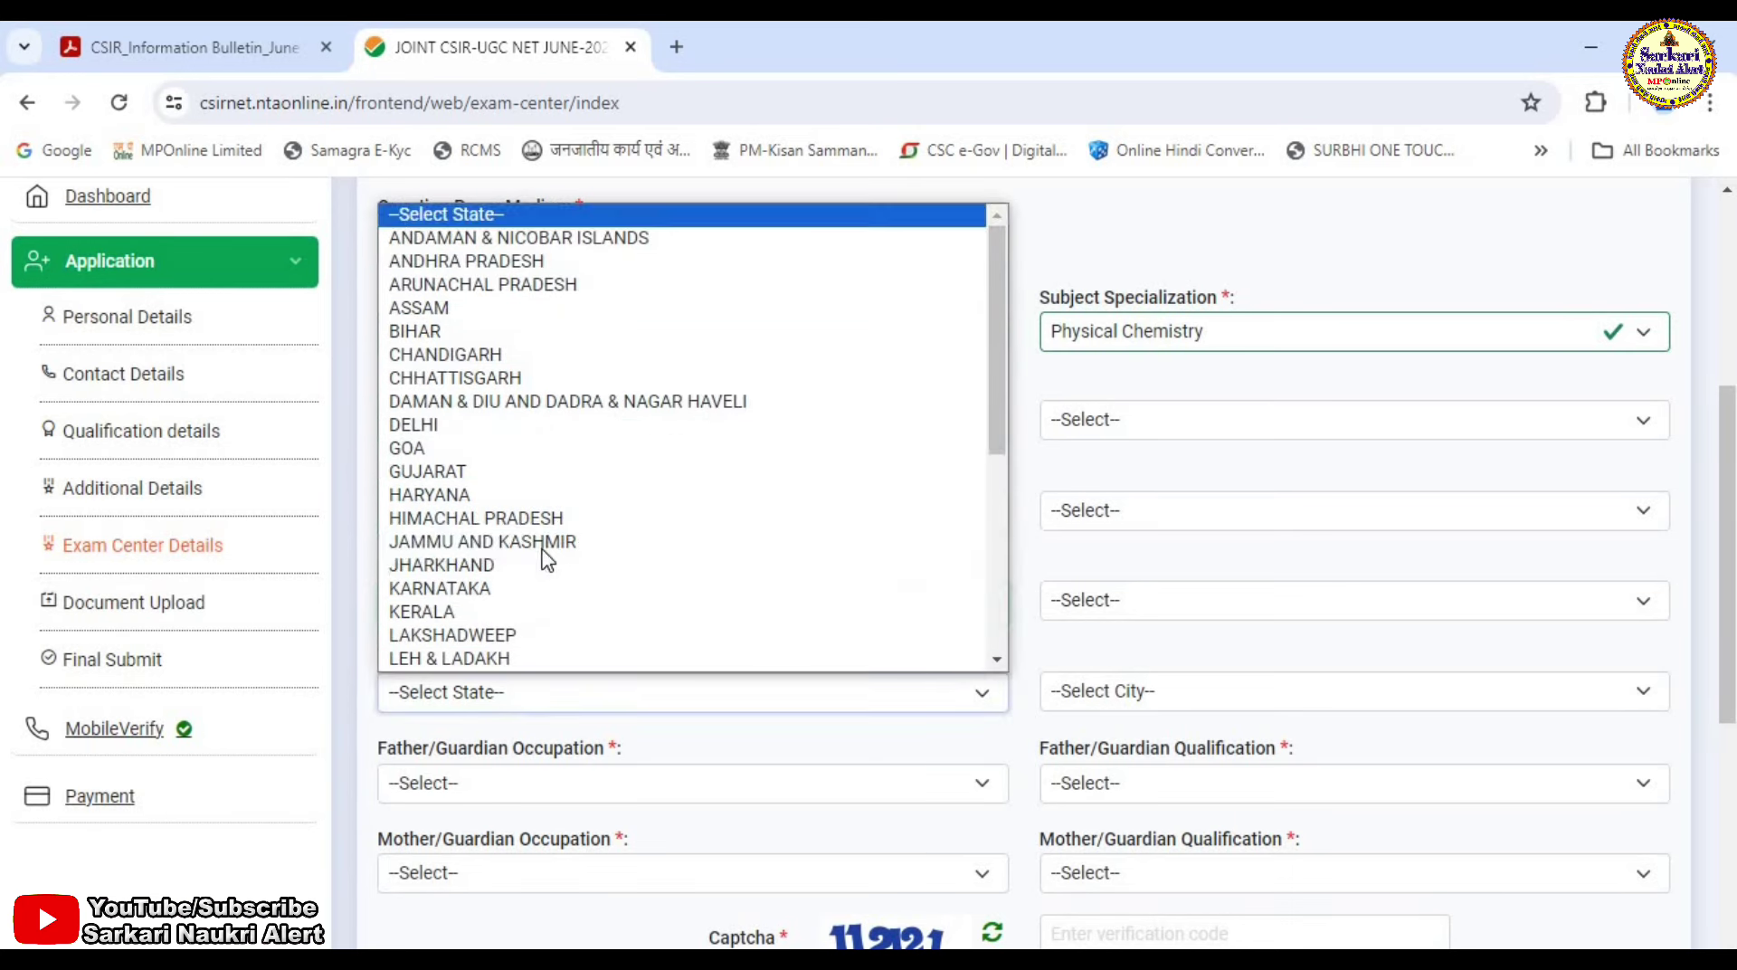
key(m)
key(Return)
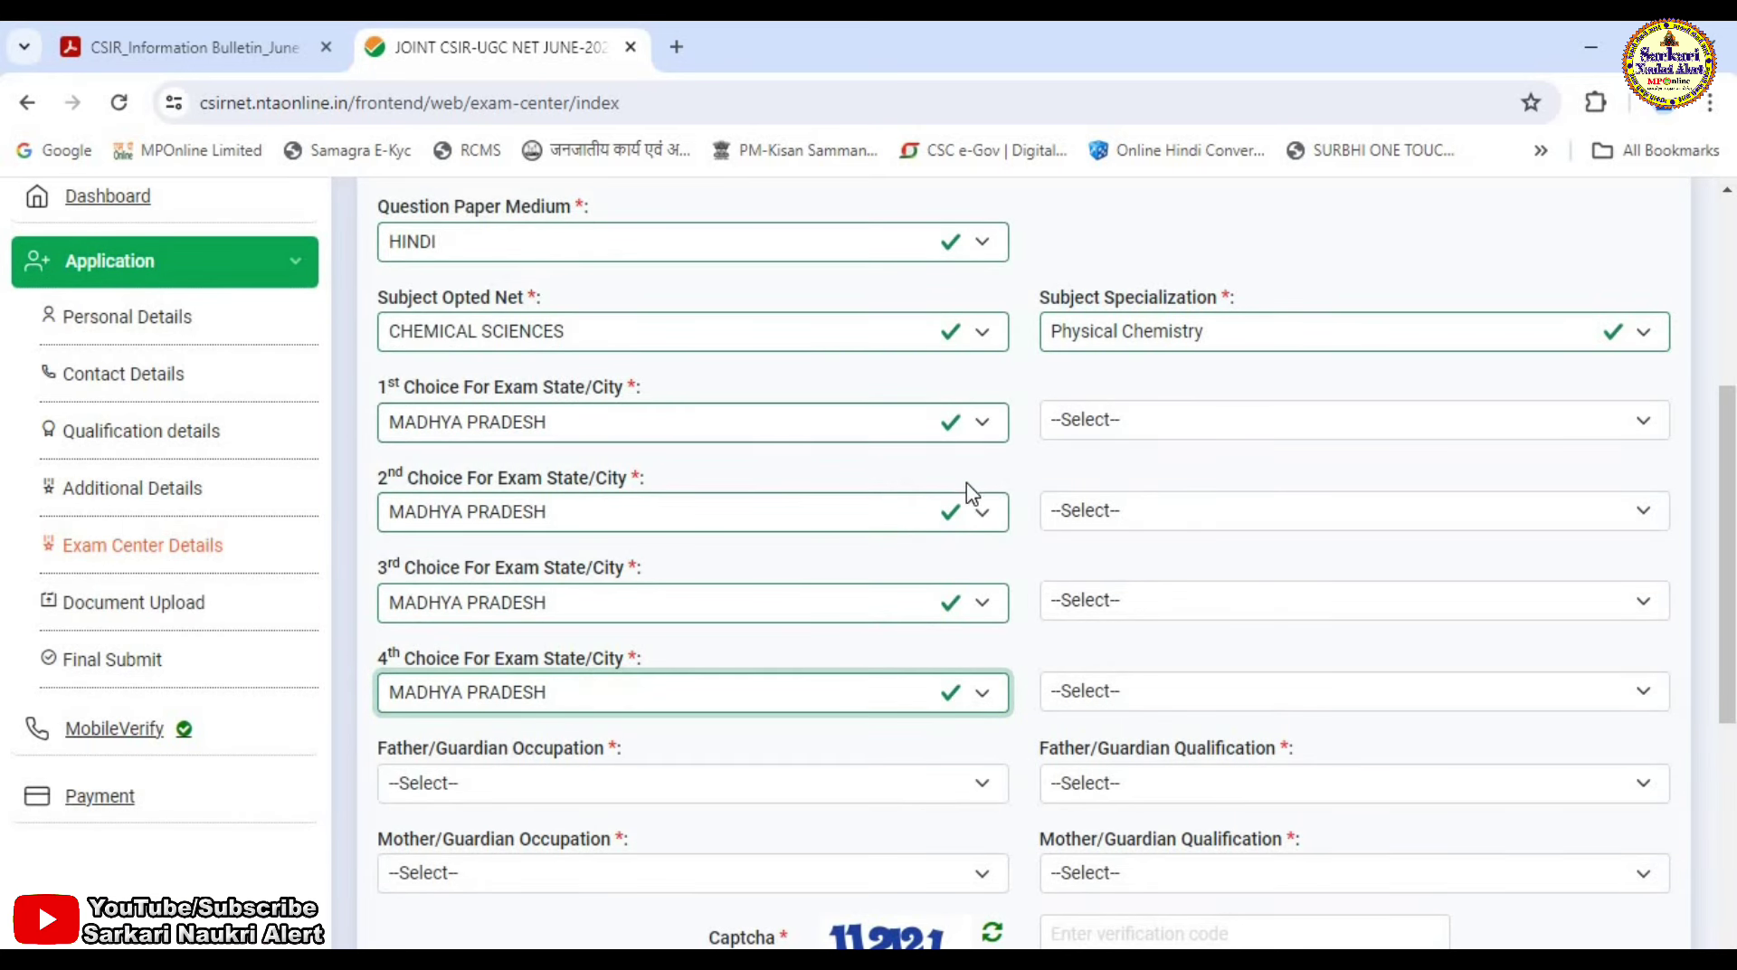
Pick INDORE, UJJAIN, BHOPAL and JABALPUR as the four exam cities.
click(1136, 427)
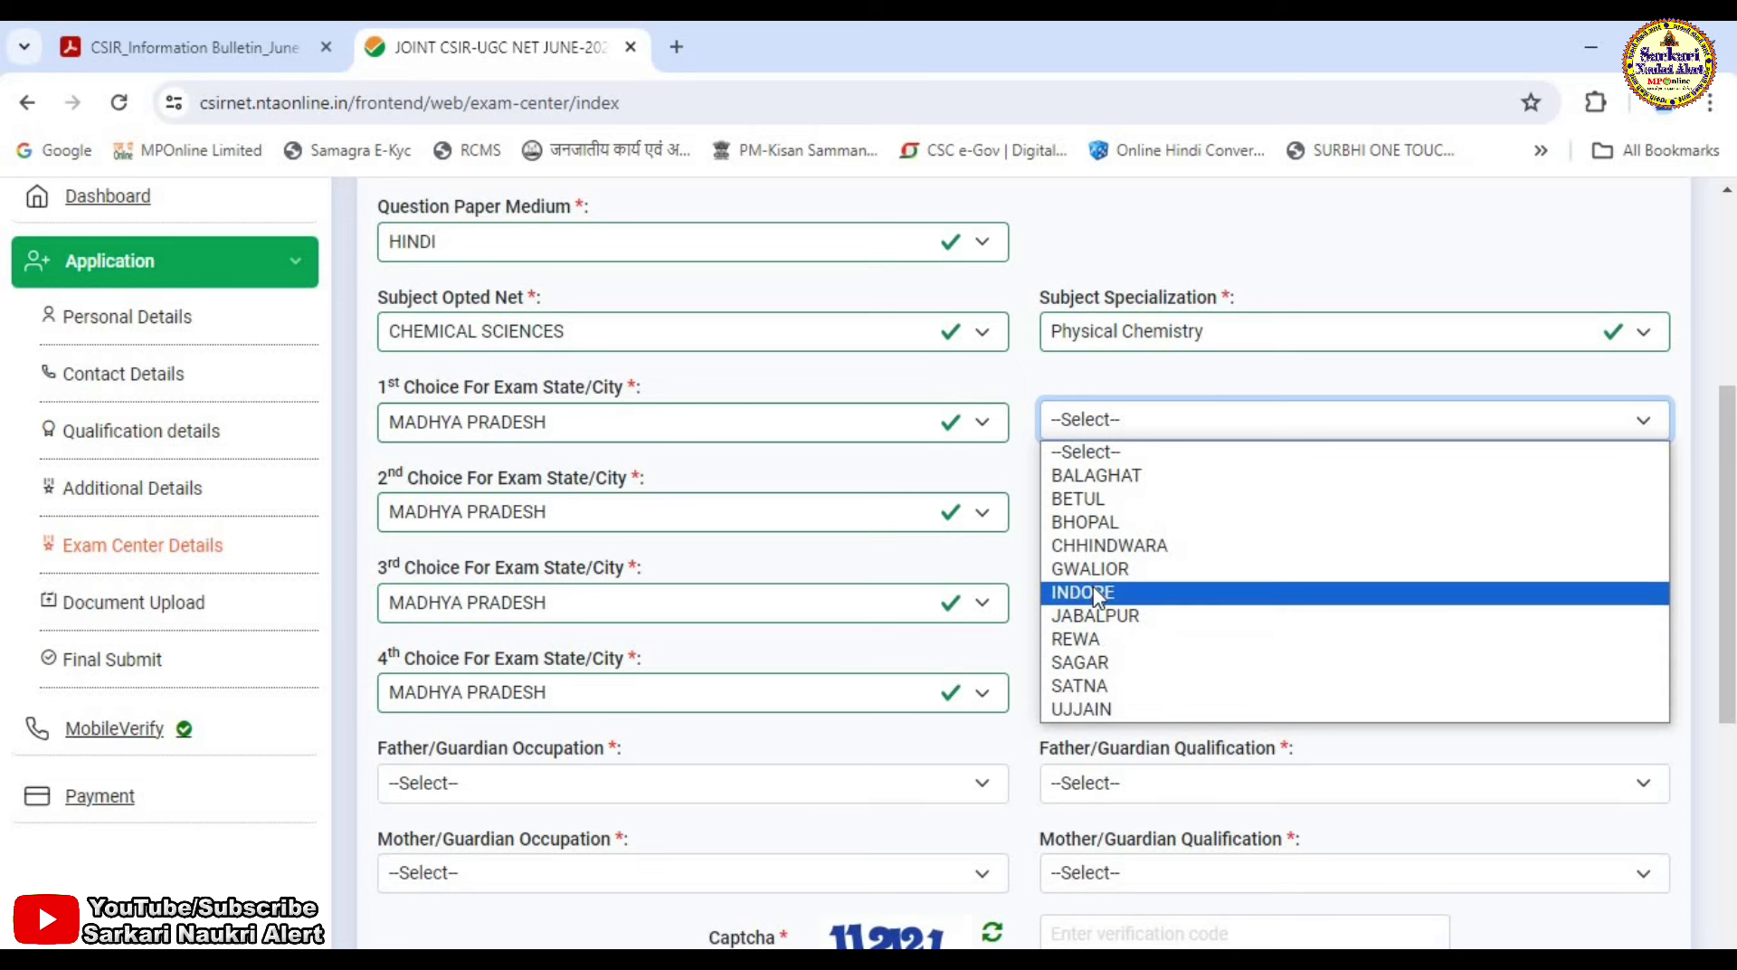
click(1092, 592)
click(1120, 512)
click(1119, 800)
click(1116, 605)
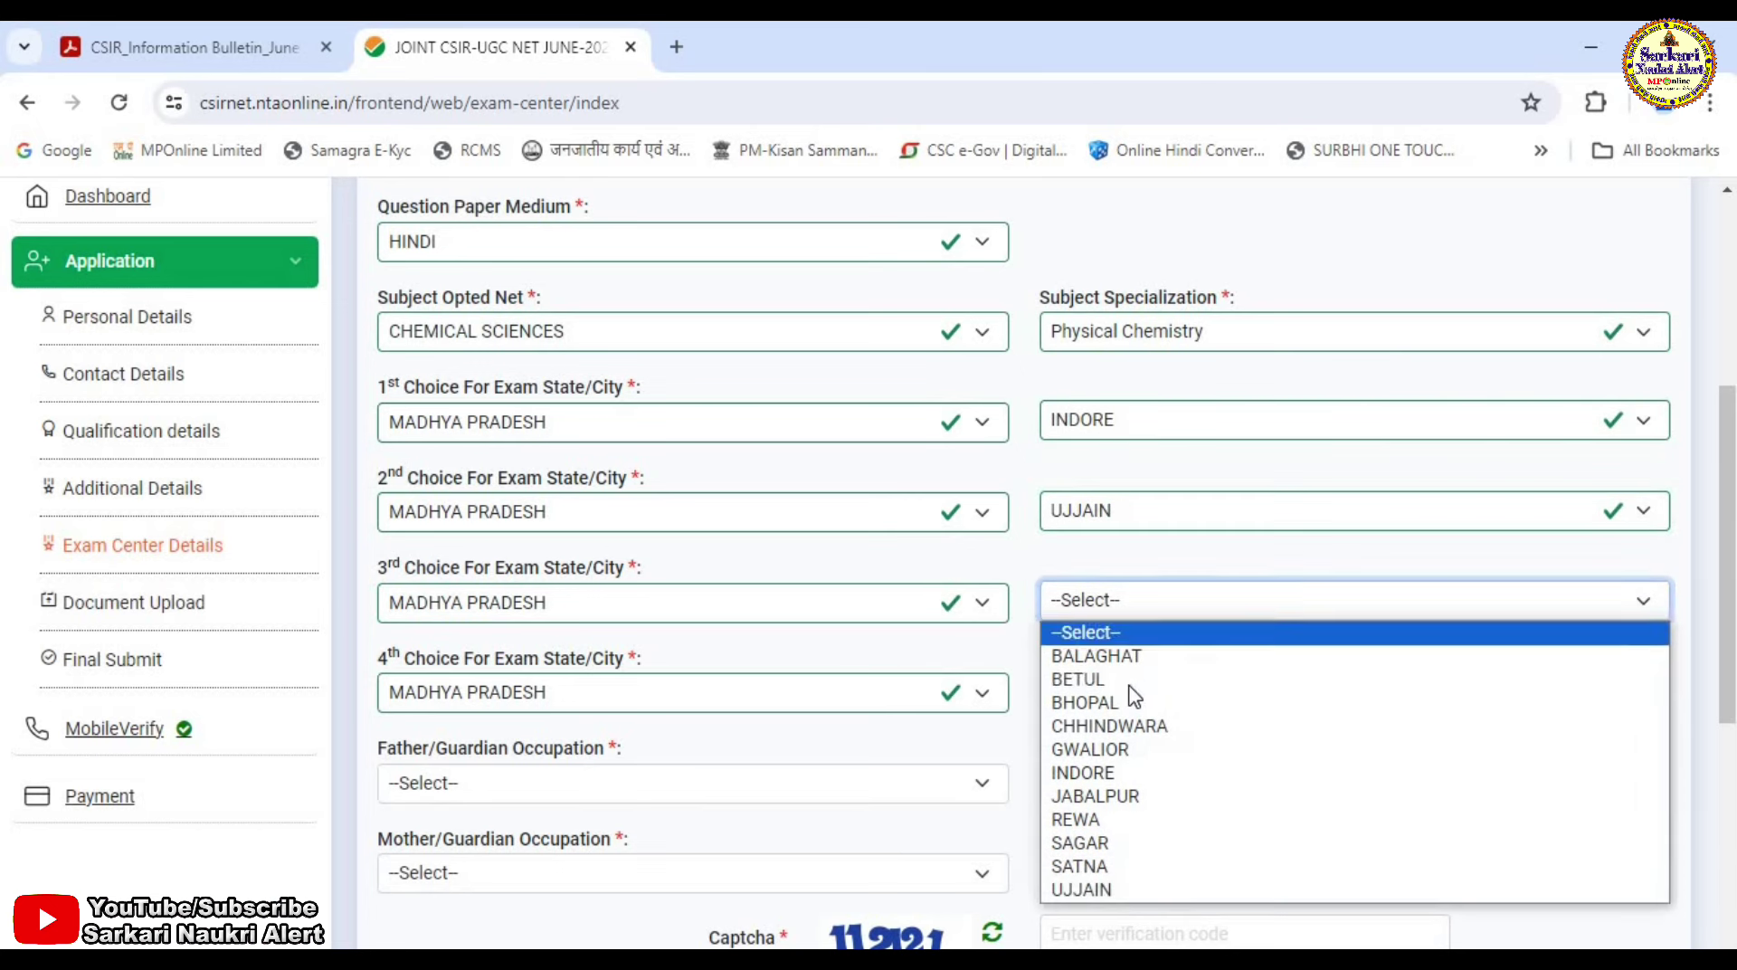
click(1103, 701)
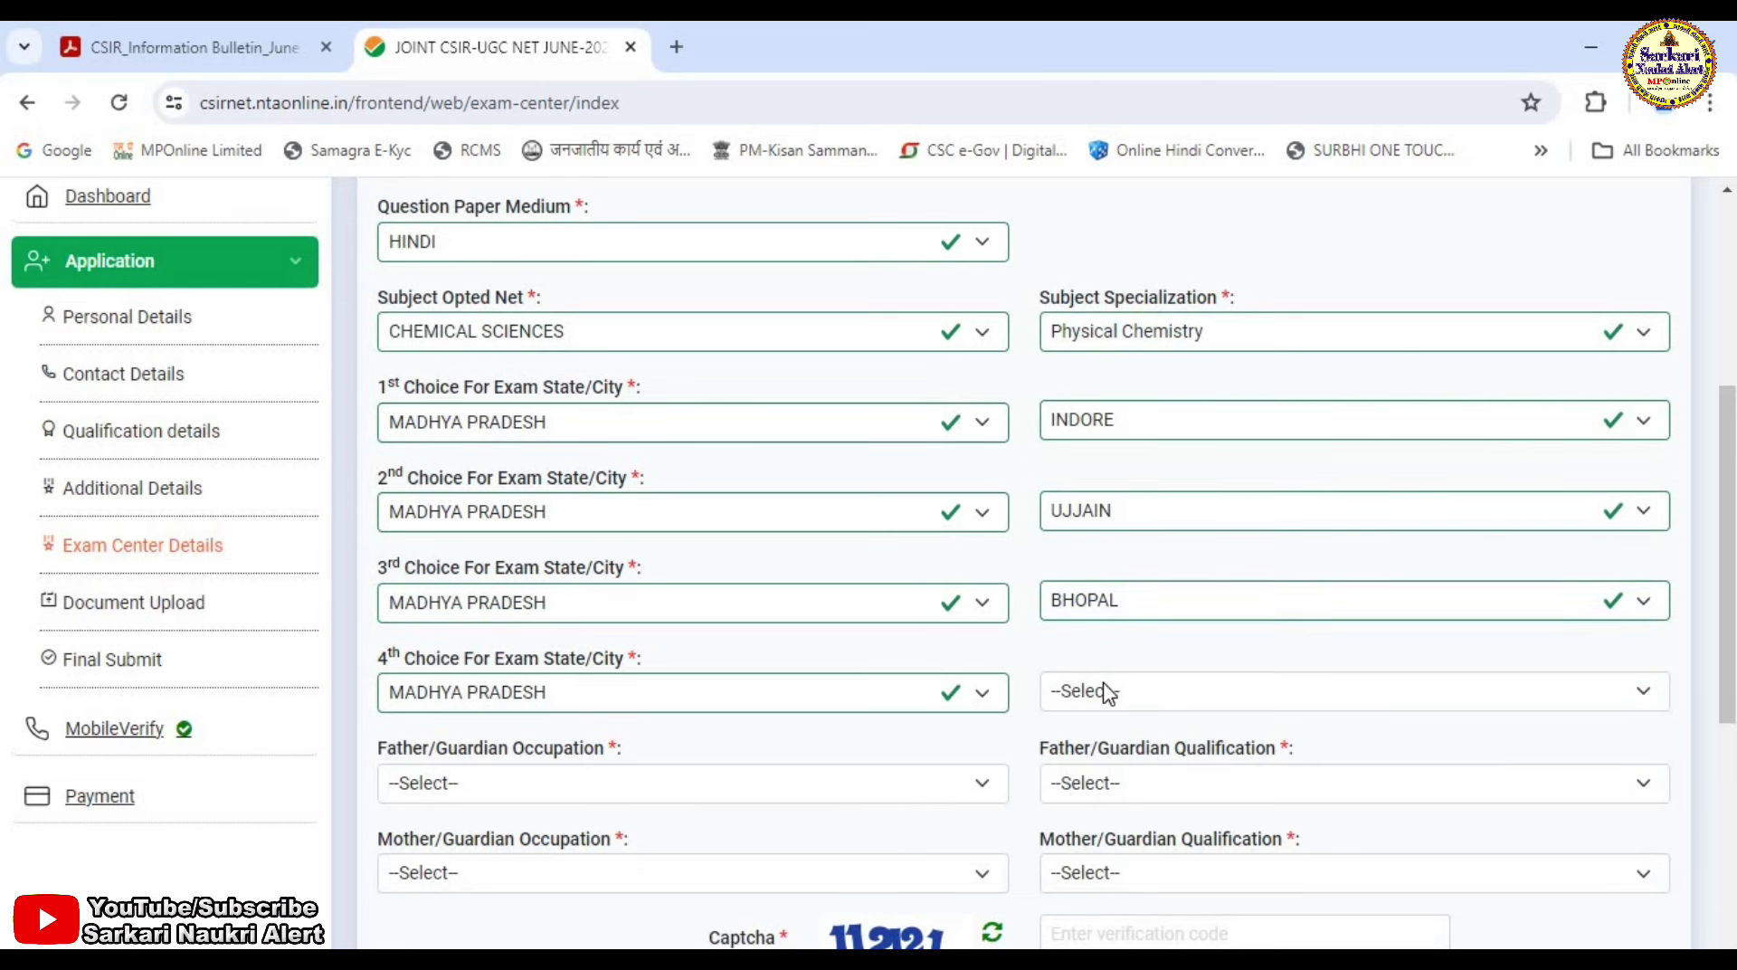
click(1101, 691)
click(1122, 566)
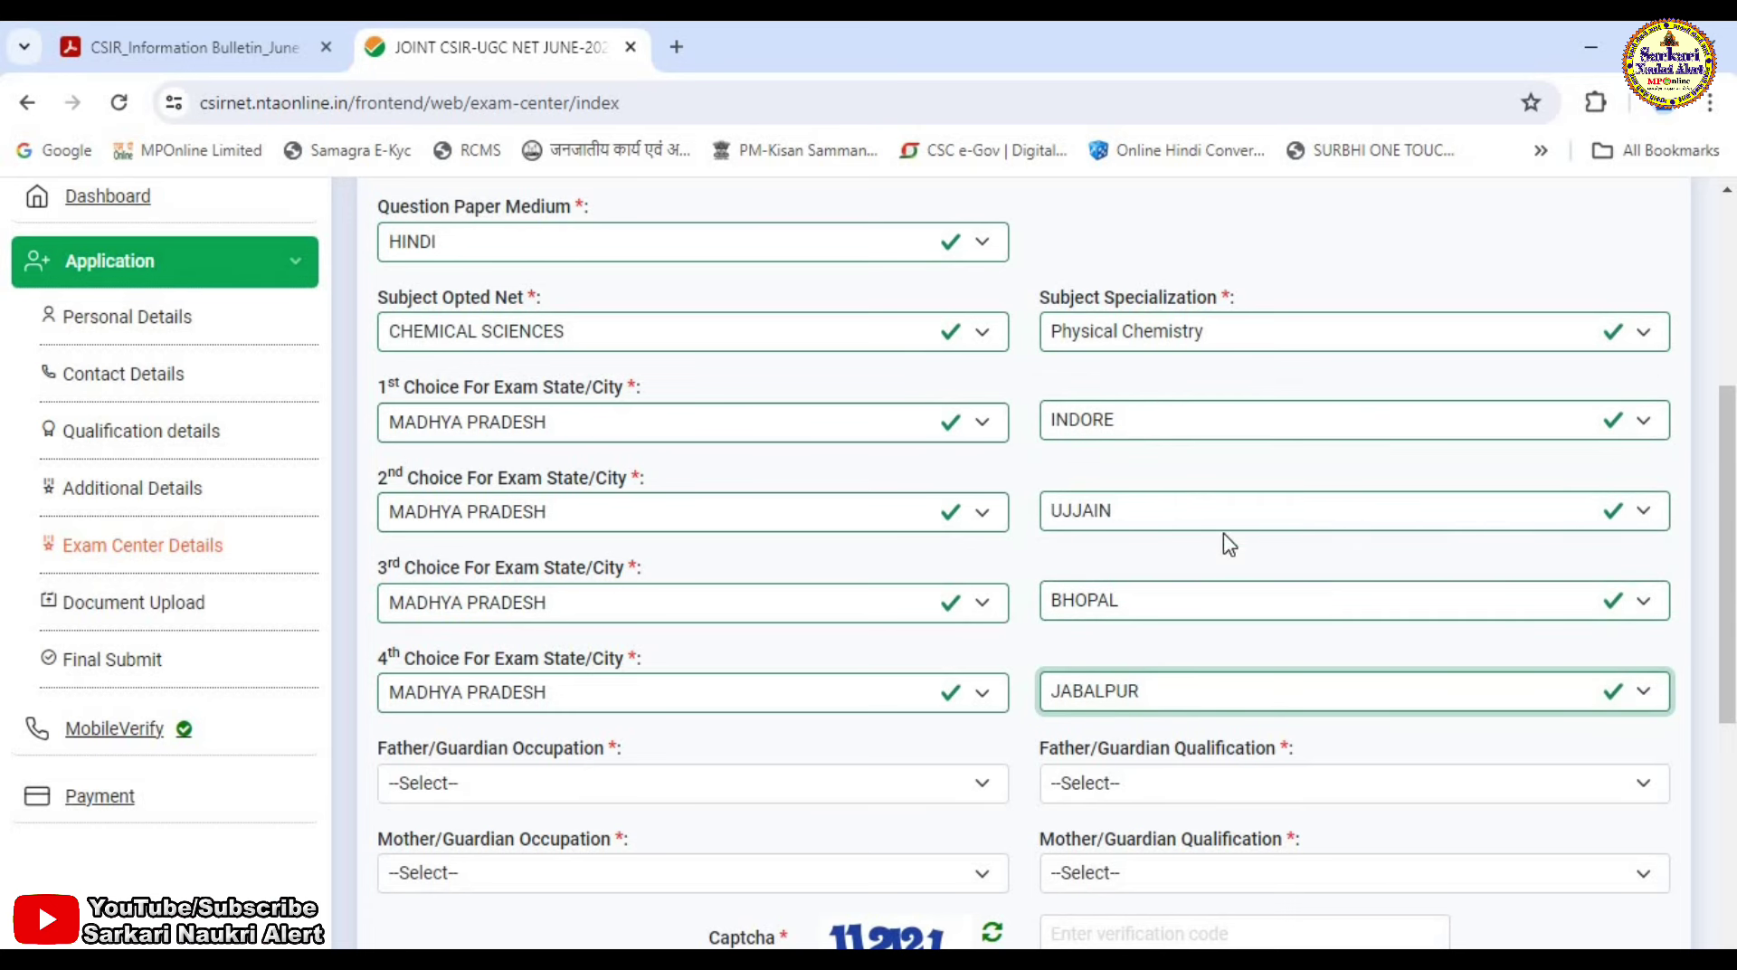
Set both parents' occupation to AGRICULTURE and qualification to NOT APPLICABLE.
scroll(1349, 522, down, 3)
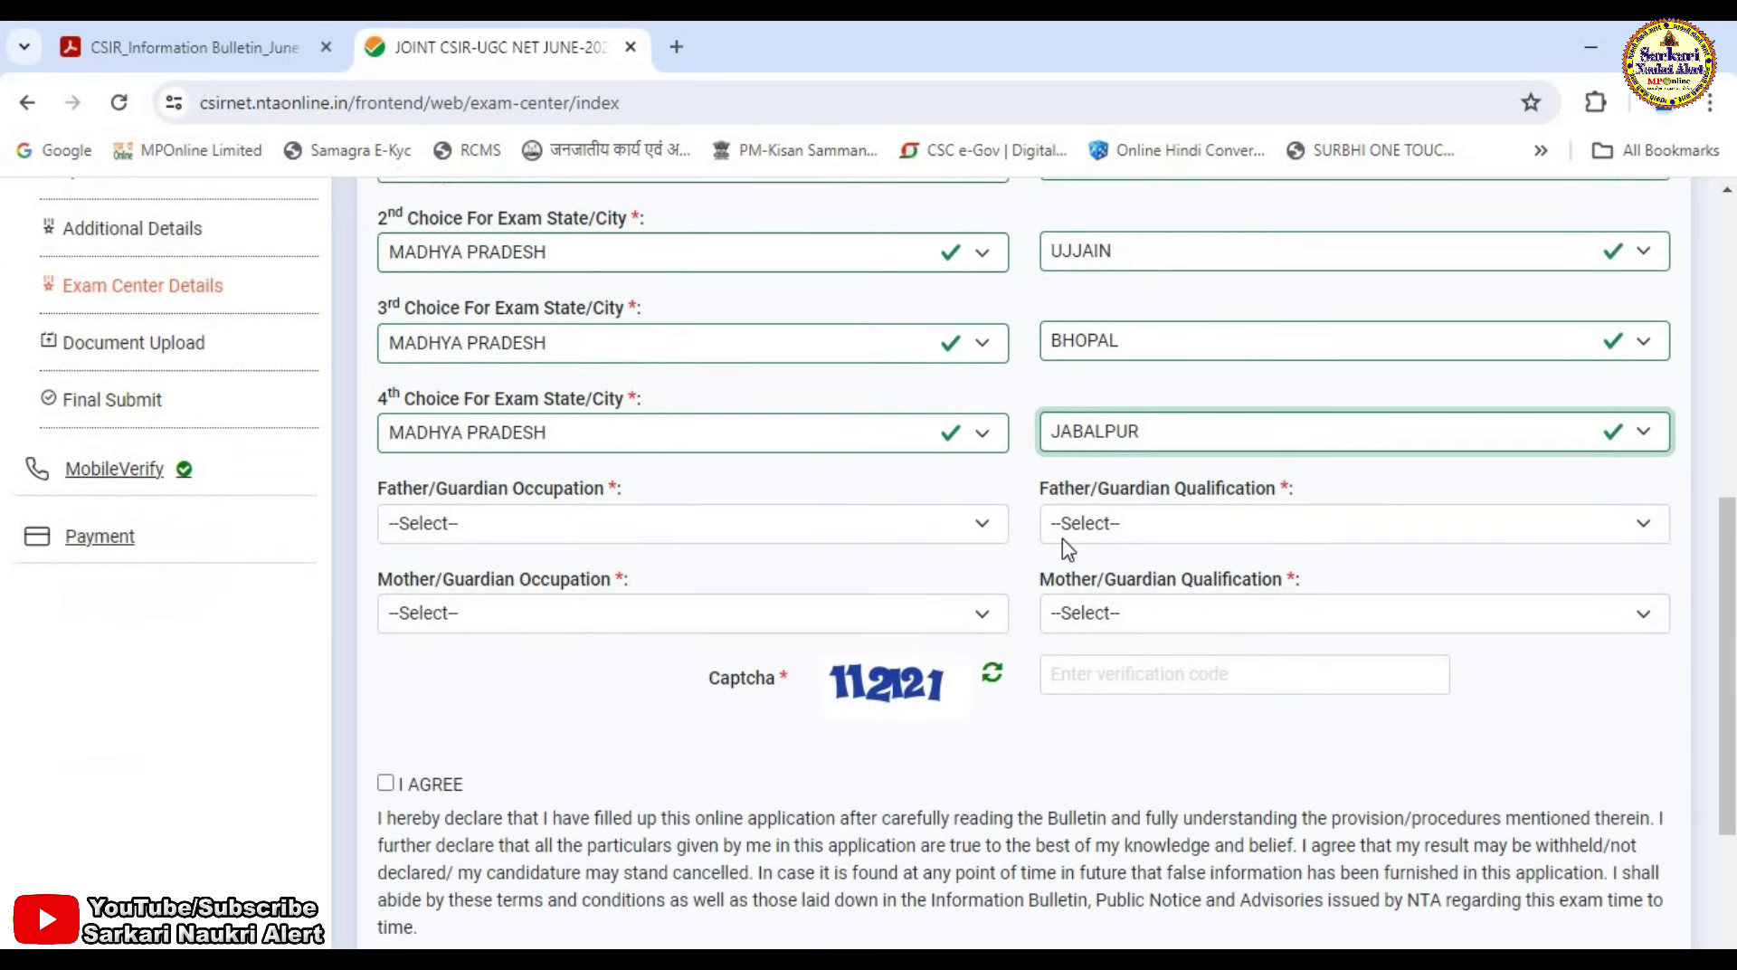
click(613, 539)
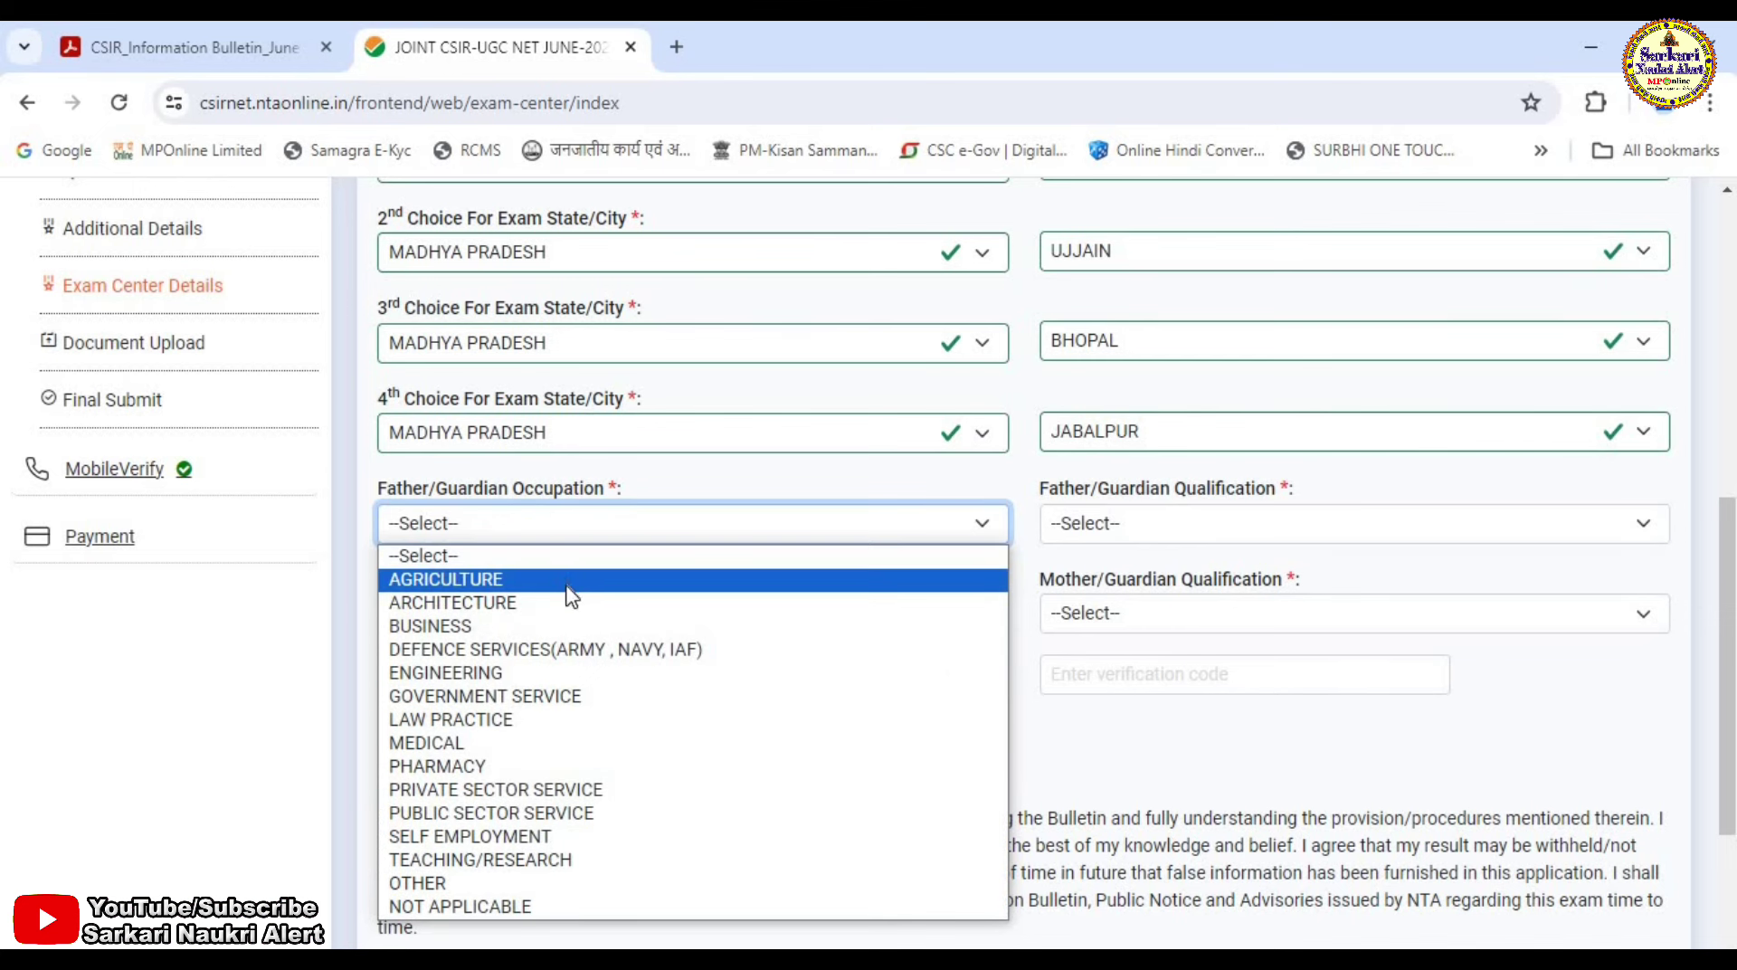
click(432, 579)
click(1109, 523)
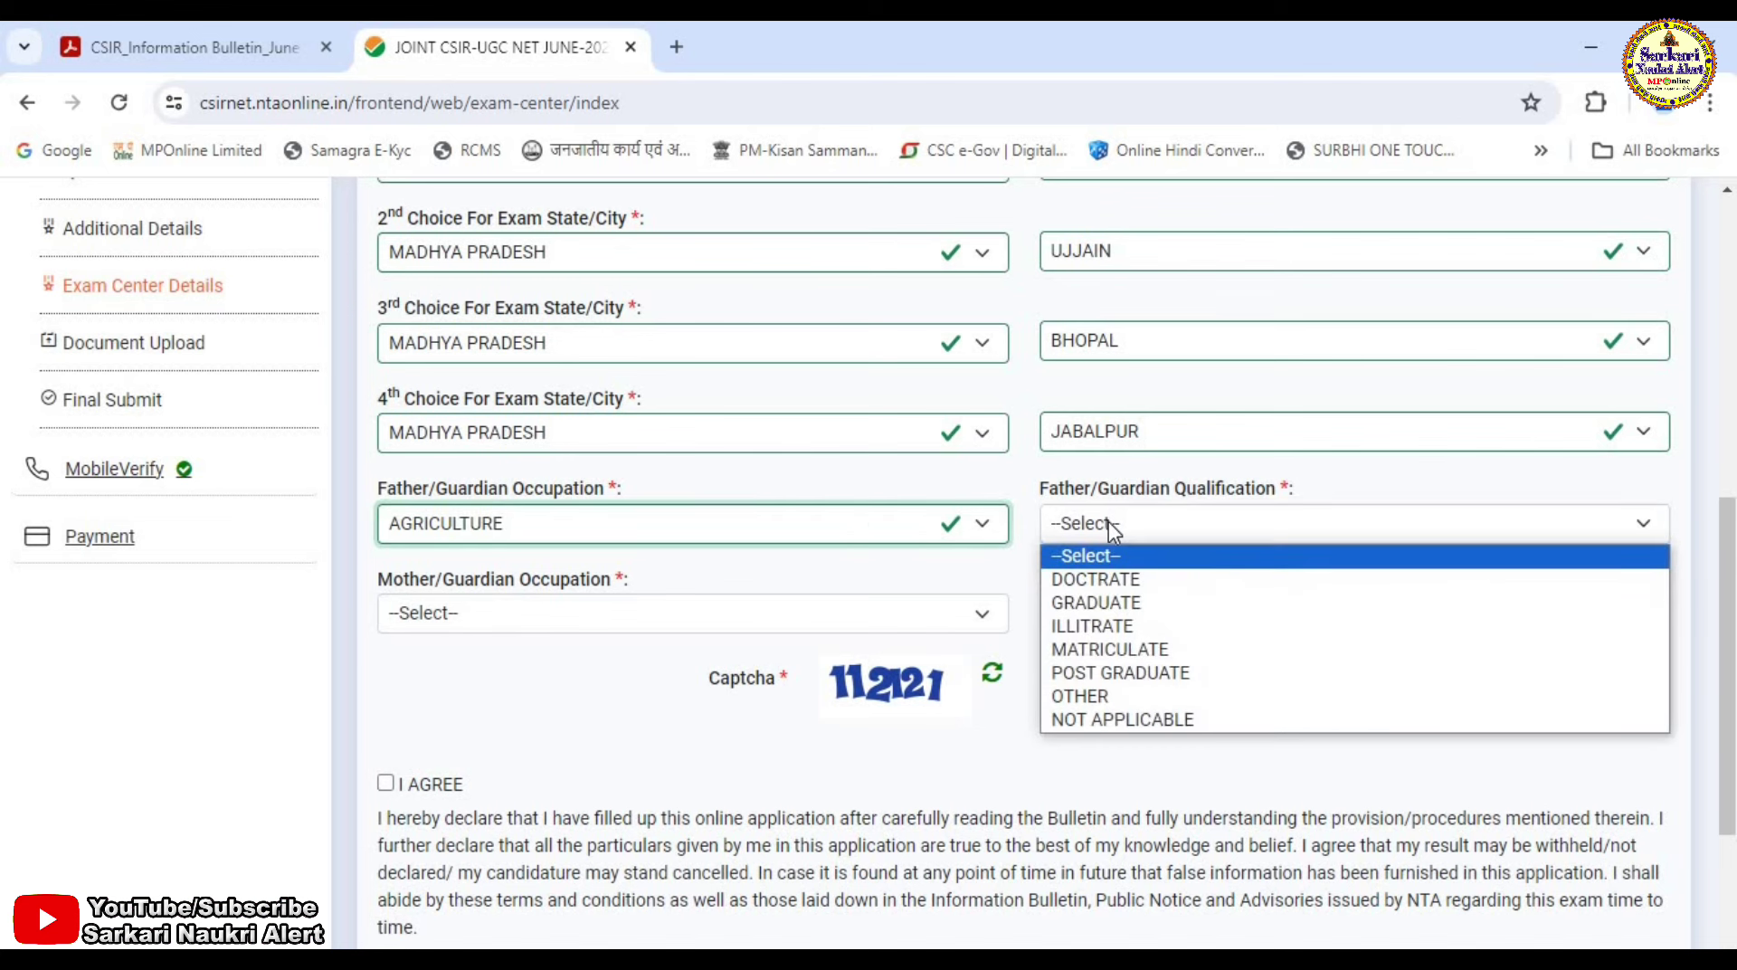
click(1118, 718)
click(490, 614)
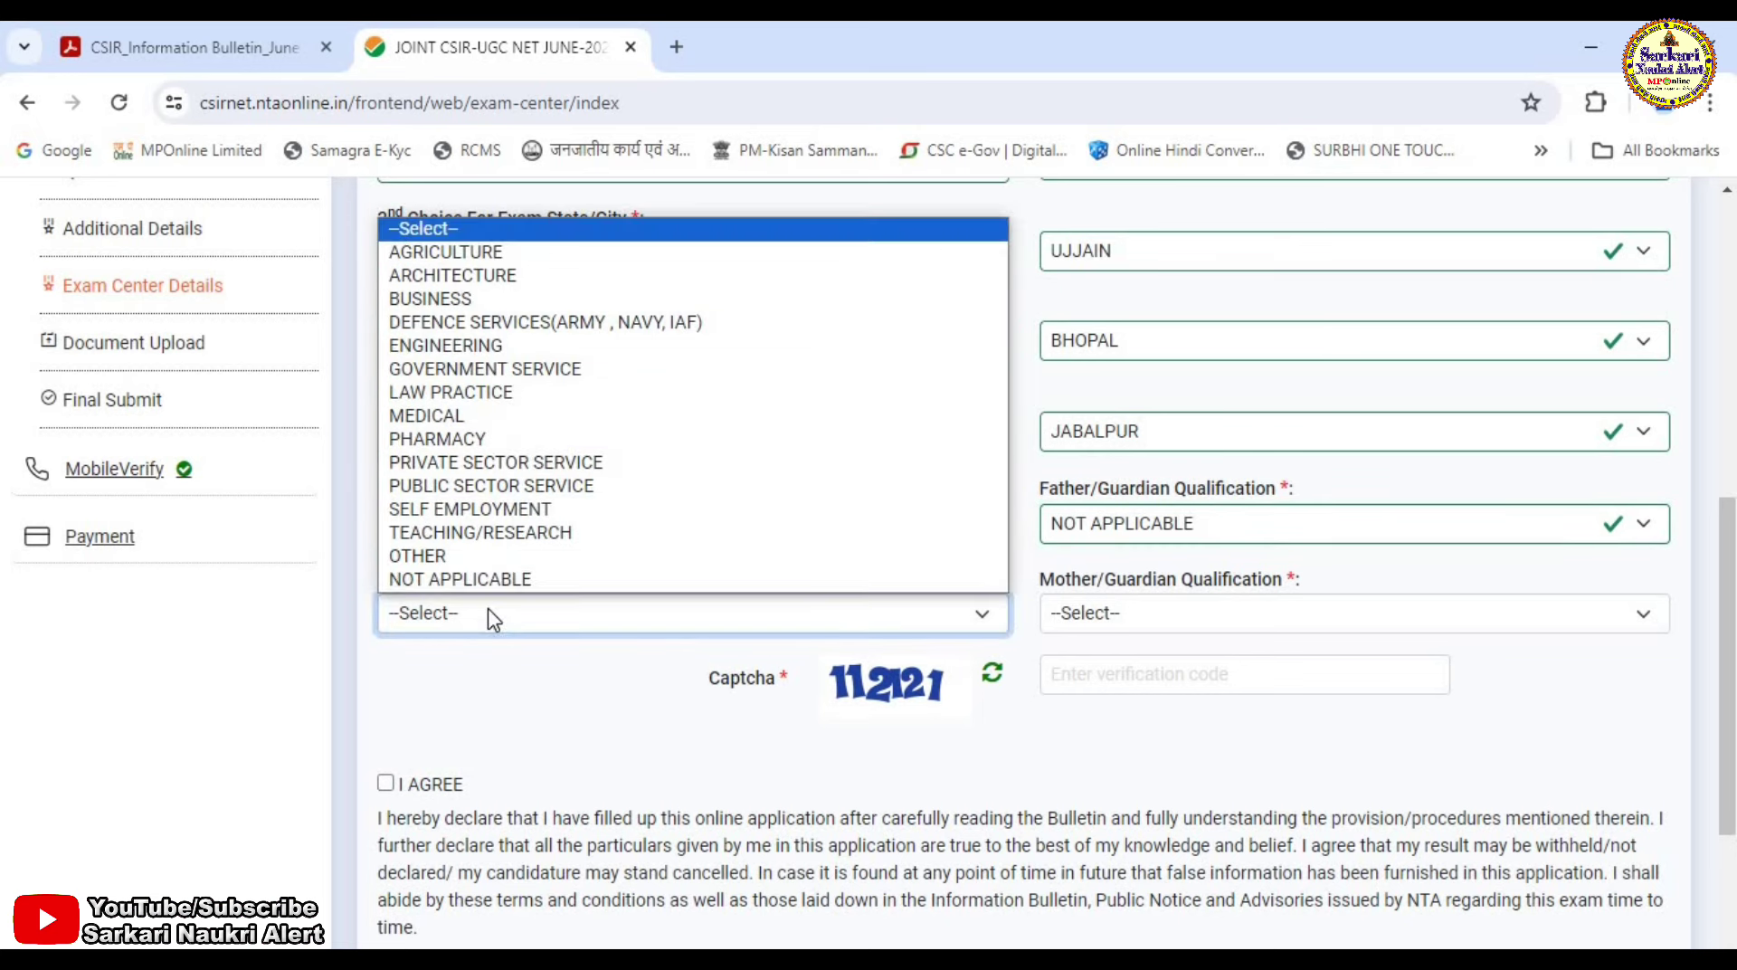
click(426, 254)
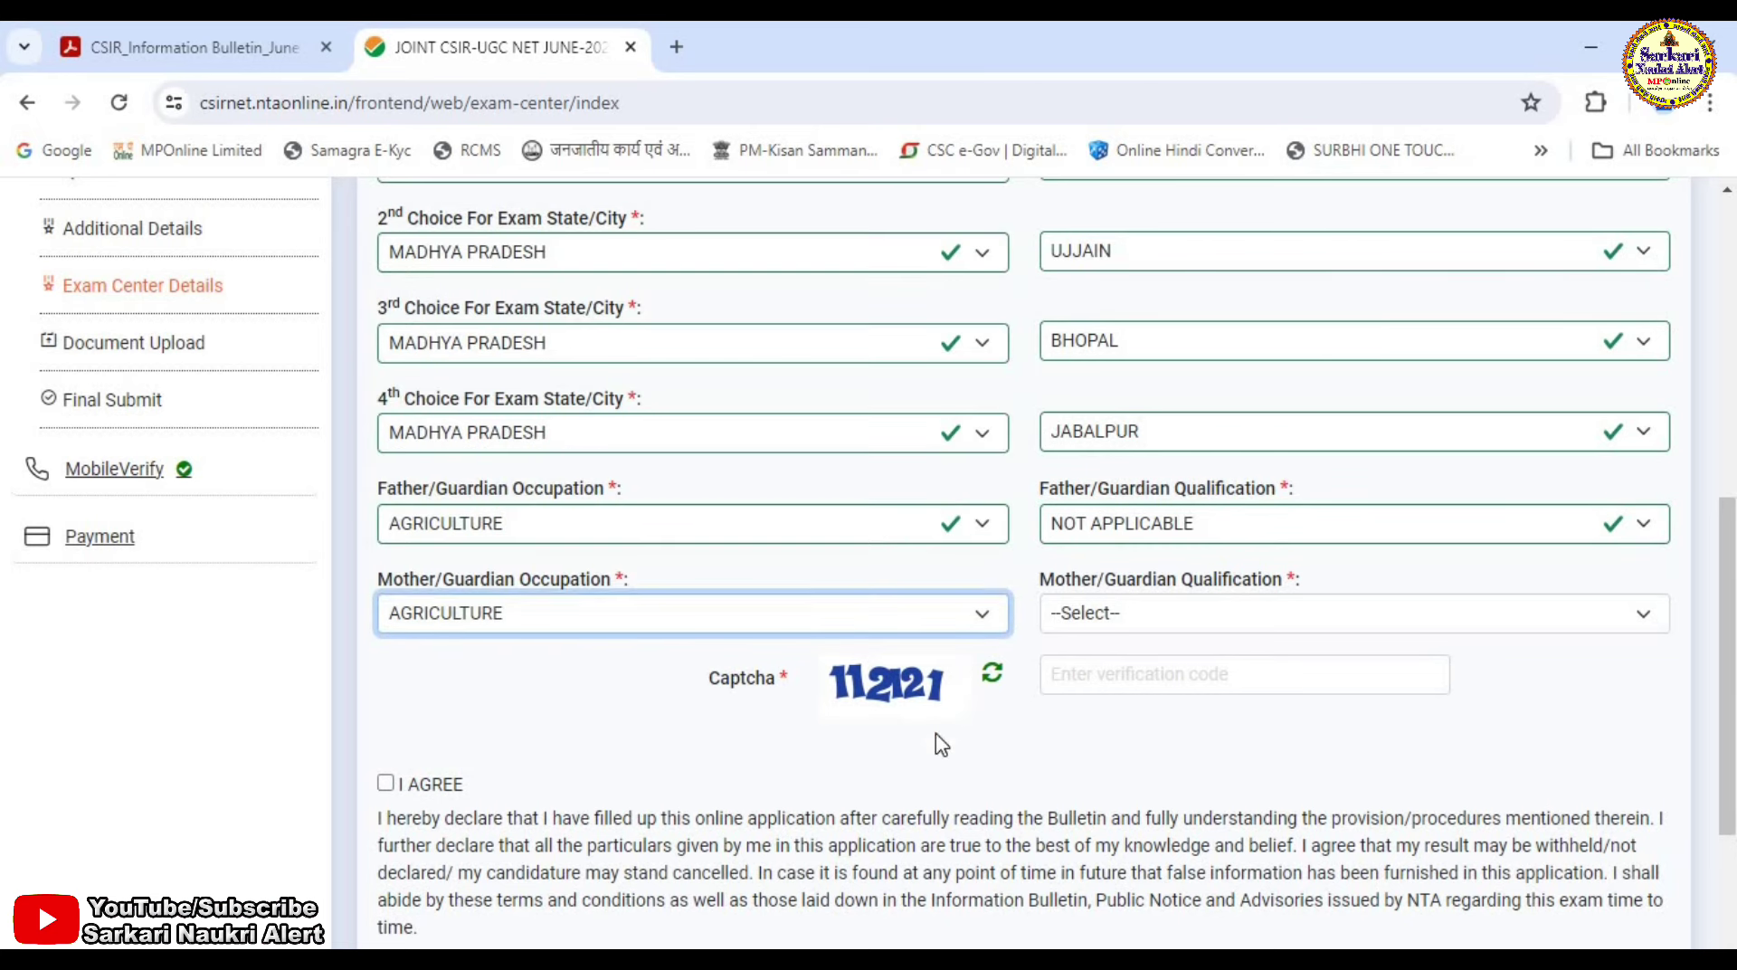
click(1171, 617)
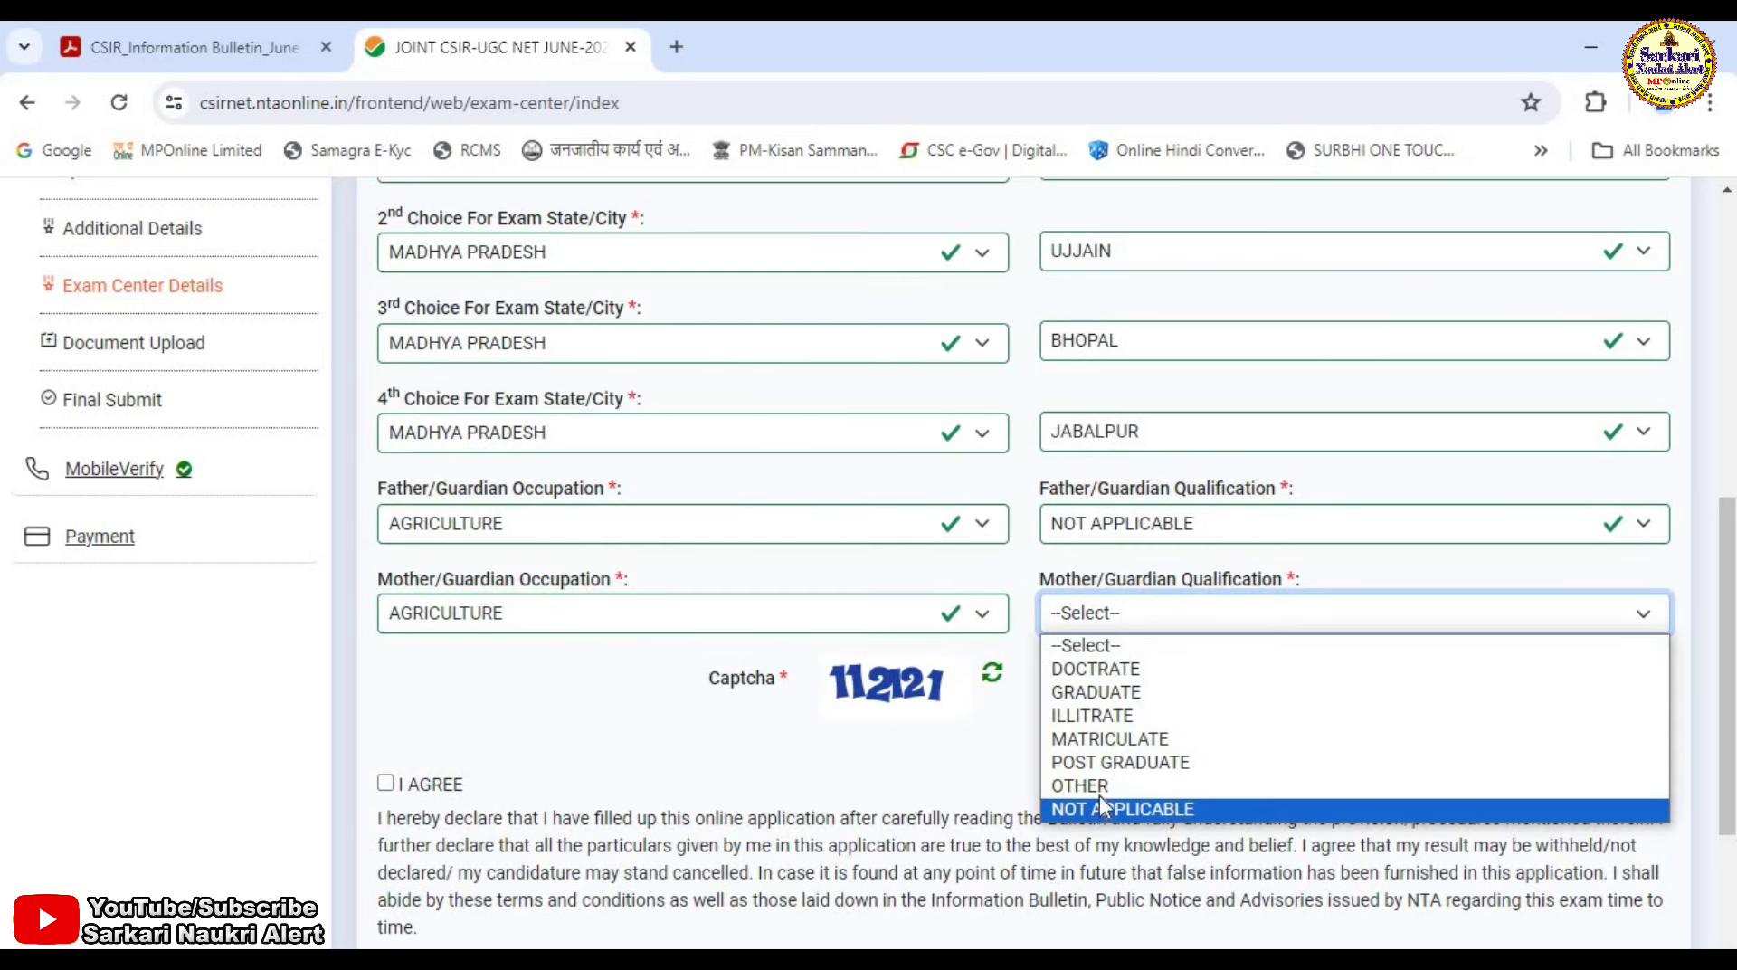
click(1101, 806)
Enter the captcha, accept the declaration and save the exam centre details.
click(1105, 673)
text(112)
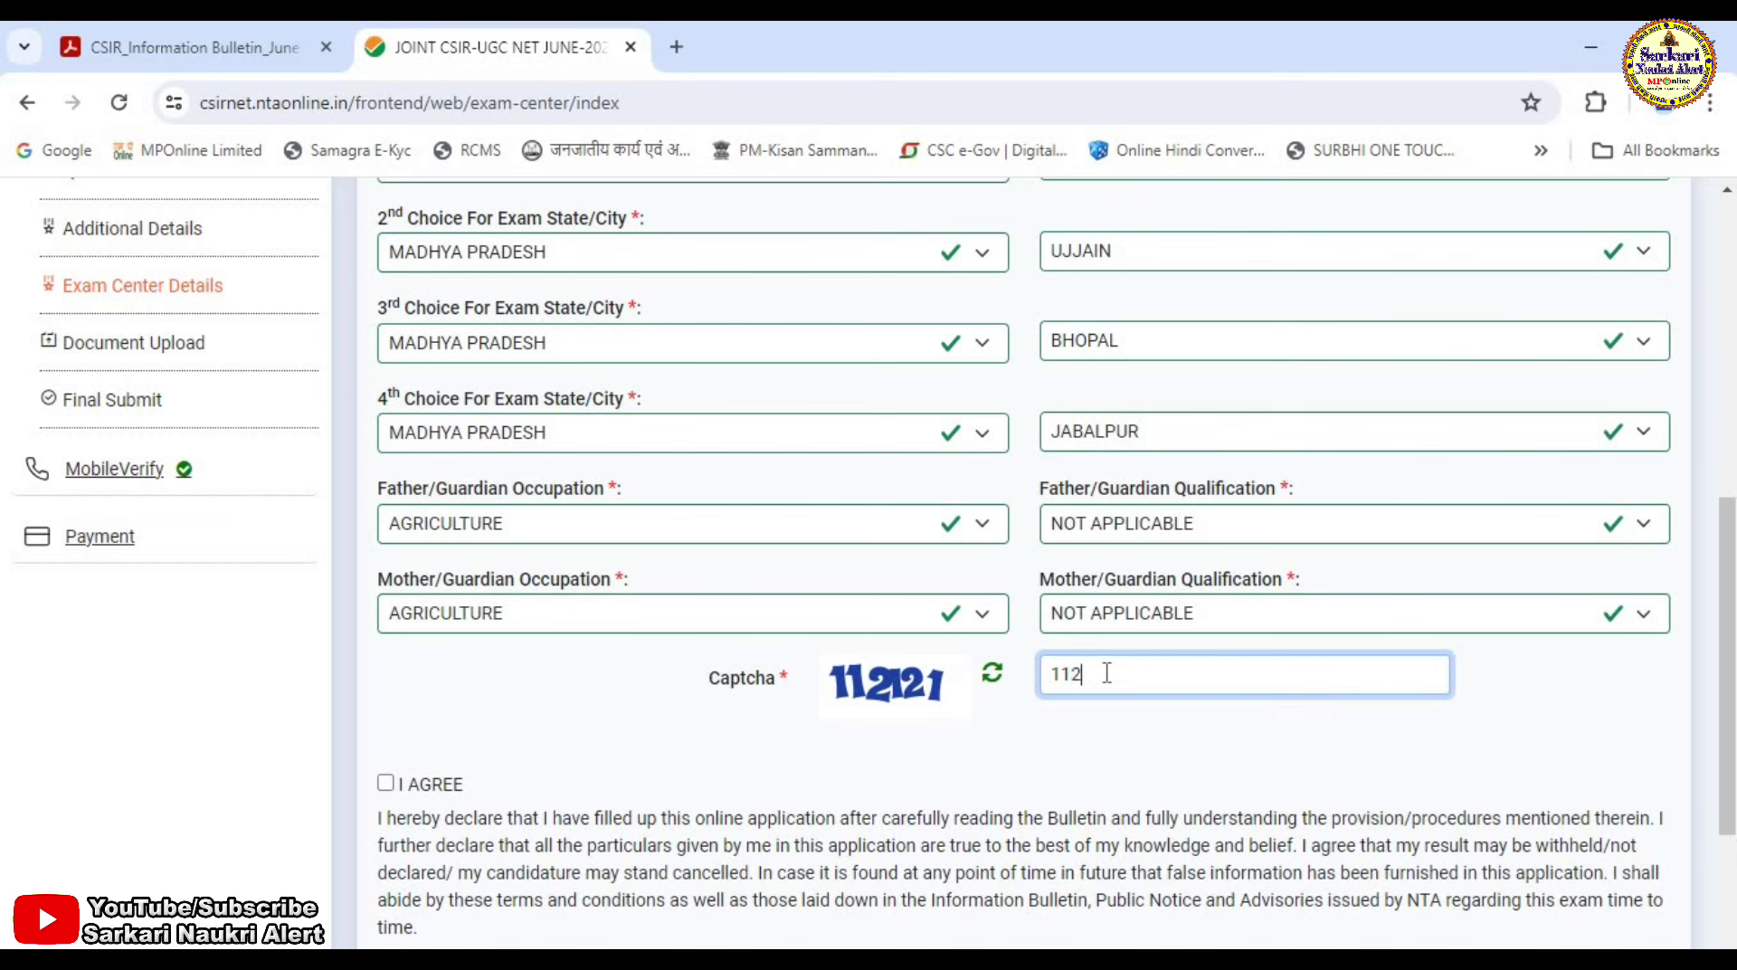
text(1212)
click(385, 782)
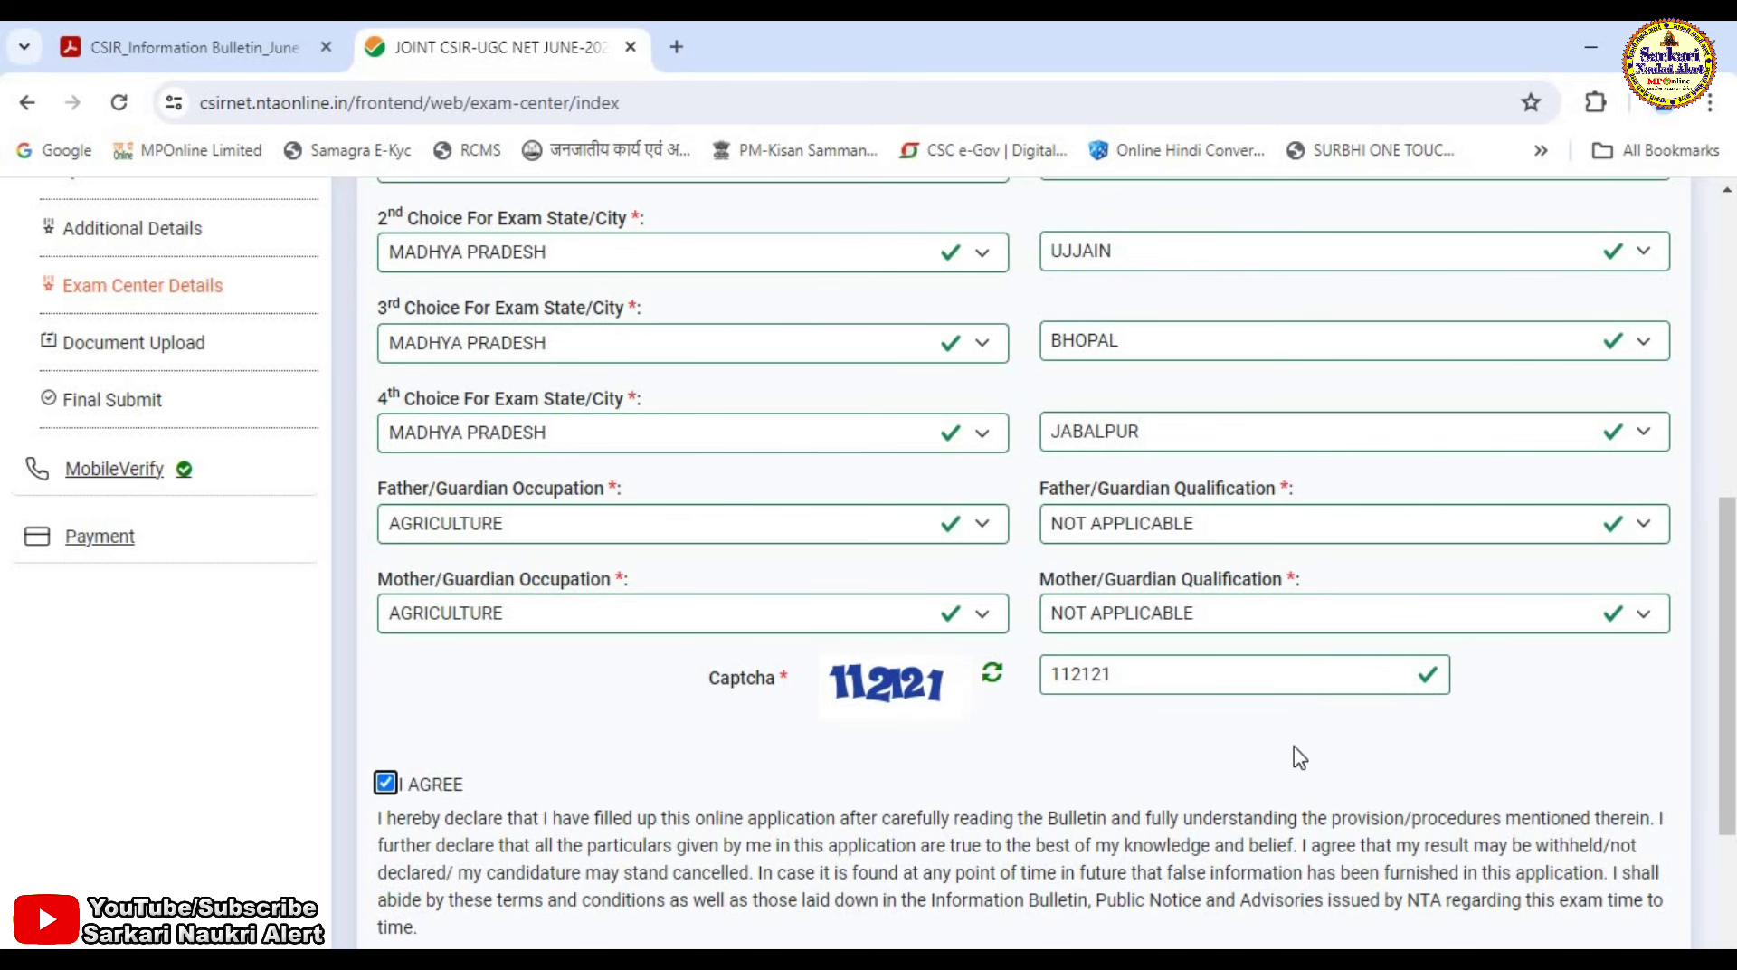
scroll(1592, 750, down, 3)
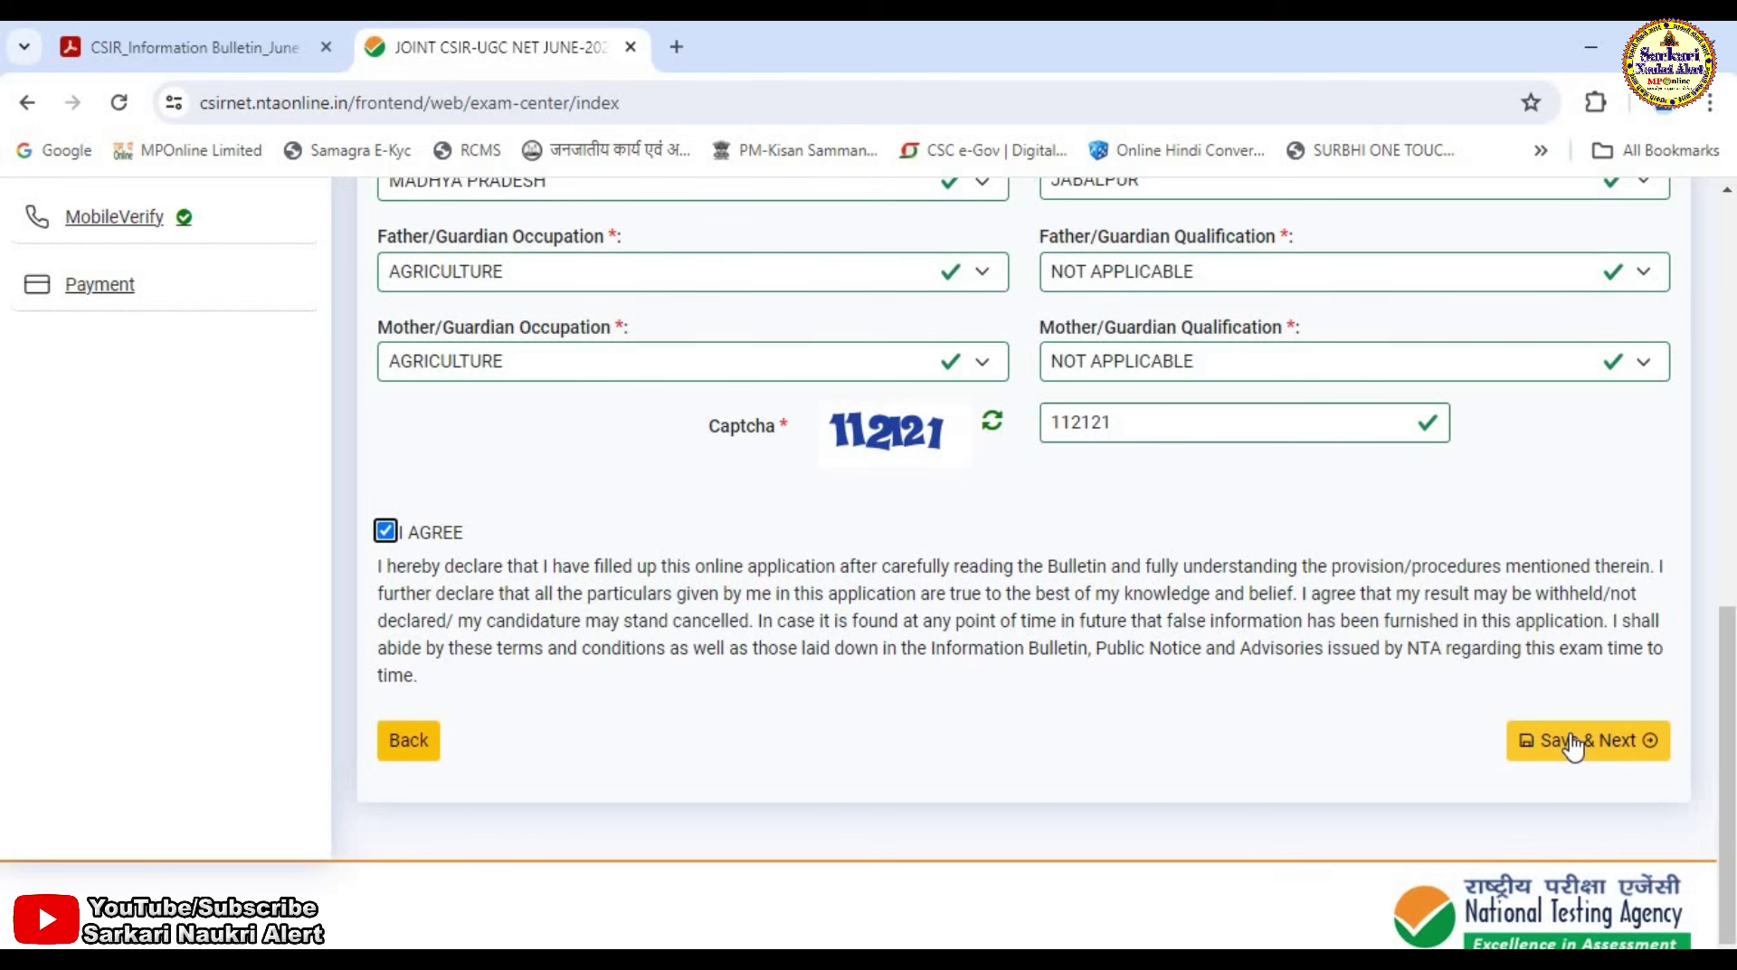
click(1574, 743)
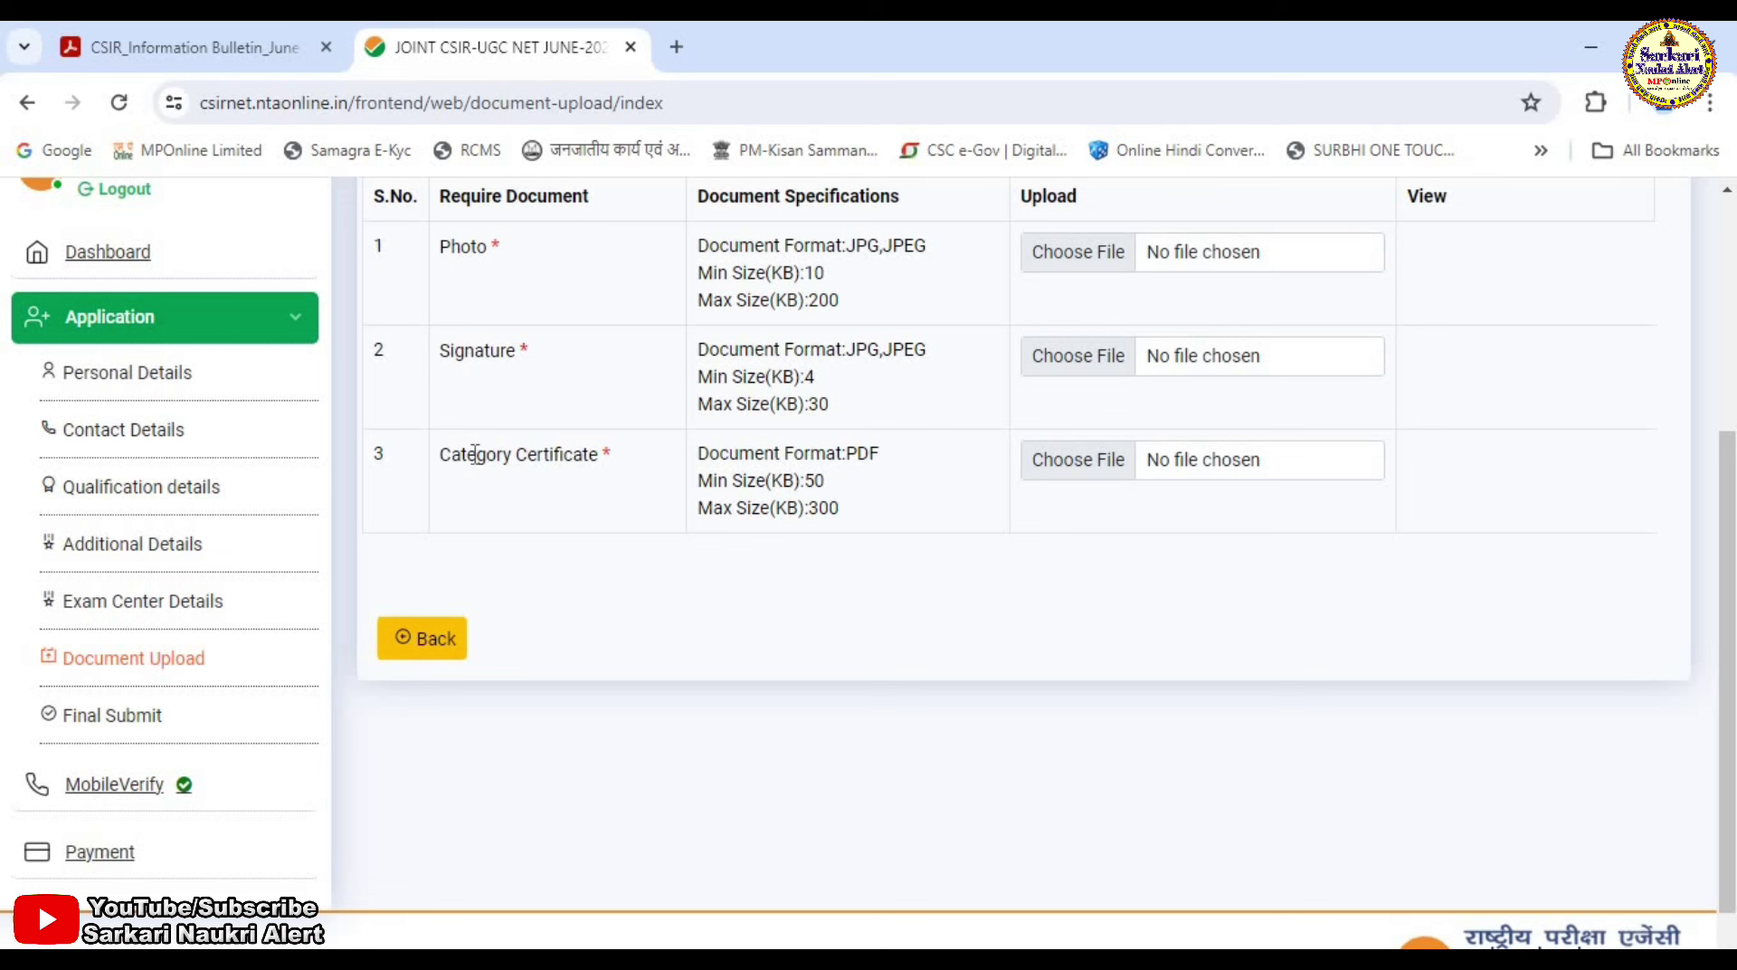
Highlight the Category Certificate file requirements on the Document Upload page.
drag(474, 454, 945, 524)
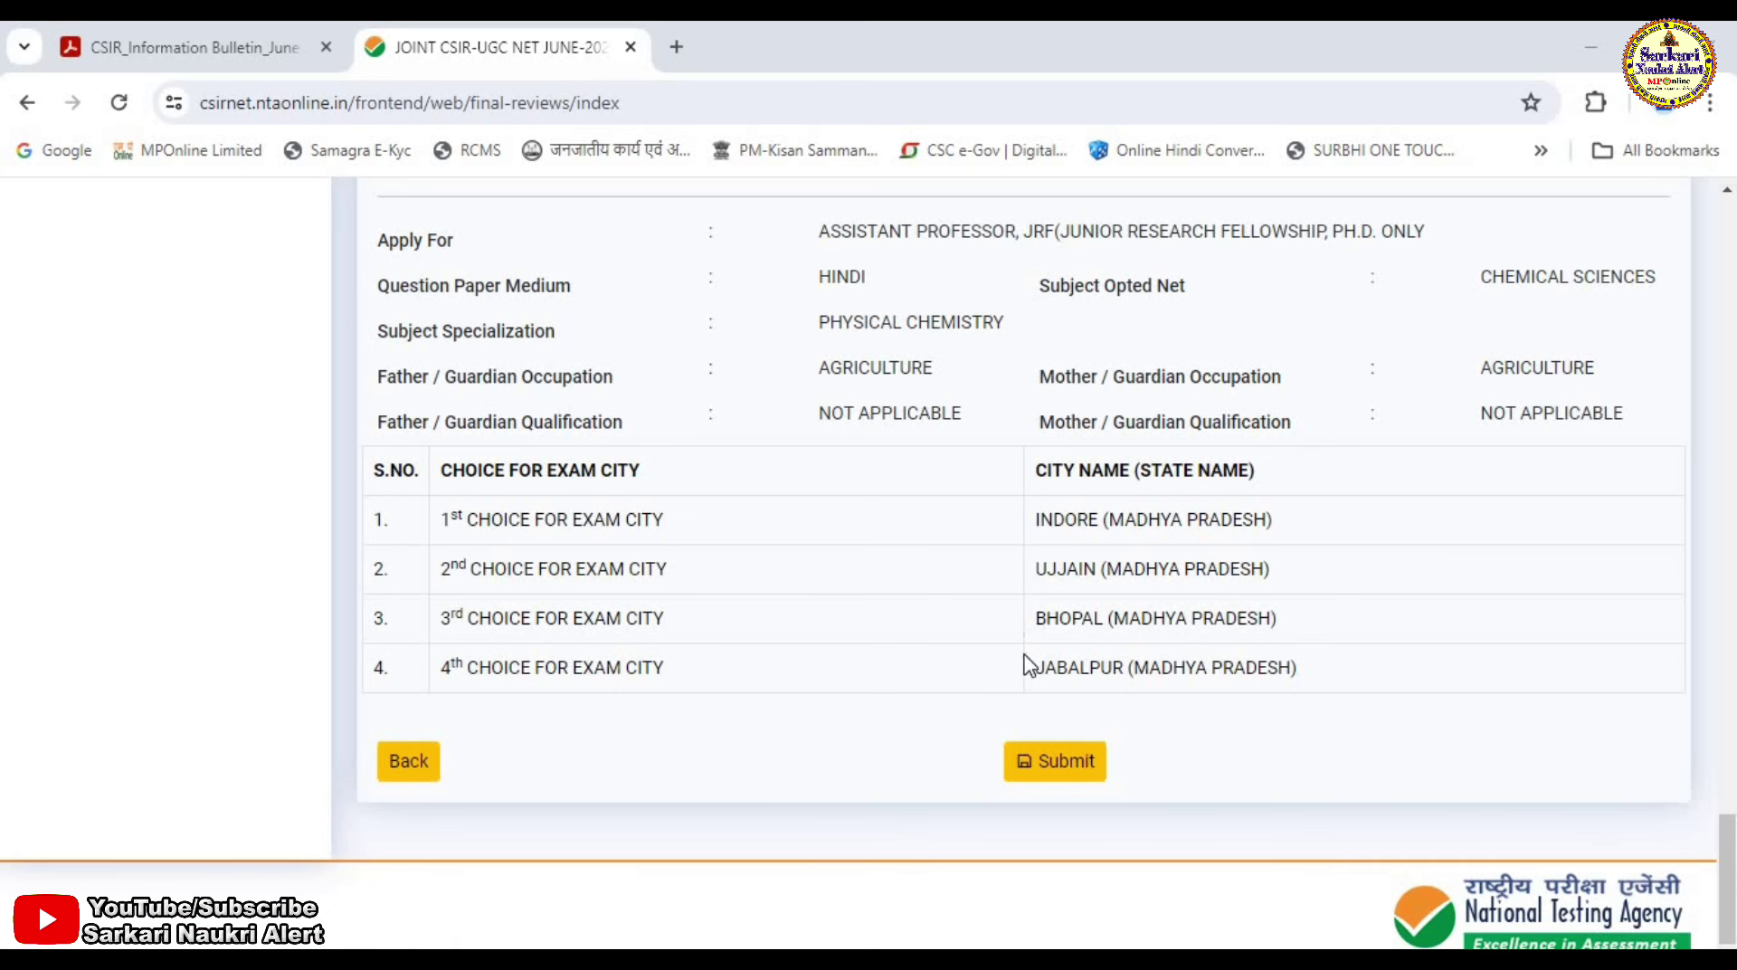
Bring up the pre-submit review checklist and tick every item in it.
click(1063, 763)
key(space)
key(Tab)
key(space)
key(Tab)
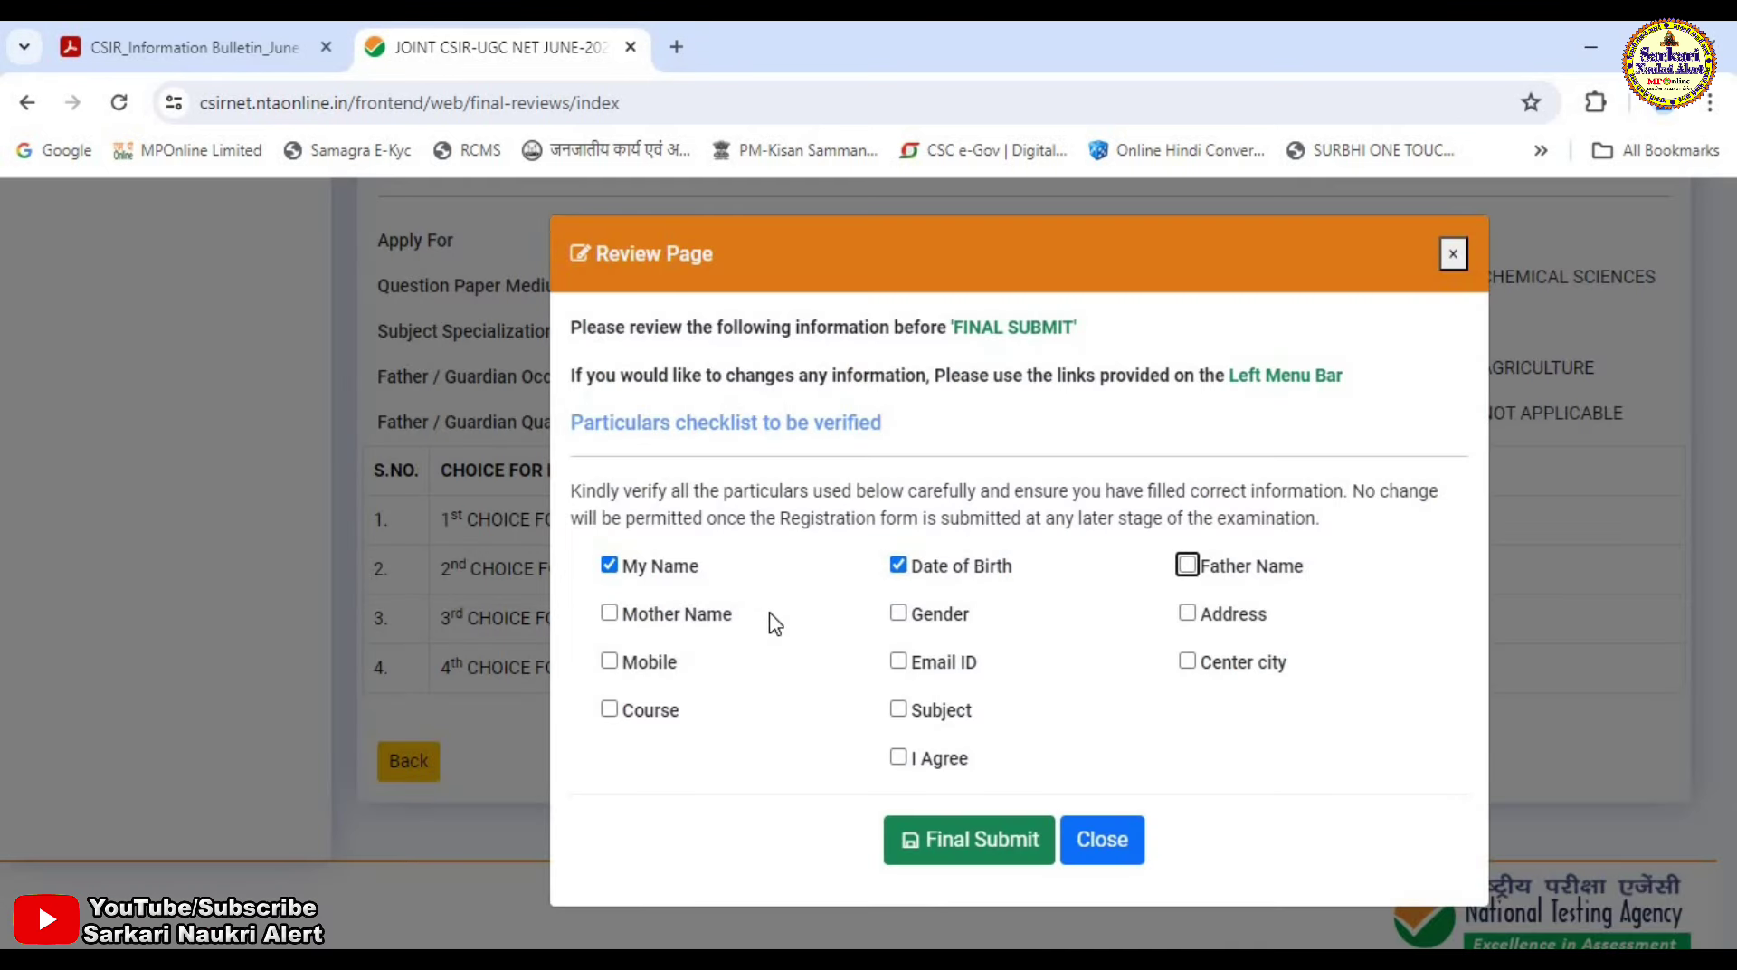
key(space)
key(Tab)
key(space)
key(Tab)
key(space)
key(Tab)
key(space)
key(Tab)
key(space)
key(Tab)
key(space)
key(Tab)
key(space)
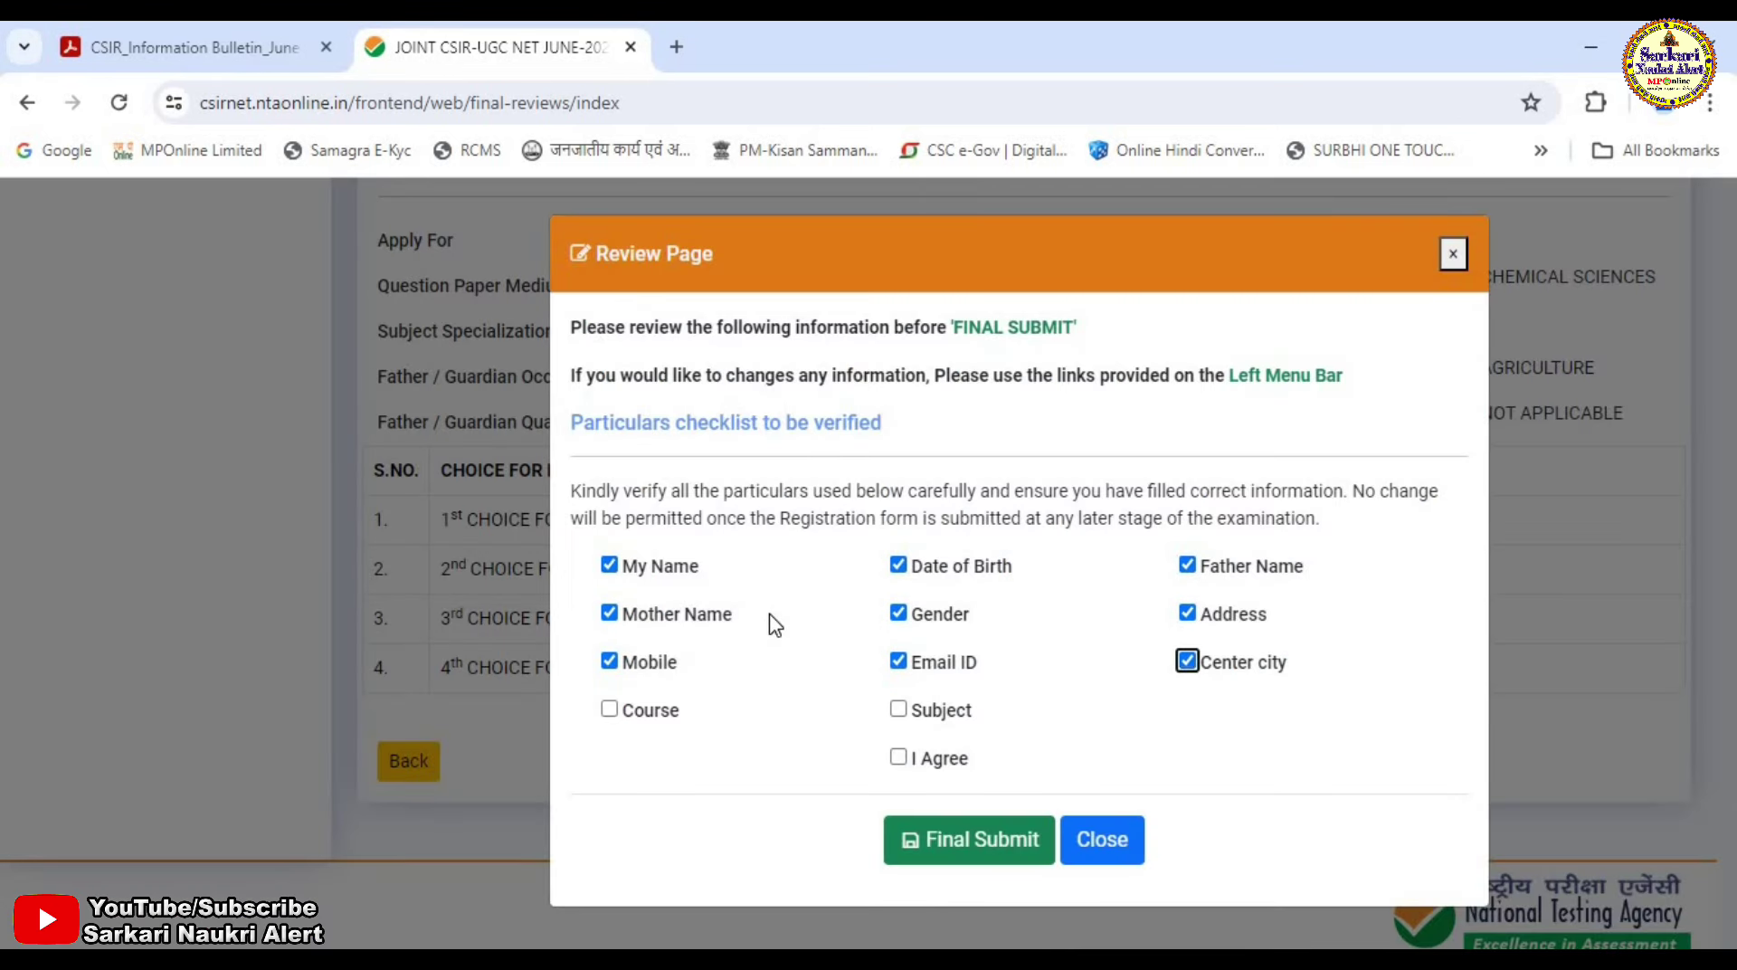
key(Tab)
key(space)
key(space)
key(space)
key(Tab)
key(Tab)
key(space)
Final-submit the application, note the ₹ 600.00 fee, and start paying it.
click(961, 859)
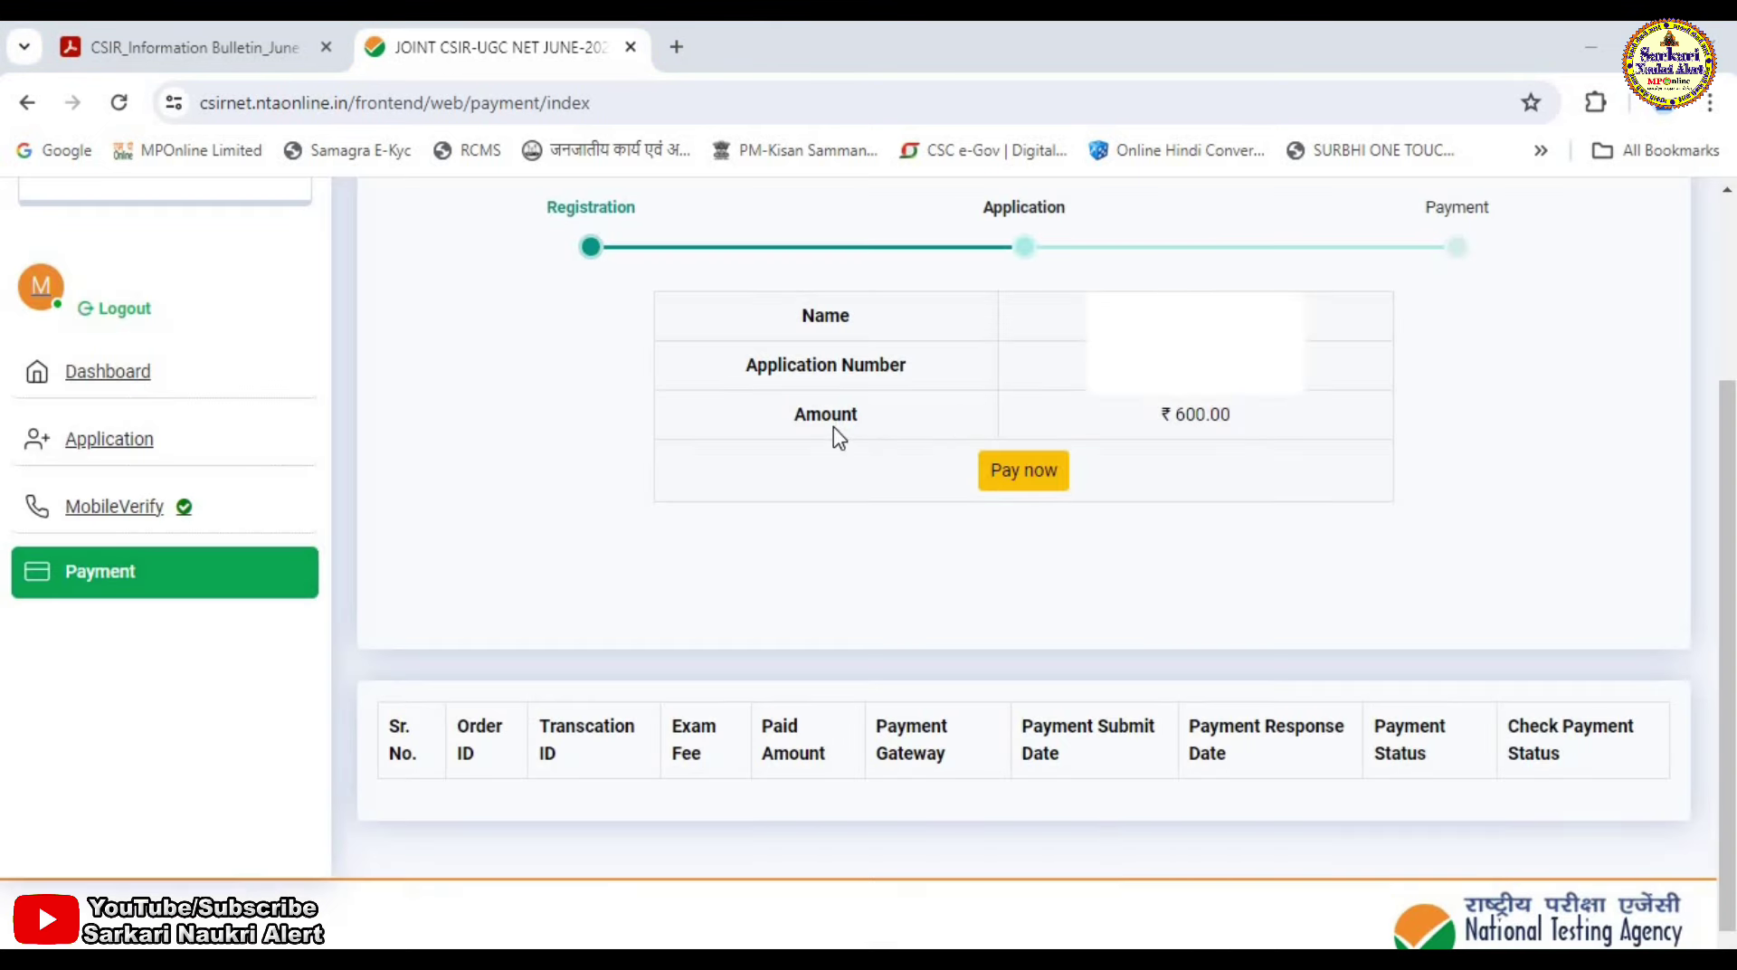
drag(1156, 426, 1263, 435)
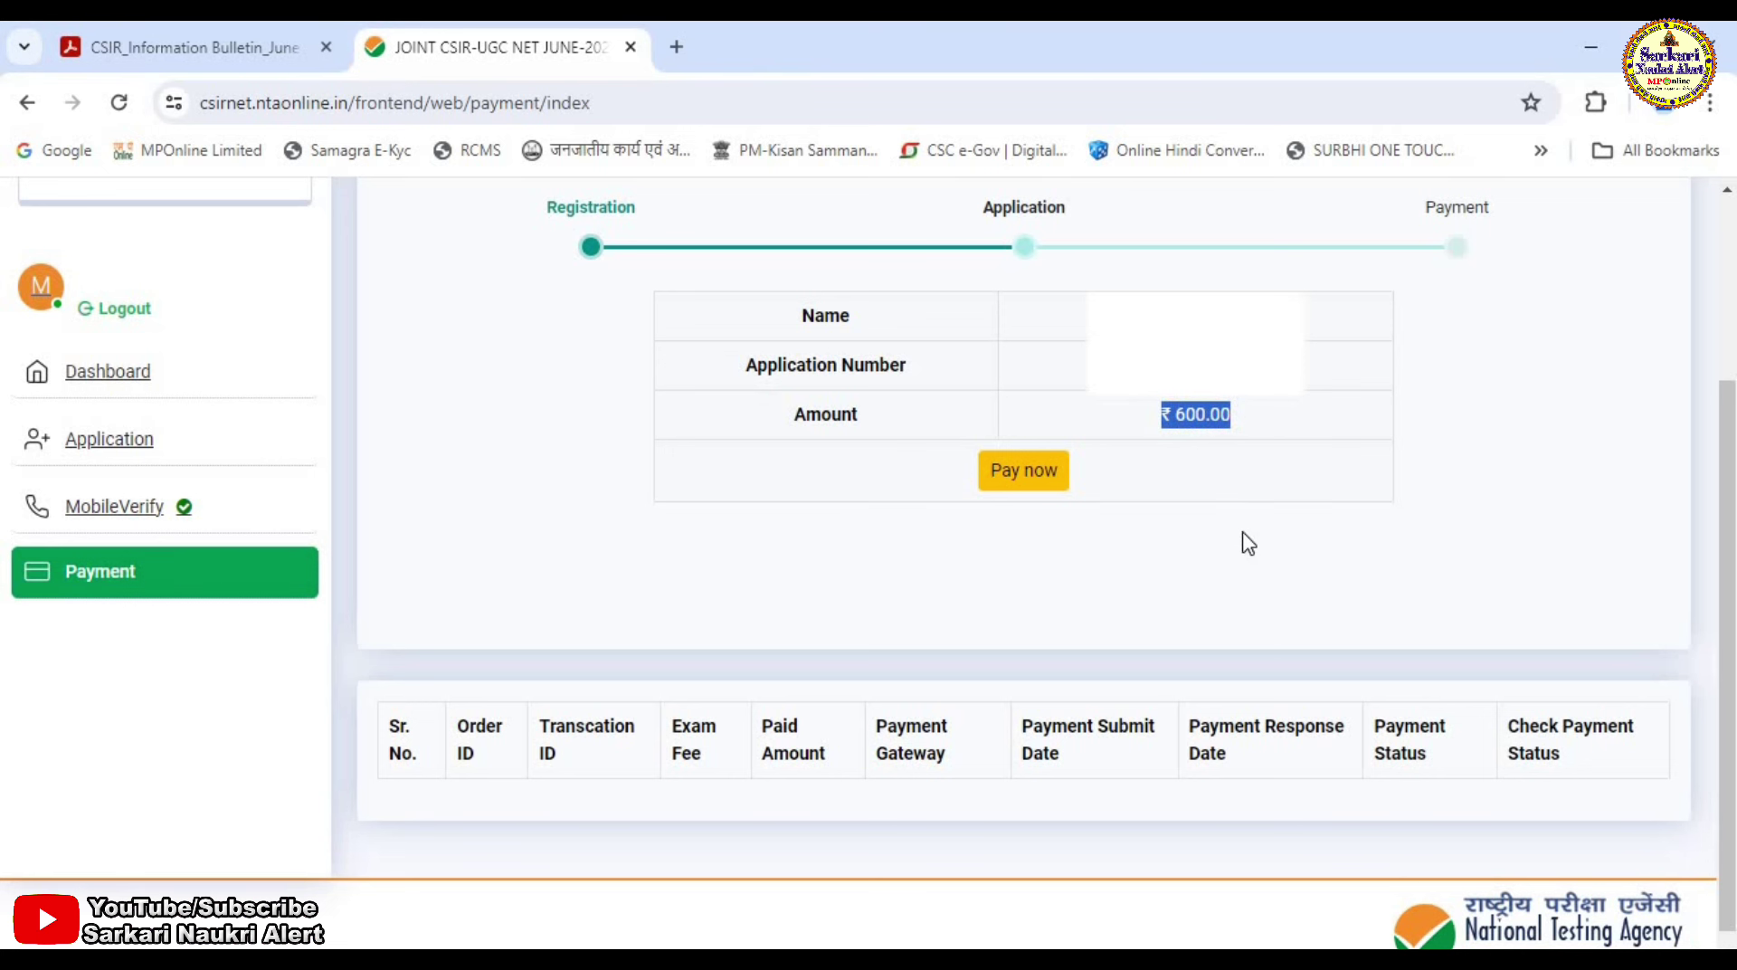
click(1037, 490)
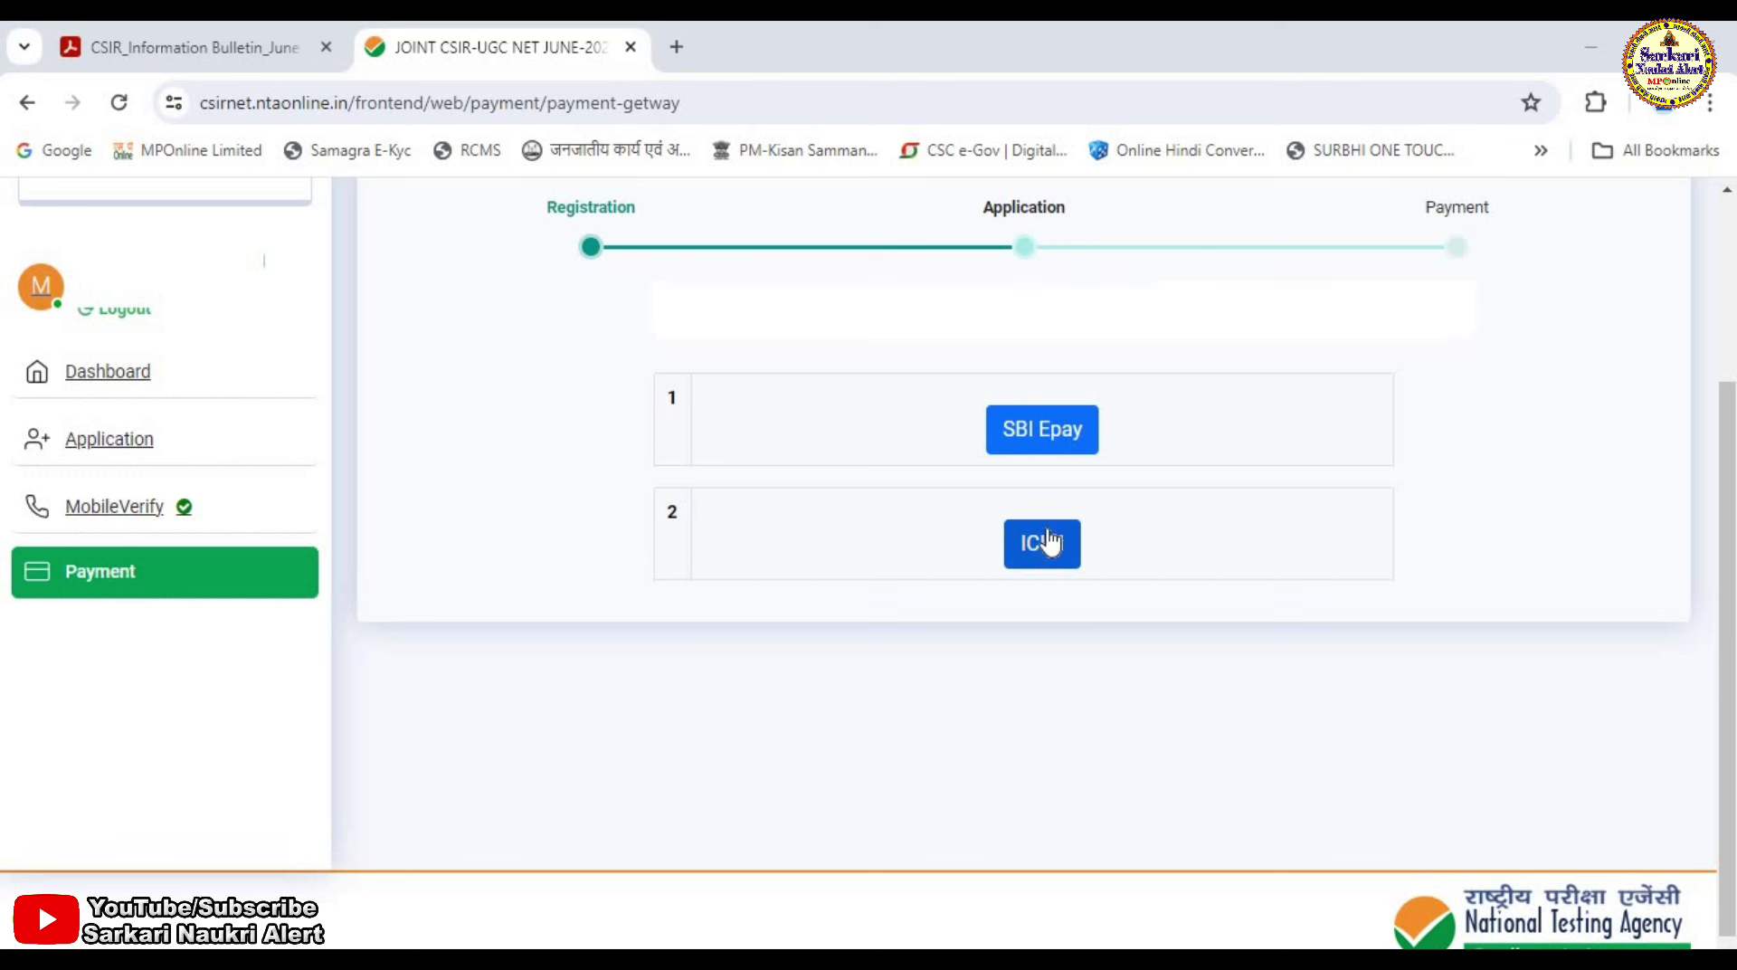
Pay the fee through the SBI Epay gateway, confirm Success status, and return to the dashboard.
click(1031, 444)
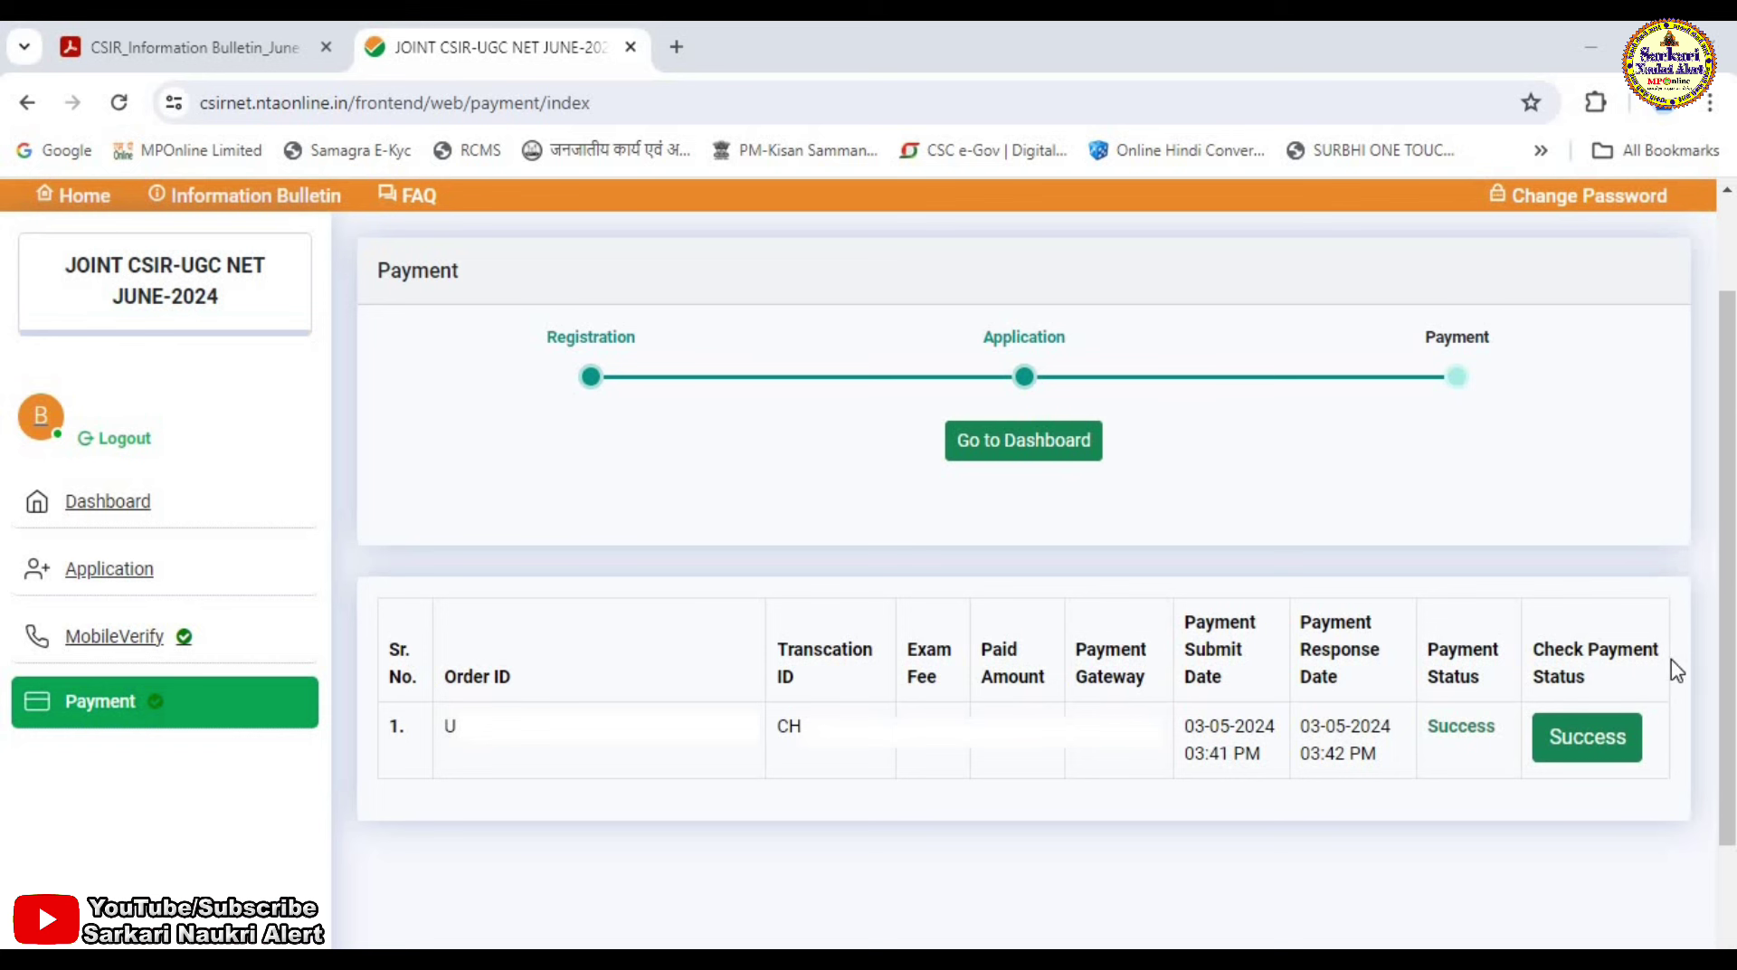
click(1579, 737)
click(1009, 444)
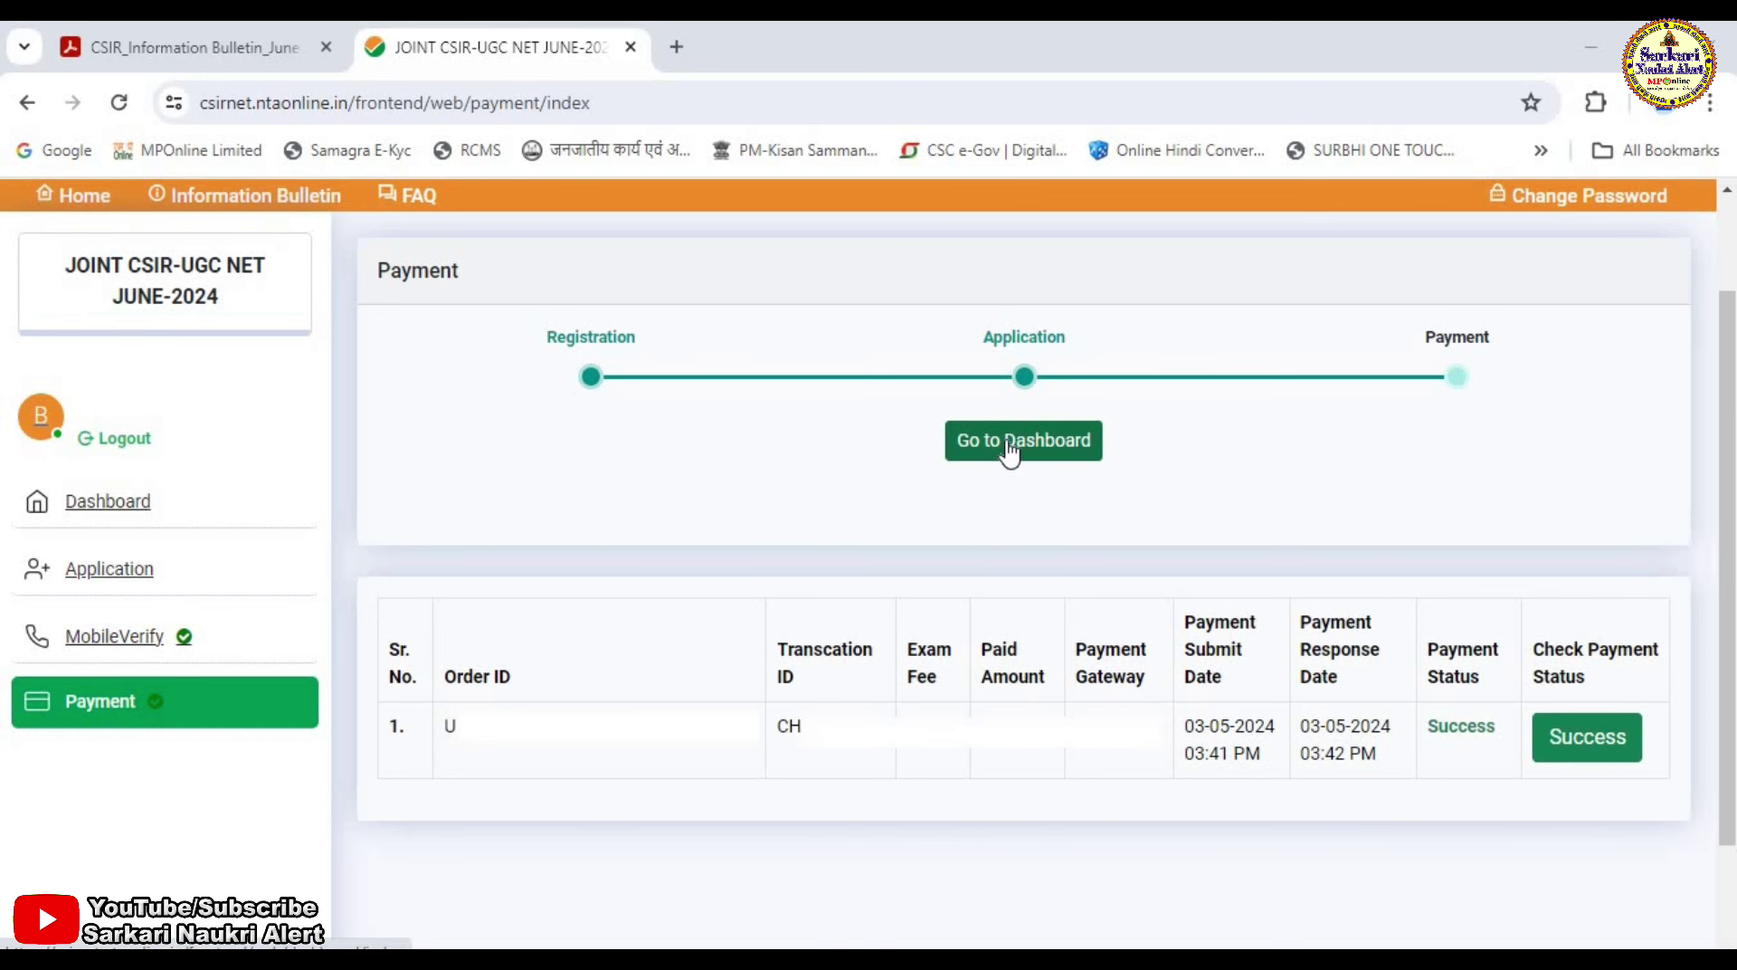